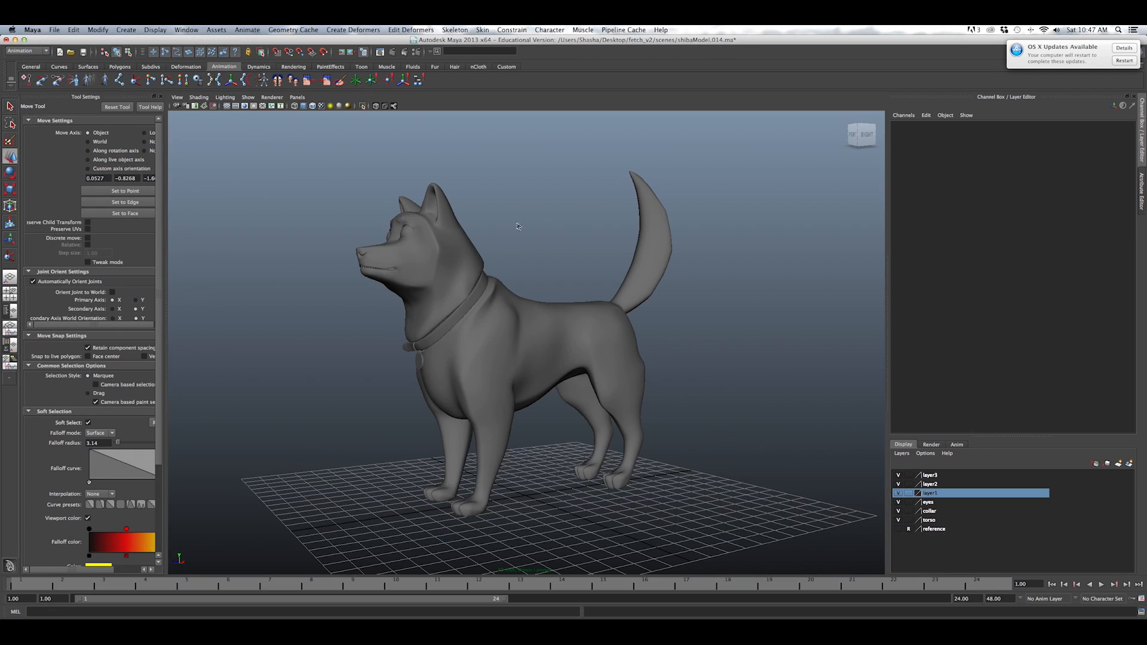
# Start the IK Handle Tool and look through its available solvers, keeping ikSCsolver as the current solver.
pyautogui.keyDown('alt'); pyautogui.moveTo(518, 227); pyautogui.dragTo(544, 232); pyautogui.keyUp('alt')
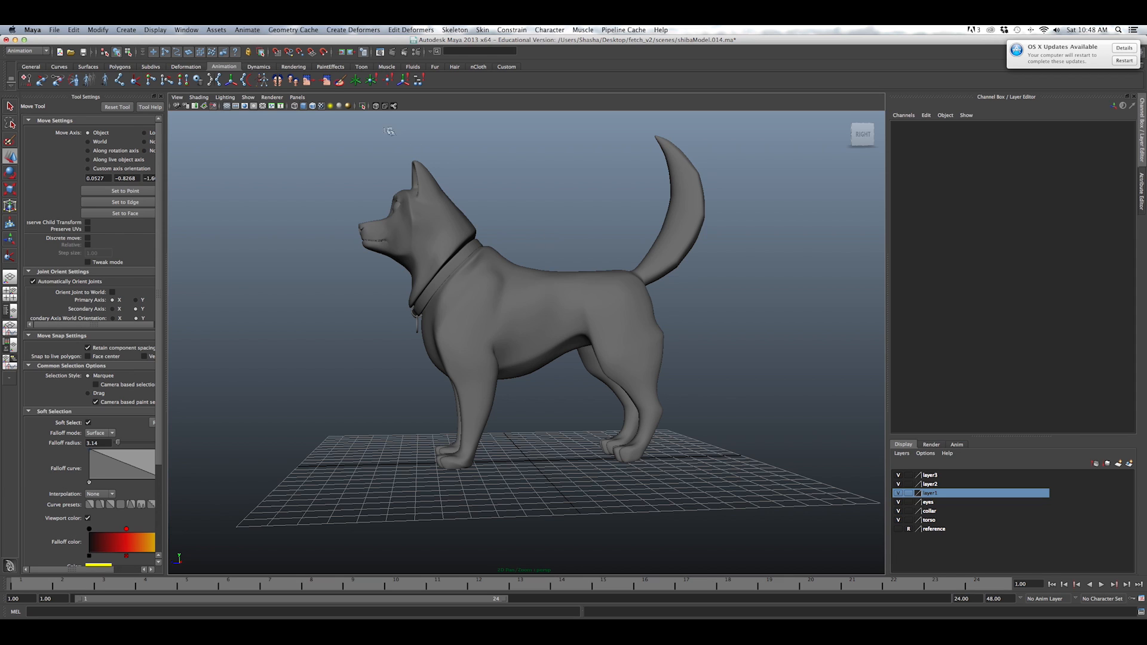
pyautogui.click(136, 81)
pyautogui.click(110, 133)
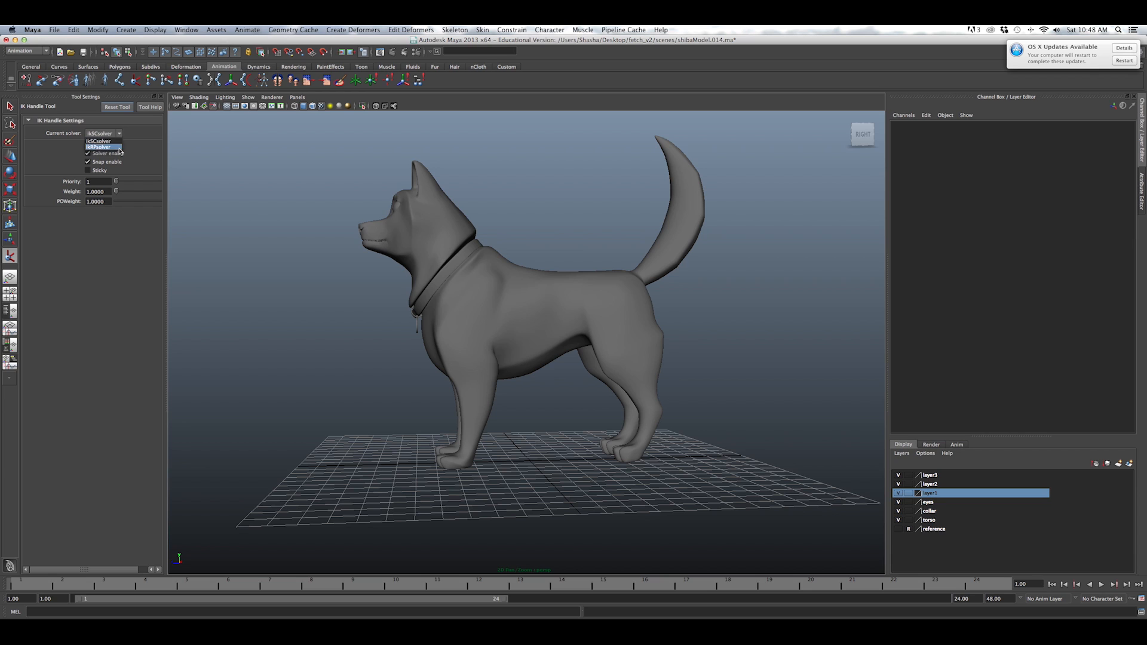
pyautogui.click(98, 141)
pyautogui.click(113, 133)
pyautogui.click(222, 209)
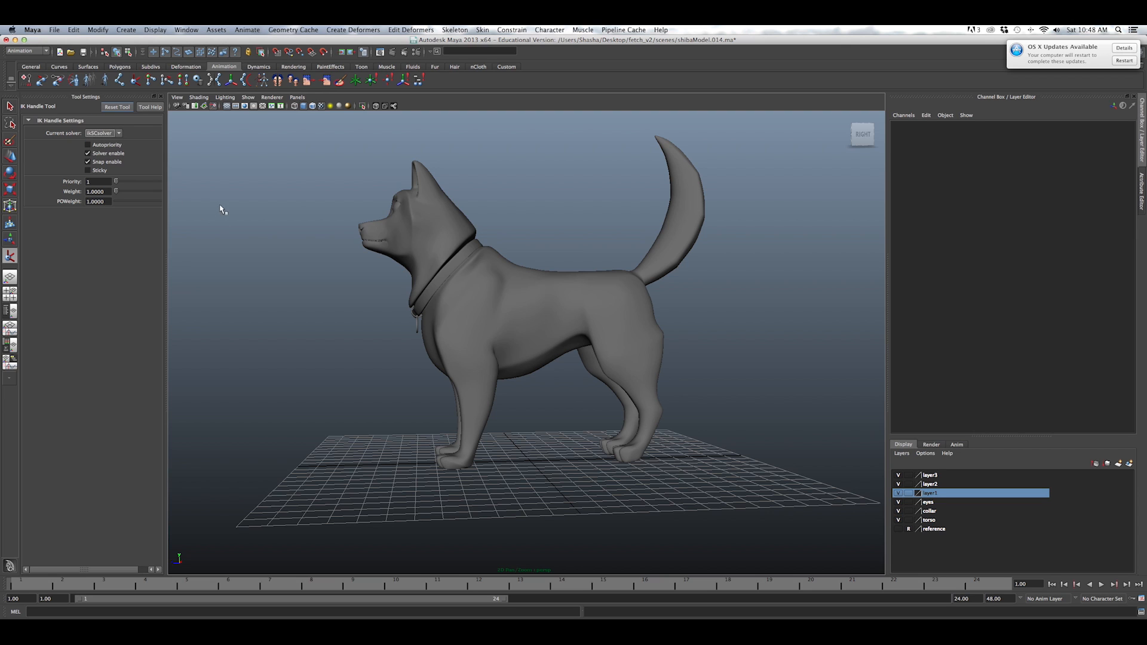
# Check the Loaded and Auto load settings of ikSpringSolver.bundle in the Plug-in Manager, and close the manager.
pyautogui.click(187, 30)
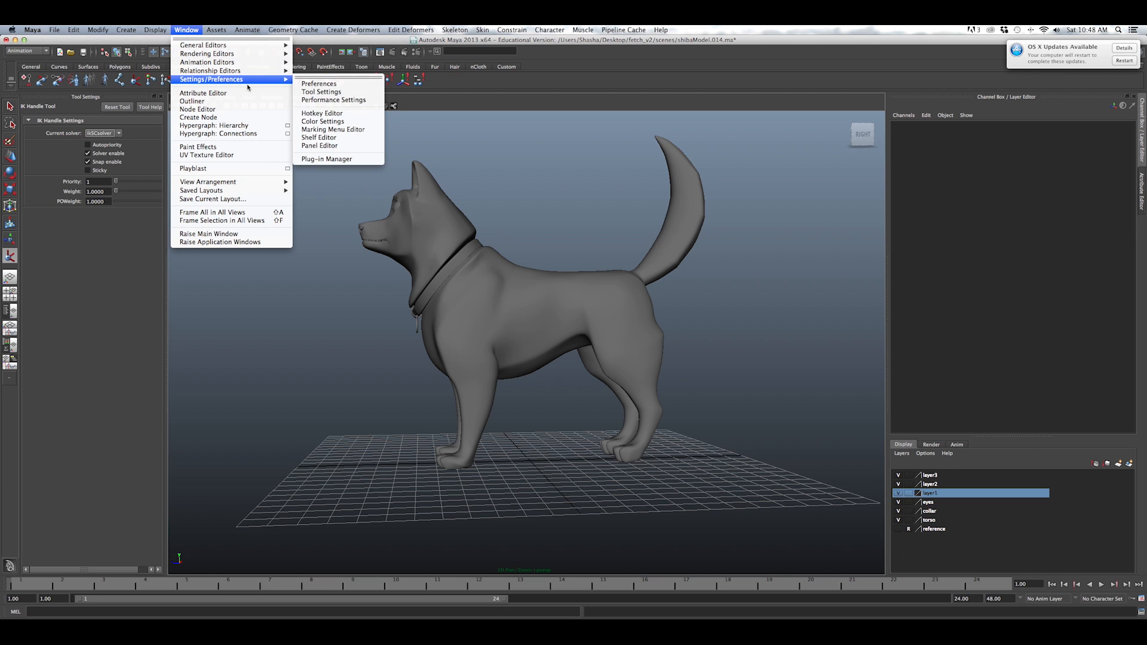
pyautogui.moveTo(272, 83)
pyautogui.click(332, 160)
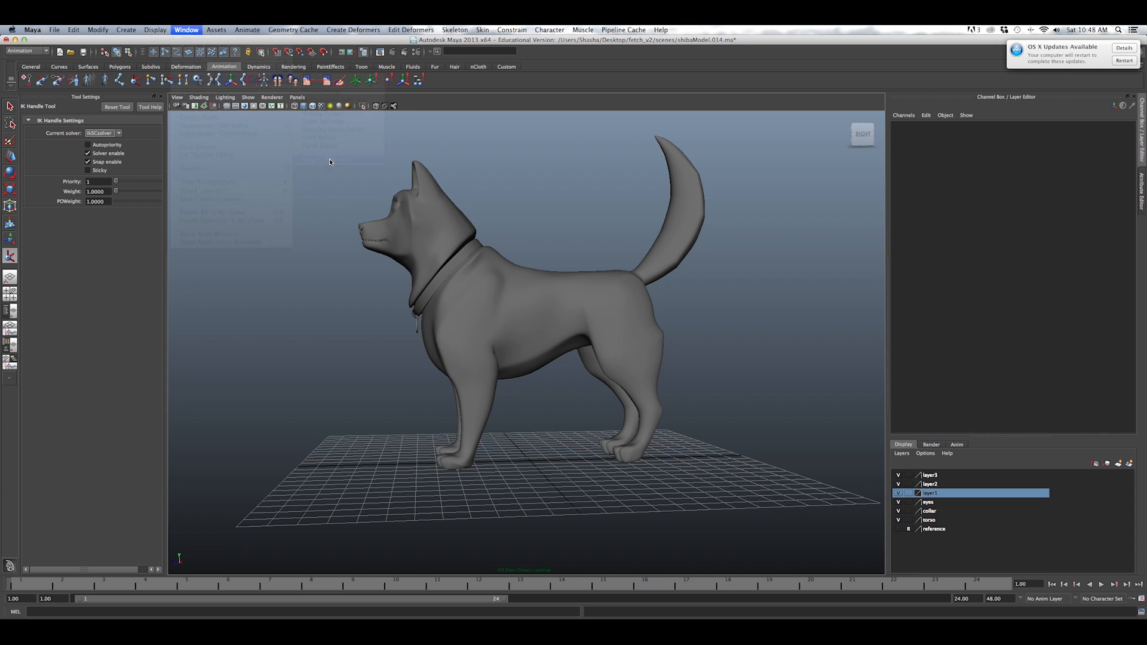
pyautogui.moveTo(502, 238); pyautogui.dragTo(735, 156)
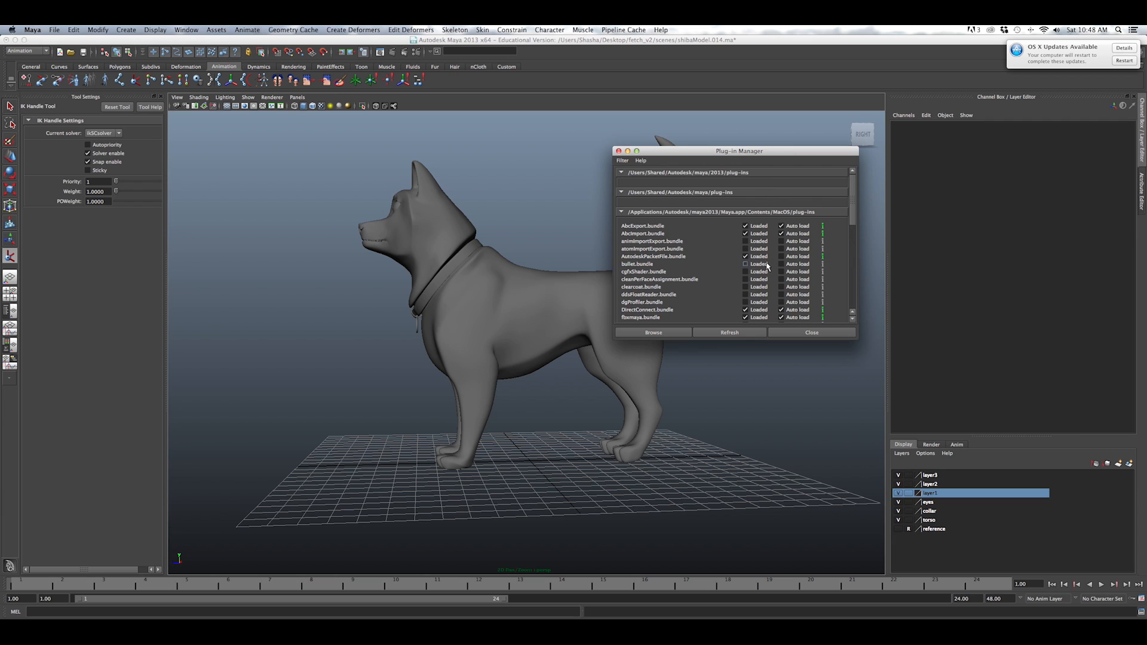
pyautogui.moveTo(746, 151); pyautogui.dragTo(743, 124)
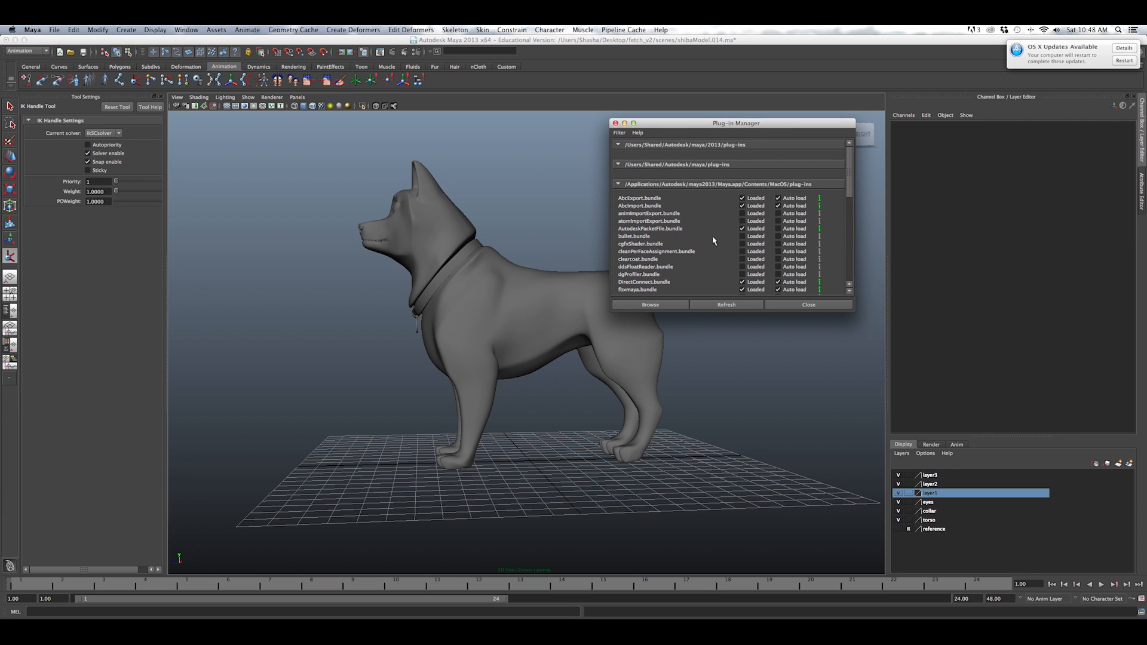
pyautogui.scroll(-2, 710, 239)
pyautogui.scroll(-2, 710, 239)
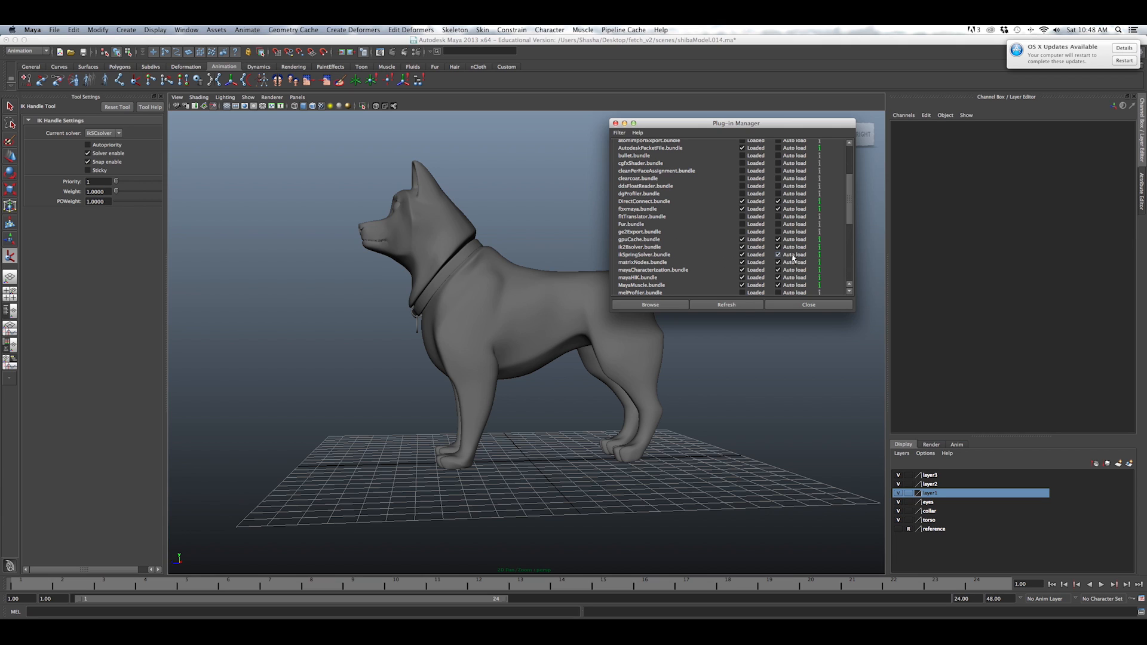
pyautogui.click(786, 306)
# Run the MEL command ikSpringSolver to make the spring solver available, and recheck the IK Handle Tool's solver list.
pyautogui.click(119, 134)
pyautogui.click(121, 136)
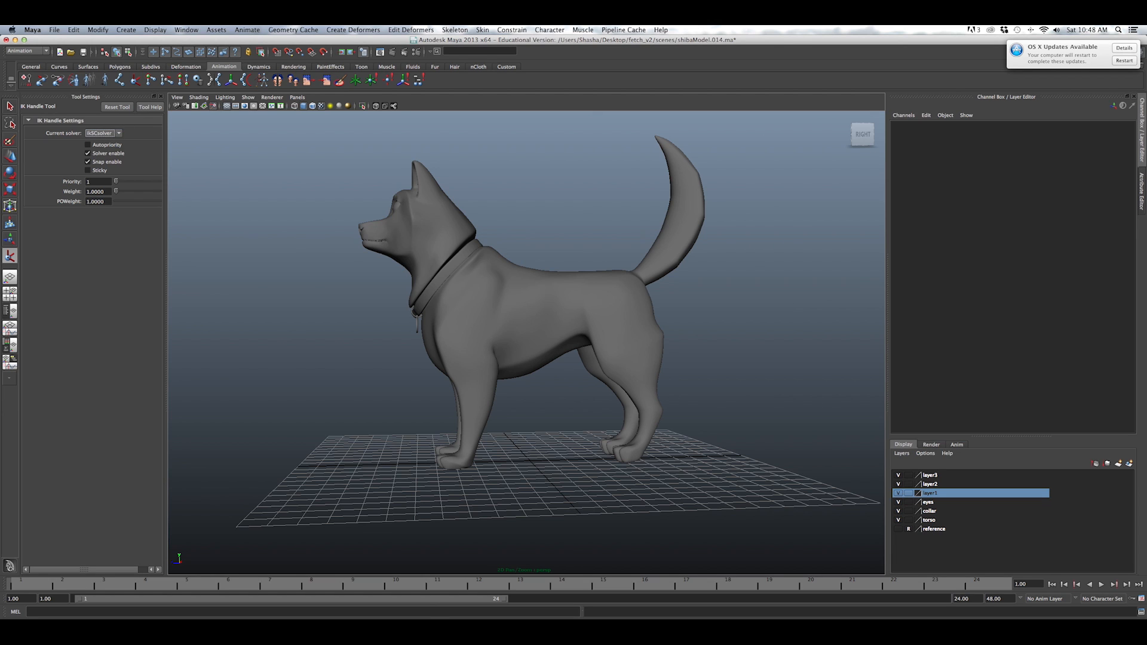
pyautogui.click(430, 611)
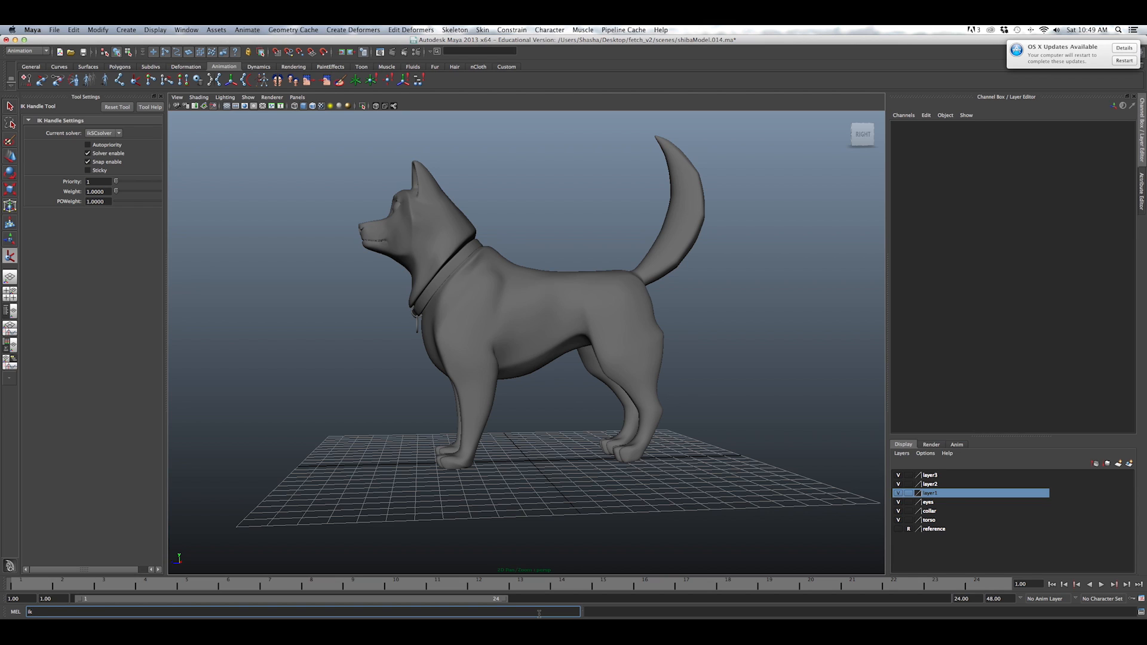
pyautogui.write('ingSolver')
pyautogui.press('Return')
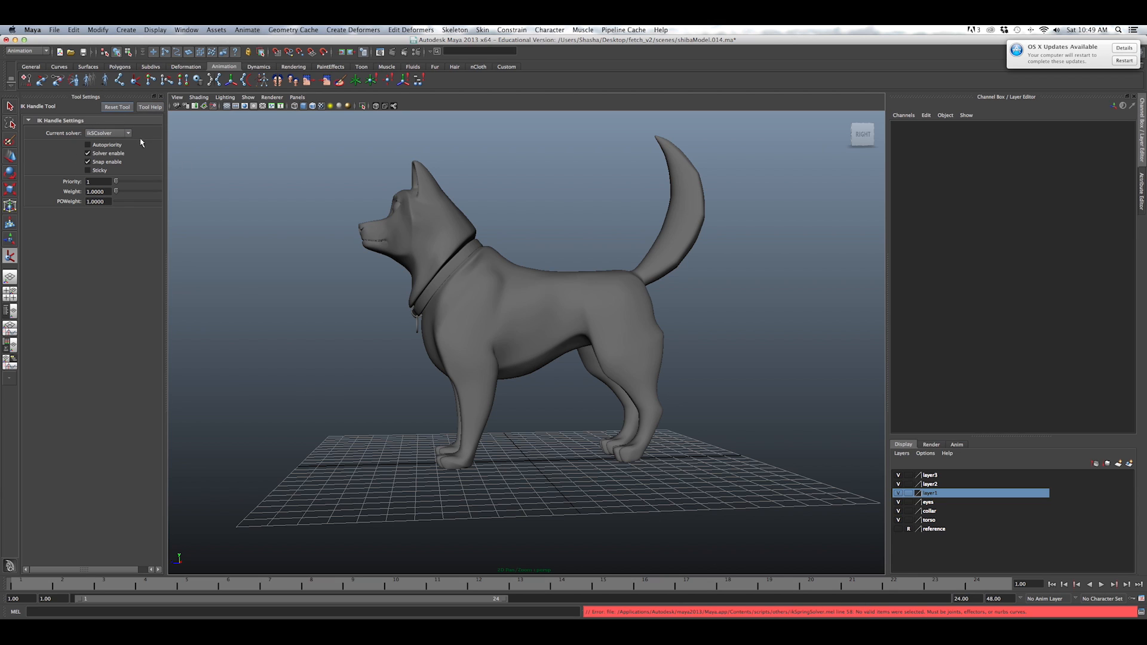
pyautogui.click(123, 135)
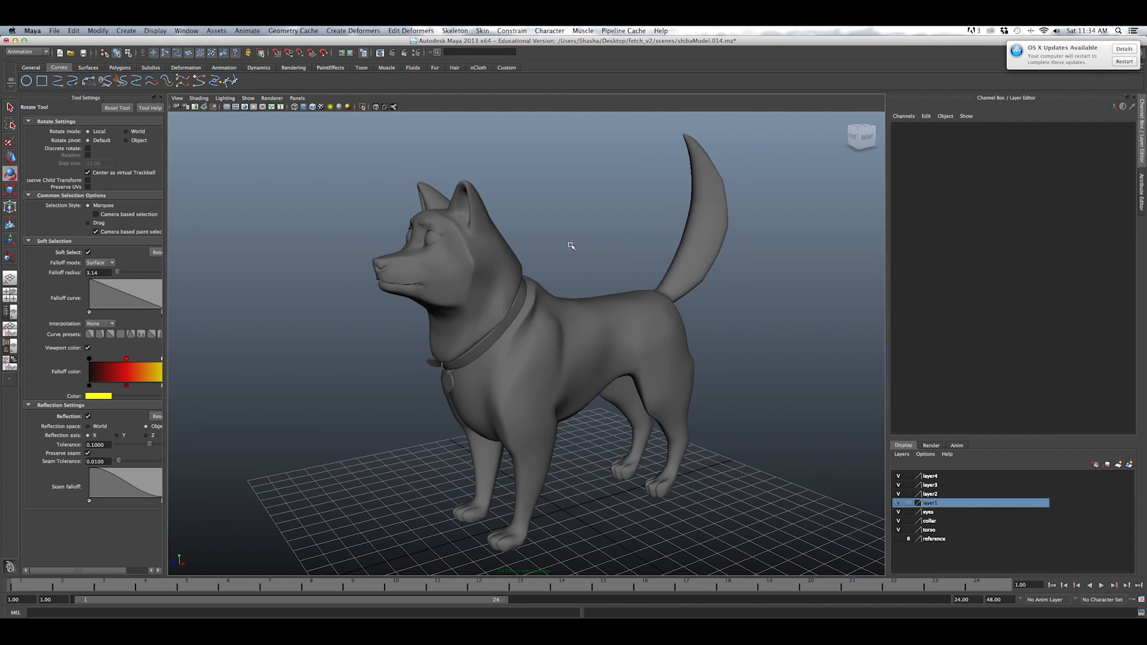
# Examine the dog's hind leg in the side view alongside the dog anatomy image in Chrome, with the Outliner closed.
pyautogui.keyDown('alt'); pyautogui.moveTo(569, 243); pyautogui.dragTo(494, 260); pyautogui.keyUp('alt')
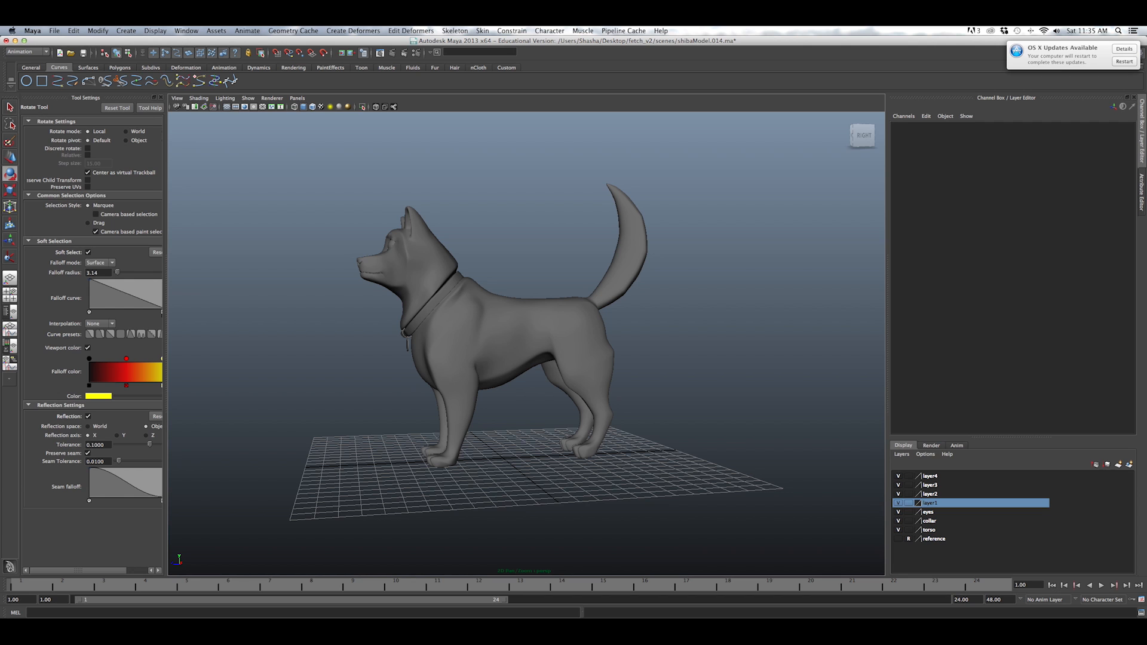
pyautogui.keyDown('alt'); pyautogui.moveTo(579, 397); pyautogui.dragTo(596, 397); pyautogui.keyUp('alt')
pyautogui.press('super+Tab')
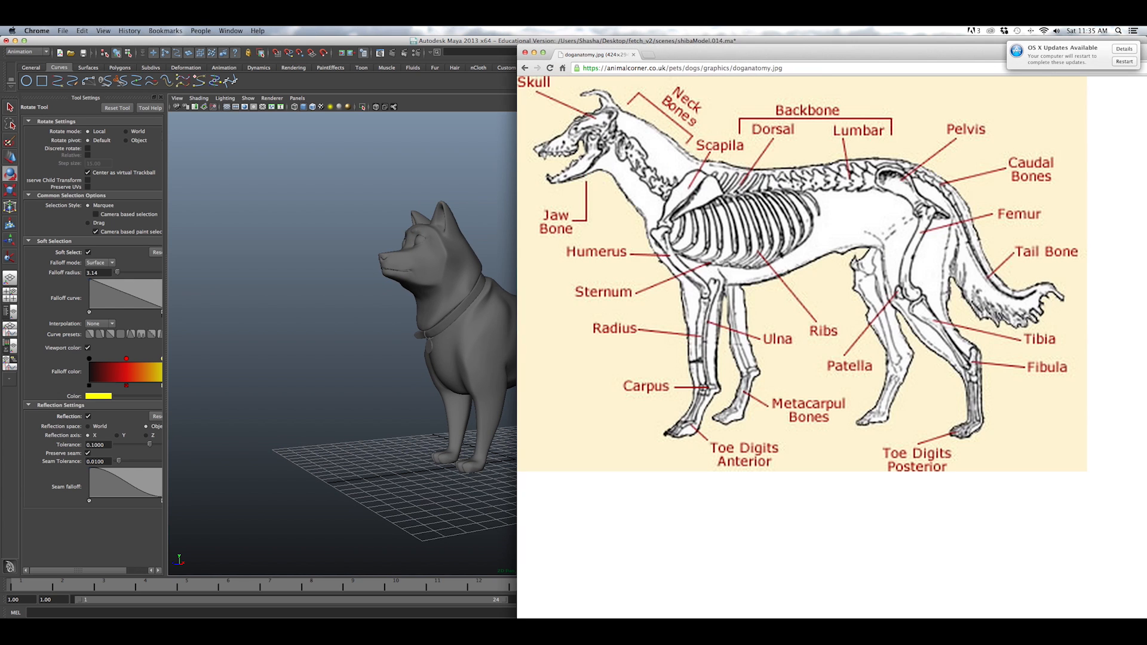
pyautogui.click(58, 74)
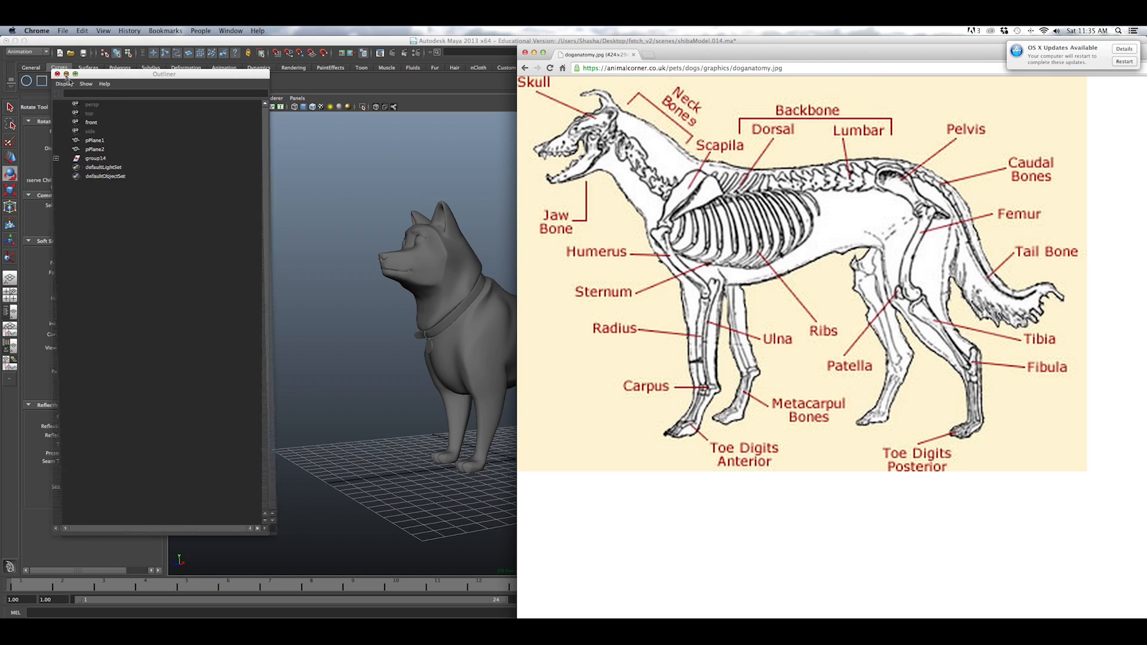
pyautogui.moveTo(365, 221)
pyautogui.keyDown('alt'); pyautogui.mouseDown()
pyautogui.moveTo(339, 222)
pyautogui.moveTo(351, 226)
pyautogui.mouseUp(); pyautogui.keyUp('alt')
pyautogui.press('space')
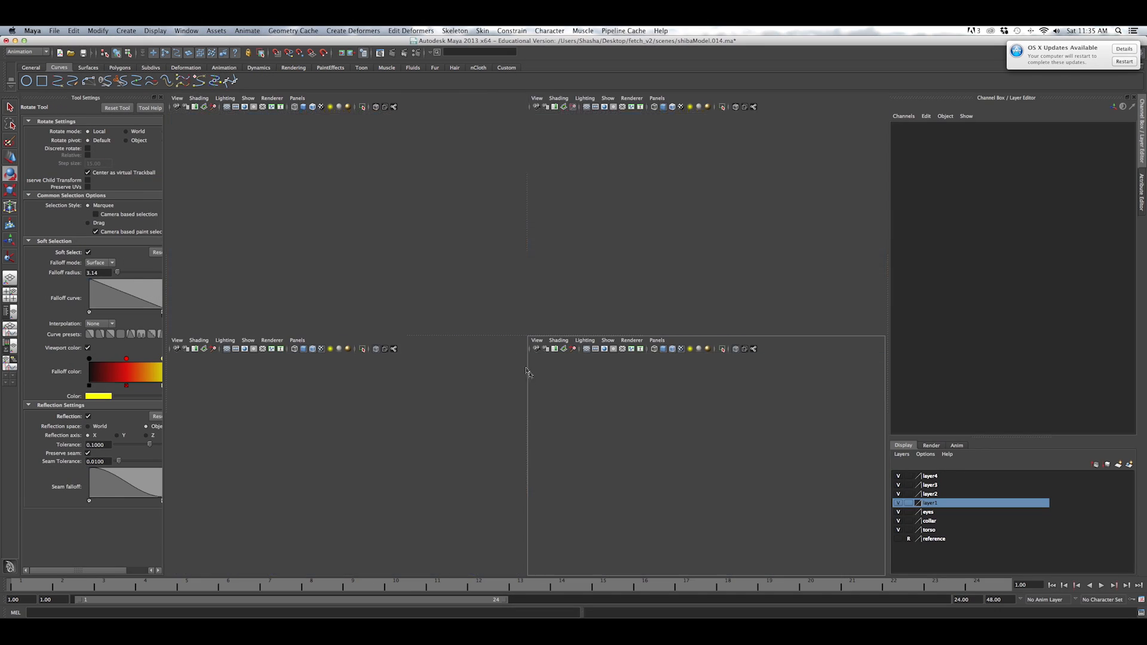
pyautogui.press('space')
pyautogui.keyDown('alt'); pyautogui.moveTo(350, 246); pyautogui.dragTo(217, 258, button='middle'); pyautogui.keyUp('alt')
pyautogui.keyDown('alt'); pyautogui.moveTo(259, 263); pyautogui.dragTo(273, 271, button='right'); pyautogui.keyUp('alt')
pyautogui.keyDown('alt'); pyautogui.moveTo(273, 272); pyautogui.dragTo(267, 257, button='middle'); pyautogui.keyUp('alt')
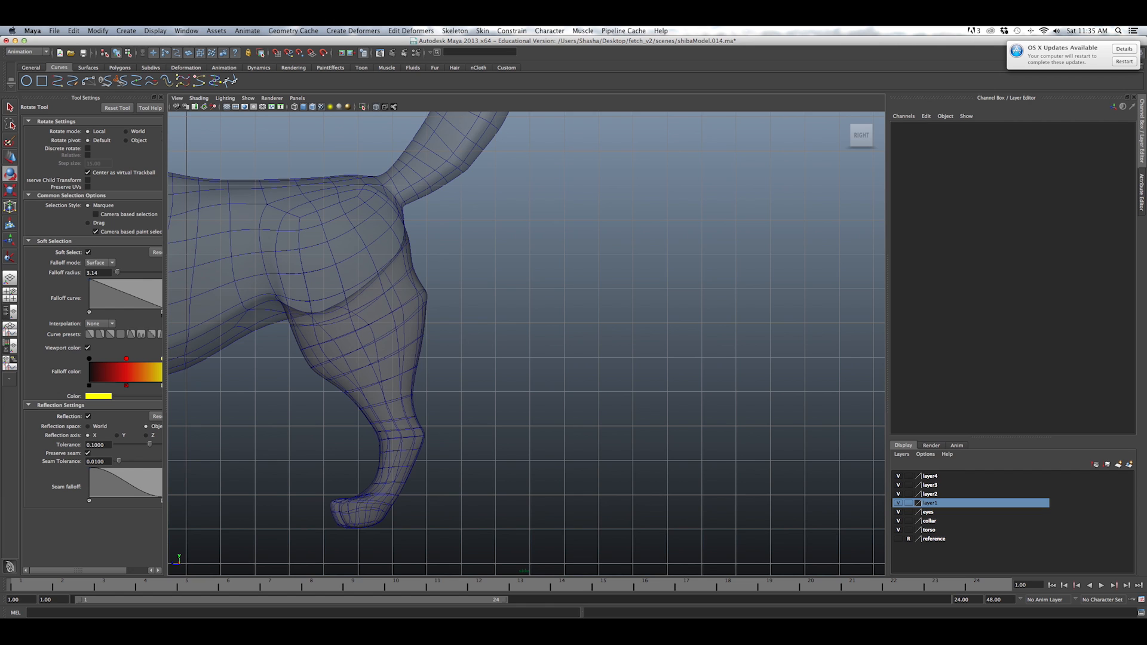
pyautogui.press('super+Tab')
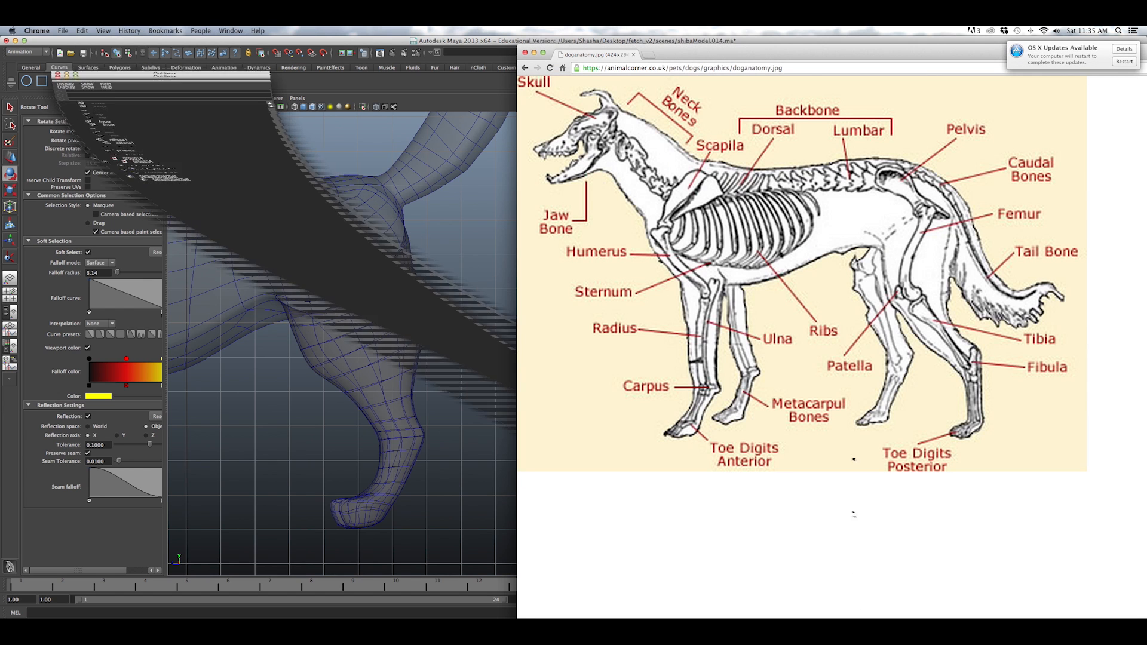
pyautogui.click(57, 74)
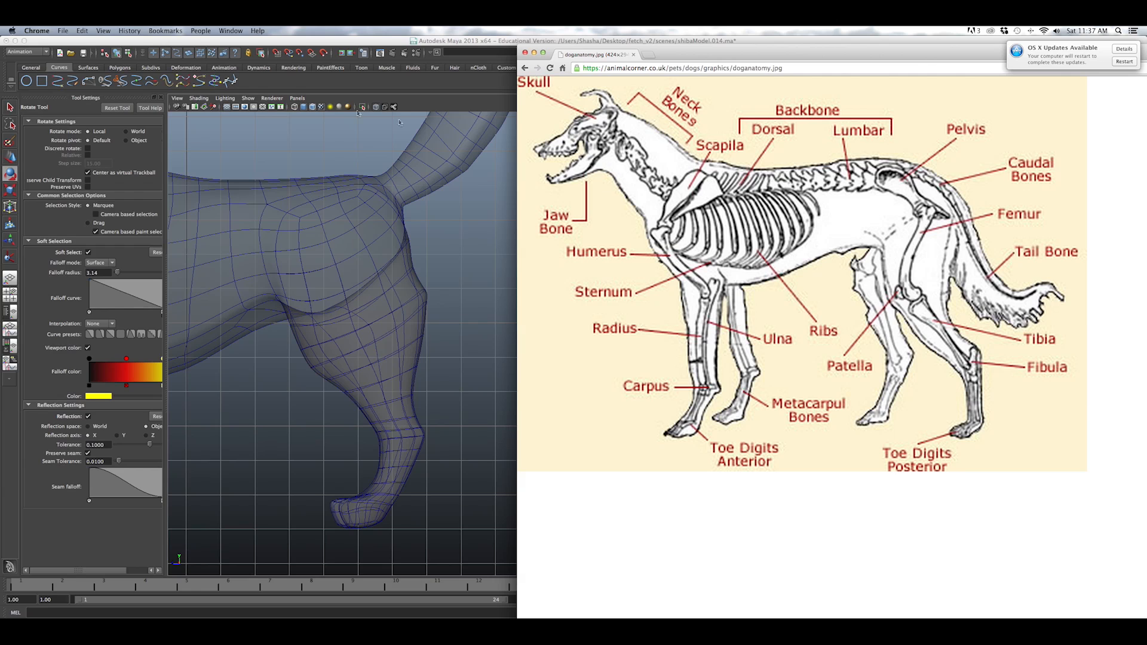
# Draw a hind-leg chain with the Joint Tool in the side view, from hip through knee, ankle and foot to toe tip.
pyautogui.click(224, 67)
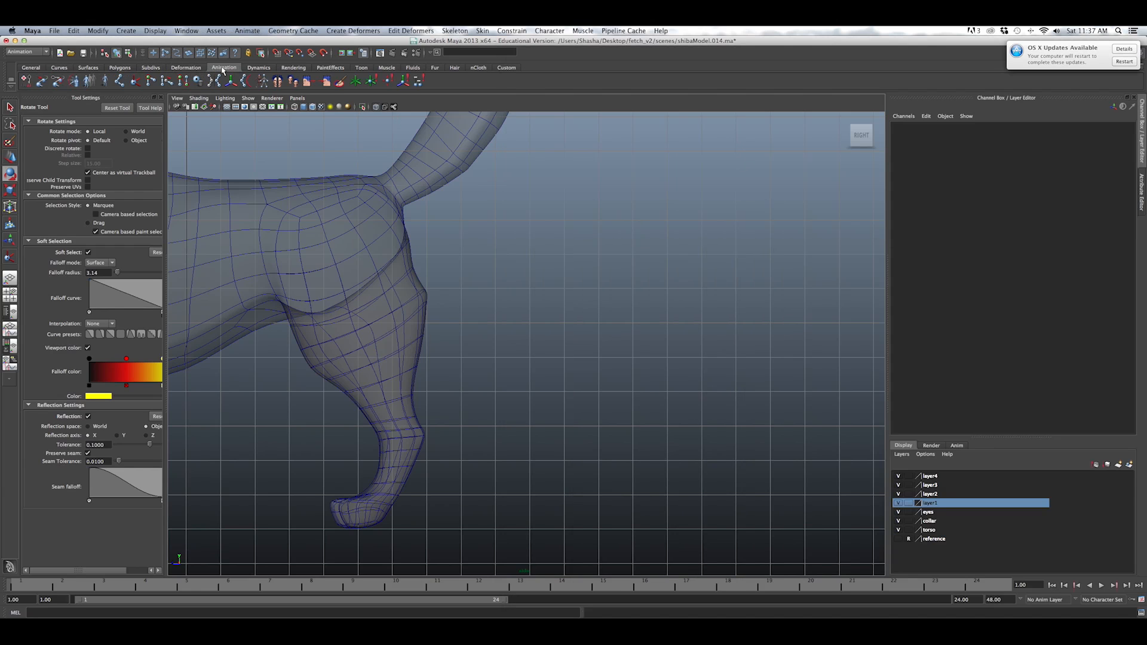
pyautogui.click(119, 81)
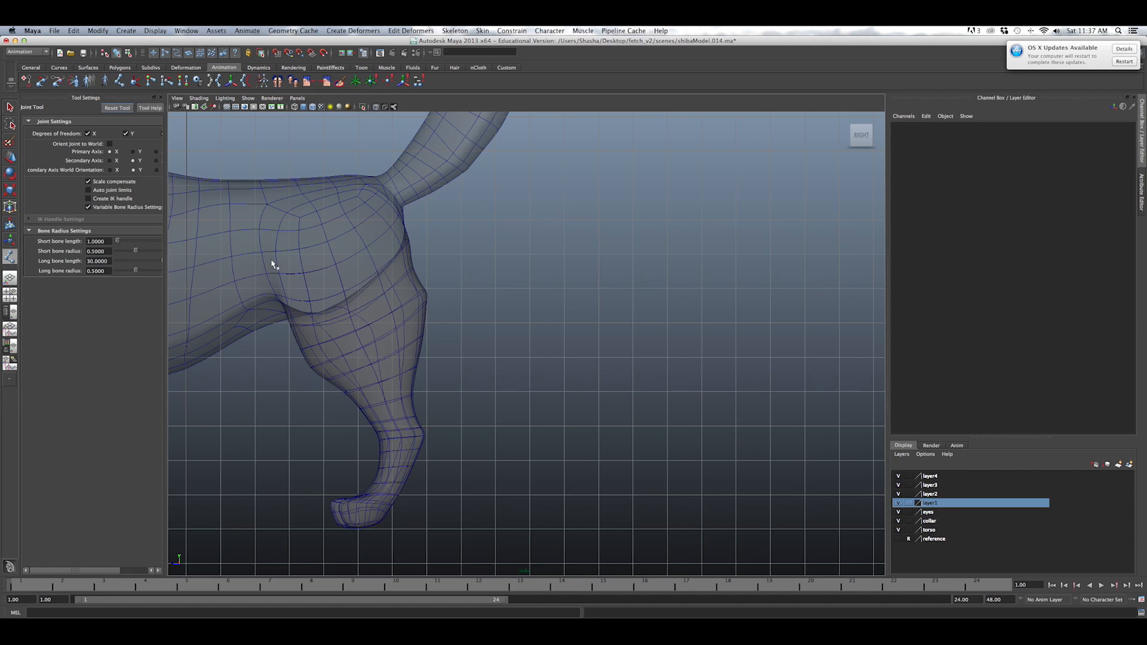
pyautogui.keyDown('alt'); pyautogui.moveTo(609, 347); pyautogui.dragTo(684, 329, button='middle'); pyautogui.keyUp('alt')
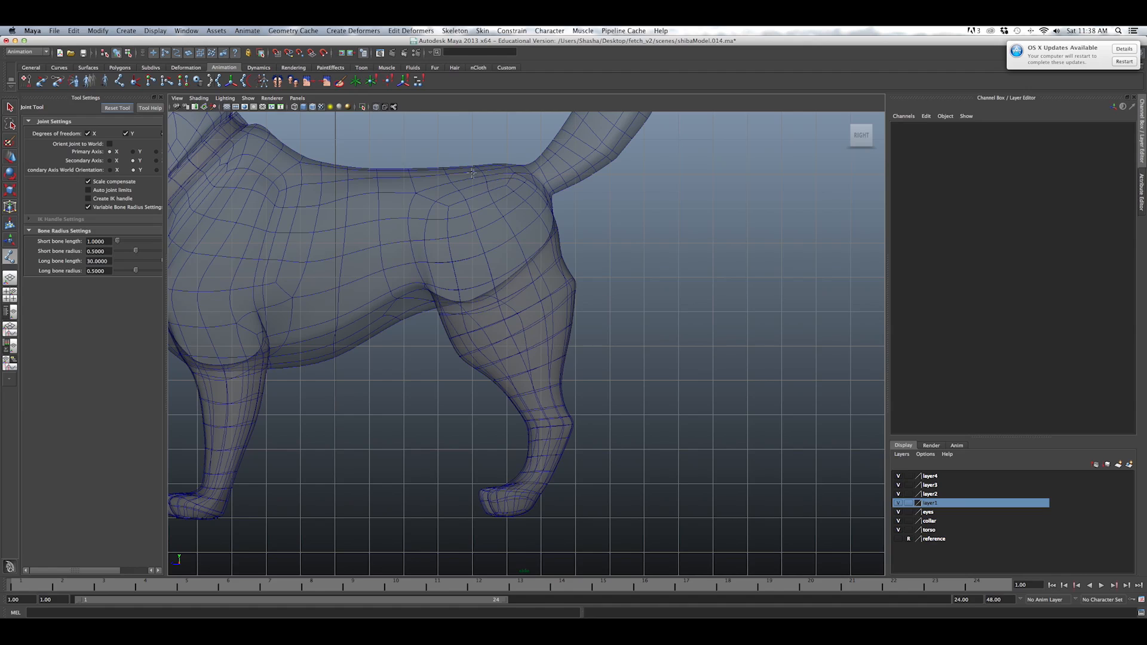
pyautogui.click(505, 205)
pyautogui.click(471, 351)
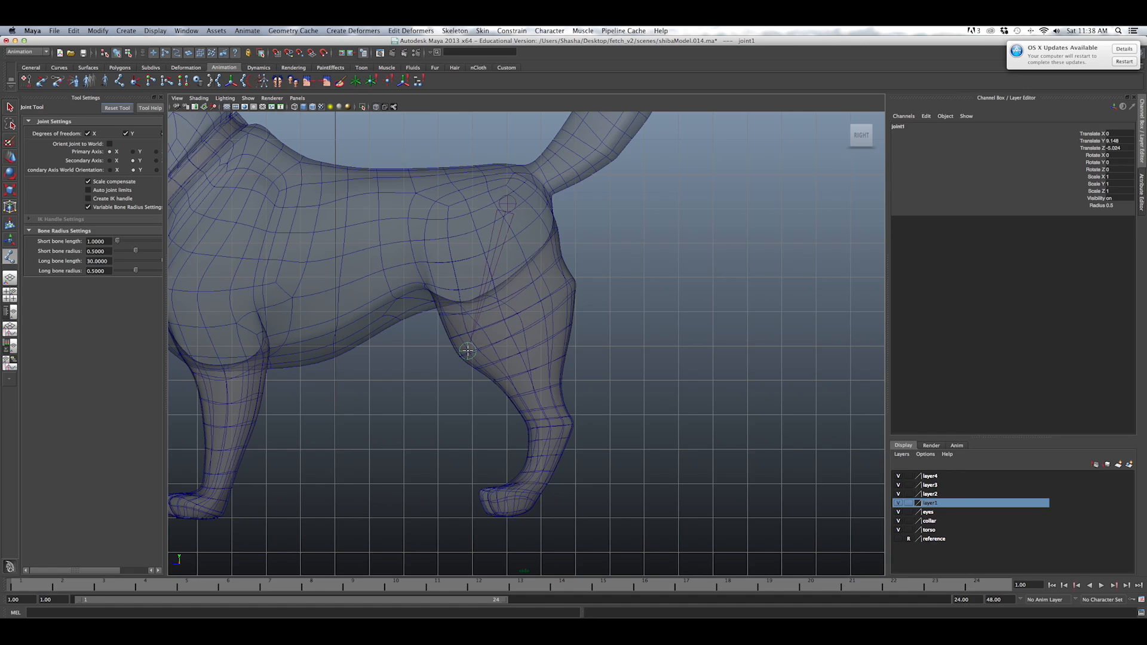
pyautogui.click(558, 427)
pyautogui.click(523, 498)
pyautogui.click(480, 499)
pyautogui.click(481, 500)
pyautogui.press('Return')
pyautogui.press('e')
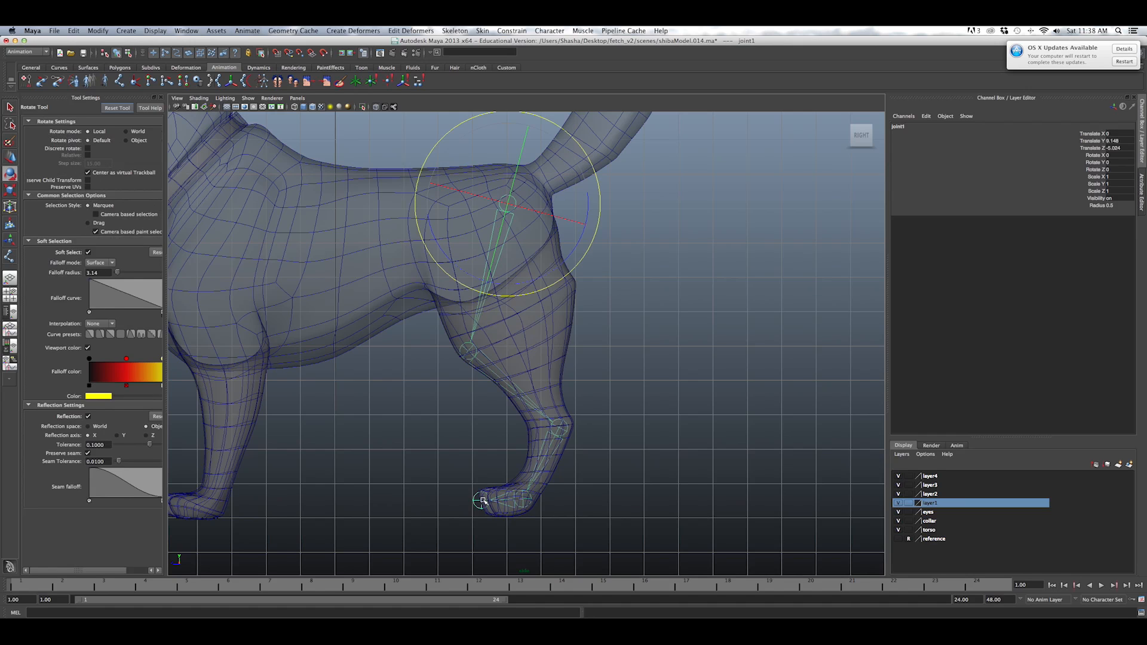
# Check the leg chain's toe and hip joints, review the dog anatomy image in Chrome, and minimize its window.
pyautogui.click(479, 500)
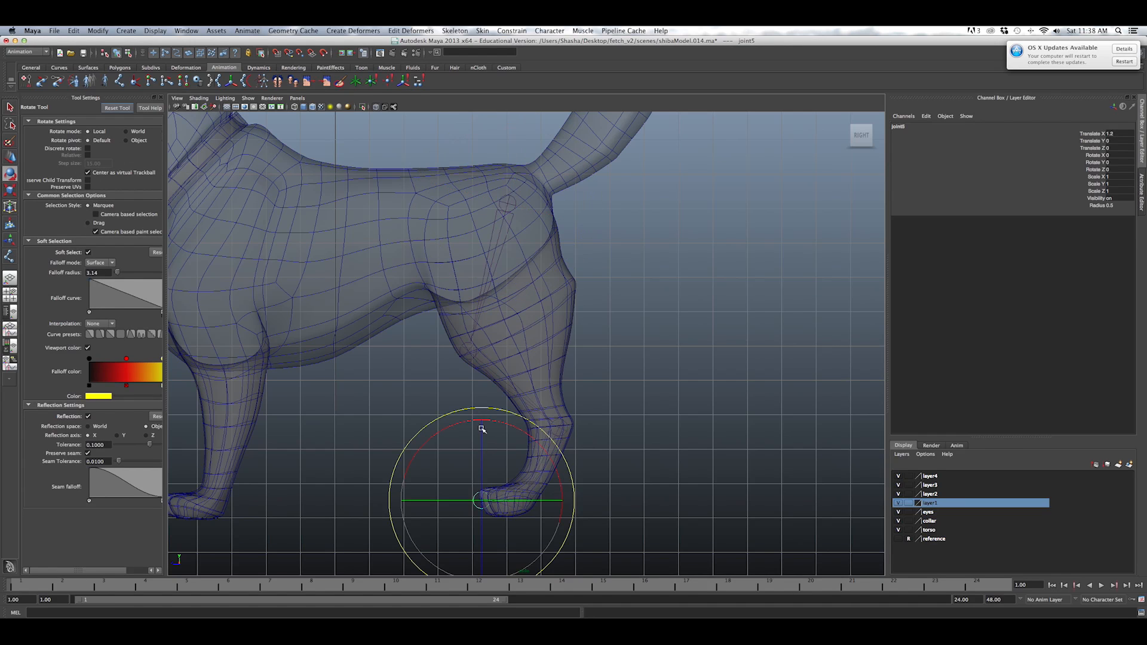
pyautogui.click(507, 204)
pyautogui.click(729, 329)
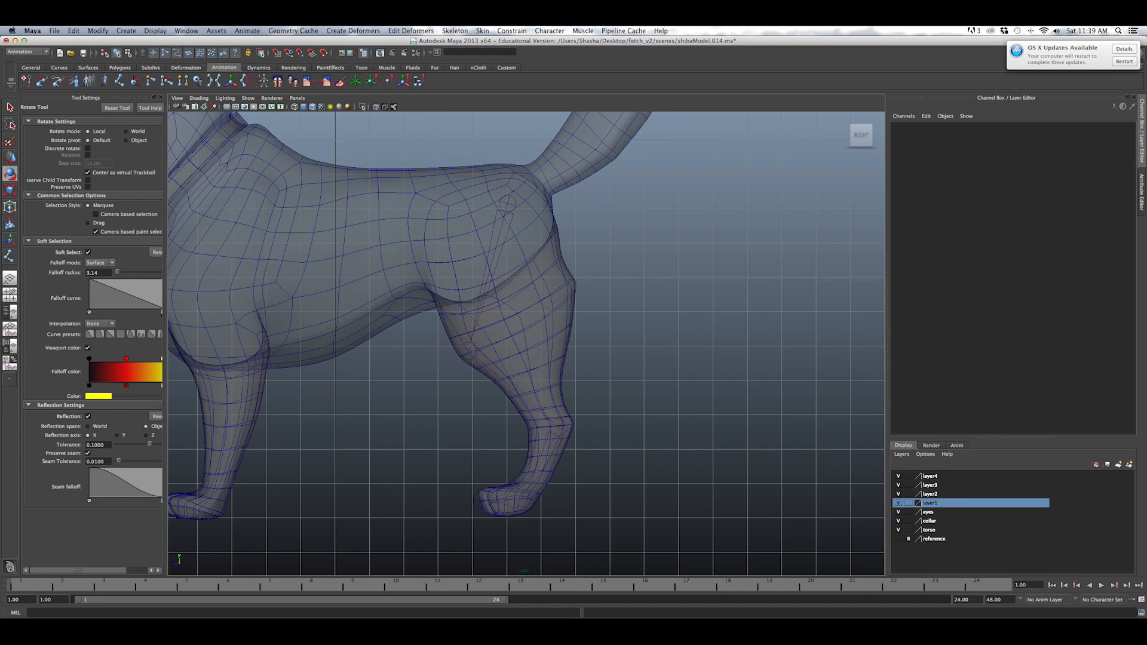
pyautogui.press('super+Tab')
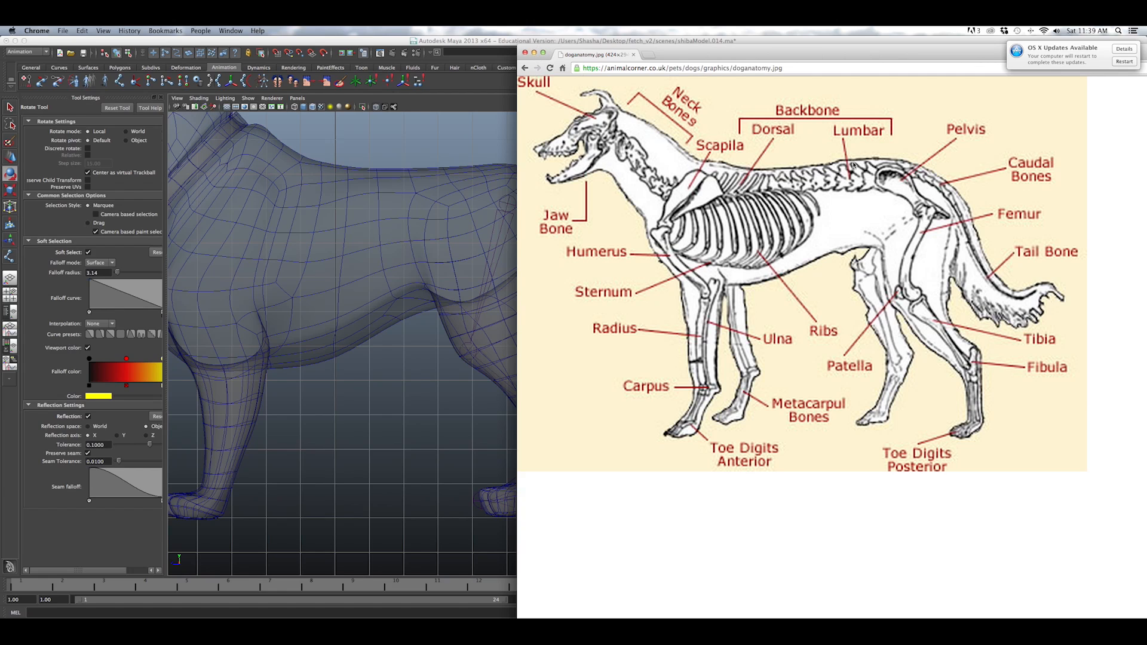
pyautogui.click(535, 55)
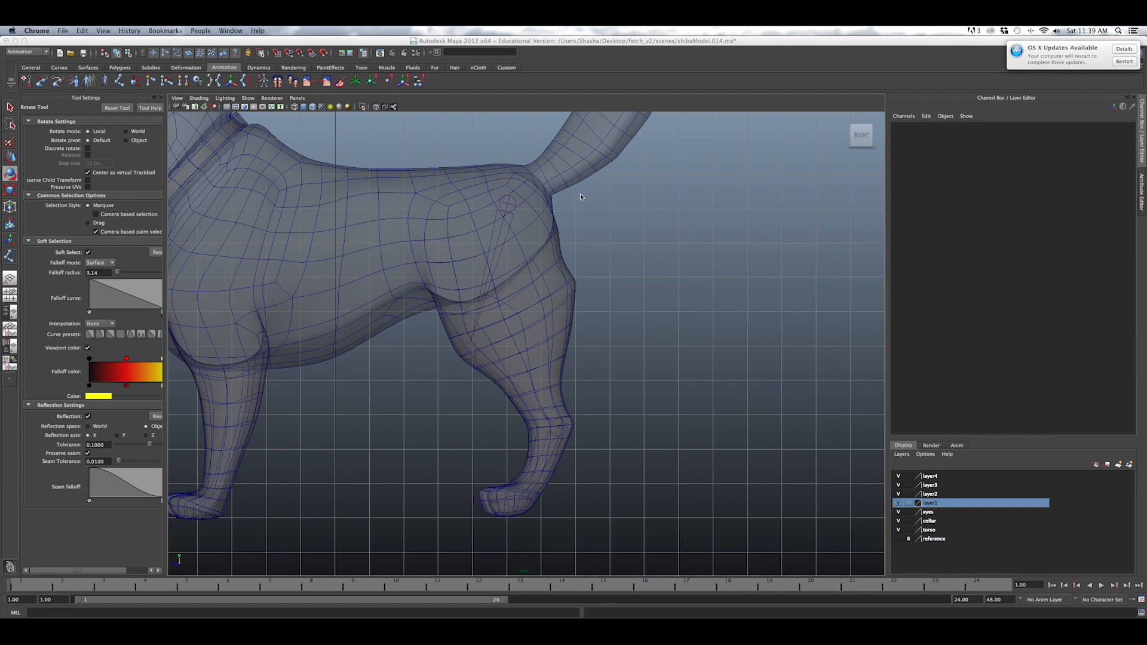
# Move the hip joint with its chain slightly down and toward the tail, to about Y 8.9 and Z -6.18.
pyautogui.click(521, 210)
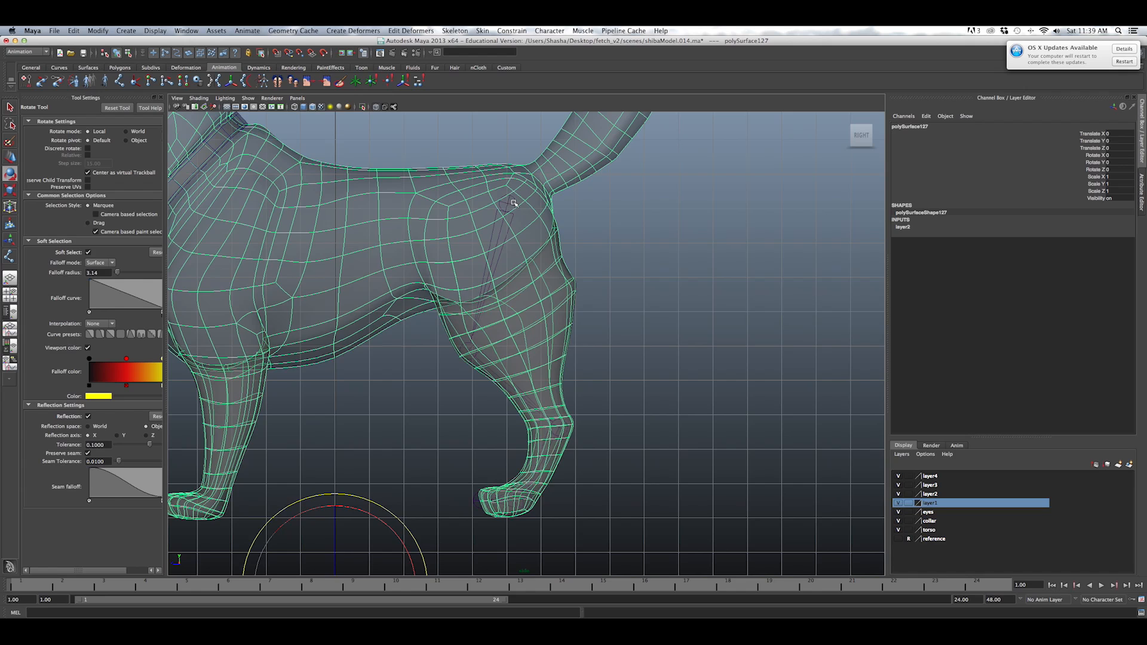
pyautogui.click(507, 205)
pyautogui.press('w')
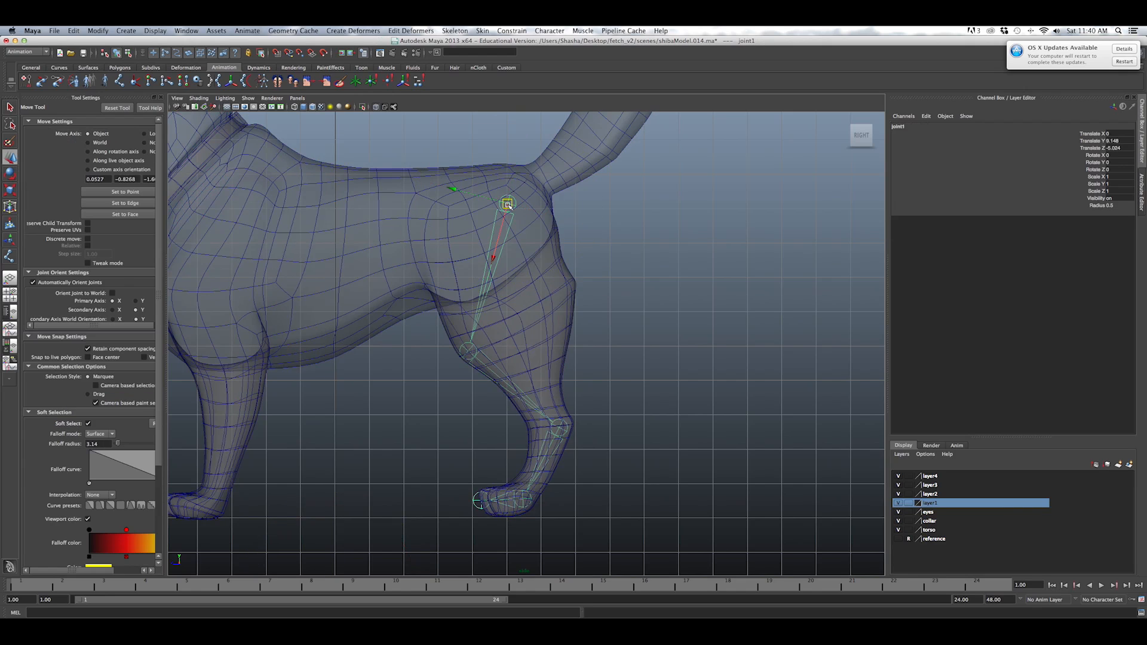
pyautogui.click(511, 207)
pyautogui.moveTo(509, 205)
pyautogui.mouseDown()
pyautogui.moveTo(523, 204)
pyautogui.moveTo(514, 213)
pyautogui.mouseUp()
# Inspect the leg chain's position inside the dog in the perspective view using wireframe display.
pyautogui.press('space')
pyautogui.press('space')
pyautogui.keyDown('alt'); pyautogui.moveTo(723, 267); pyautogui.dragTo(542, 273); pyautogui.keyUp('alt')
pyautogui.press('4')
pyautogui.scroll(4, 622, 313)
pyautogui.moveTo(600, 312)
pyautogui.keyDown('alt'); pyautogui.mouseDown()
pyautogui.moveTo(642, 309)
pyautogui.moveTo(640, 299)
pyautogui.moveTo(640, 320)
pyautogui.moveTo(460, 306)
pyautogui.moveTo(395, 310)
pyautogui.moveTo(432, 323)
pyautogui.moveTo(370, 326)
pyautogui.mouseUp(); pyautogui.keyUp('alt')
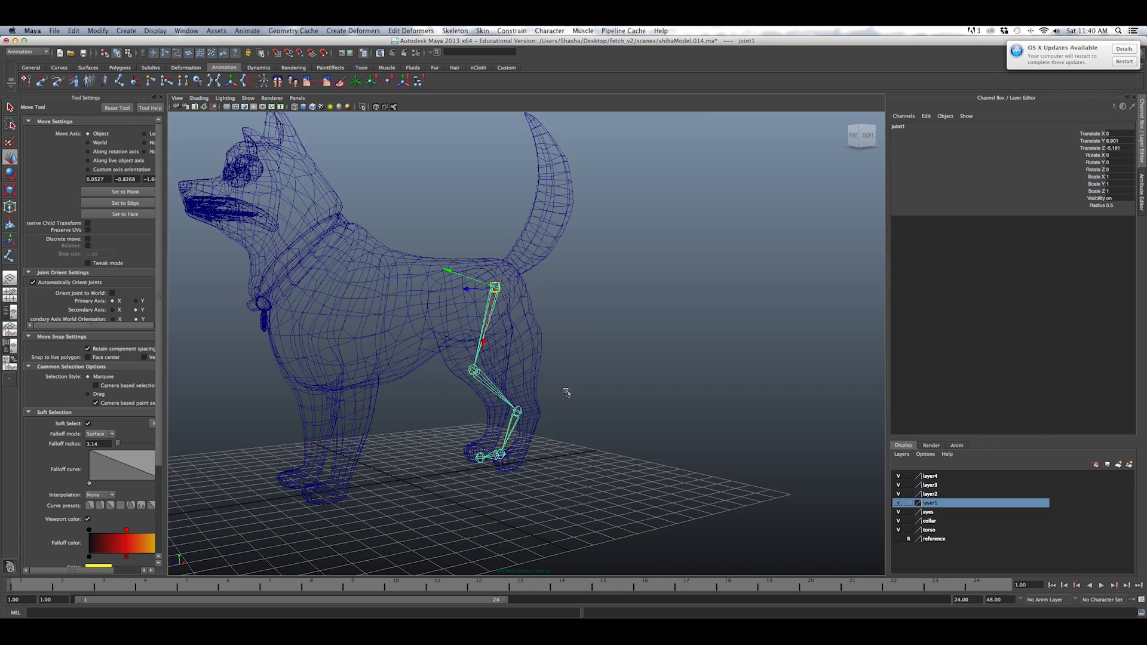
# Return to the side view and step down the chain's hierarchy from the hip joint to the foot joint.
pyautogui.press('space')
pyautogui.press('space')
pyautogui.scroll(5, 704, 402)
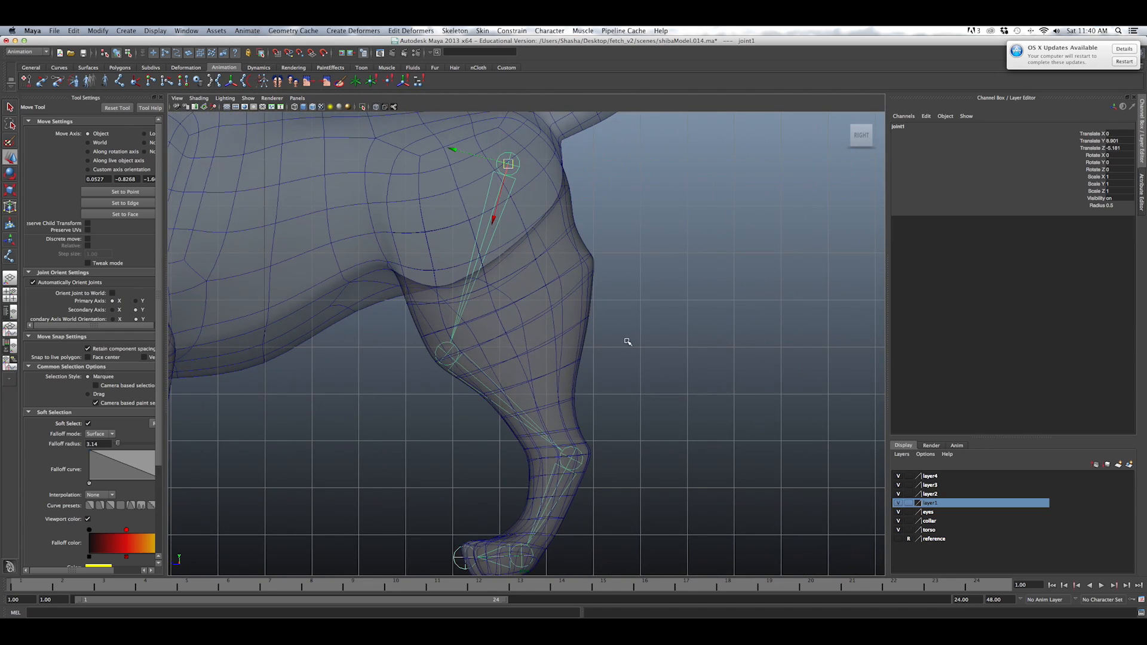
pyautogui.keyDown('alt'); pyautogui.moveTo(595, 305); pyautogui.dragTo(606, 342, button='middle'); pyautogui.keyUp('alt')
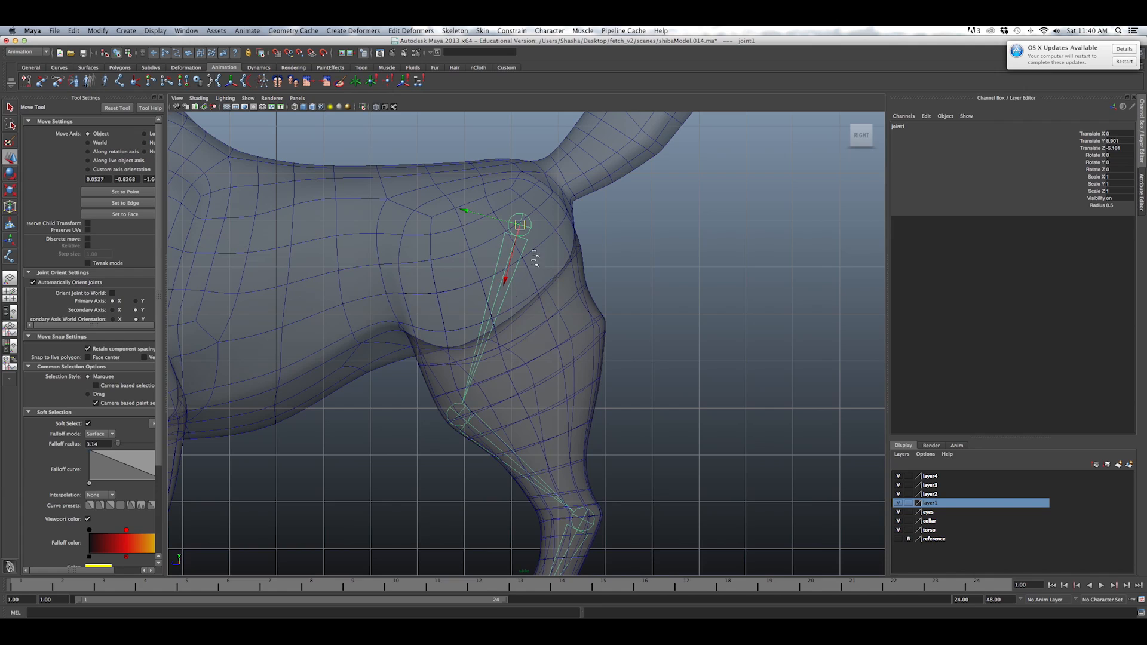
pyautogui.press('Down')
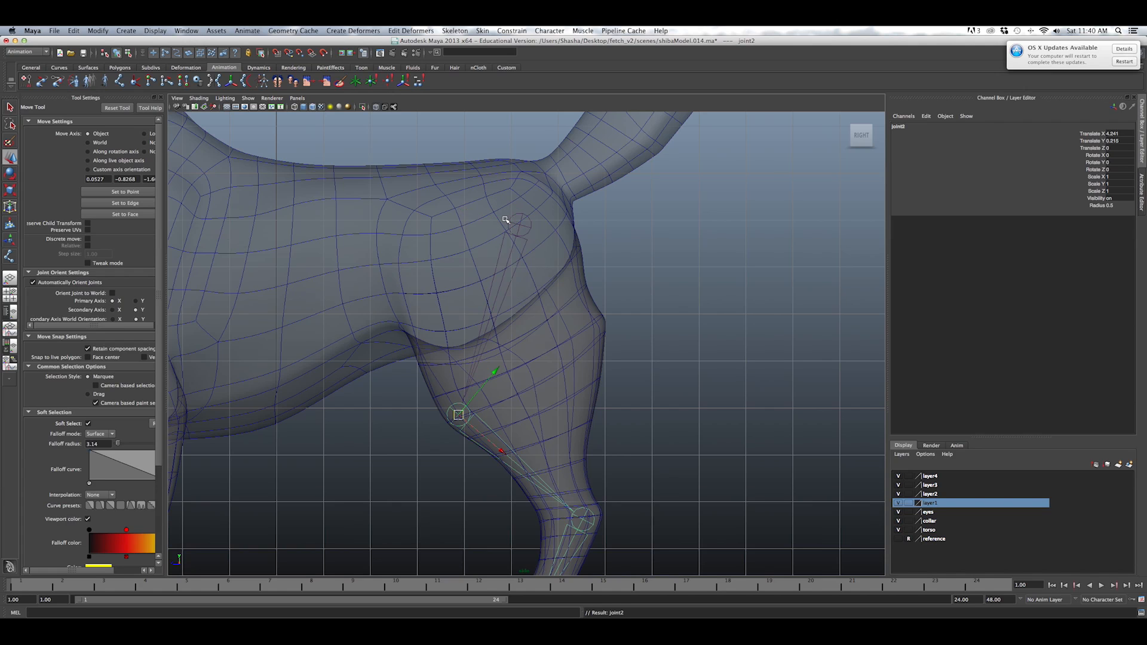
pyautogui.scroll(-2, 587, 275)
pyautogui.press('Down')
pyautogui.press('Down')
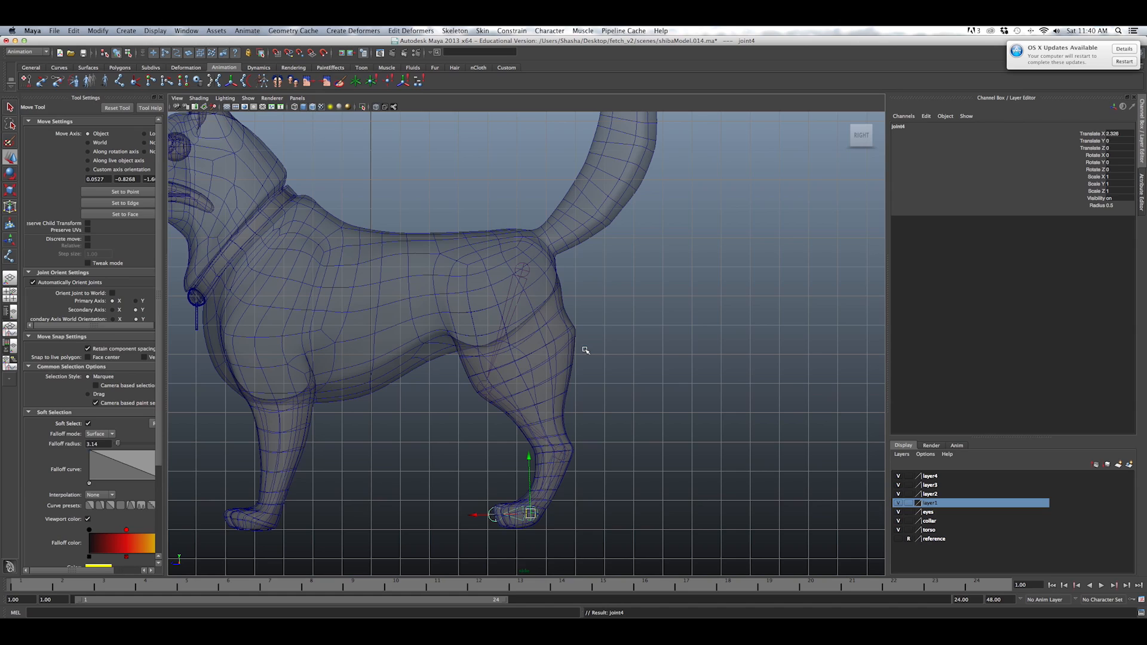
# Select the leg chain's hip joint and freeze its transformations.
pyautogui.press('Up')
pyautogui.press('Up')
pyautogui.press('Up')
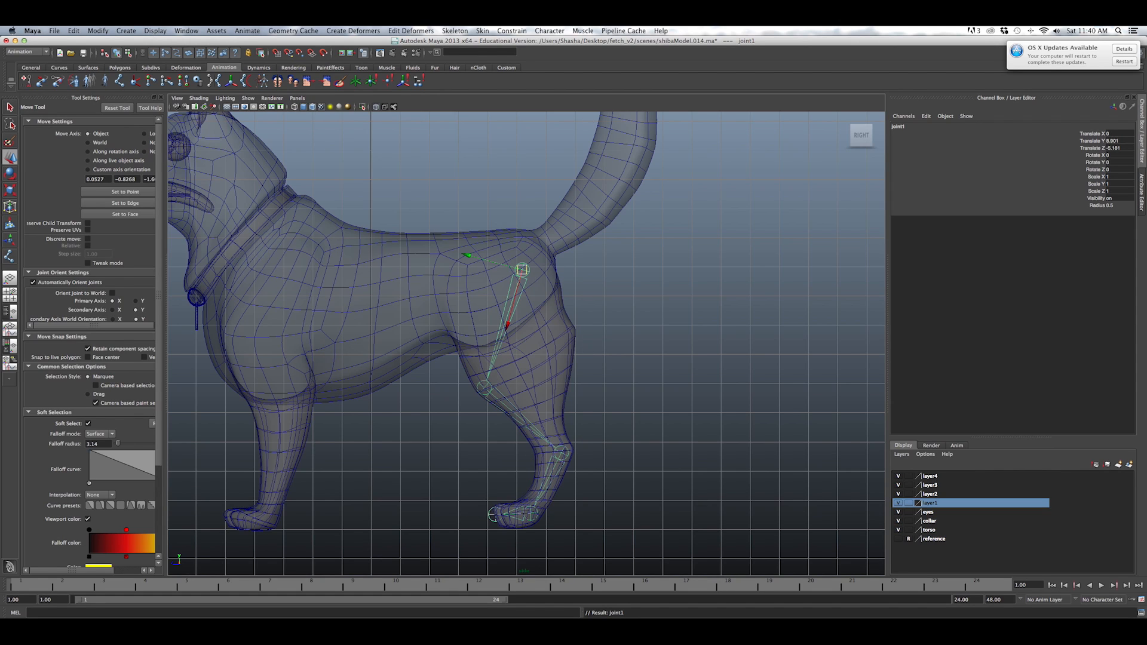
pyautogui.click(98, 31)
pyautogui.click(120, 58)
# Open the Orient Joint options for the hip joint and turn off Orient Joint to World.
pyautogui.click(455, 30)
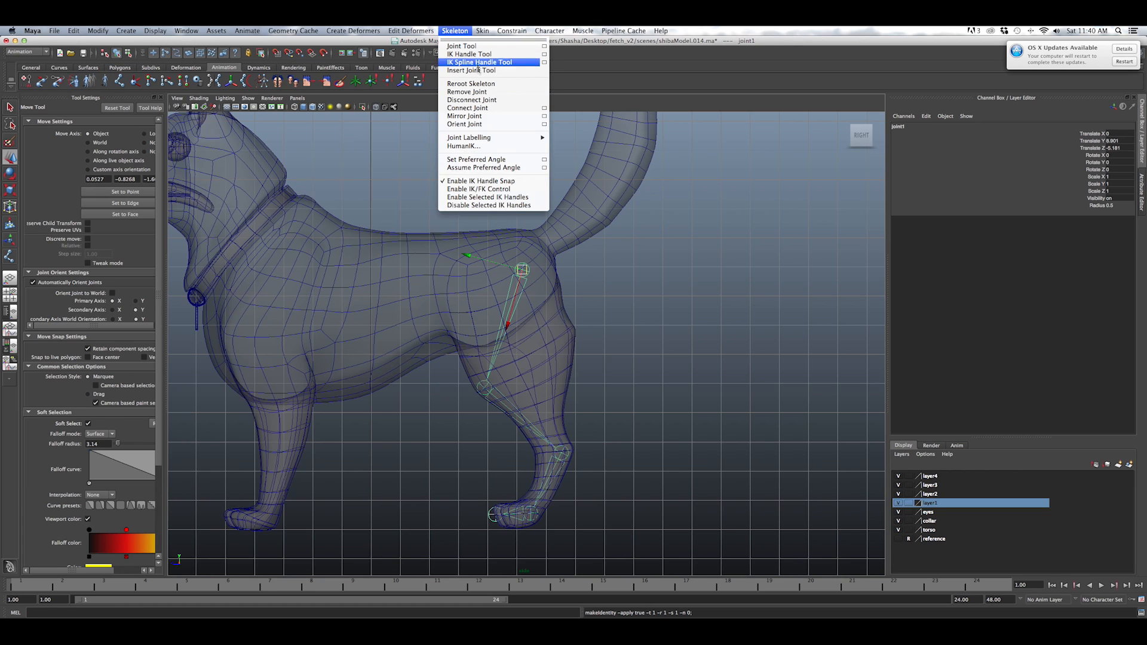
pyautogui.click(544, 125)
pyautogui.moveTo(789, 137); pyautogui.dragTo(804, 134)
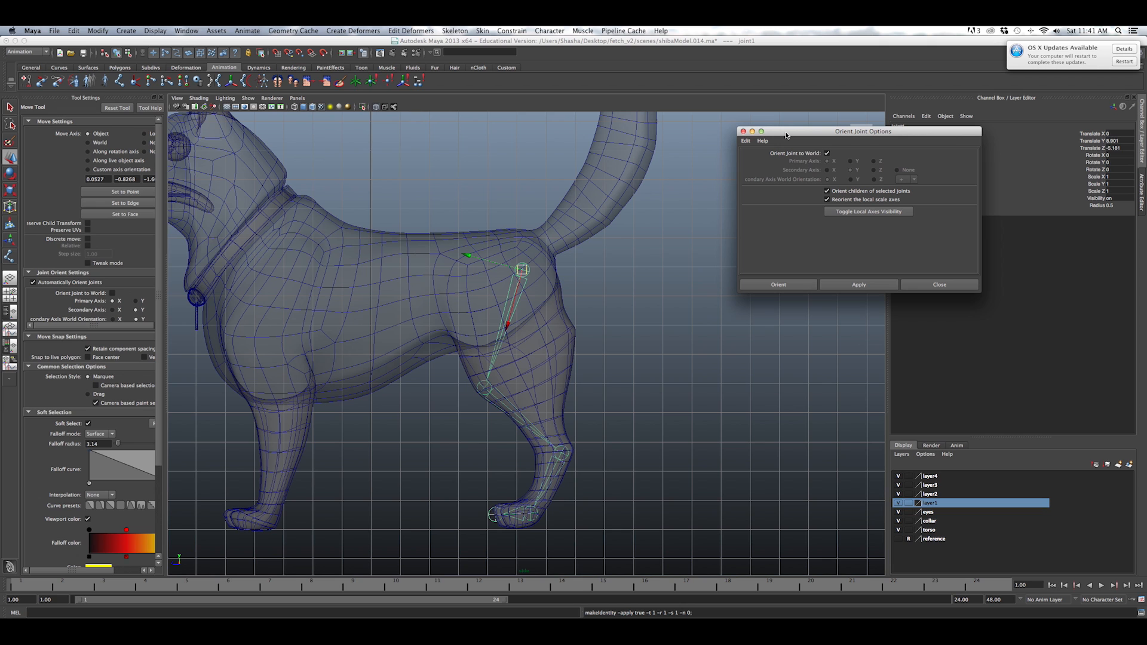
pyautogui.moveTo(826, 134); pyautogui.dragTo(798, 135)
pyautogui.scroll(4, 555, 361)
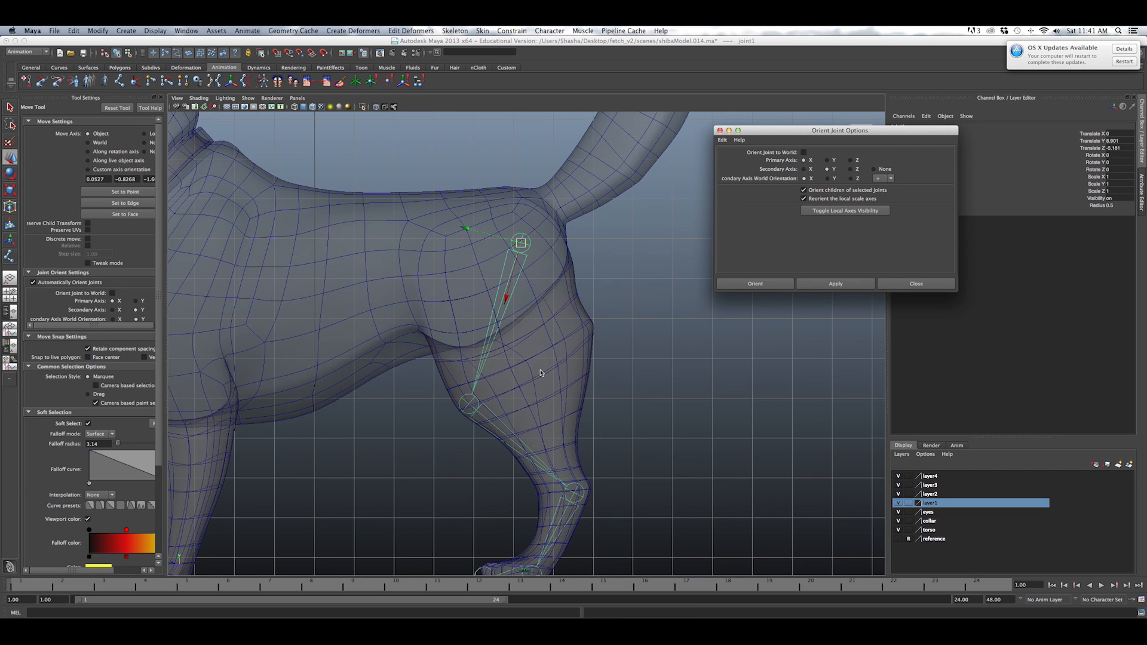
pyautogui.scroll(-4, 540, 372)
pyautogui.moveTo(801, 126); pyautogui.dragTo(733, 153)
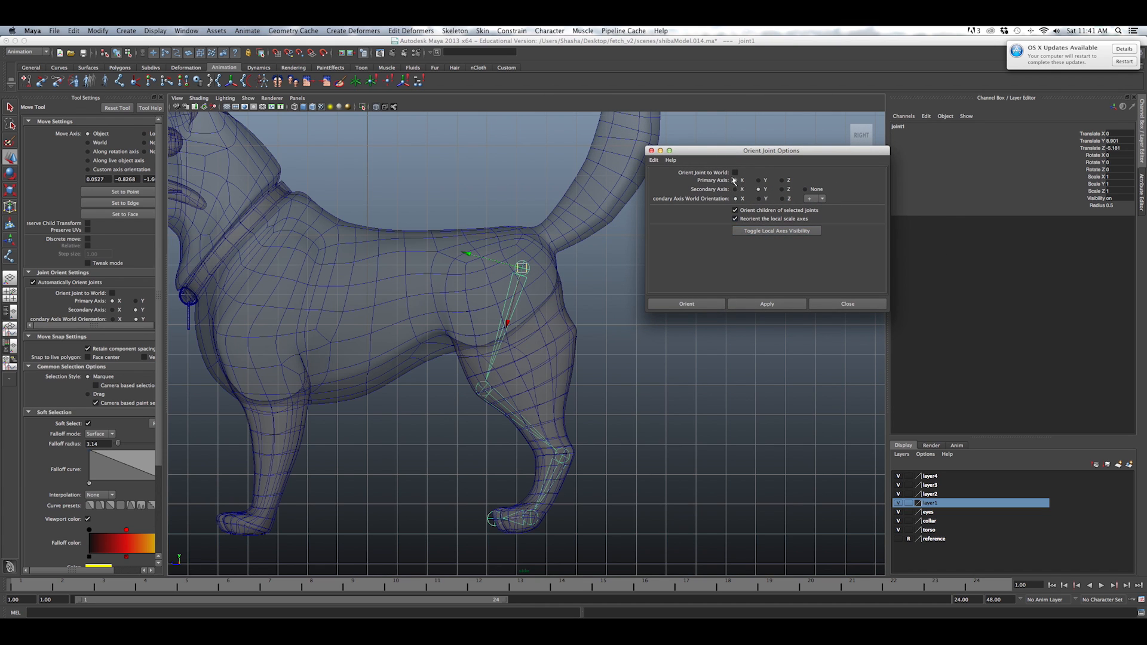
pyautogui.moveTo(724, 154); pyautogui.dragTo(737, 170)
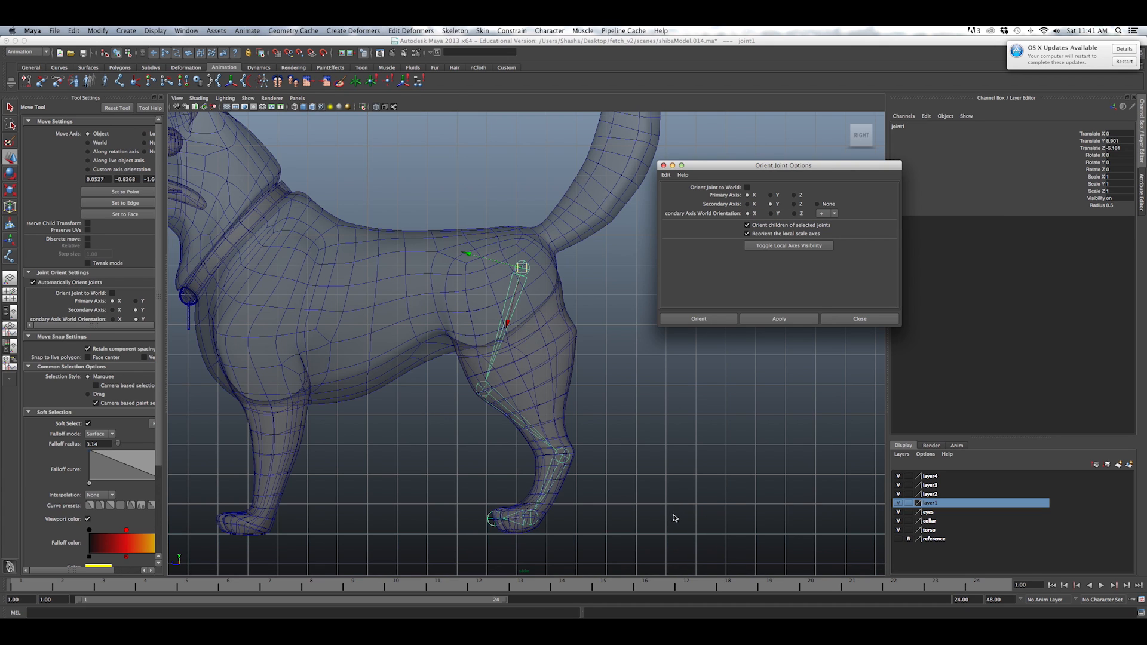
# Orient the hip joint and its children with primary axis Y, secondary axis X and secondary axis world orientation +X.
pyautogui.keyDown('alt'); pyautogui.moveTo(253, 503); pyautogui.dragTo(264, 490, button='middle'); pyautogui.keyUp('alt')
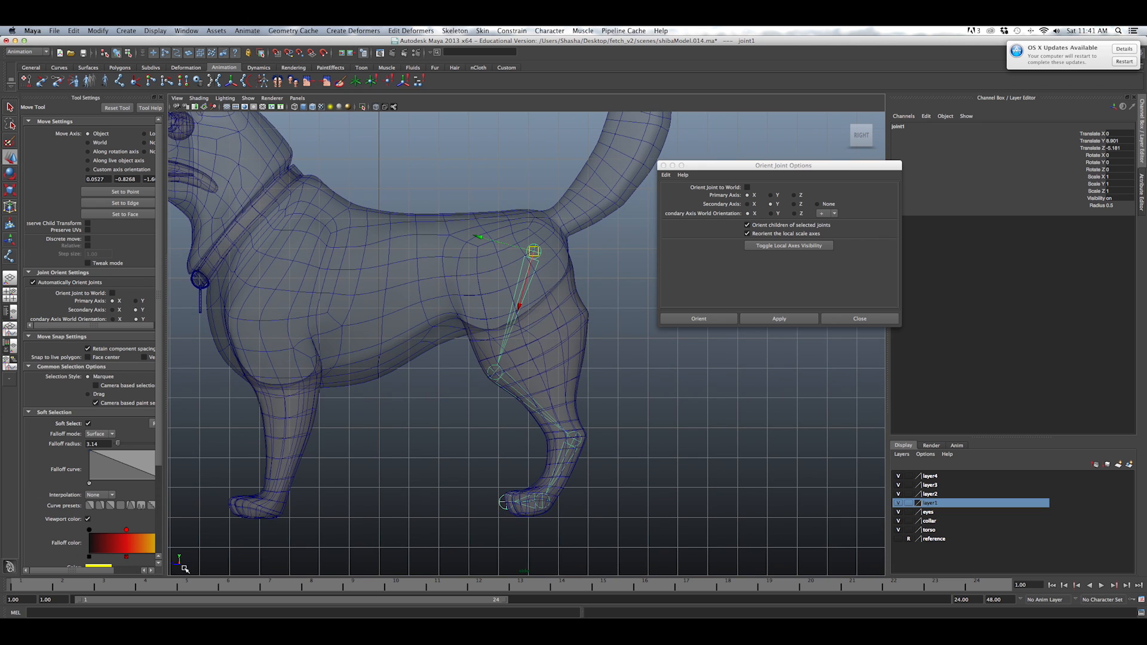
pyautogui.keyDown('alt'); pyautogui.moveTo(353, 416); pyautogui.dragTo(373, 444, button='middle'); pyautogui.keyUp('alt')
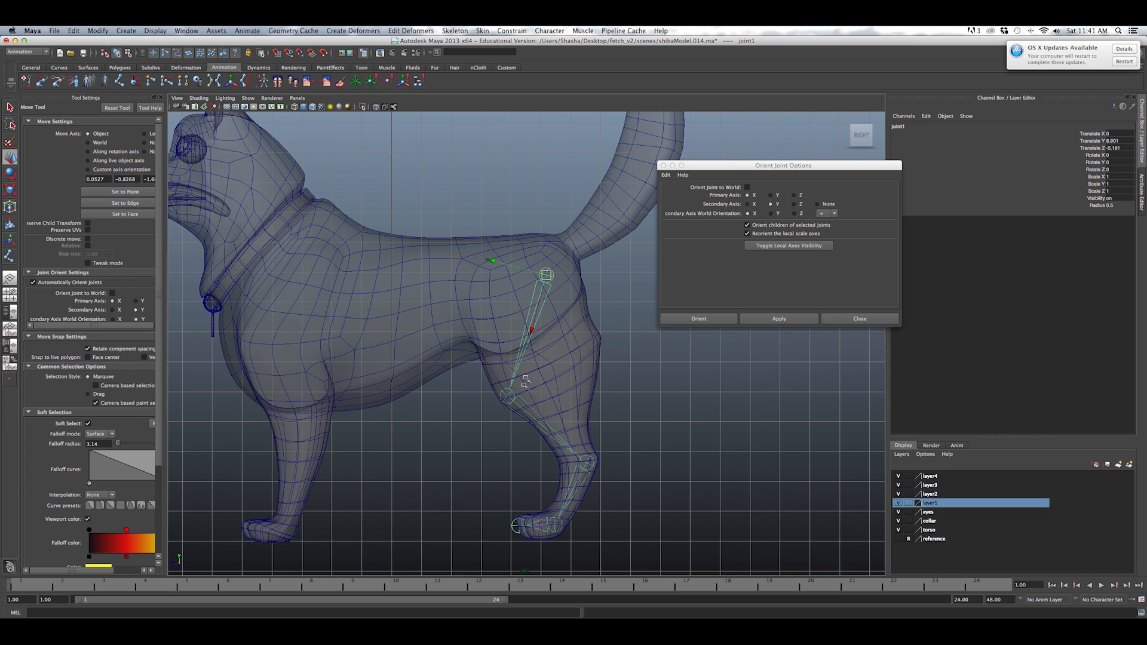
pyautogui.click(748, 203)
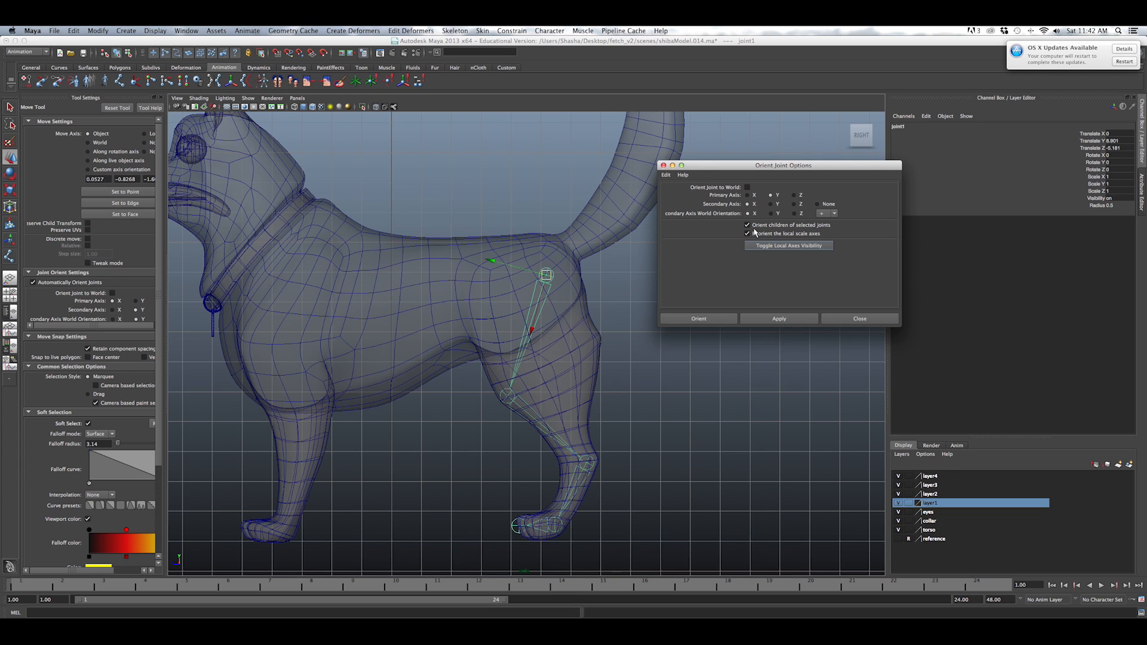
pyautogui.click(720, 320)
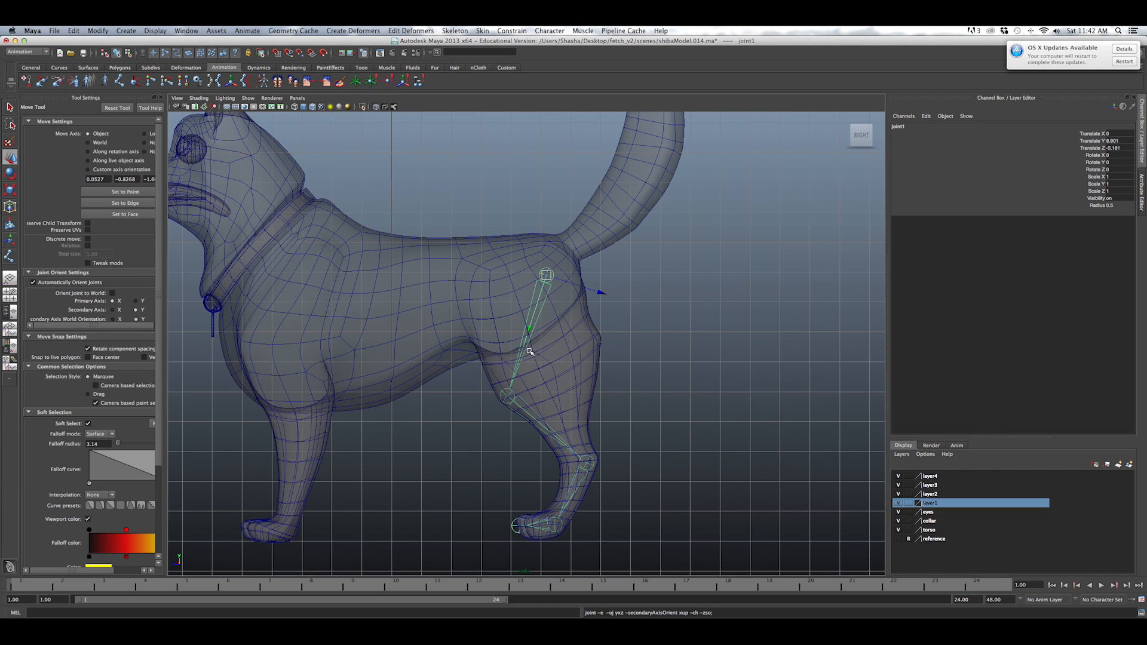
# Step through the chain between the hip and foot joints in the side view to check each joint's axis orientation.
pyautogui.press('Down')
pyautogui.press('Down')
pyautogui.press('Down')
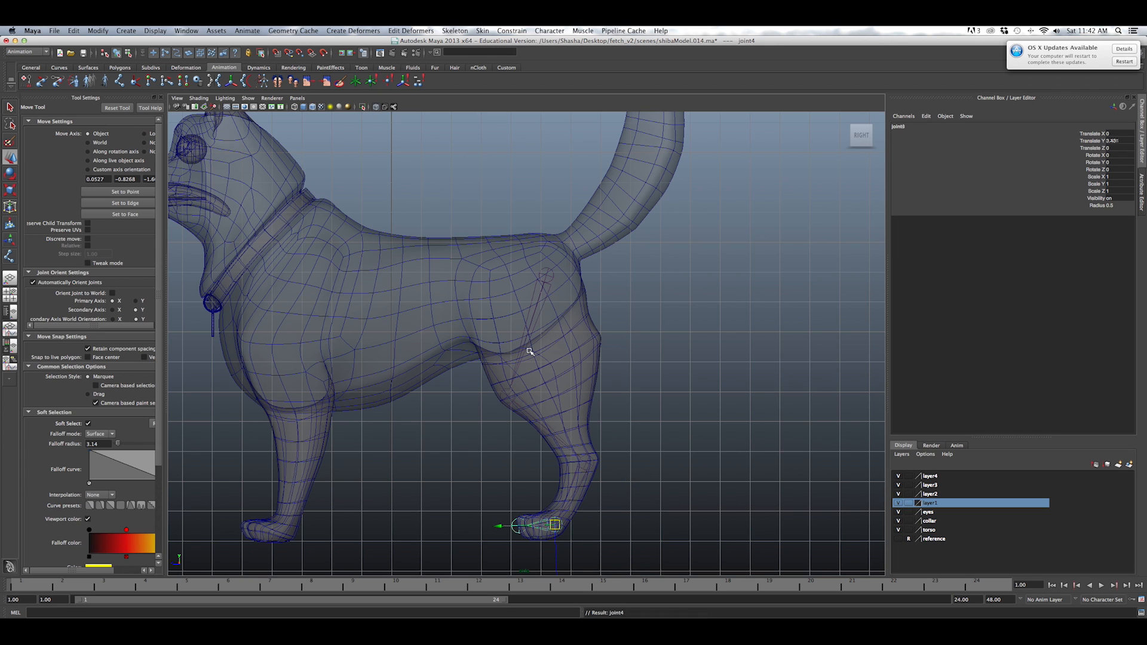
pyautogui.press('Up')
pyautogui.press('Up')
pyautogui.press('Up')
pyautogui.press('Down')
pyautogui.press('Down')
pyautogui.press('Down')
pyautogui.press('Up')
pyautogui.press('Up')
pyautogui.press('Up')
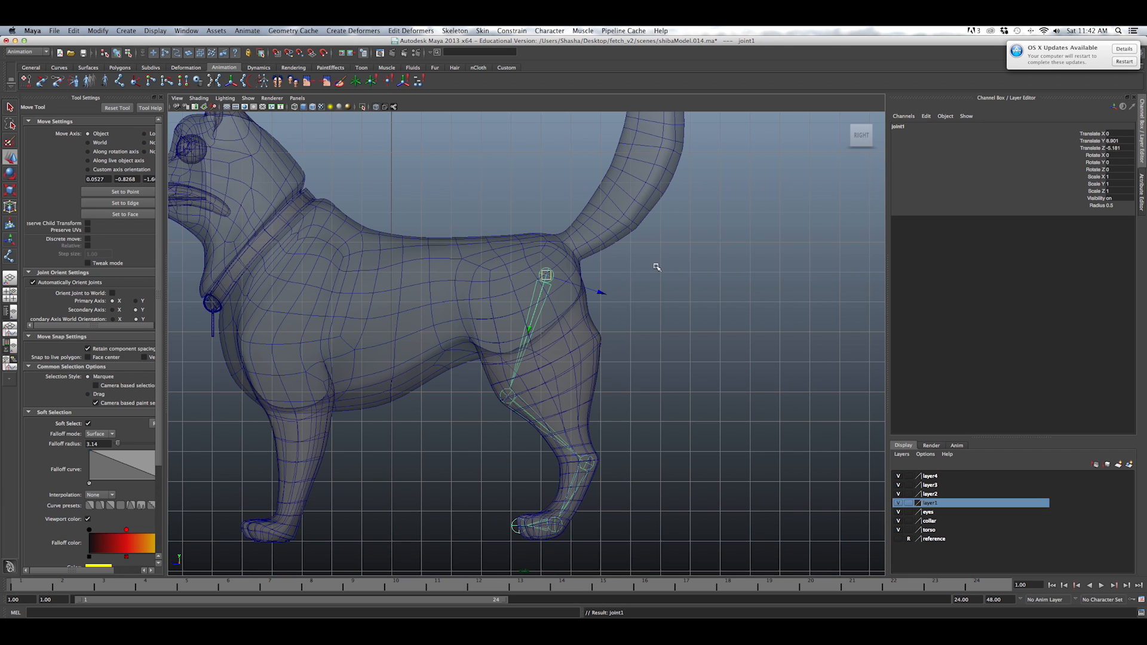
# Check the axis orientation of the foot and toe end joints up close in the perspective view.
pyautogui.press('space')
pyautogui.press('space')
pyautogui.keyDown('alt'); pyautogui.moveTo(755, 248); pyautogui.dragTo(748, 274); pyautogui.keyUp('alt')
pyautogui.press('Down')
pyautogui.press('Down')
pyautogui.press('Down')
pyautogui.press('Down')
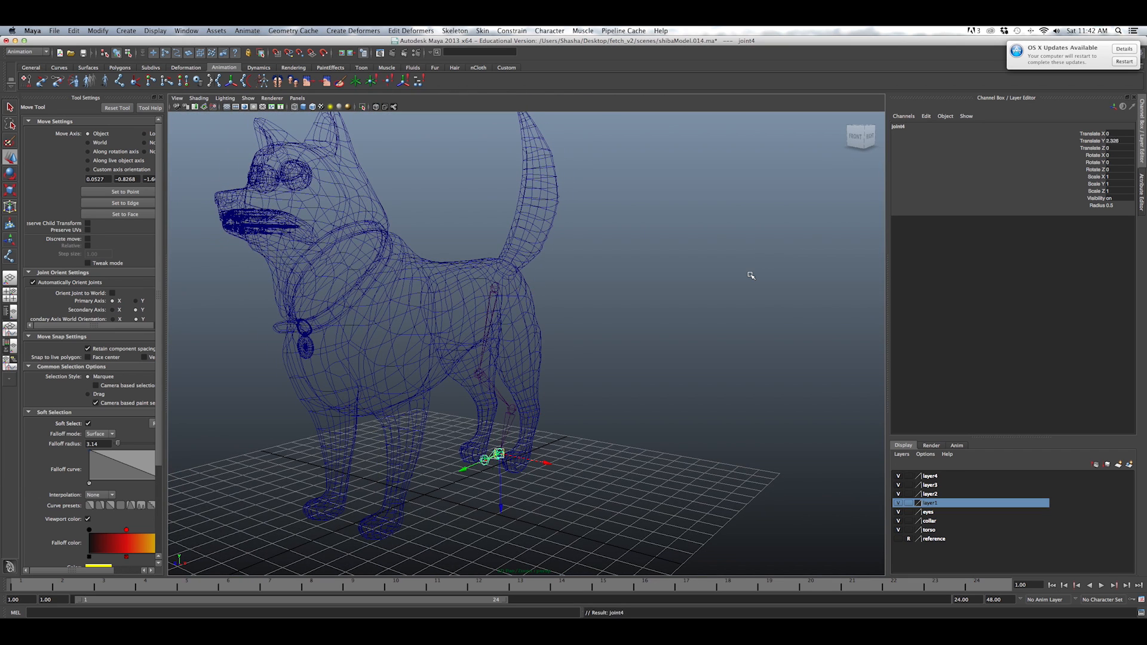
pyautogui.scroll(5, 602, 421)
pyautogui.keyDown('alt'); pyautogui.moveTo(600, 417); pyautogui.dragTo(575, 205, button='middle'); pyautogui.keyUp('alt')
pyautogui.keyDown('alt'); pyautogui.moveTo(576, 205); pyautogui.dragTo(545, 327); pyautogui.keyUp('alt')
pyautogui.press('Up')
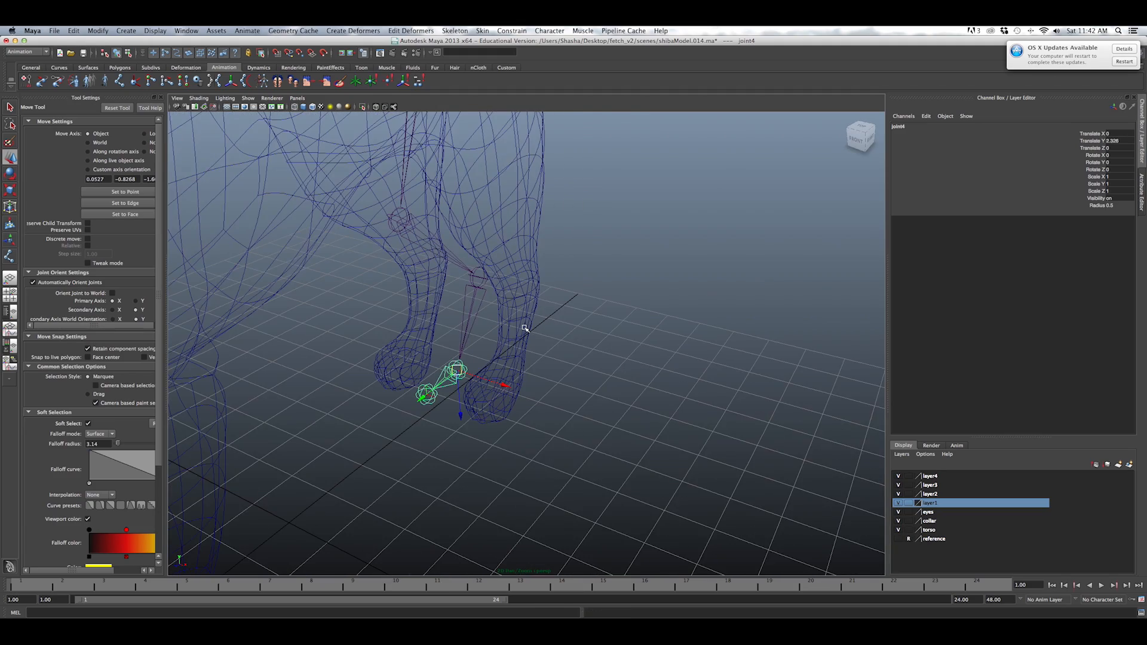
pyautogui.press('Down')
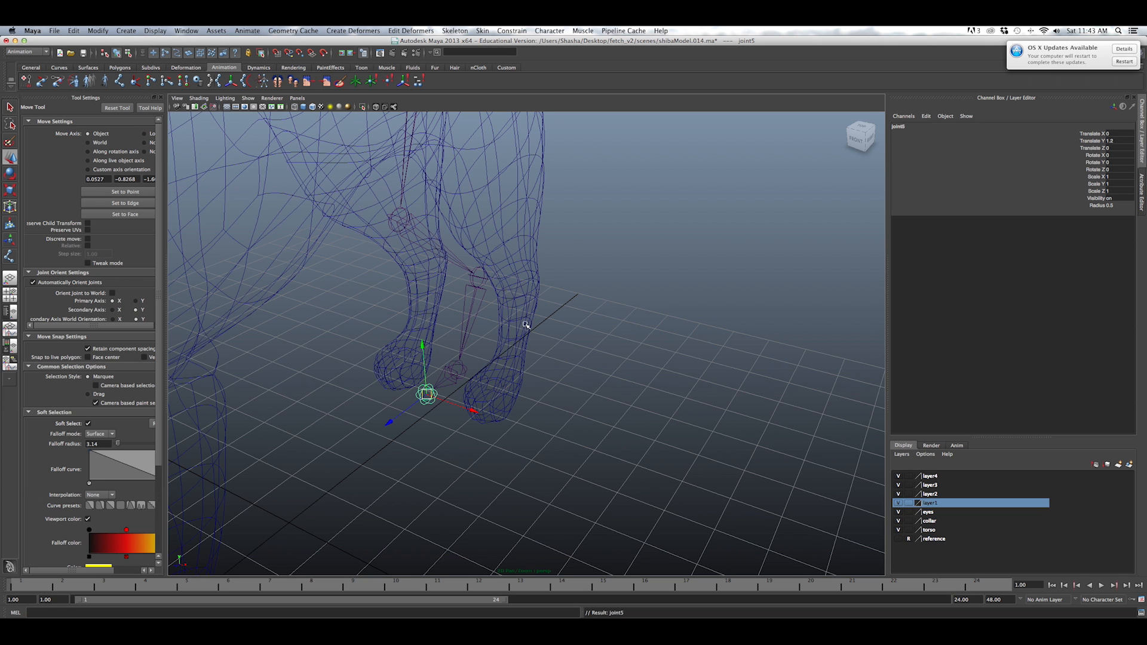
# Select the toe end joint in the side view and orient it with Orient Joint to World enabled.
pyautogui.press('space')
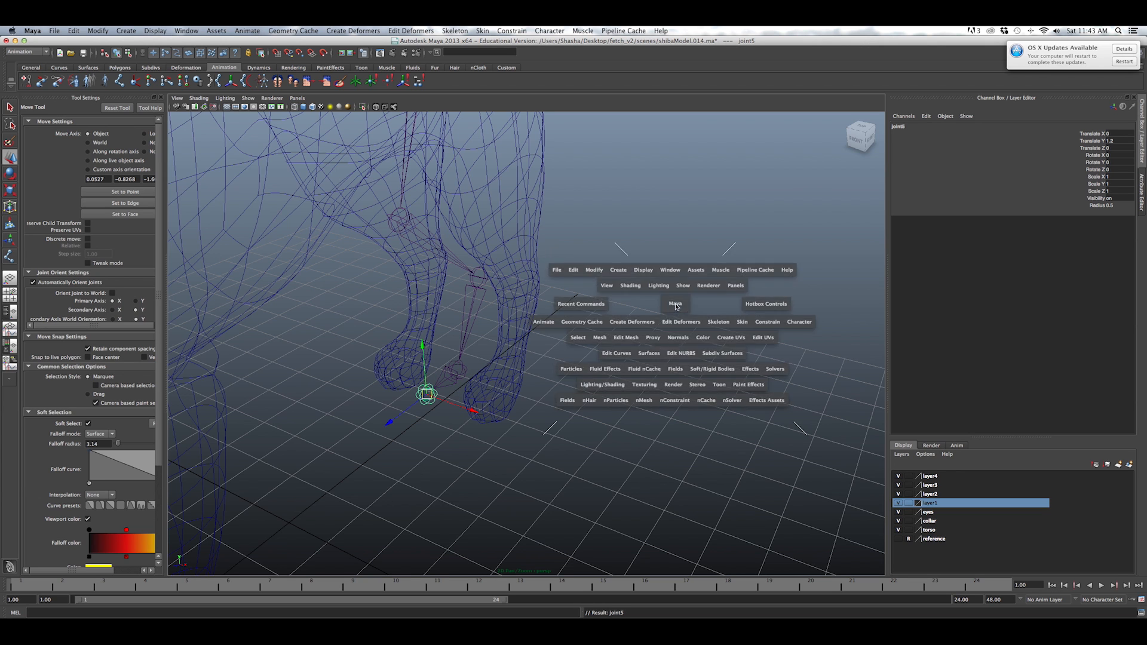
pyautogui.press('space')
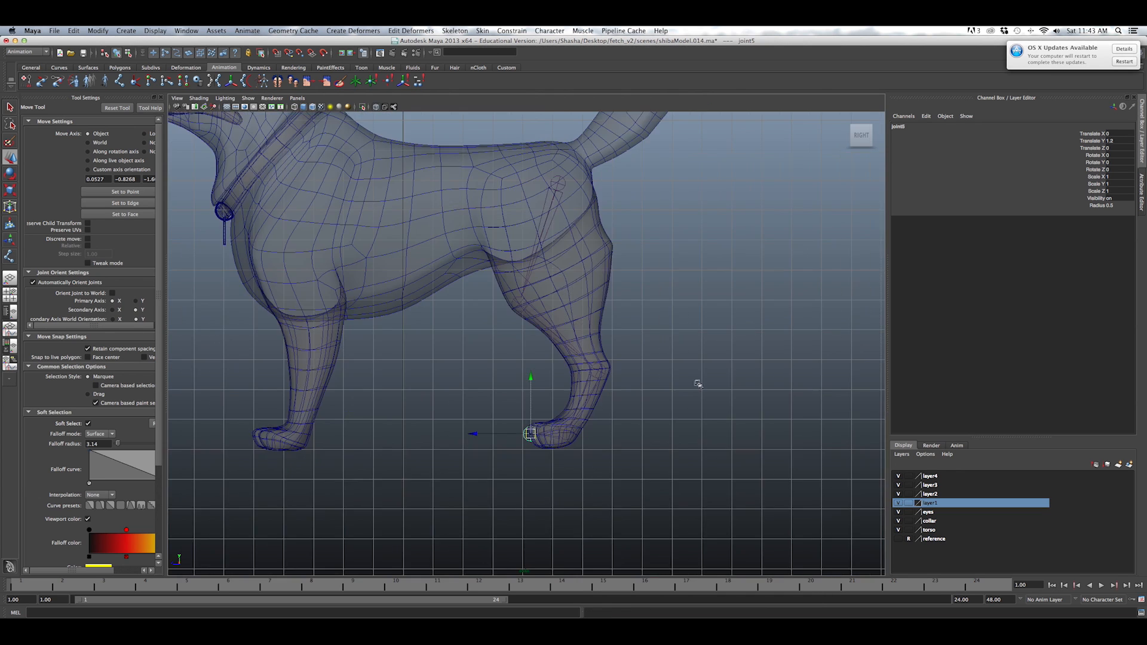
pyautogui.scroll(5, 697, 381)
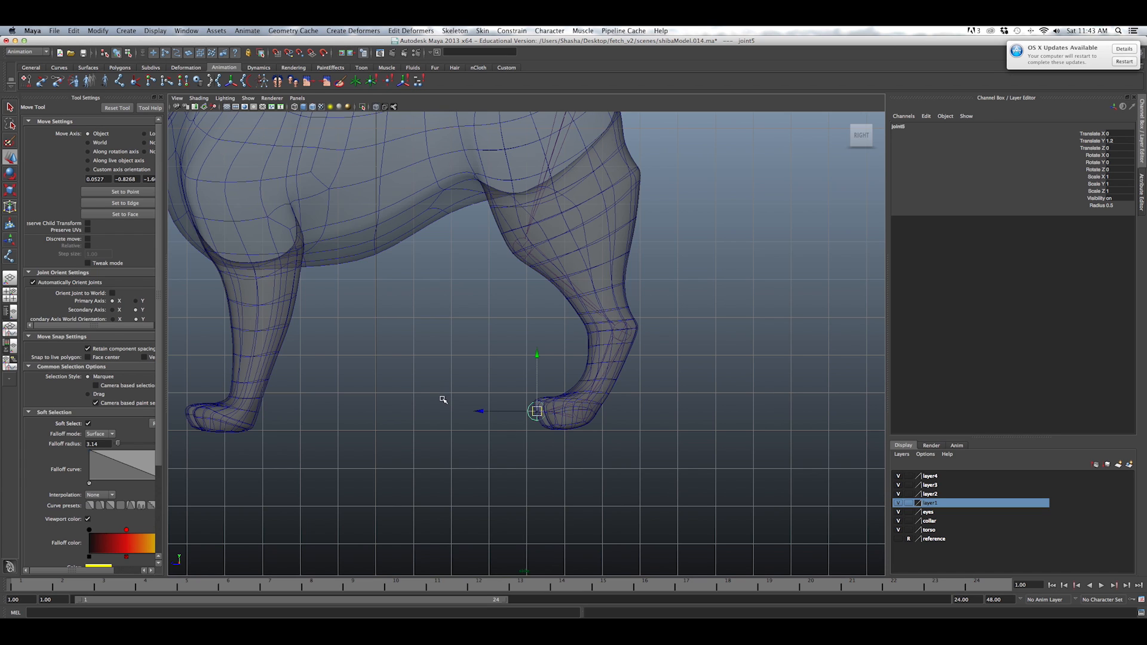
pyautogui.click(564, 408)
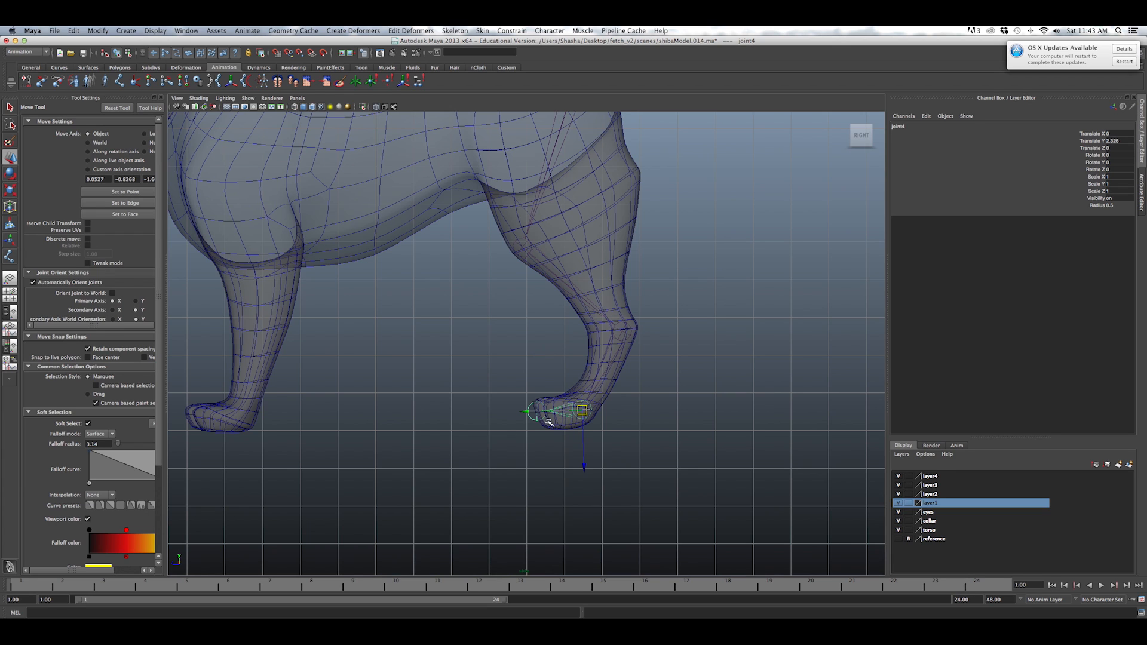
pyautogui.click(534, 420)
pyautogui.click(562, 415)
pyautogui.click(532, 408)
pyautogui.click(455, 30)
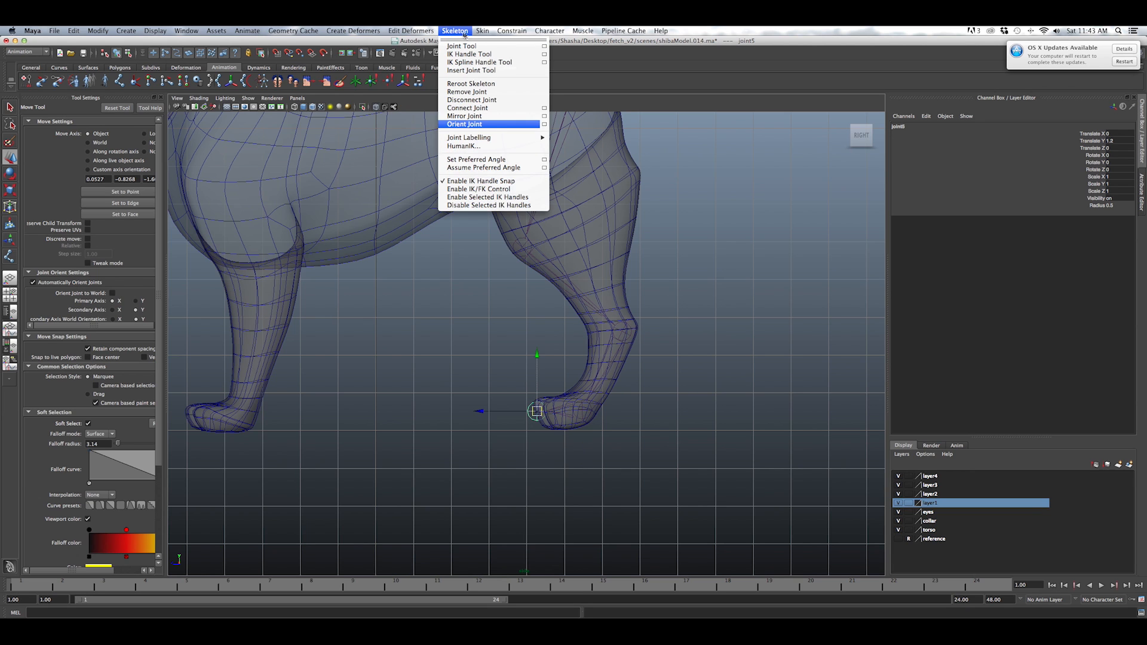
pyautogui.click(545, 124)
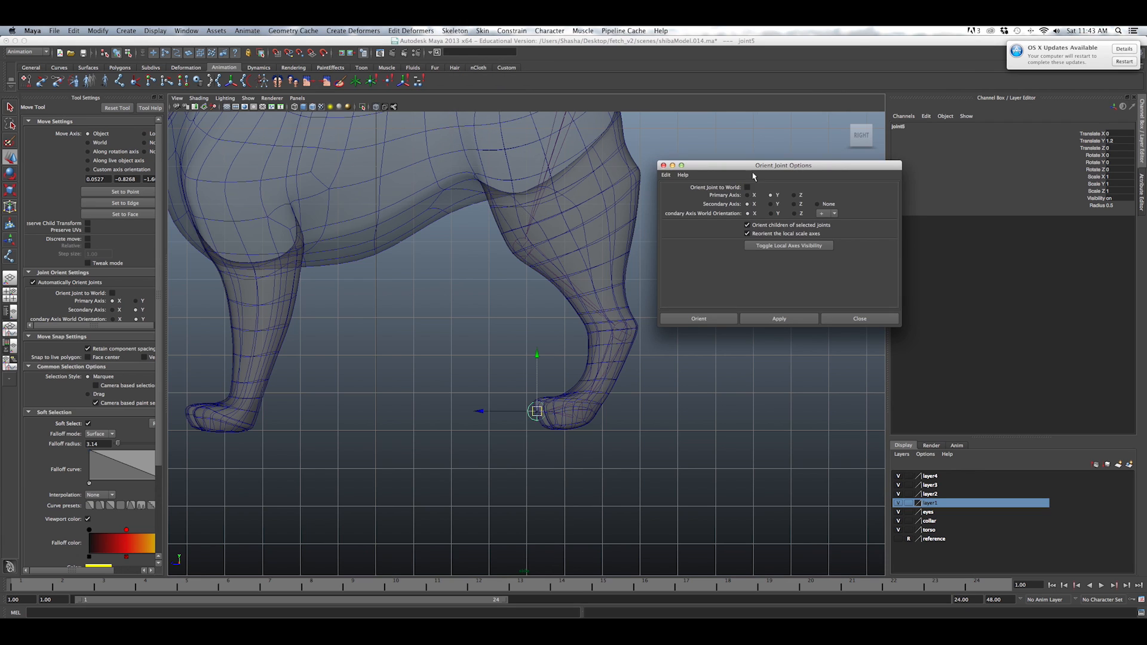
pyautogui.click(748, 188)
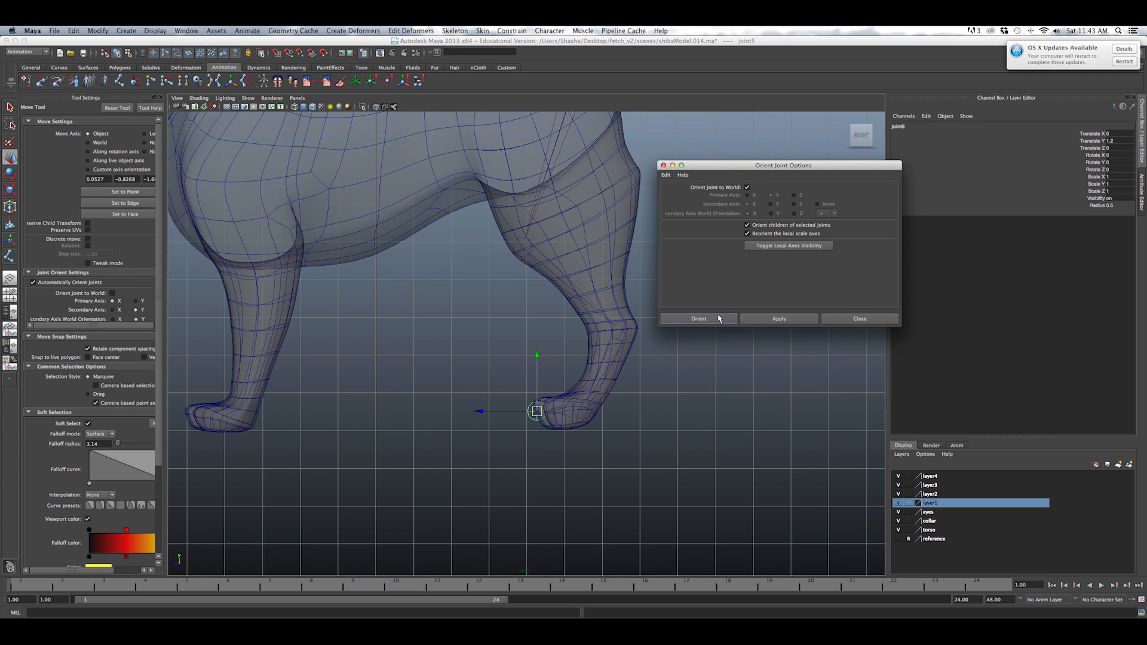
pyautogui.click(700, 318)
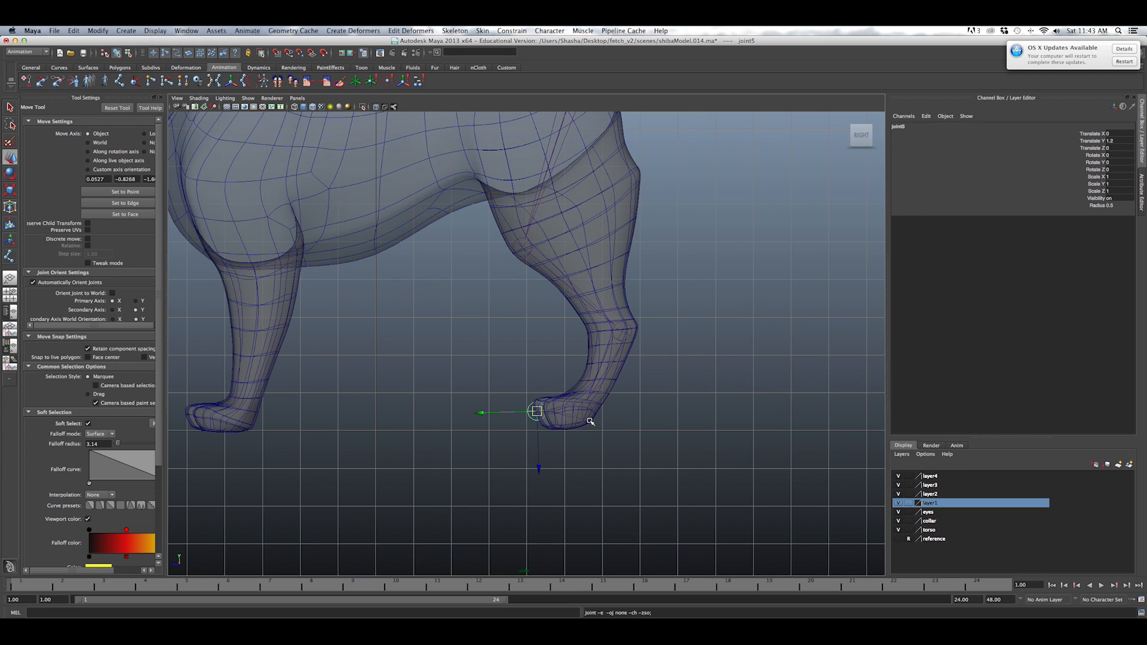
# Compare the axis orientation of the toe end joint with that of the foot joint above it.
pyautogui.press('Up')
pyautogui.press('Down')
pyautogui.press('Up')
pyautogui.press('Down')
pyautogui.press('Up')
pyautogui.press('Down')
pyautogui.press('Up')
# Select the hip joint in the perspective view and examine the whole leg chain from behind the dog.
pyautogui.press('space')
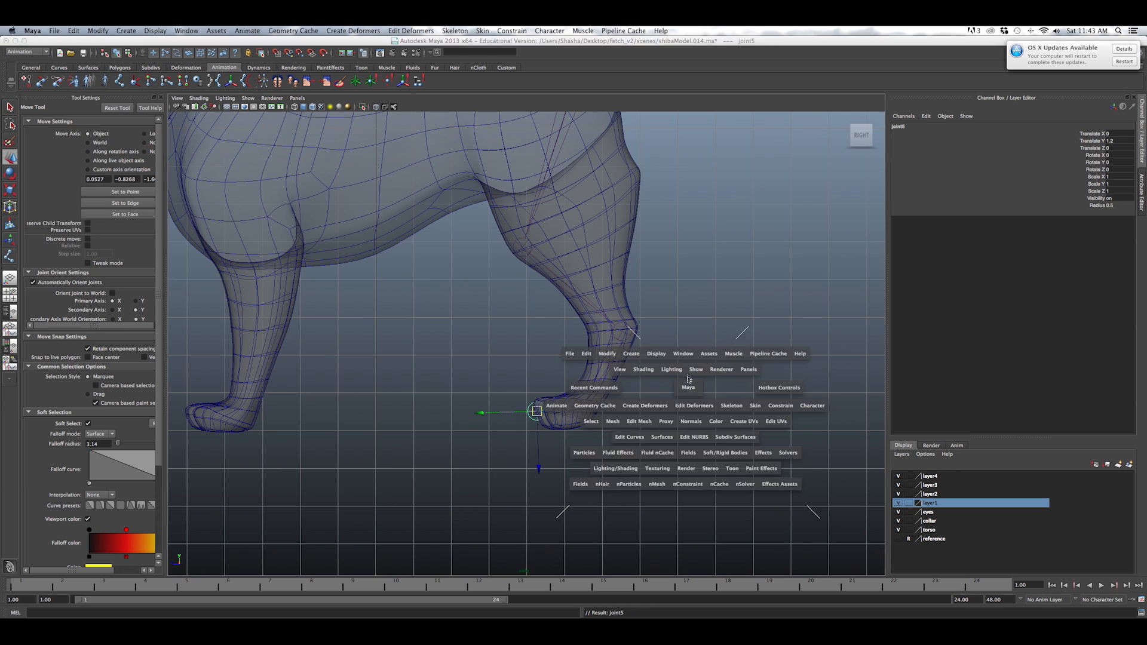
pyautogui.press('space')
pyautogui.keyDown('alt'); pyautogui.moveTo(750, 230); pyautogui.dragTo(584, 400); pyautogui.keyUp('alt')
pyautogui.keyDown('alt'); pyautogui.moveTo(544, 194); pyautogui.dragTo(507, 157); pyautogui.keyUp('alt')
pyautogui.click(550, 122)
pyautogui.keyDown('alt'); pyautogui.moveTo(561, 224); pyautogui.dragTo(572, 280, button='middle'); pyautogui.keyUp('alt')
pyautogui.keyDown('alt'); pyautogui.moveTo(574, 282); pyautogui.dragTo(533, 219); pyautogui.keyUp('alt')
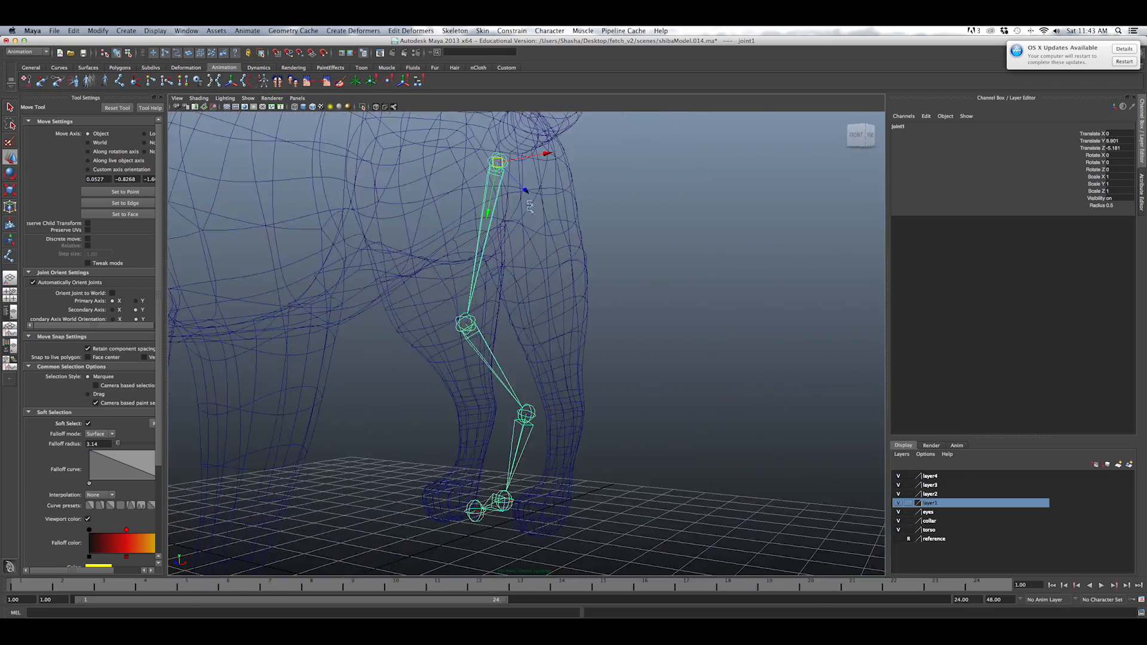
pyautogui.keyDown('alt'); pyautogui.moveTo(635, 195); pyautogui.dragTo(637, 348); pyautogui.keyUp('alt')
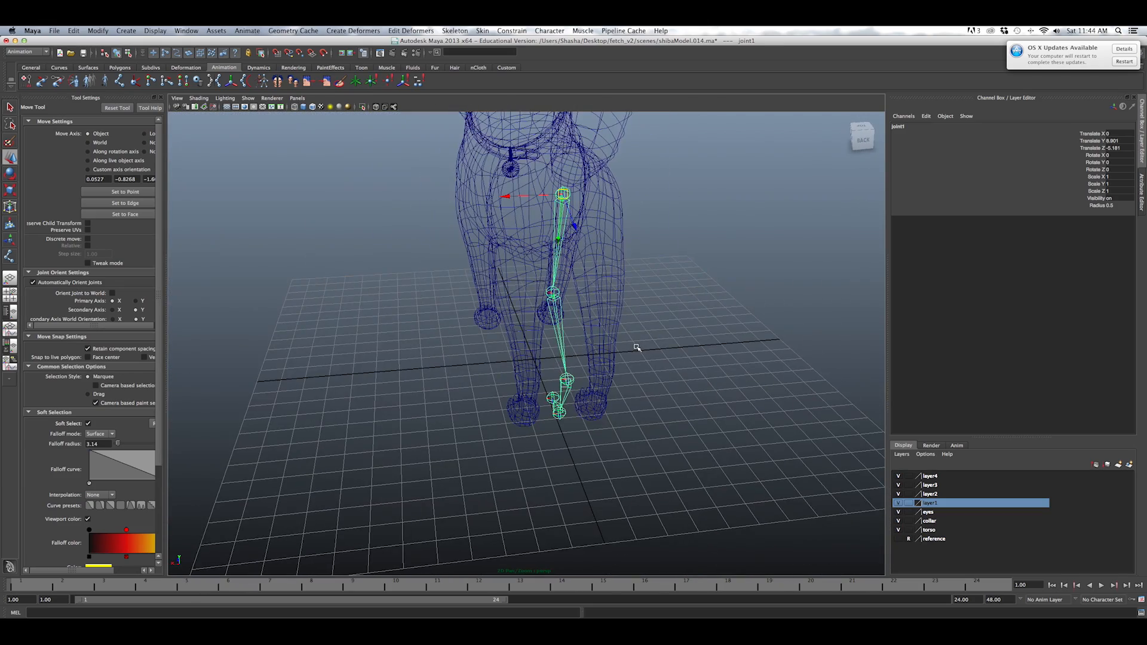
pyautogui.keyDown('alt'); pyautogui.moveTo(652, 285); pyautogui.dragTo(602, 274); pyautogui.keyUp('alt')
pyautogui.scroll(5, 673, 297)
# Try to move the knee and ankle joints individually sideways toward the dog's hind leg.
pyautogui.click(582, 282)
pyautogui.press('d')
pyautogui.click(515, 276)
pyautogui.press('z')
pyautogui.moveTo(532, 276); pyautogui.dragTo(473, 276)
pyautogui.click(579, 393)
pyautogui.moveTo(569, 392); pyautogui.dragTo(582, 440)
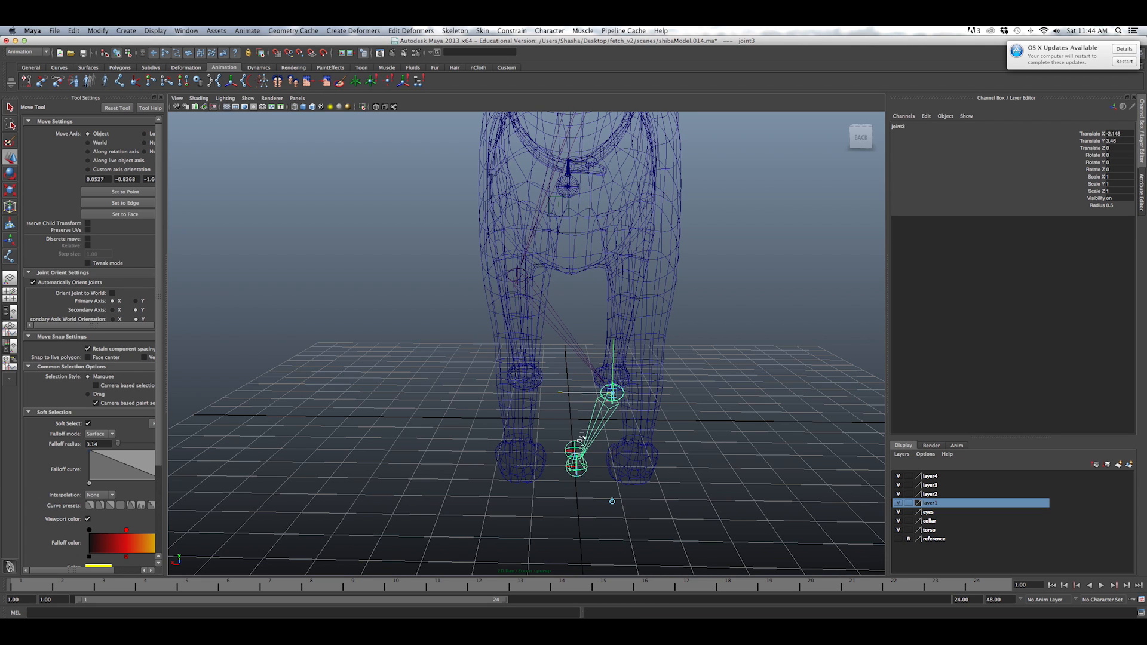
pyautogui.moveTo(574, 392); pyautogui.dragTo(499, 387)
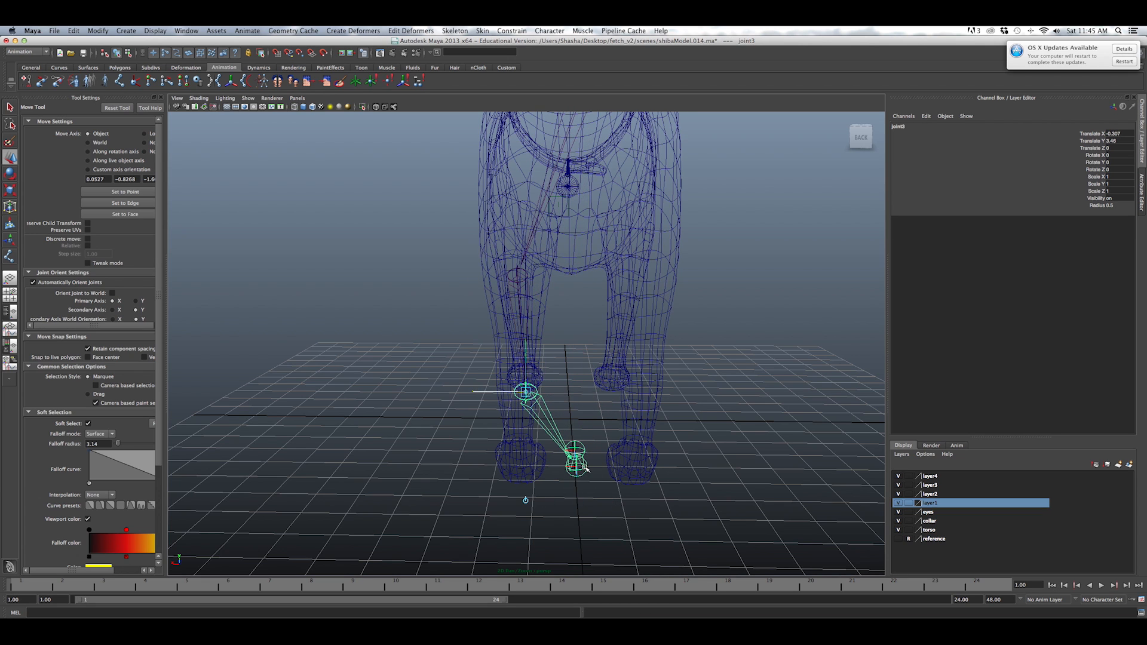
# Undo the individual sideways moves of the knee and ankle joints.
pyautogui.keyDown('alt'); pyautogui.moveTo(504, 456); pyautogui.dragTo(637, 186); pyautogui.keyUp('alt')
pyautogui.press('super+z')
pyautogui.press('super+z')
pyautogui.press('super+z')
pyautogui.press('super+z')
pyautogui.press('super+z')
pyautogui.press('super+z')
pyautogui.press('super+z')
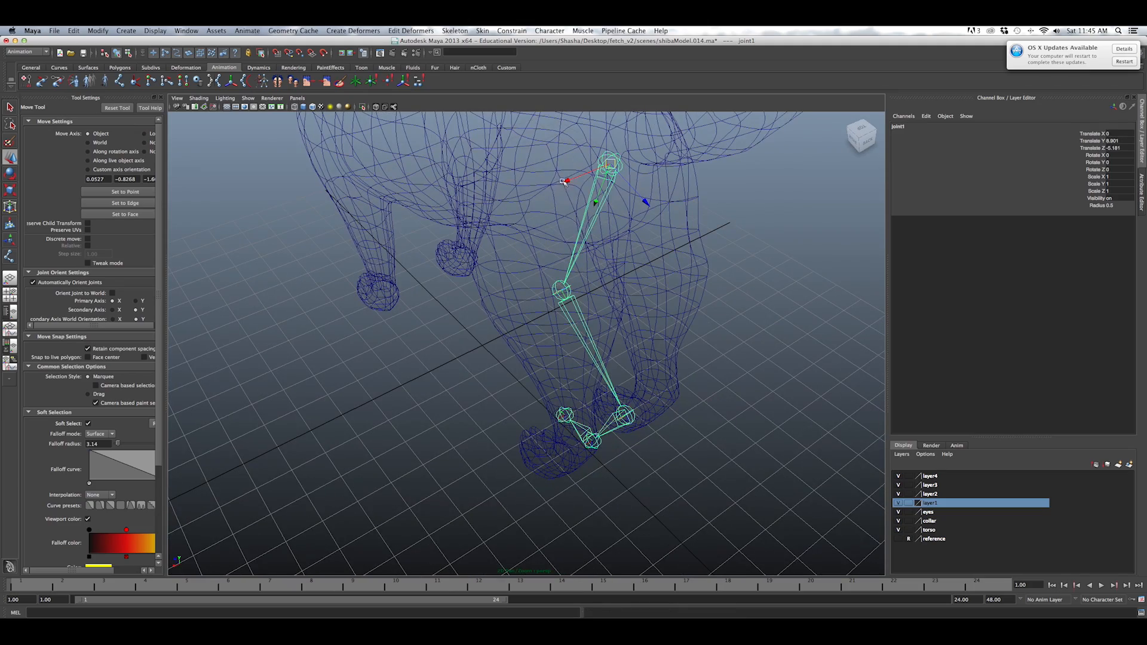
# Move the hip joint with its whole chain sideways into the hind leg, to about X 1.32.
pyautogui.moveTo(492, 195)
pyautogui.keyDown('alt'); pyautogui.mouseDown()
pyautogui.moveTo(427, 154)
pyautogui.moveTo(453, 246)
pyautogui.moveTo(478, 182)
pyautogui.moveTo(478, 109)
pyautogui.moveTo(478, 234)
pyautogui.moveTo(546, 286)
pyautogui.moveTo(589, 210)
pyautogui.moveTo(583, 246)
pyautogui.moveTo(597, 256)
pyautogui.moveTo(554, 257)
pyautogui.moveTo(548, 321)
pyautogui.moveTo(508, 251)
pyautogui.mouseUp(); pyautogui.keyUp('alt')
pyautogui.scroll(-3, 427, 167)
pyautogui.keyDown('alt'); pyautogui.moveTo(508, 251); pyautogui.dragTo(418, 114, button='right'); pyautogui.keyUp('alt')
# Display the dog shaded with X-ray transparency and view the chain inside the hind leg.
pyautogui.press('5')
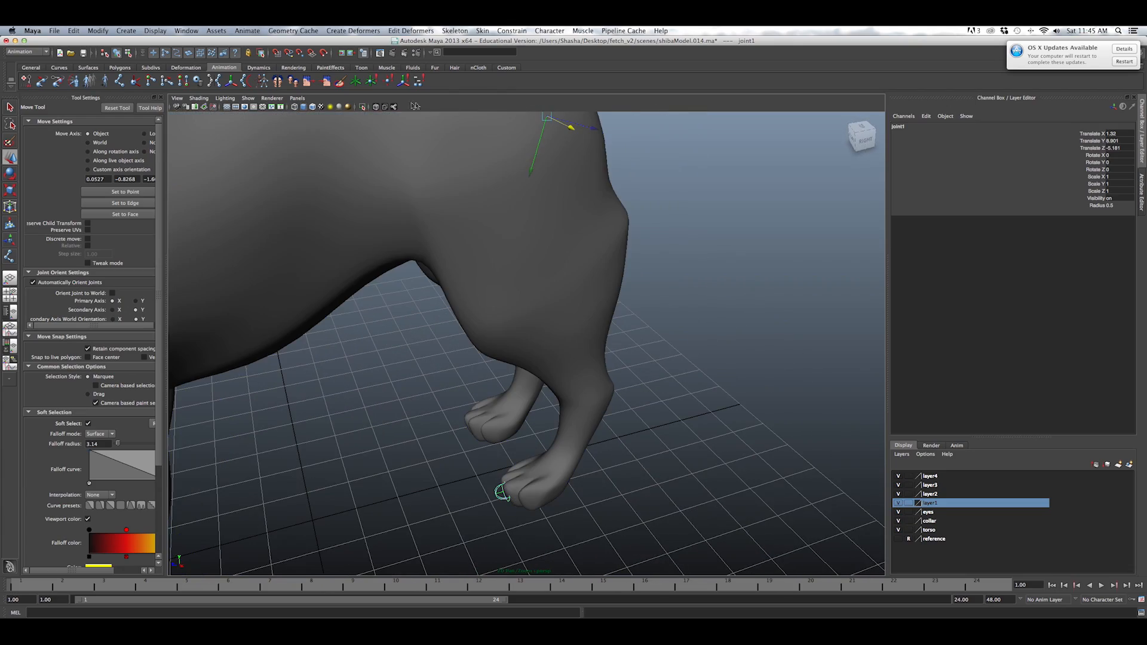
pyautogui.click(374, 107)
pyautogui.moveTo(382, 120)
pyautogui.keyDown('alt'); pyautogui.mouseDown()
pyautogui.moveTo(483, 148)
pyautogui.moveTo(502, 185)
pyautogui.moveTo(451, 218)
pyautogui.moveTo(465, 240)
pyautogui.mouseUp(); pyautogui.keyUp('alt')
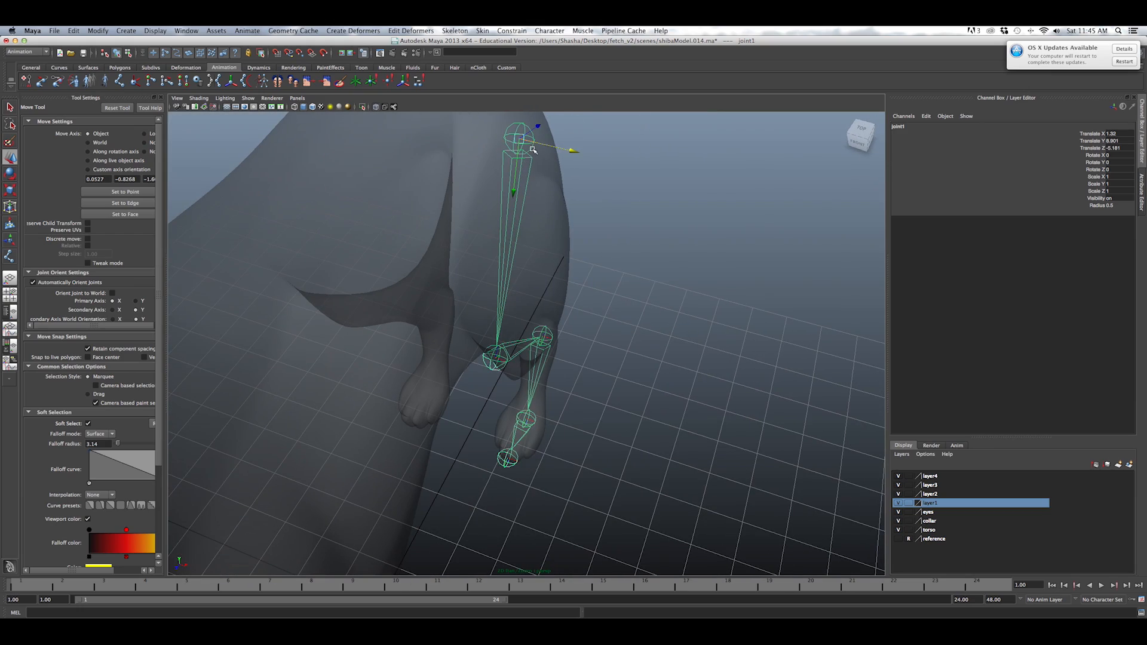
# Try rotating the hip joint by about -2.84 degrees around Y, undo the rotation, and return to the Select Tool.
pyautogui.press('e')
pyautogui.keyDown('alt'); pyautogui.moveTo(534, 150); pyautogui.dragTo(490, 315); pyautogui.keyUp('alt')
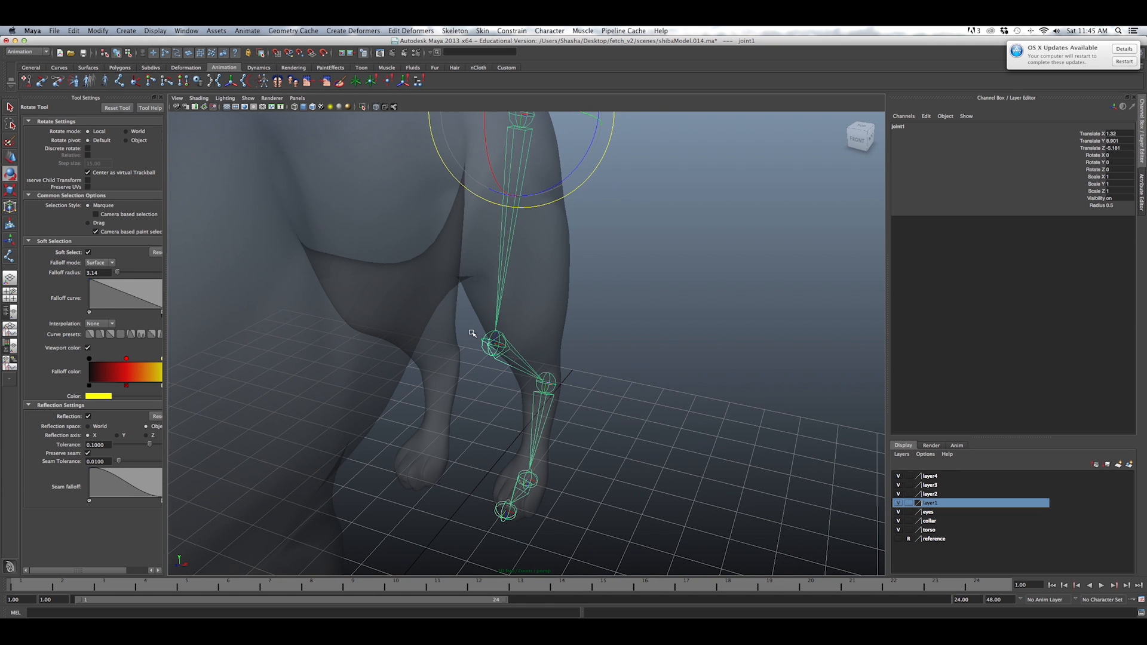
pyautogui.scroll(-5, 472, 334)
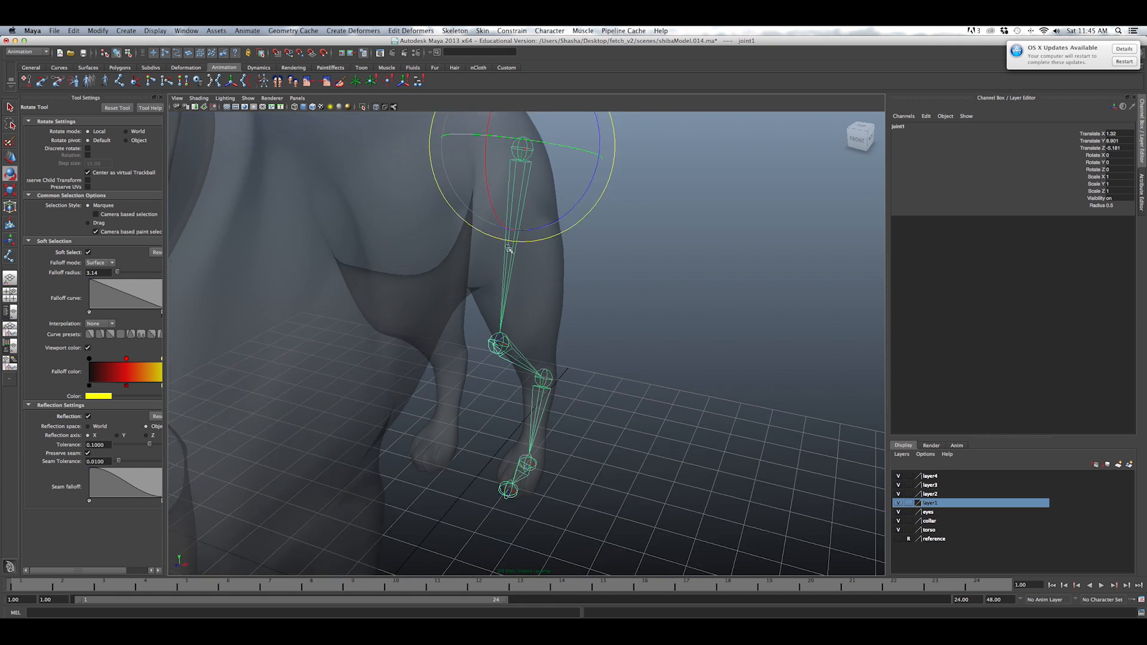
pyautogui.keyDown('alt'); pyautogui.moveTo(541, 208); pyautogui.dragTo(559, 212); pyautogui.keyUp('alt')
pyautogui.keyDown('alt'); pyautogui.moveTo(556, 210); pyautogui.dragTo(580, 242); pyautogui.keyUp('alt')
pyautogui.hotkey('ctrl', 'z')
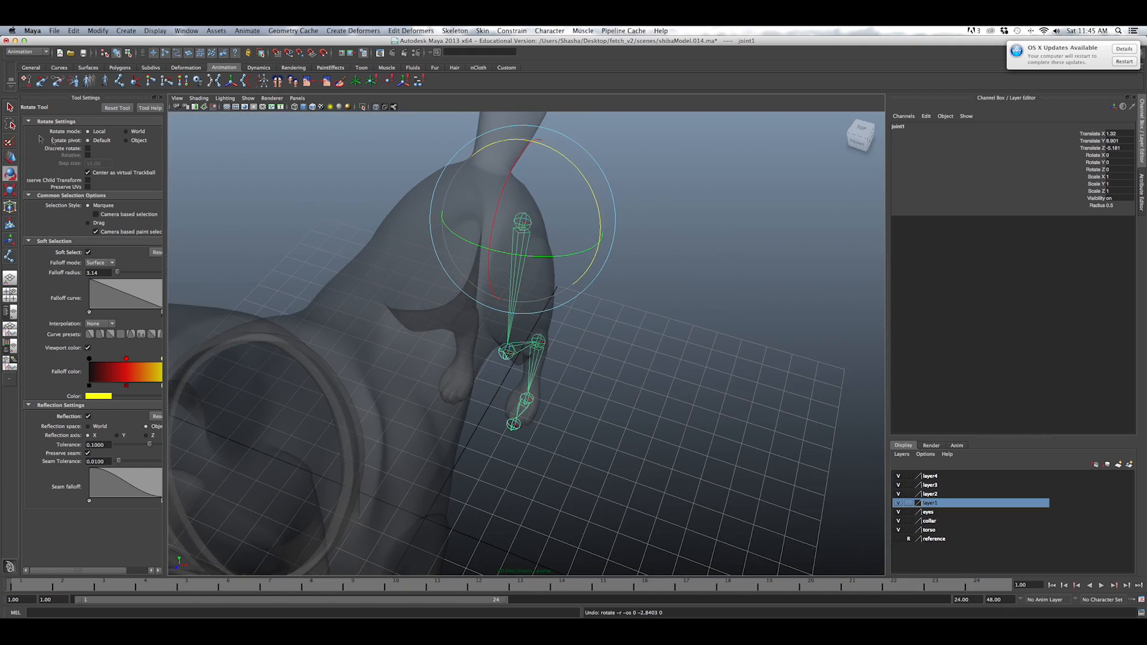
pyautogui.click(12, 109)
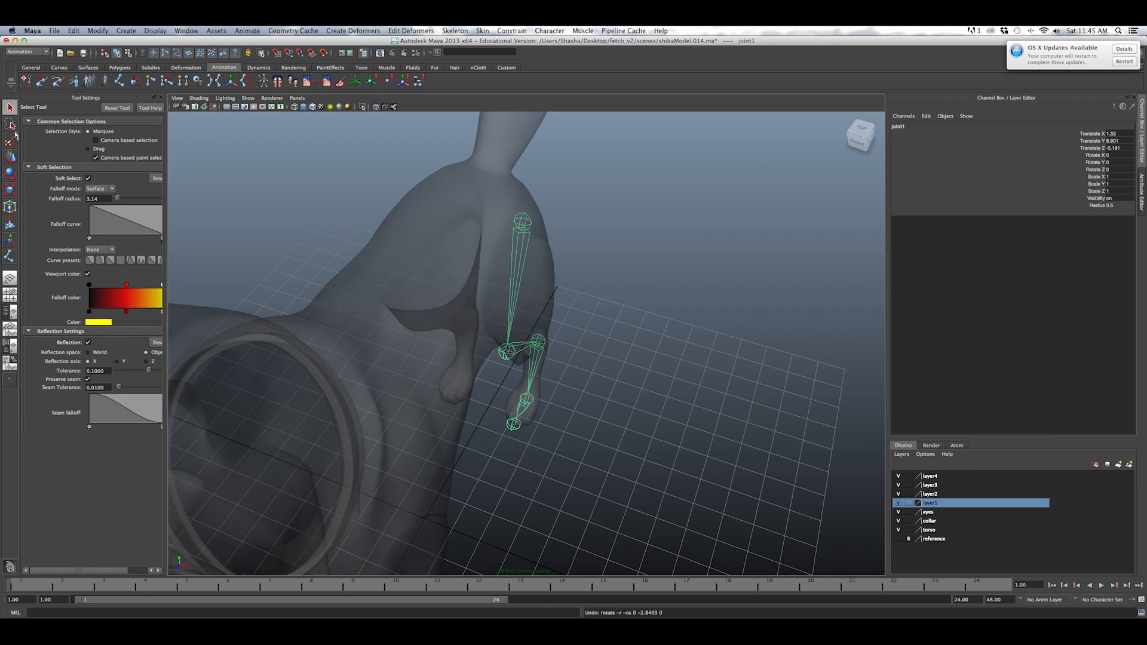
# Set the Rotate Tool to World mode, undo the trial rotations of the hip joint, and keep its sideways move into the leg.
pyautogui.click(11, 172)
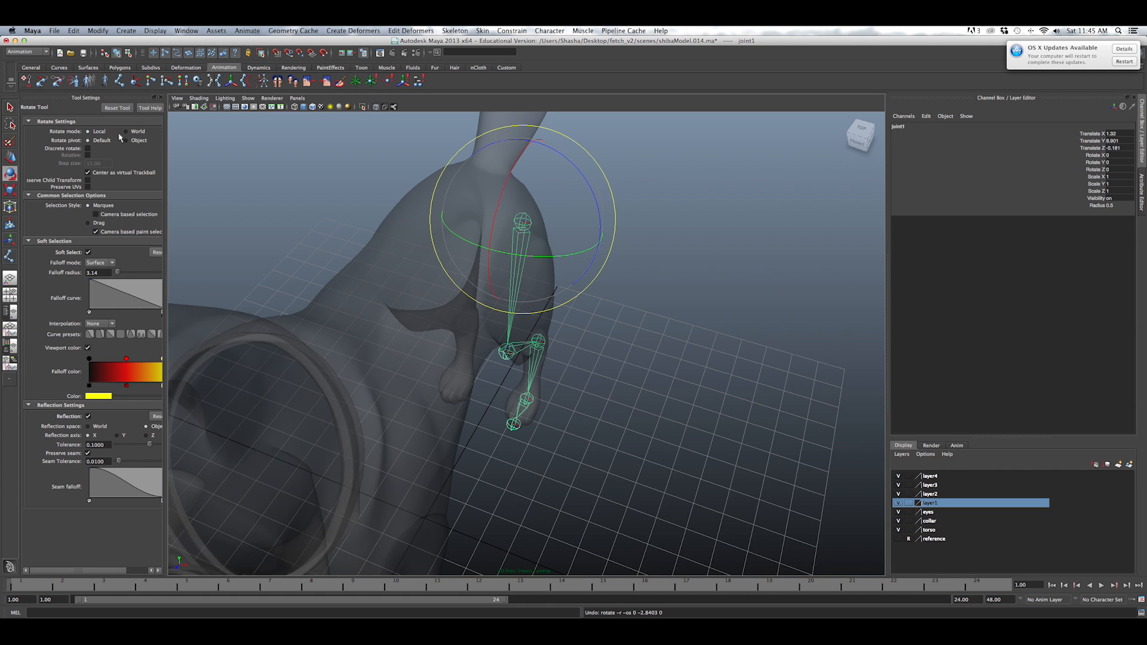
pyautogui.keyDown('alt'); pyautogui.moveTo(573, 240); pyautogui.dragTo(597, 197); pyautogui.keyUp('alt')
pyautogui.press('z')
pyautogui.press('z')
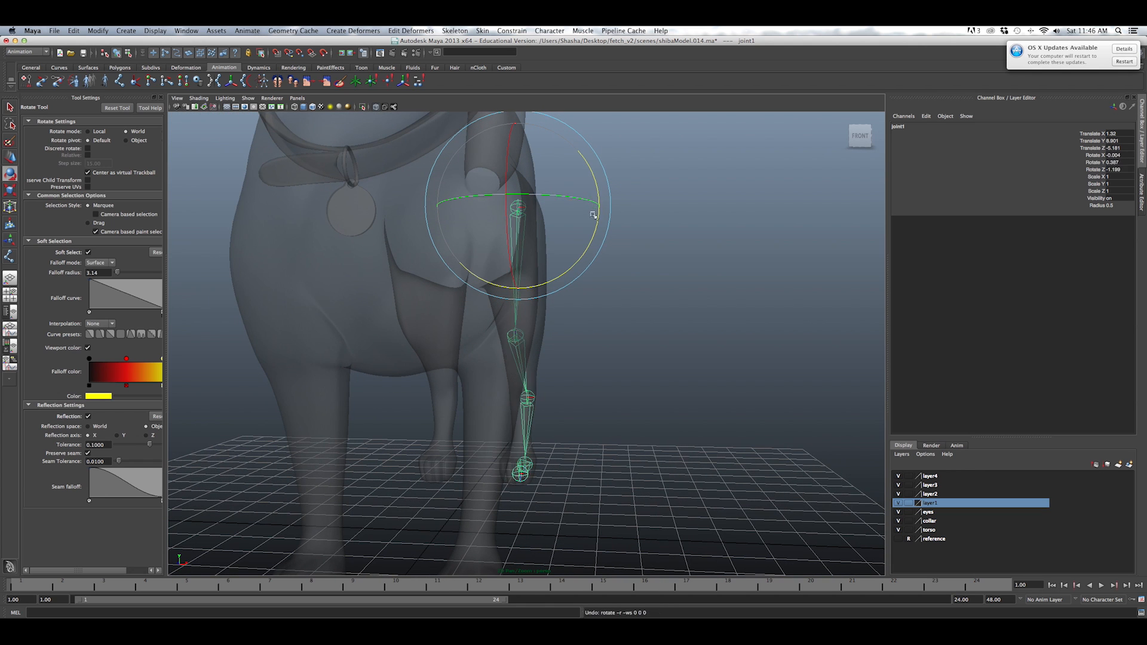
pyautogui.press('z')
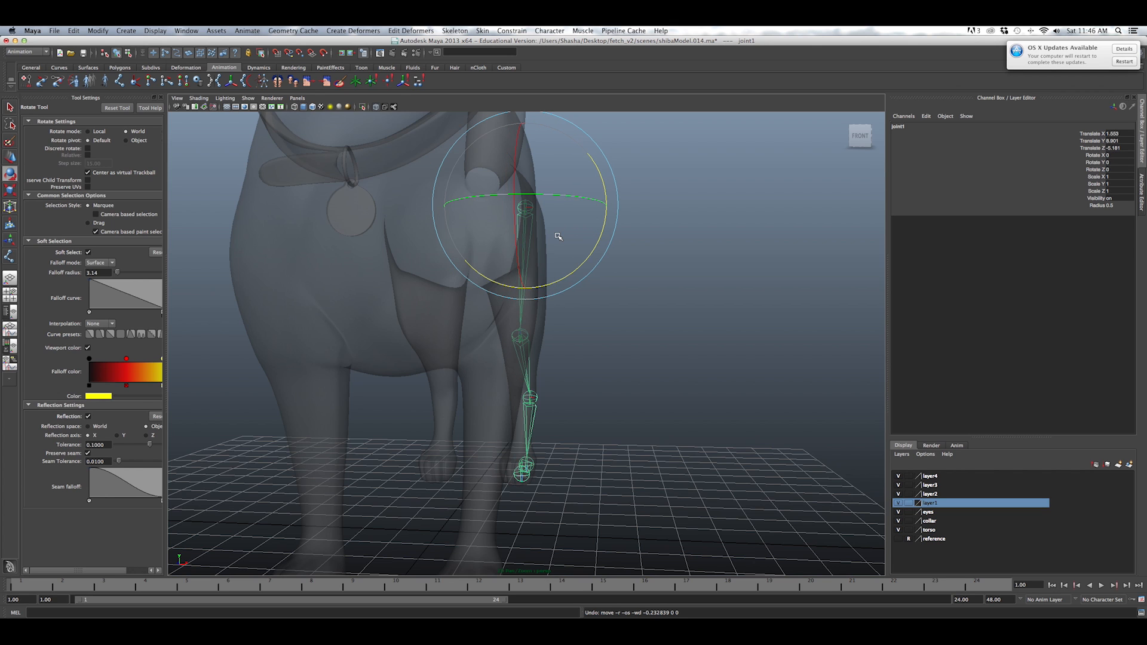
pyautogui.press('z')
pyautogui.moveTo(558, 238)
pyautogui.keyDown('alt'); pyautogui.mouseDown()
pyautogui.moveTo(554, 250)
pyautogui.moveTo(574, 237)
pyautogui.mouseUp(); pyautogui.keyUp('alt')
pyautogui.hotkey('shift', 'z')
pyautogui.hotkey('shift', 'z')
# Rotate the hip joint with its chain to follow the hind leg, to about -4.04 degrees in Y and -2.09 in Z.
pyautogui.moveTo(572, 196)
pyautogui.mouseDown()
pyautogui.moveTo(596, 223)
pyautogui.moveTo(586, 202)
pyautogui.mouseUp()
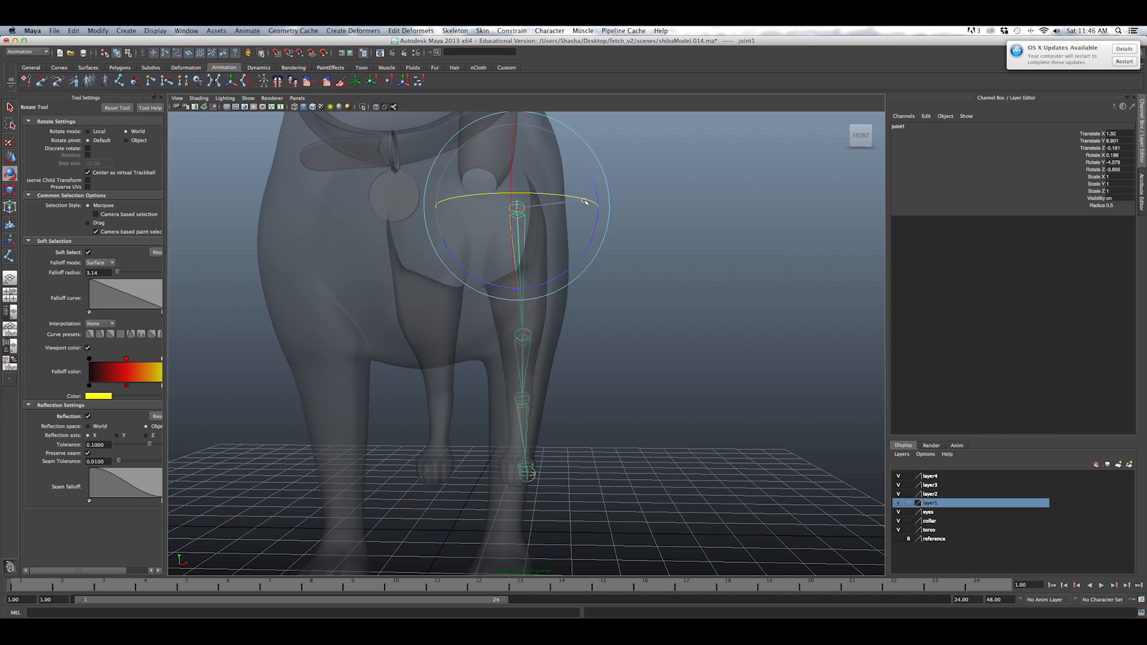
pyautogui.moveTo(596, 227); pyautogui.dragTo(604, 189)
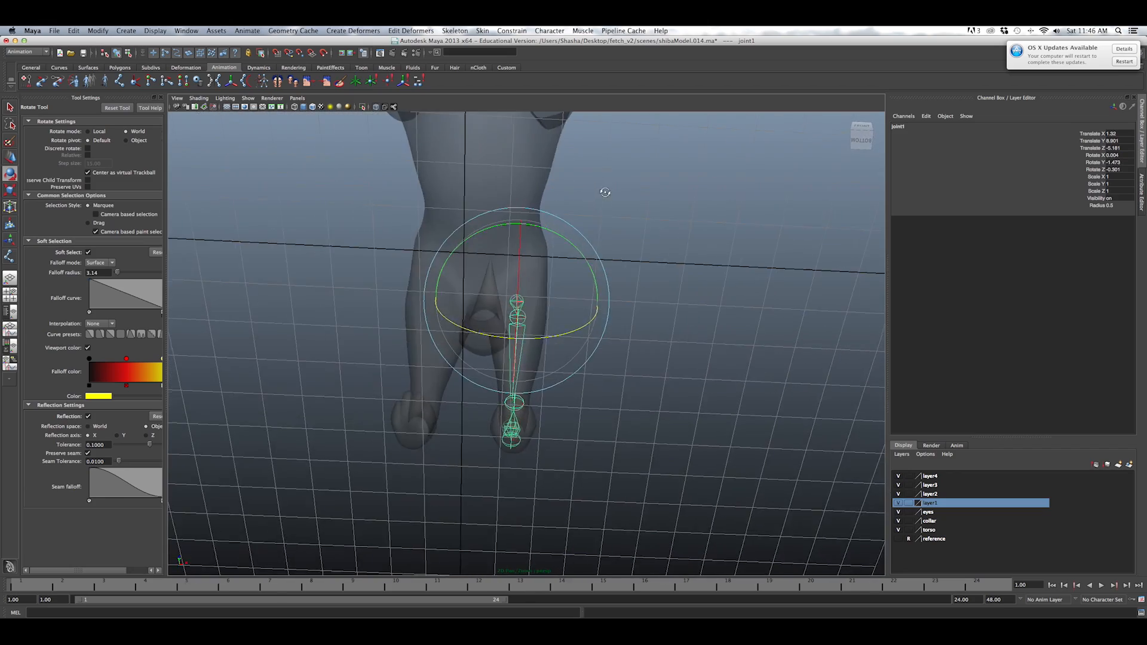
pyautogui.keyDown('alt'); pyautogui.moveTo(604, 189); pyautogui.dragTo(589, 348, button='right'); pyautogui.keyUp('alt')
pyautogui.keyDown('alt'); pyautogui.moveTo(589, 349); pyautogui.dragTo(481, 251); pyautogui.keyUp('alt')
pyautogui.keyDown('alt'); pyautogui.moveTo(474, 251); pyautogui.dragTo(539, 241); pyautogui.keyUp('alt')
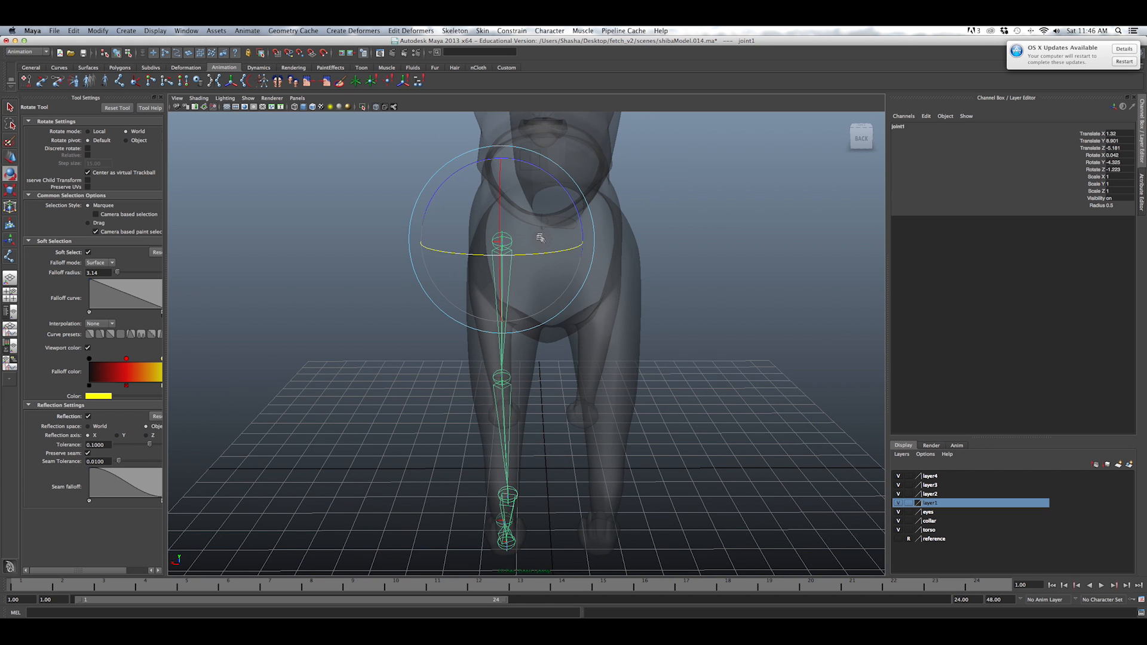
pyautogui.moveTo(570, 204); pyautogui.dragTo(561, 389)
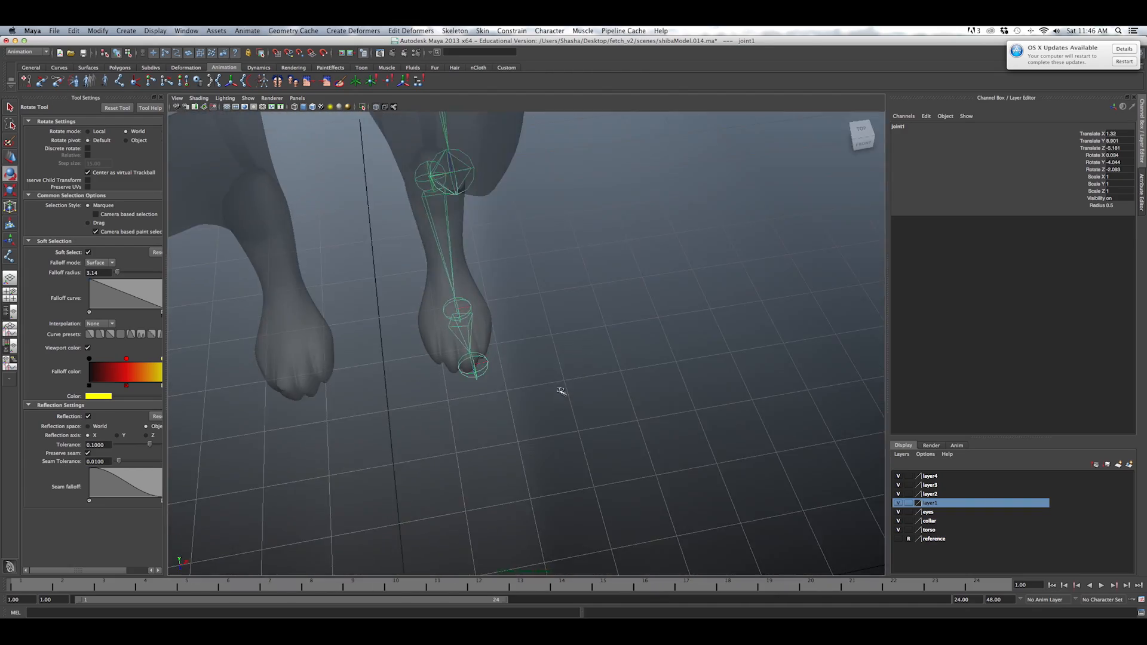
# Try moving the joints inside the hind paw in object space, starting at the toe tip, and undo the moves.
pyautogui.keyDown('alt'); pyautogui.moveTo(561, 389); pyautogui.dragTo(594, 494, button='middle'); pyautogui.keyUp('alt')
pyautogui.scroll(5, 538, 410)
pyautogui.keyDown('alt'); pyautogui.moveTo(538, 410); pyautogui.dragTo(440, 427); pyautogui.keyUp('alt')
pyautogui.click(488, 419)
pyautogui.click(490, 419)
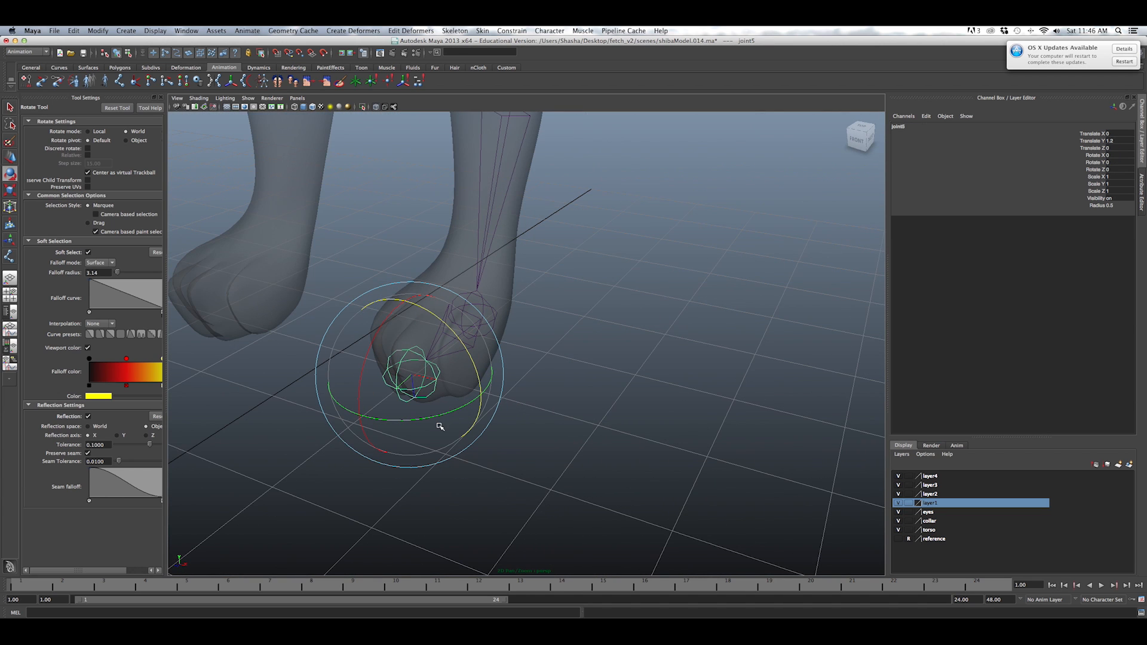
pyautogui.scroll(-6, 561, 249)
pyautogui.keyDown('alt'); pyautogui.moveTo(520, 306); pyautogui.dragTo(489, 351); pyautogui.keyUp('alt')
pyautogui.press('w')
pyautogui.click(480, 369)
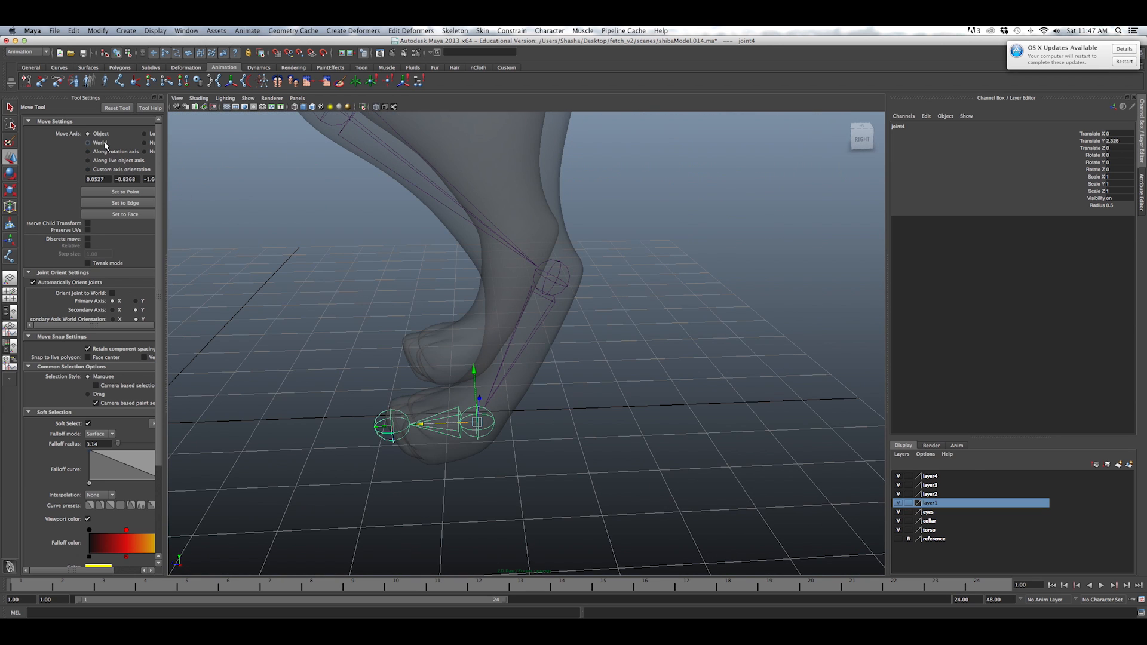
pyautogui.keyDown('alt'); pyautogui.moveTo(397, 376); pyautogui.dragTo(491, 414); pyautogui.keyUp('alt')
pyautogui.press('Up')
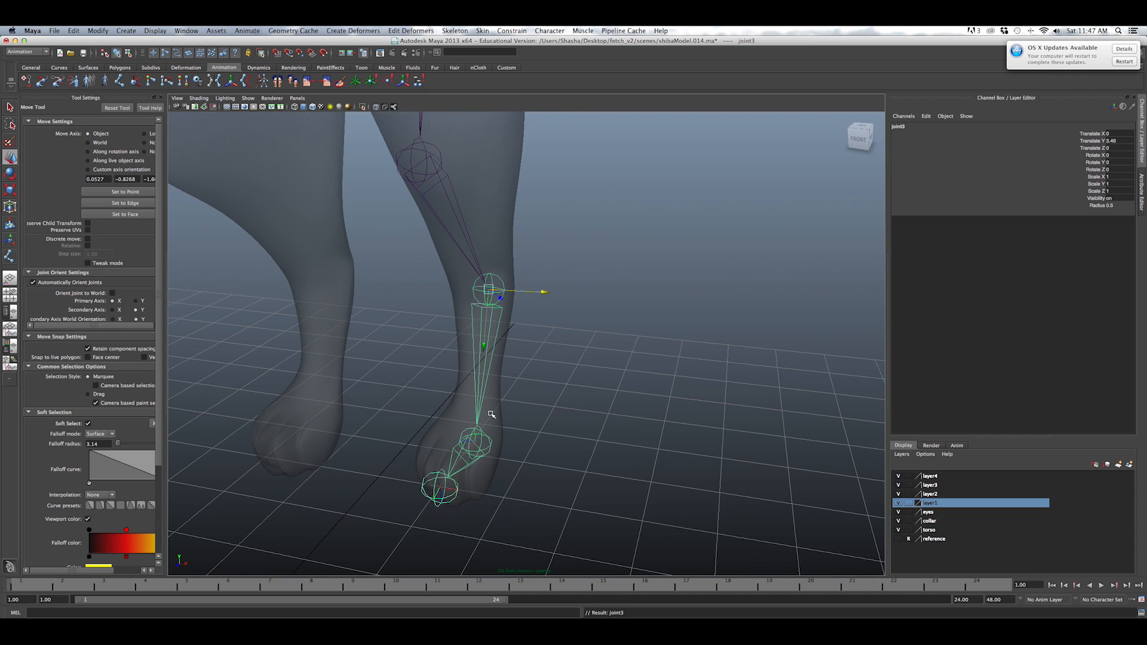
pyautogui.keyDown('alt'); pyautogui.moveTo(540, 367); pyautogui.dragTo(494, 398); pyautogui.keyUp('alt')
pyautogui.press('super+z')
pyautogui.press('super+z')
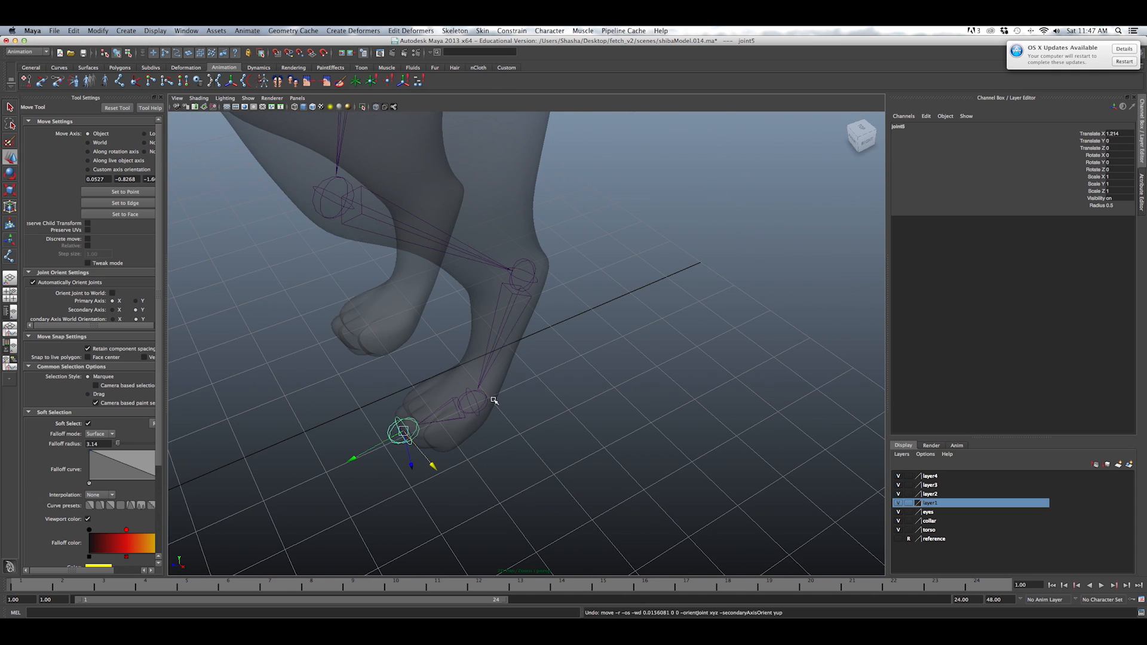
# Rotate the foot joint in World mode so that the toe bone lines up with the inside of the hind paw.
pyautogui.click(475, 417)
pyautogui.click(463, 413)
pyautogui.keyDown('alt'); pyautogui.moveTo(463, 413); pyautogui.dragTo(522, 418); pyautogui.keyUp('alt')
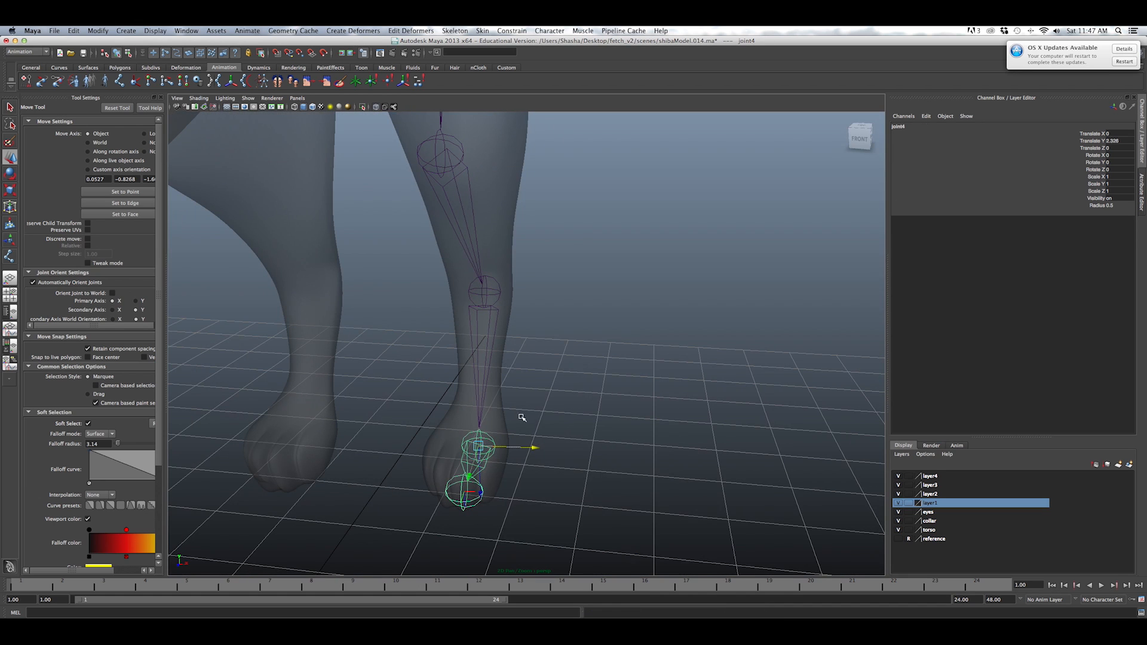
pyautogui.press('e')
pyautogui.moveTo(532, 474)
pyautogui.mouseDown()
pyautogui.moveTo(537, 494)
pyautogui.moveTo(546, 489)
pyautogui.mouseUp()
pyautogui.press('w')
pyautogui.keyDown('alt'); pyautogui.moveTo(595, 438); pyautogui.dragTo(543, 478); pyautogui.keyUp('alt')
pyautogui.press('e')
pyautogui.keyDown('alt'); pyautogui.moveTo(502, 272); pyautogui.dragTo(600, 223); pyautogui.keyUp('alt')
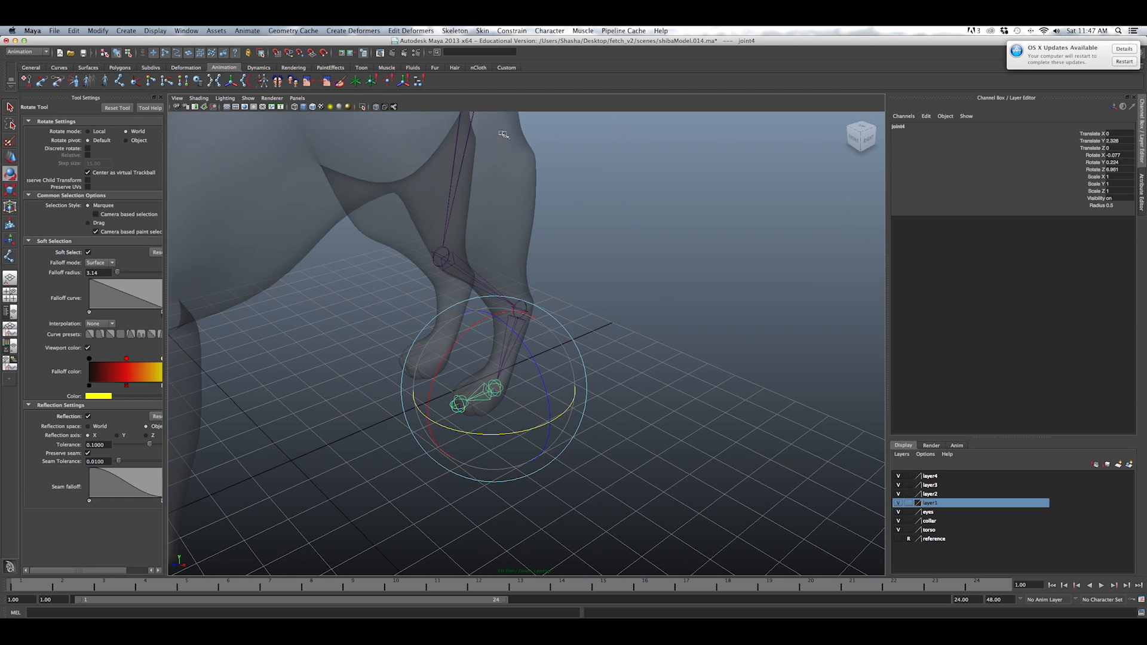
# Select the hip joint at the root of the chain and freeze its transformations.
pyautogui.click(469, 123)
pyautogui.keyDown('alt'); pyautogui.moveTo(470, 124); pyautogui.dragTo(455, 124, button='right'); pyautogui.keyUp('alt')
pyautogui.keyDown('alt'); pyautogui.moveTo(455, 124); pyautogui.dragTo(454, 222, button='middle'); pyautogui.keyUp('alt')
pyautogui.click(104, 31)
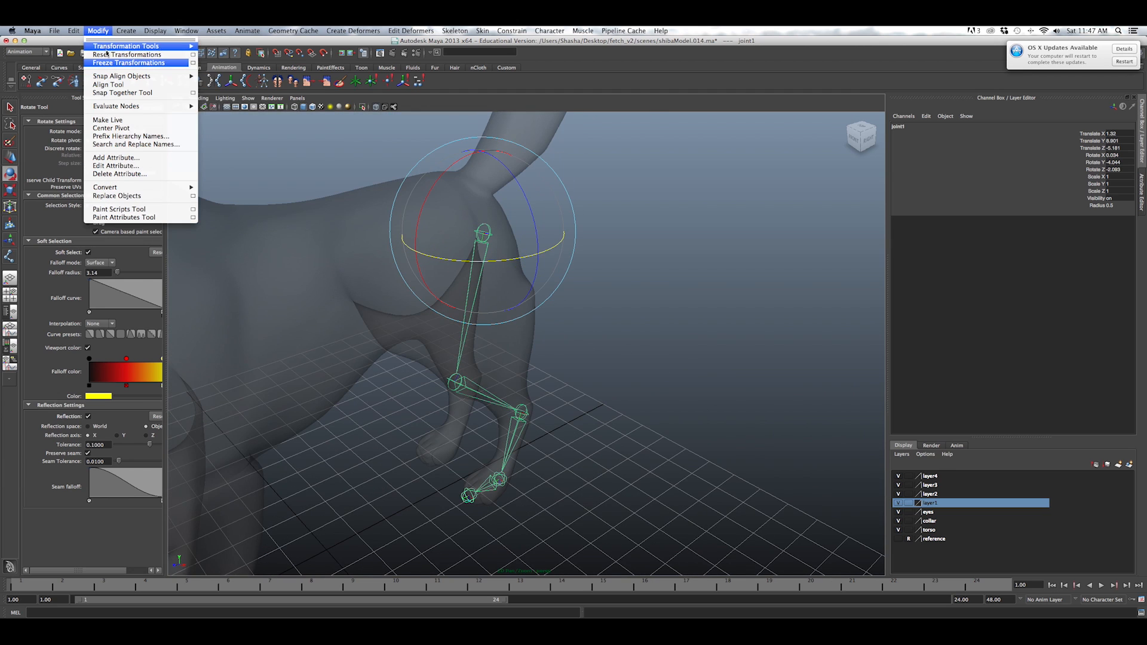
pyautogui.click(110, 64)
# Check the axes and frozen rotation values of the joints from the foot up to the knee.
pyautogui.keyDown('alt'); pyautogui.moveTo(502, 508); pyautogui.dragTo(553, 505); pyautogui.keyUp('alt')
pyautogui.click(519, 482)
pyautogui.keyDown('alt'); pyautogui.moveTo(514, 489); pyautogui.dragTo(540, 391, button='right'); pyautogui.keyUp('alt')
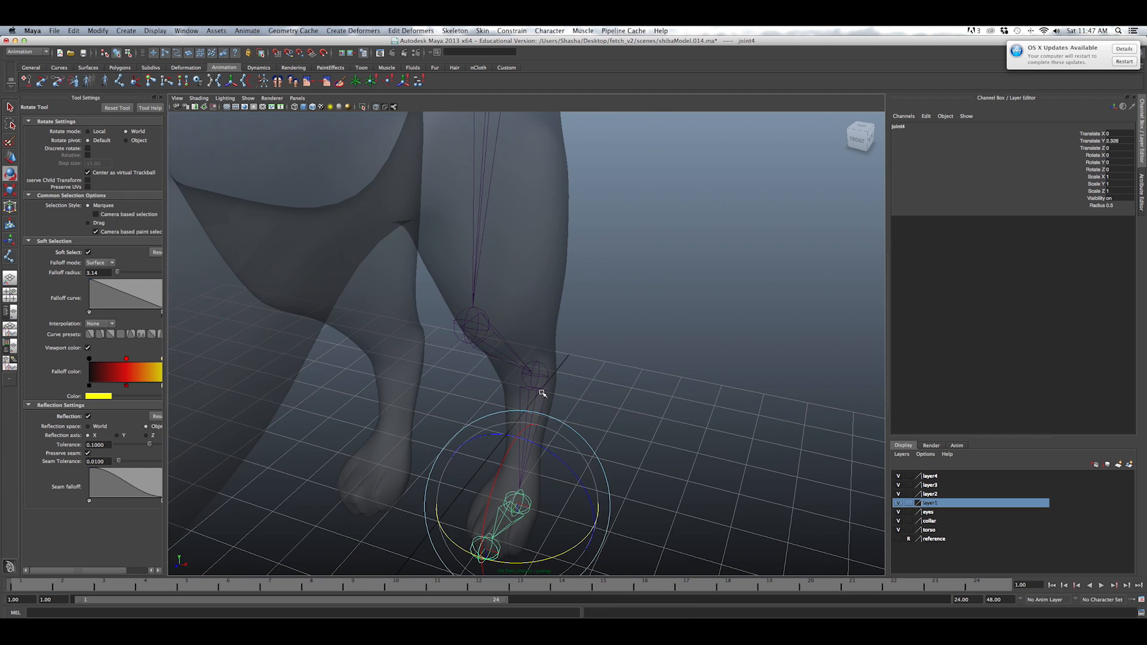
pyautogui.press('w')
pyautogui.keyDown('alt'); pyautogui.moveTo(546, 404); pyautogui.dragTo(574, 379); pyautogui.keyUp('alt')
pyautogui.press('Down')
pyautogui.press('Up')
pyautogui.press('Up')
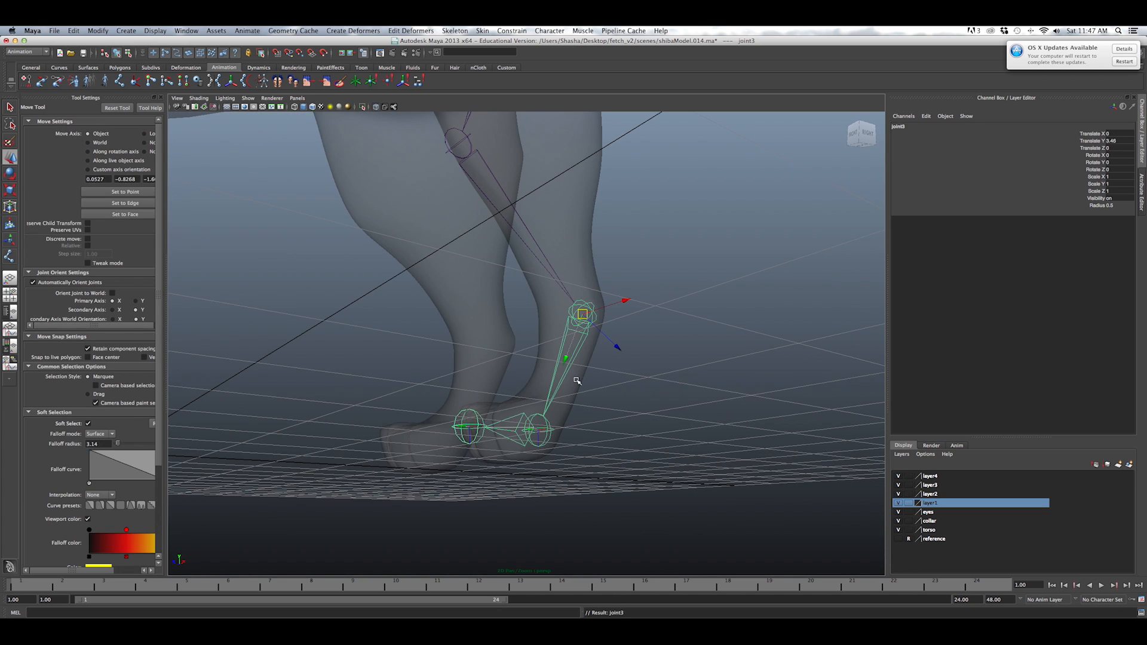
pyautogui.keyDown('alt'); pyautogui.moveTo(690, 277); pyautogui.dragTo(661, 368); pyautogui.keyUp('alt')
pyautogui.press('Up')
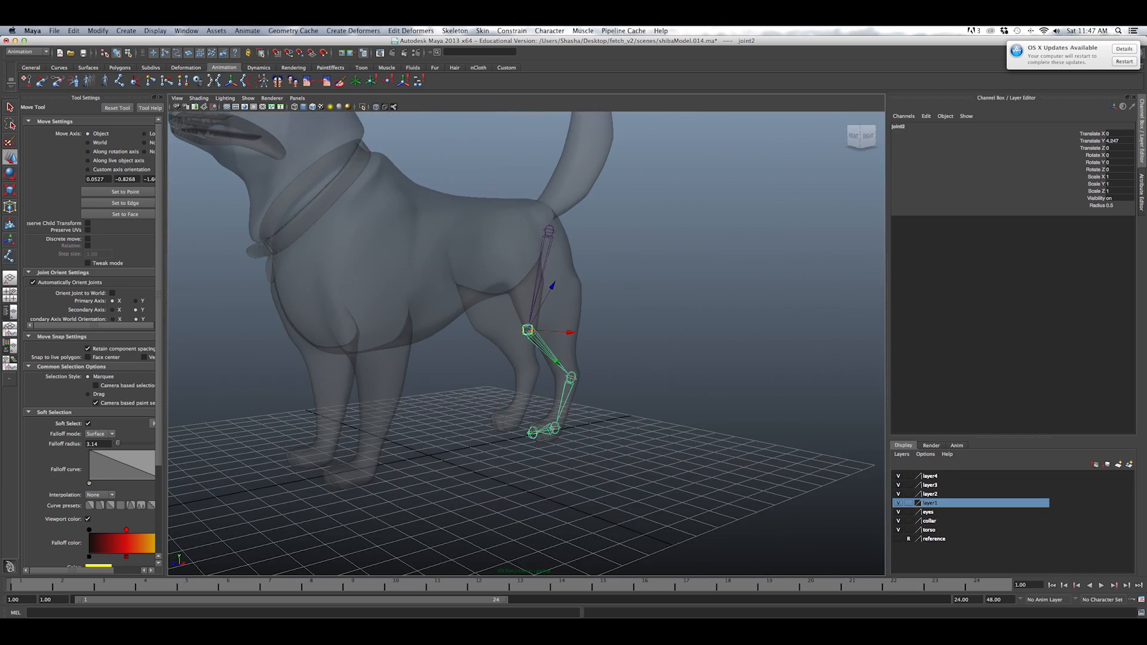
# Open the Outliner, expand the whole joint hierarchy, and rename the root joint L_thingh_BND.
pyautogui.click(196, 33)
pyautogui.click(212, 106)
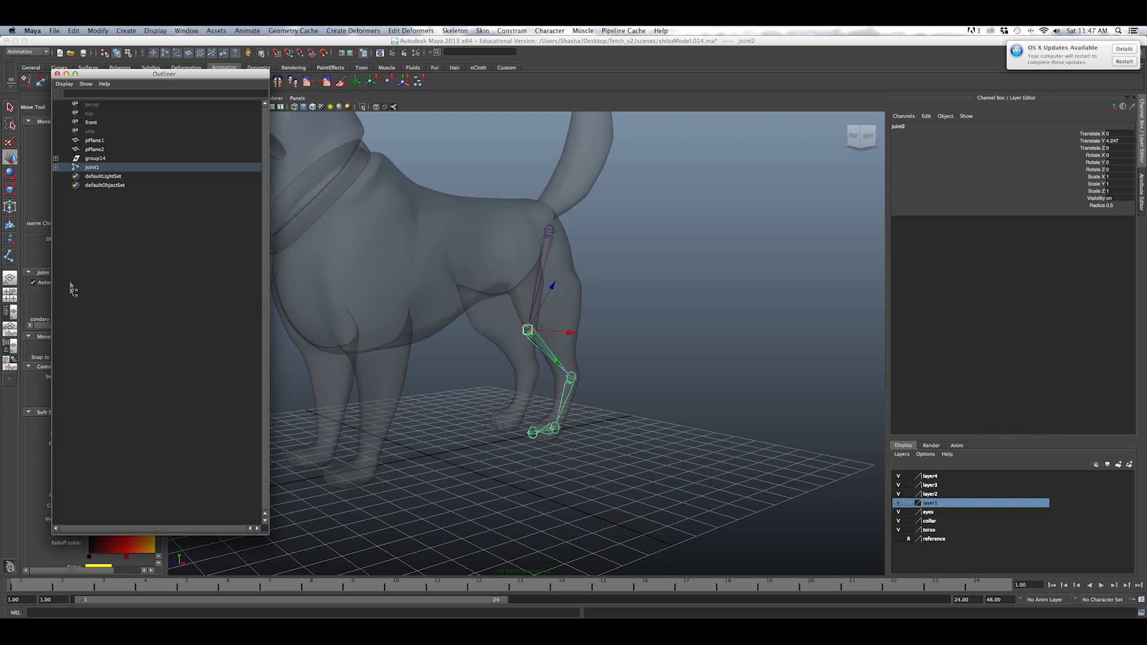
pyautogui.keyDown('shift'); pyautogui.click(56, 176); pyautogui.keyUp('shift')
pyautogui.doubleClick(91, 167)
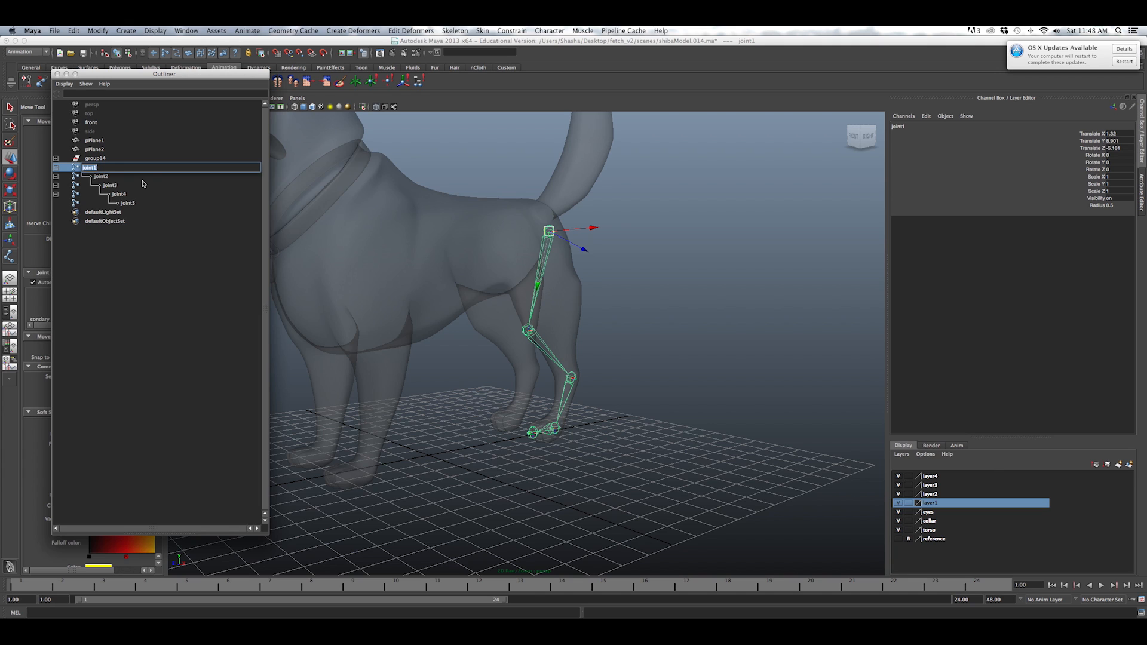
pyautogui.write('L_thingh_BND')
# Rename the second joint L_knee_BND and the third joint L_ankle_BND.
pyautogui.doubleClick(135, 178)
pyautogui.write('L')
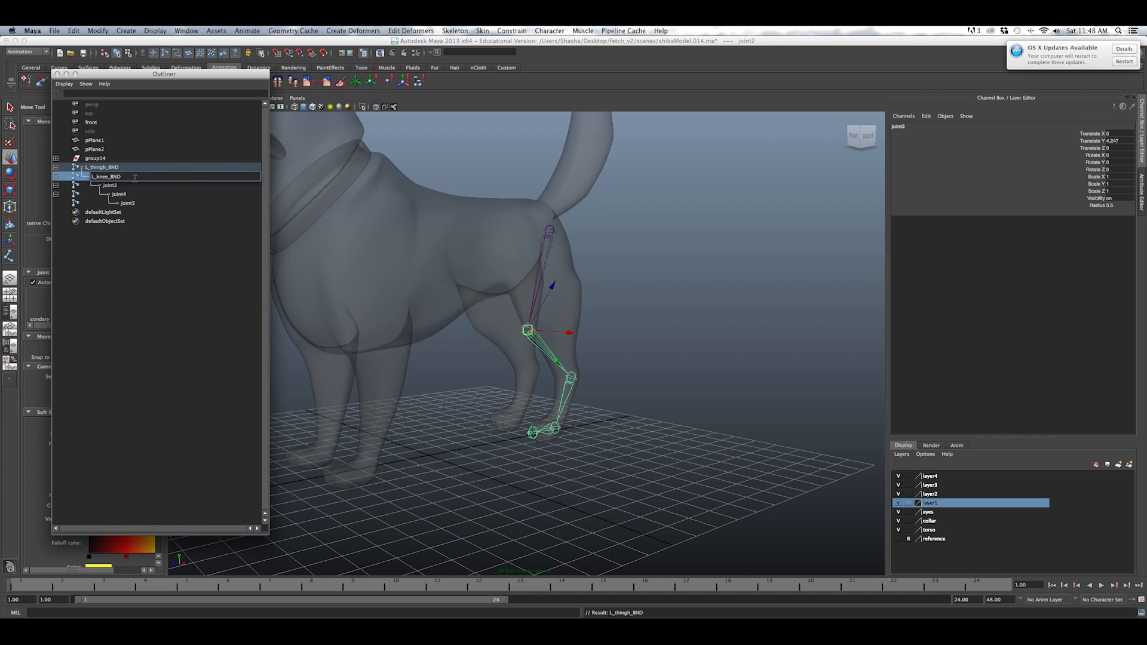
pyautogui.doubleClick(107, 186)
pyautogui.press('BackSpace')
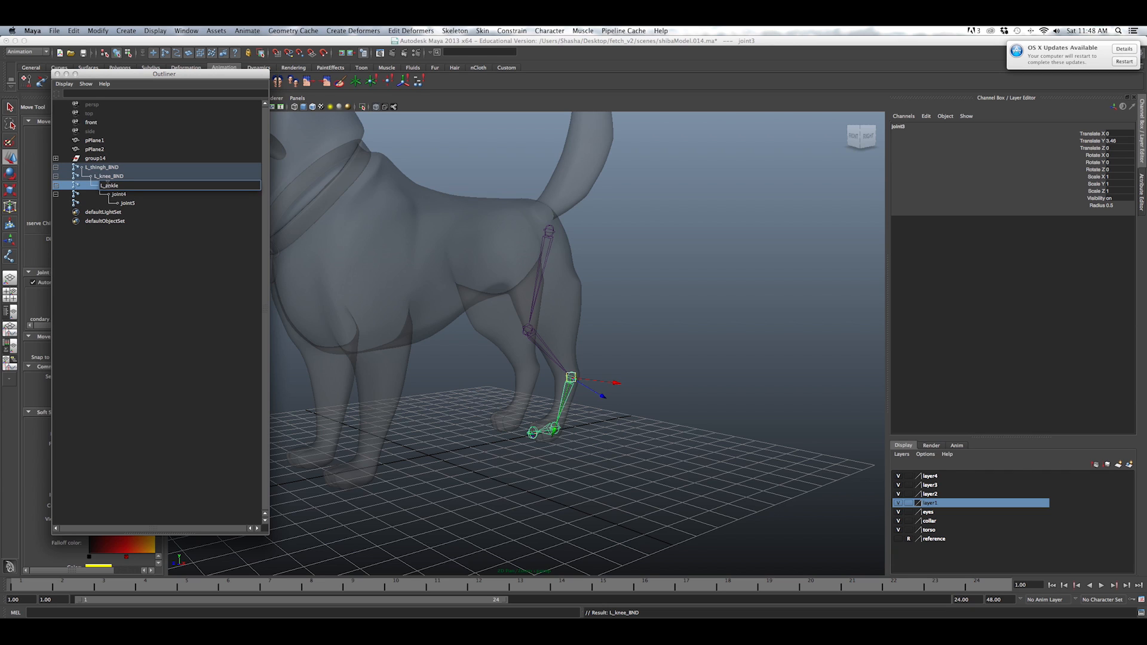
pyautogui.write('ND')
pyautogui.press('Return')
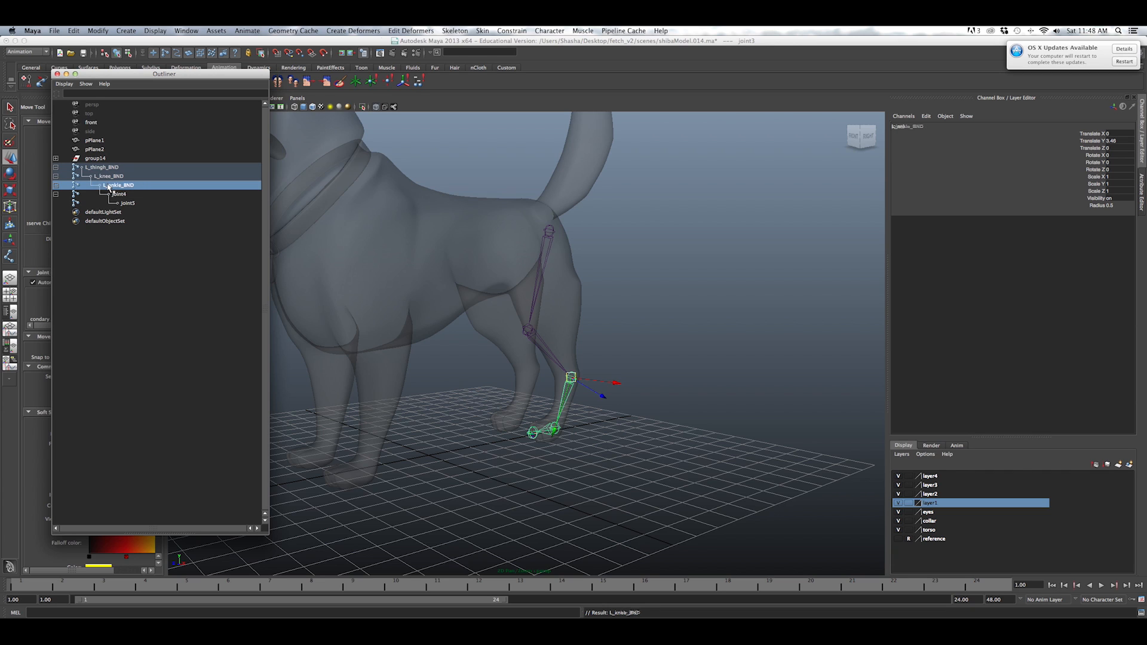
# Rename the fourth joint in the chain L_foot_BND.
pyautogui.doubleClick(117, 195)
pyautogui.write('L_')
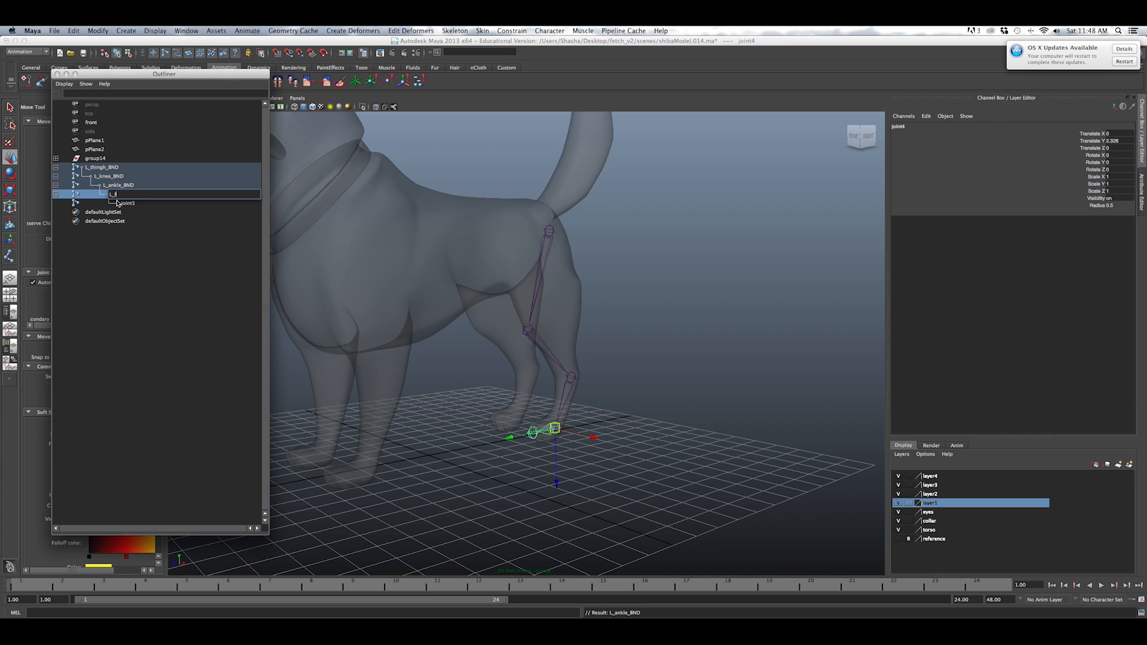
pyautogui.write('foot_BND')
pyautogui.press('Return')
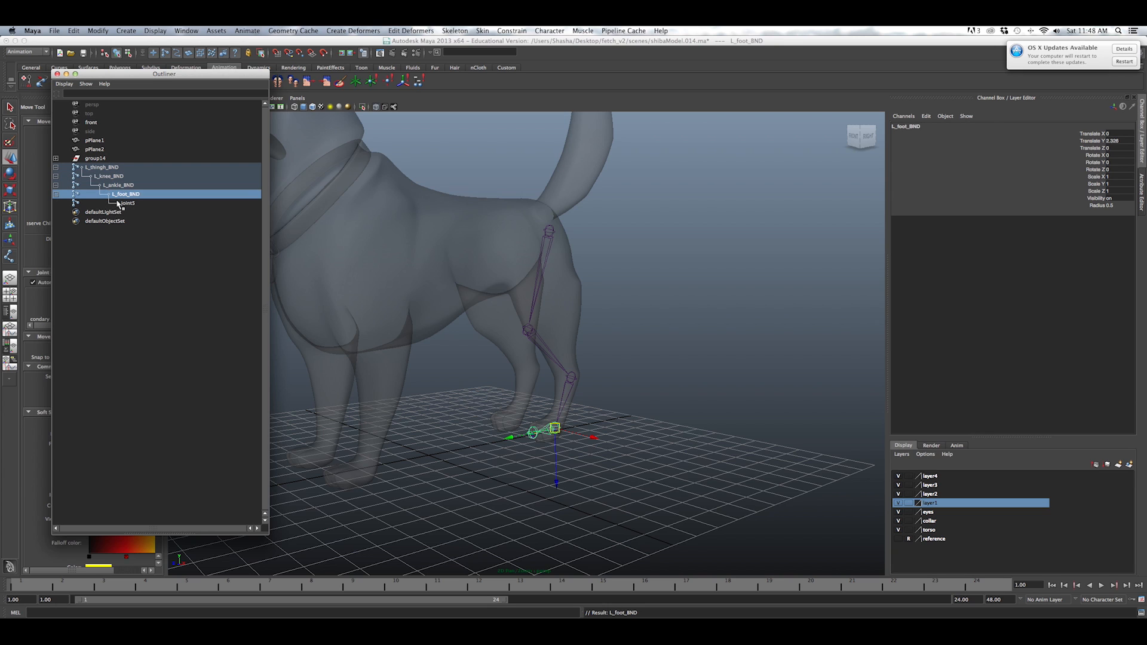
# Rename the last joint of the chain L_toeTip.
pyautogui.click(131, 204)
pyautogui.doubleClick(131, 203)
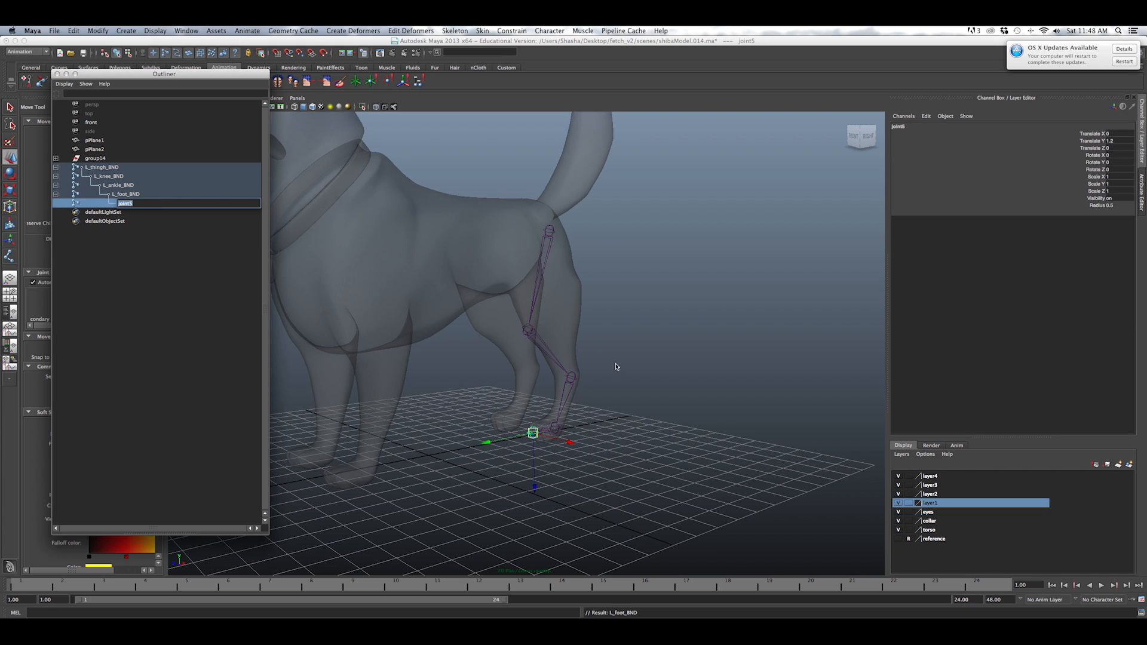
pyautogui.press('Return')
pyautogui.doubleClick(126, 204)
pyautogui.write('L_')
pyautogui.press('Return')
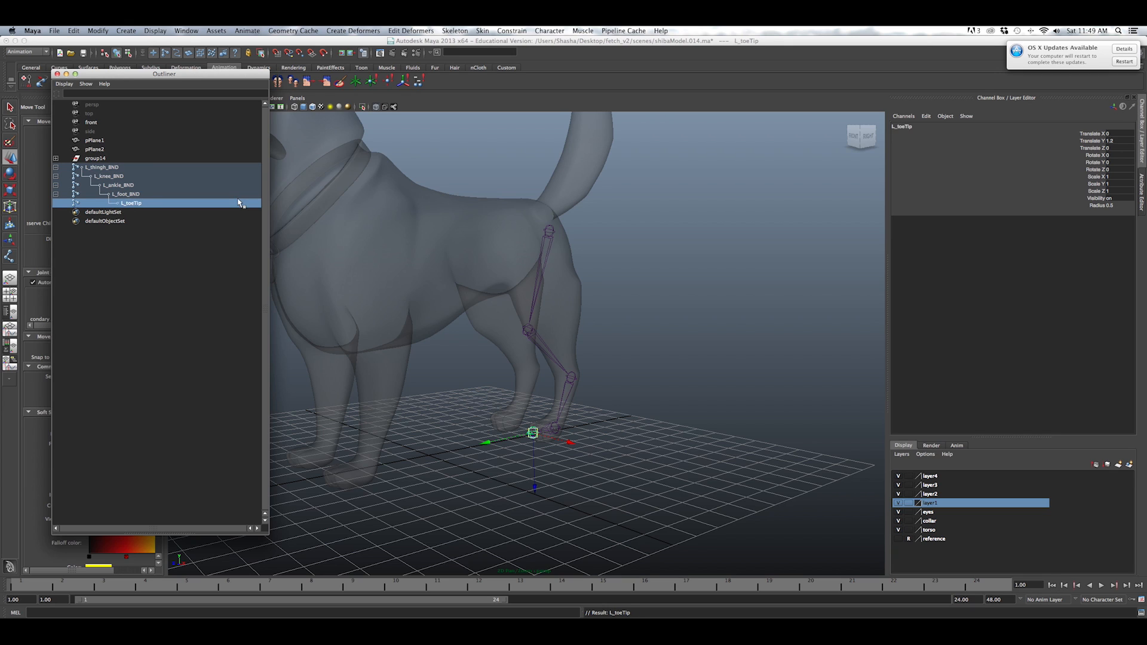
# Duplicate the whole joint chain from the thigh joint and expand the copy's hierarchy in the Outliner.
pyautogui.keyDown('alt'); pyautogui.moveTo(628, 338); pyautogui.dragTo(555, 306); pyautogui.keyUp('alt')
pyautogui.click(535, 236)
pyautogui.click(542, 242)
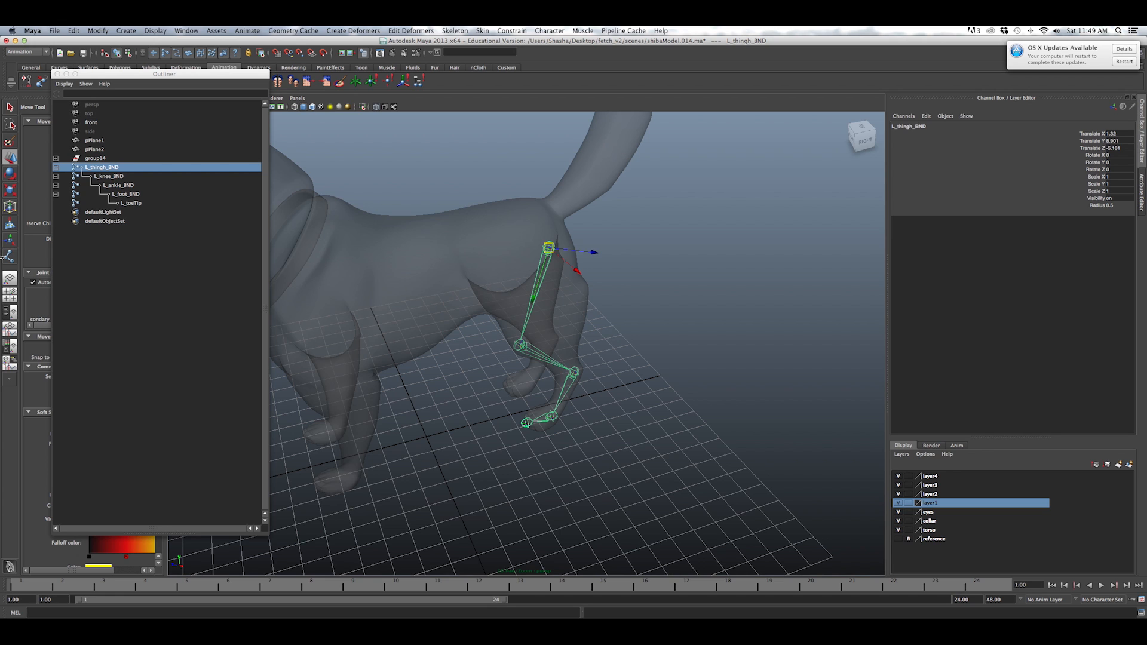
pyautogui.hotkey('ctrl', 'd')
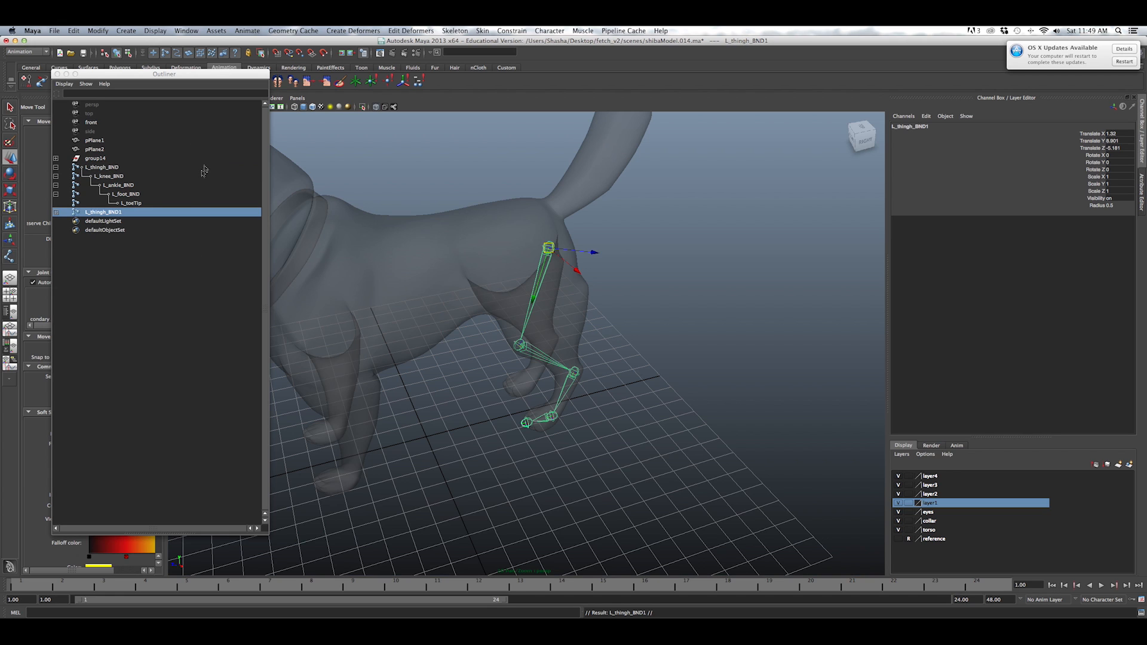
pyautogui.click(57, 213)
pyautogui.click(57, 213)
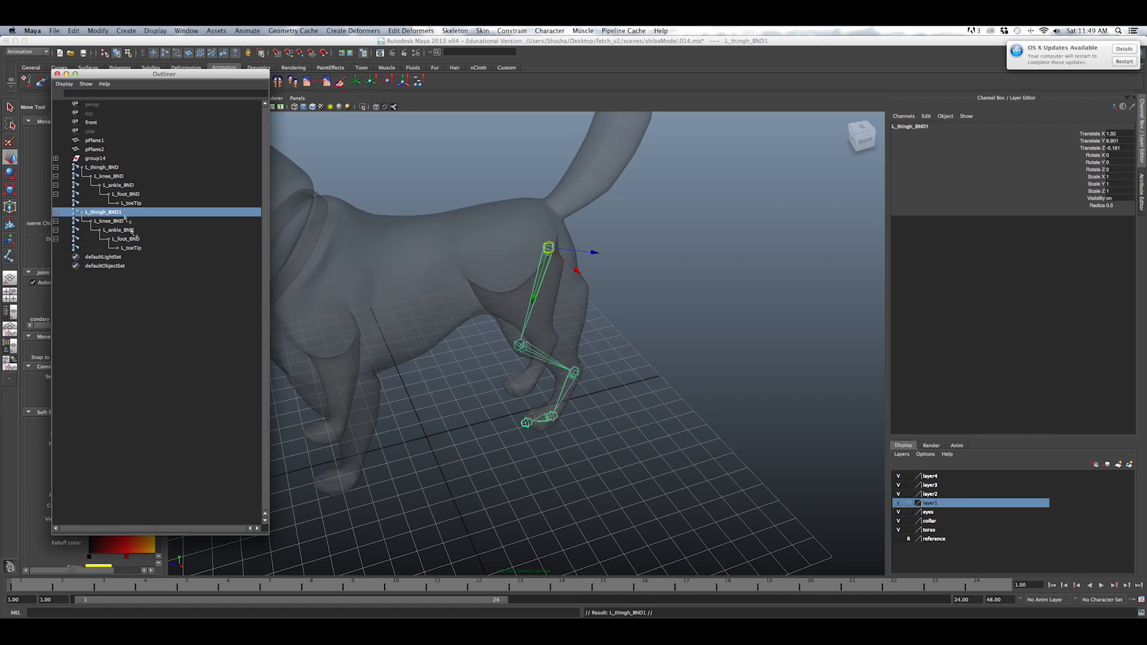
# Search and replace BND with SPRING in the names of the duplicated chain's hierarchy.
pyautogui.click(97, 29)
pyautogui.click(97, 30)
pyautogui.click(96, 30)
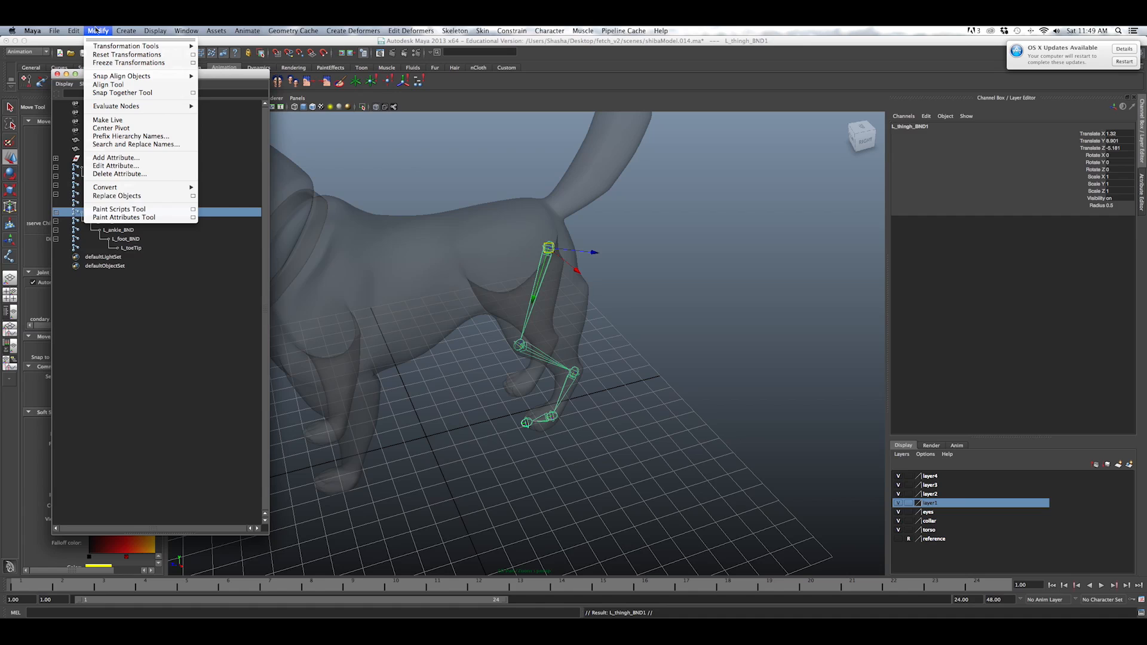
pyautogui.click(168, 145)
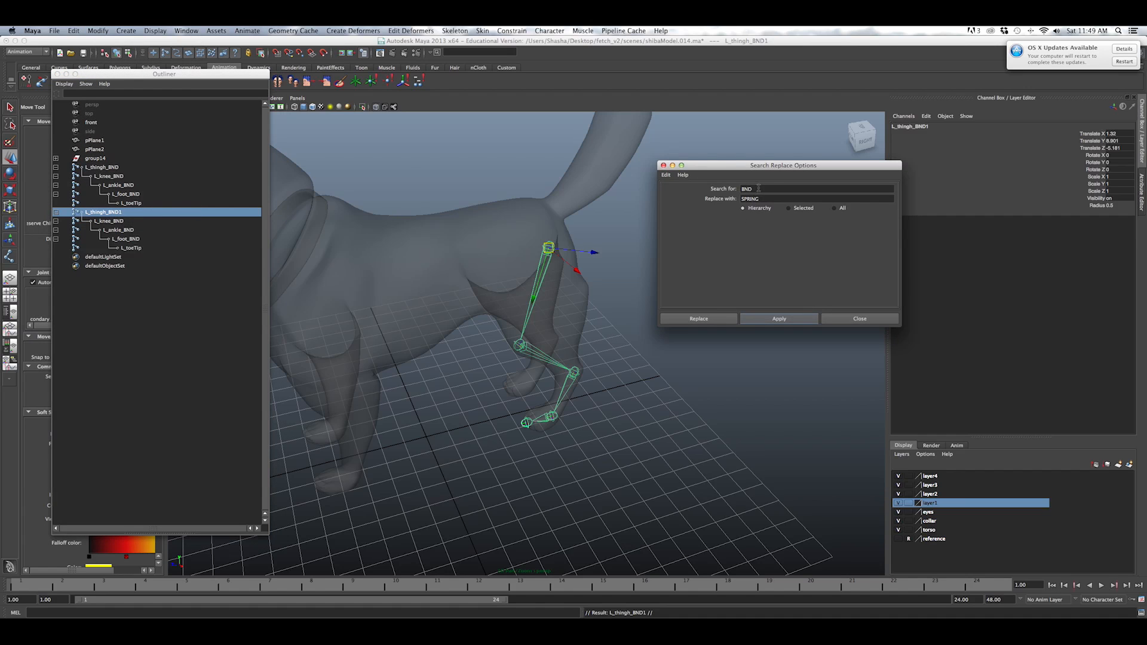
pyautogui.moveTo(763, 189); pyautogui.dragTo(692, 202)
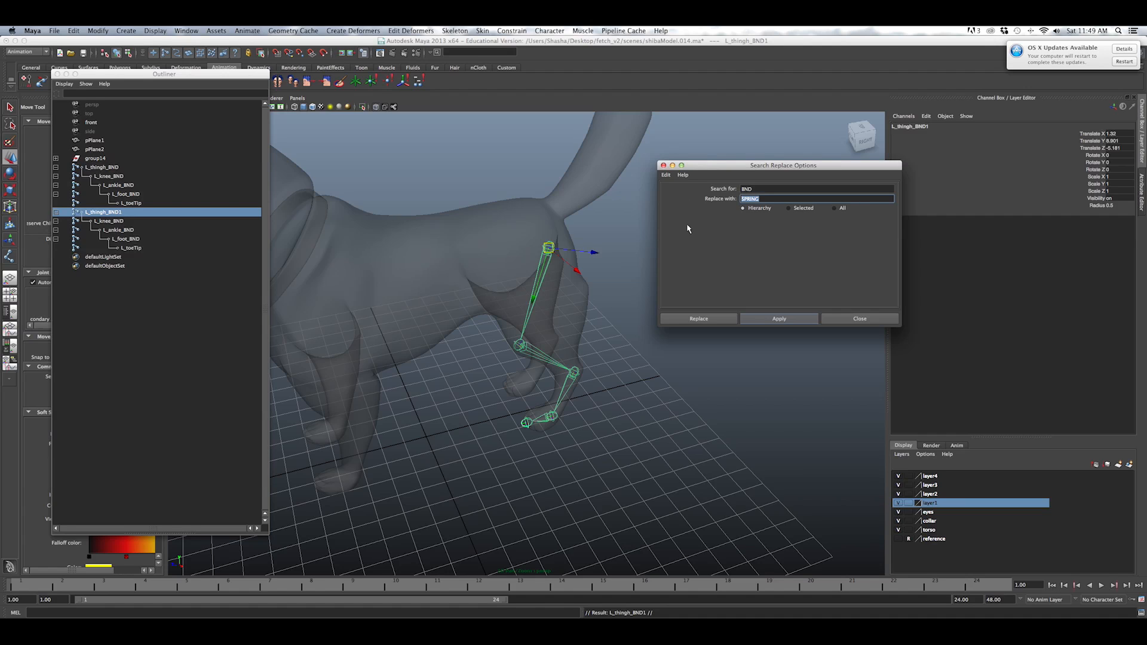
pyautogui.click(714, 319)
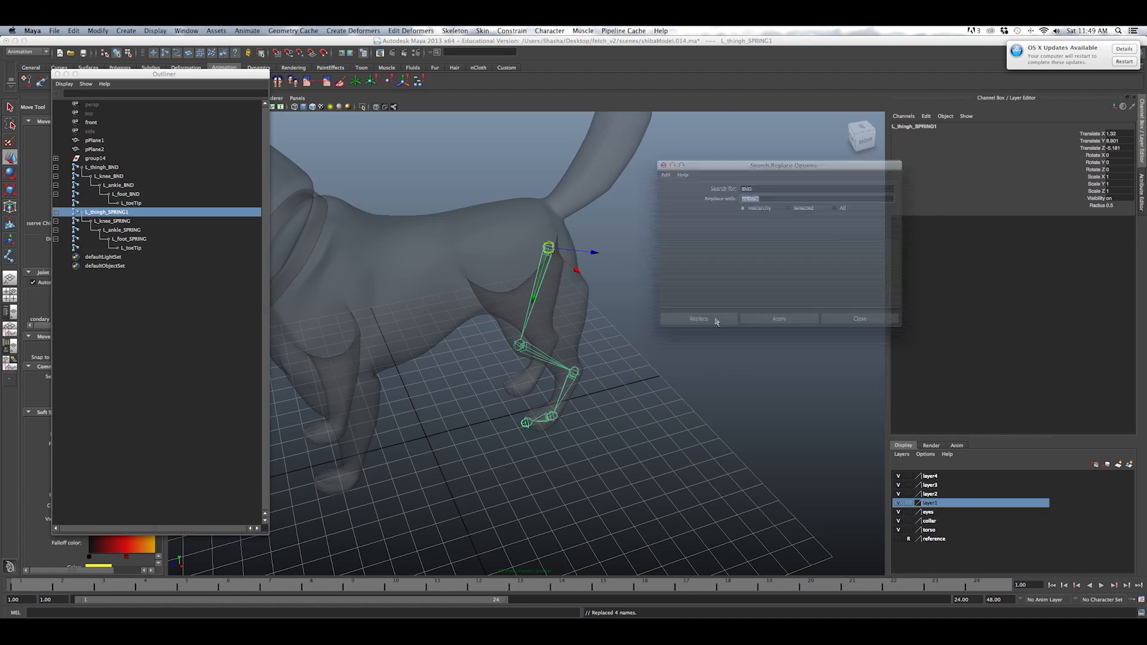
# Rename the duplicated chain's root joint L_thingh_SPRING and its tip joint L_toeTip_SPRING.
pyautogui.doubleClick(138, 213)
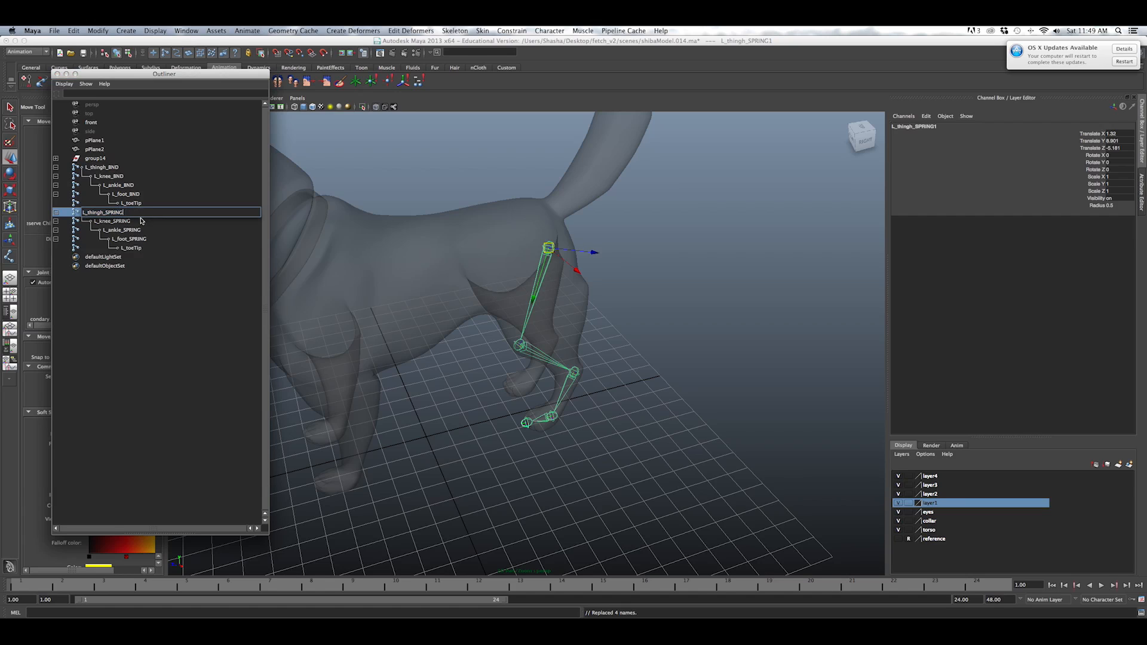
pyautogui.doubleClick(160, 248)
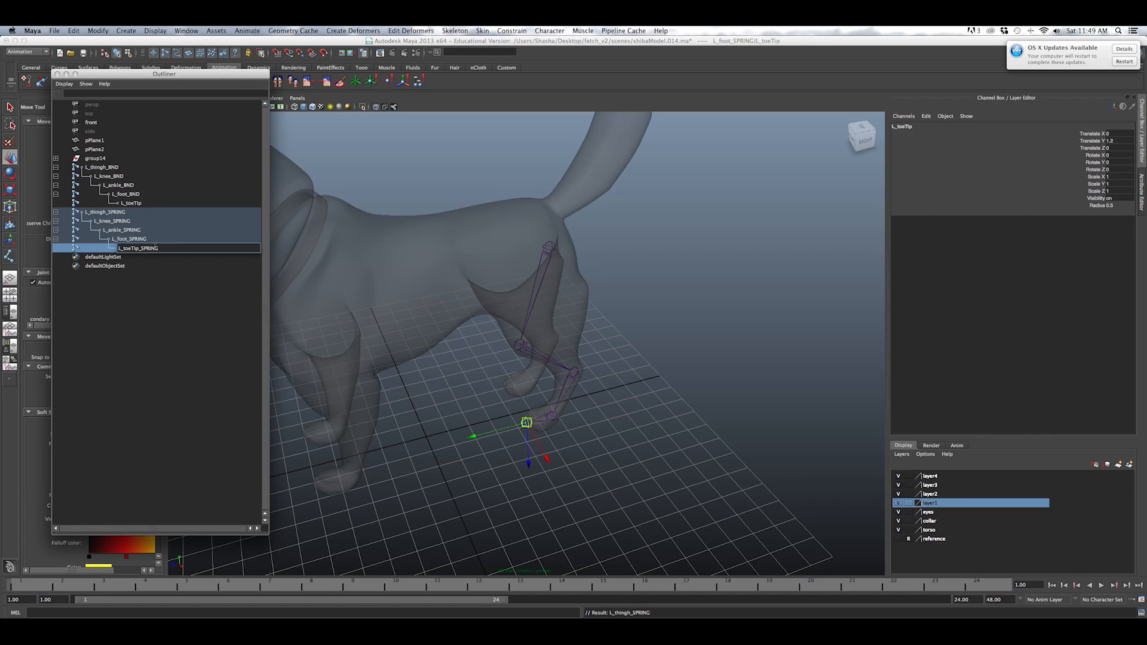
pyautogui.write('_SPRING')
pyautogui.click(165, 231)
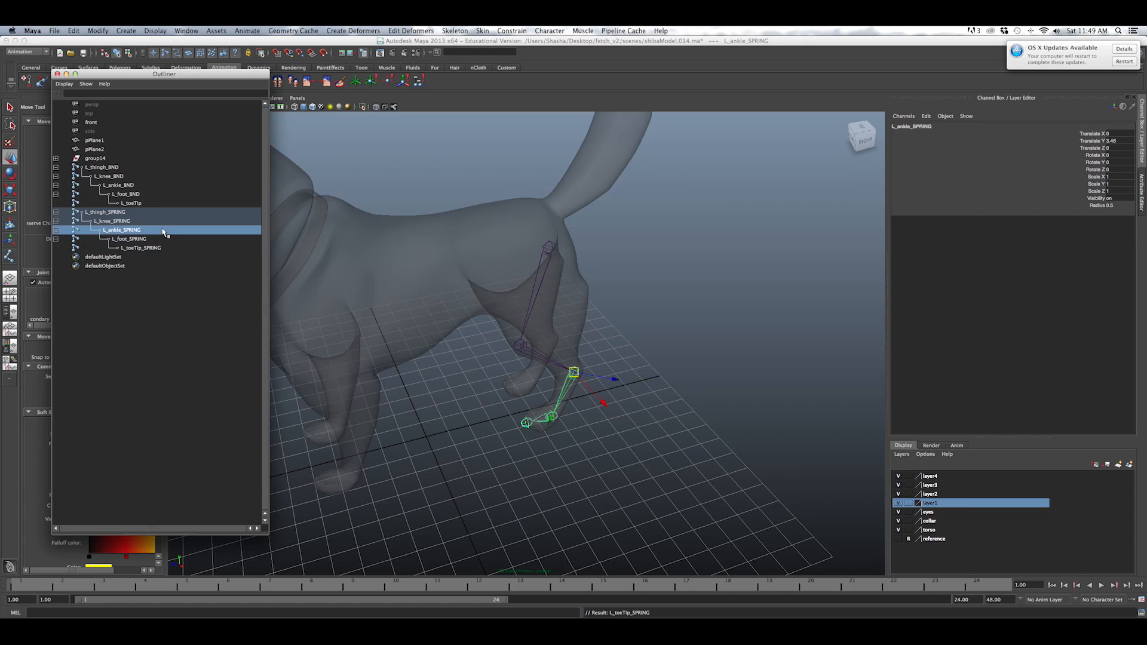
# Hide the bind joint chain from its root joint L_thingh_BND.
pyautogui.click(157, 247)
pyautogui.click(148, 239)
pyautogui.click(141, 214)
pyautogui.moveTo(152, 254); pyautogui.dragTo(139, 213)
pyautogui.moveTo(117, 169); pyautogui.dragTo(131, 203)
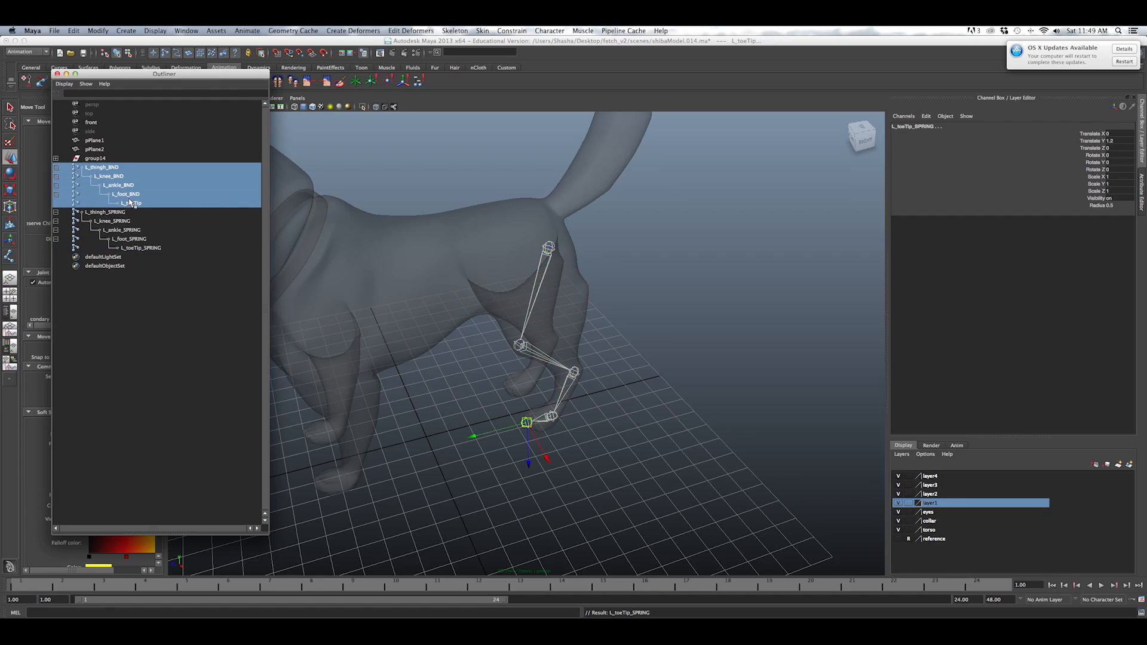
pyautogui.keyDown('alt'); pyautogui.moveTo(665, 356); pyautogui.dragTo(711, 362); pyautogui.keyUp('alt')
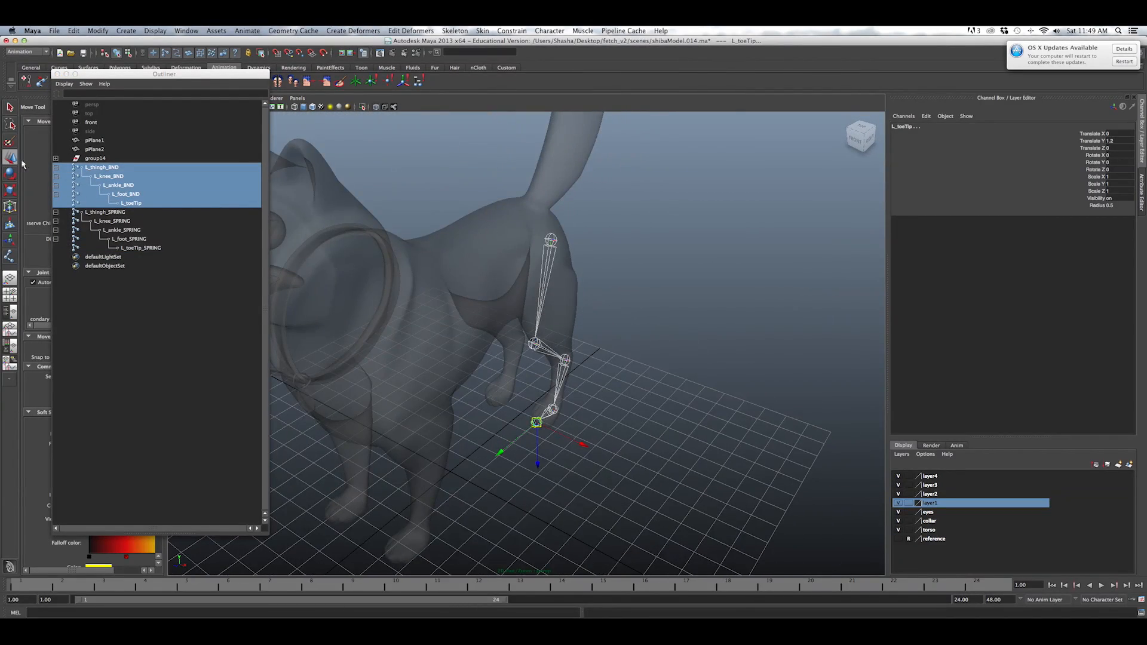
pyautogui.click(105, 167)
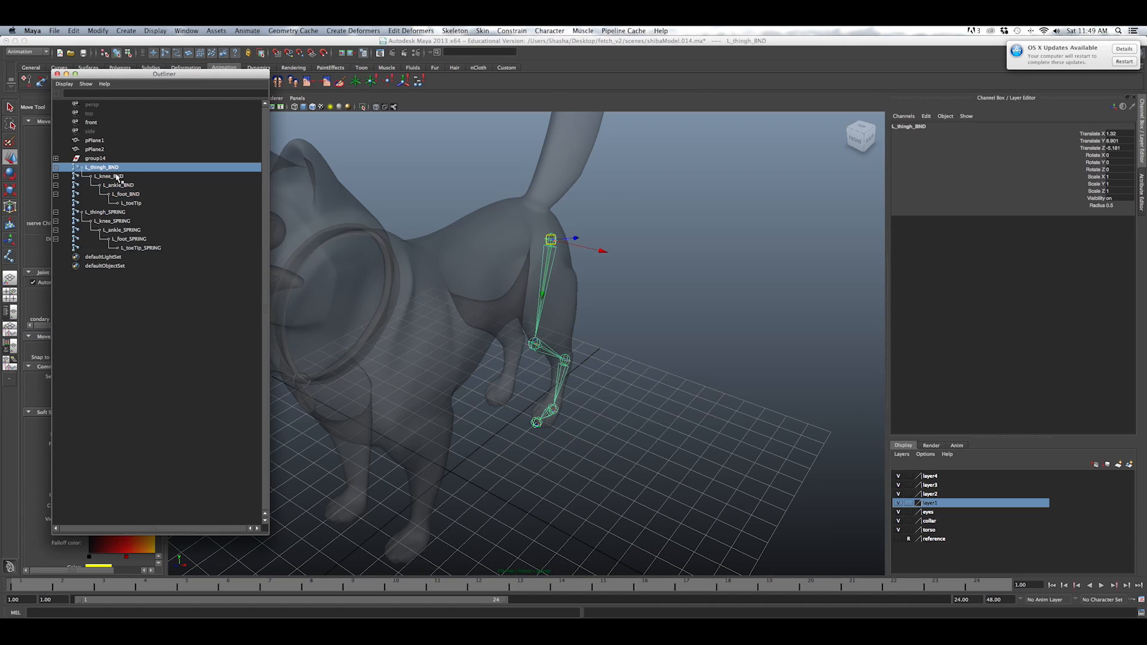
pyautogui.hotkey('ctrl', 'h')
pyautogui.click(485, 155)
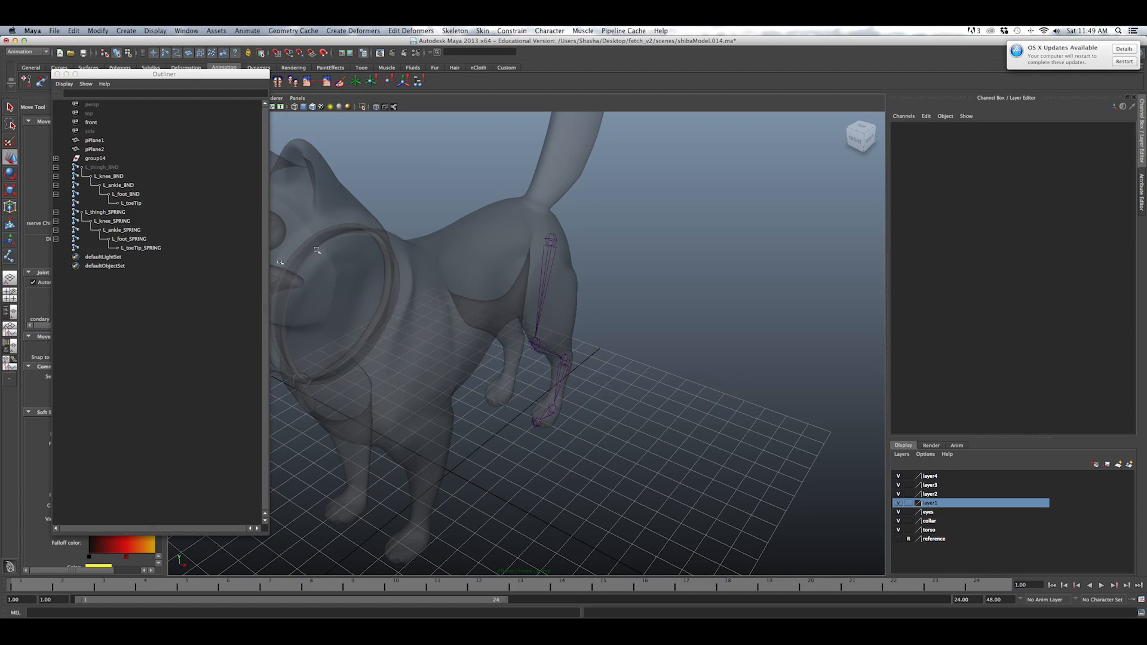
# Clear the joint selection, minimize the Outliner window and hide the dog mesh on layer4.
pyautogui.click(128, 211)
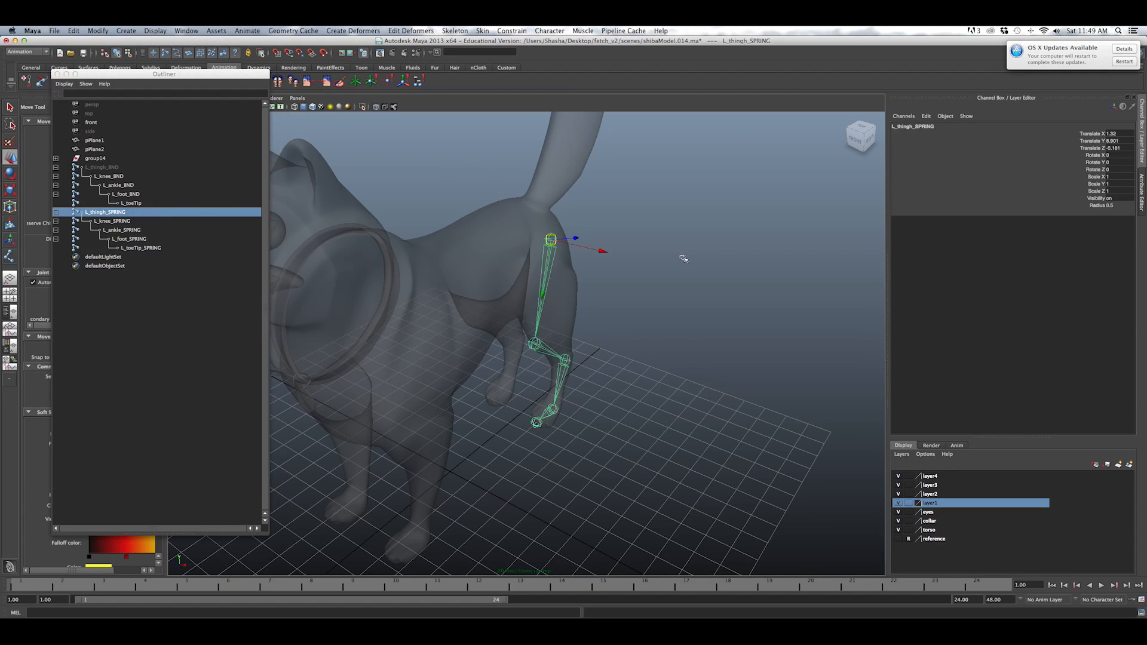
pyautogui.keyDown('alt'); pyautogui.moveTo(681, 256); pyautogui.dragTo(440, 203); pyautogui.keyUp('alt')
pyautogui.moveTo(237, 78); pyautogui.dragTo(972, 128)
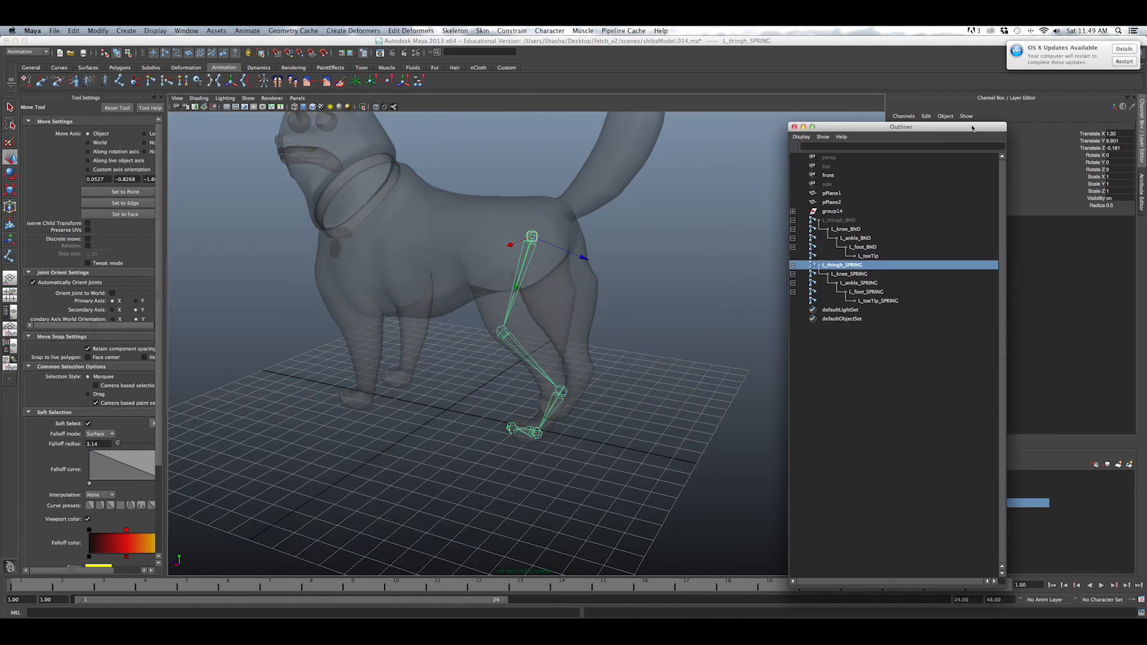
pyautogui.click(642, 207)
pyautogui.keyDown('alt'); pyautogui.moveTo(666, 213); pyautogui.dragTo(589, 231); pyautogui.keyUp('alt')
pyautogui.click(804, 128)
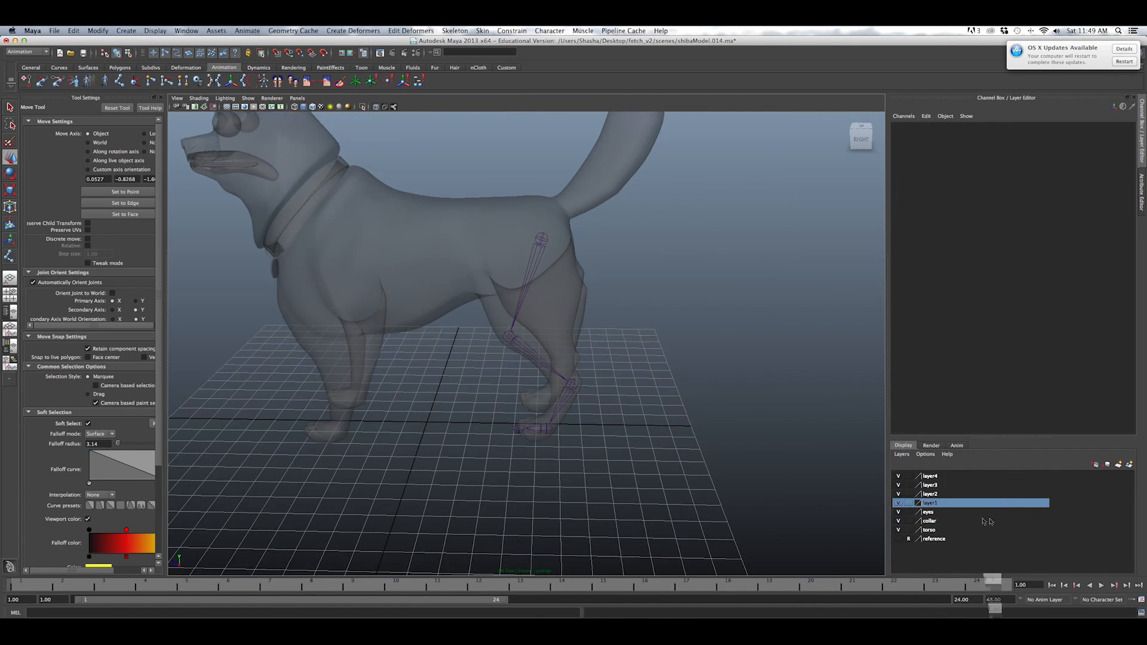
pyautogui.click(898, 476)
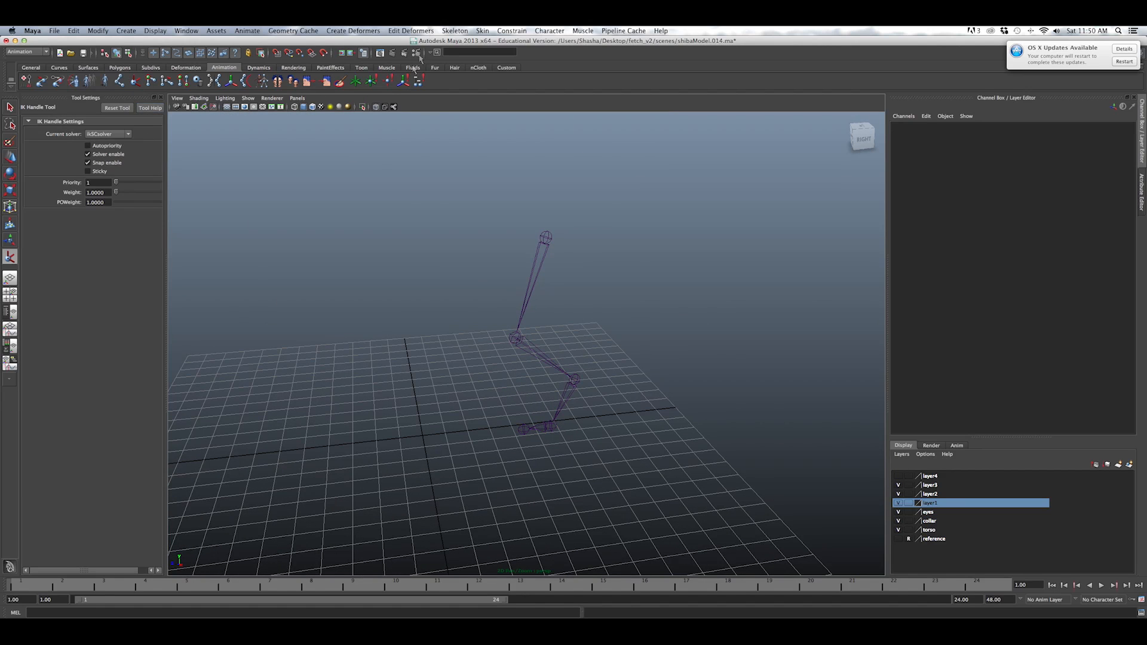
# Create an IK handle with the ikSpringSolver from the SPRING thigh joint to the foot joint.
pyautogui.click(121, 82)
pyautogui.click(134, 83)
pyautogui.click(112, 110)
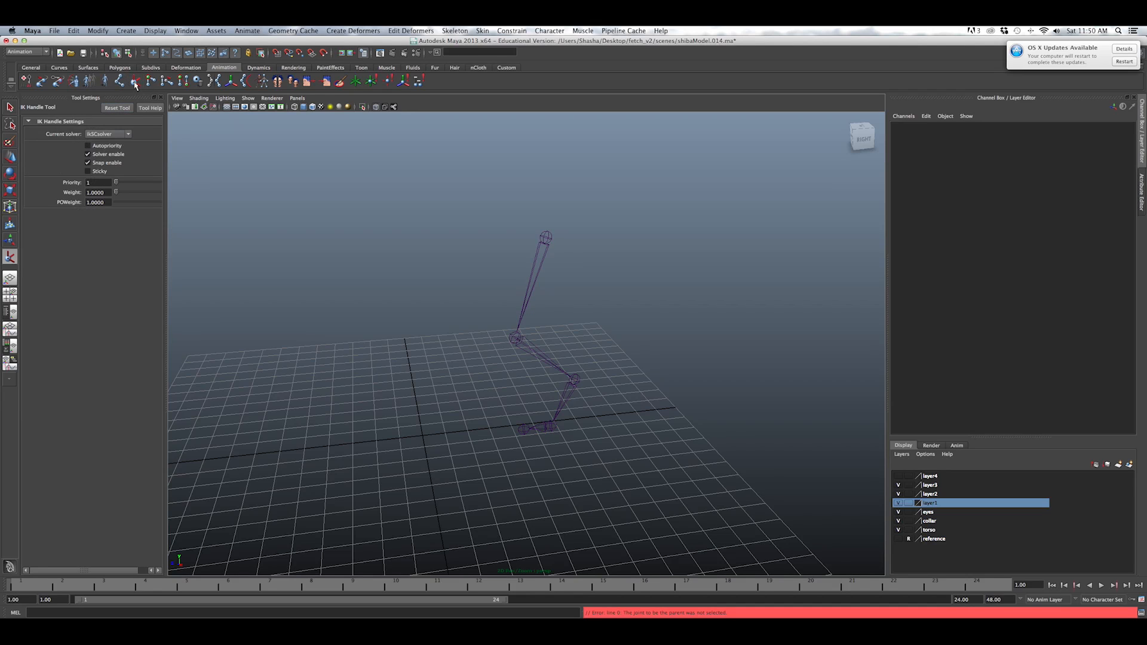
pyautogui.click(128, 135)
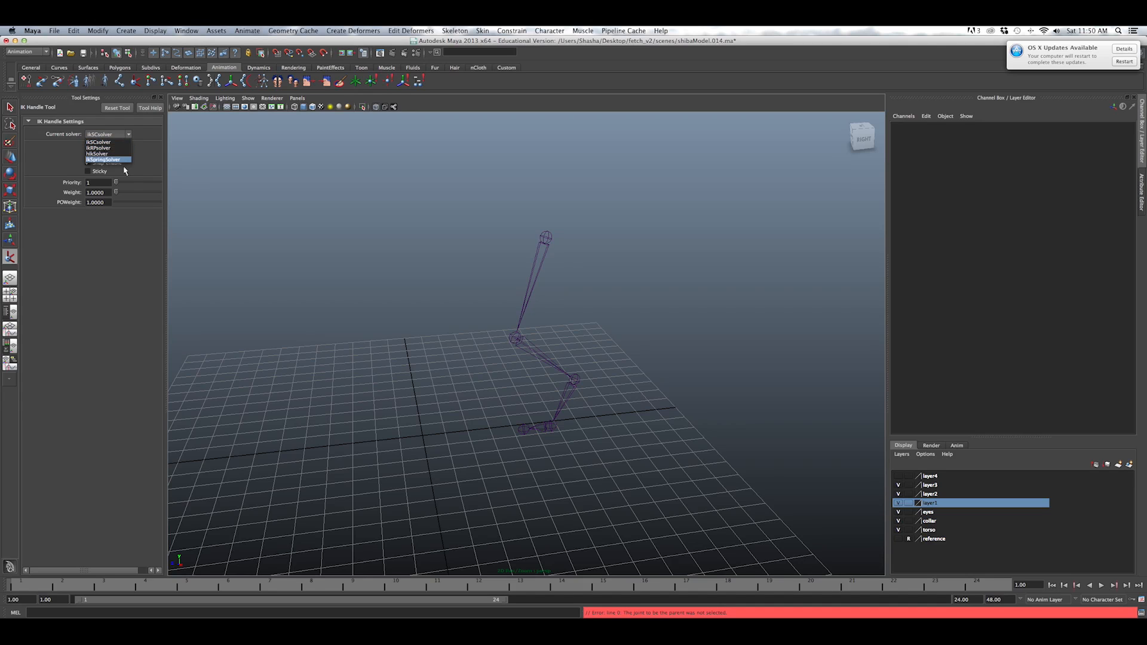
pyautogui.click(123, 160)
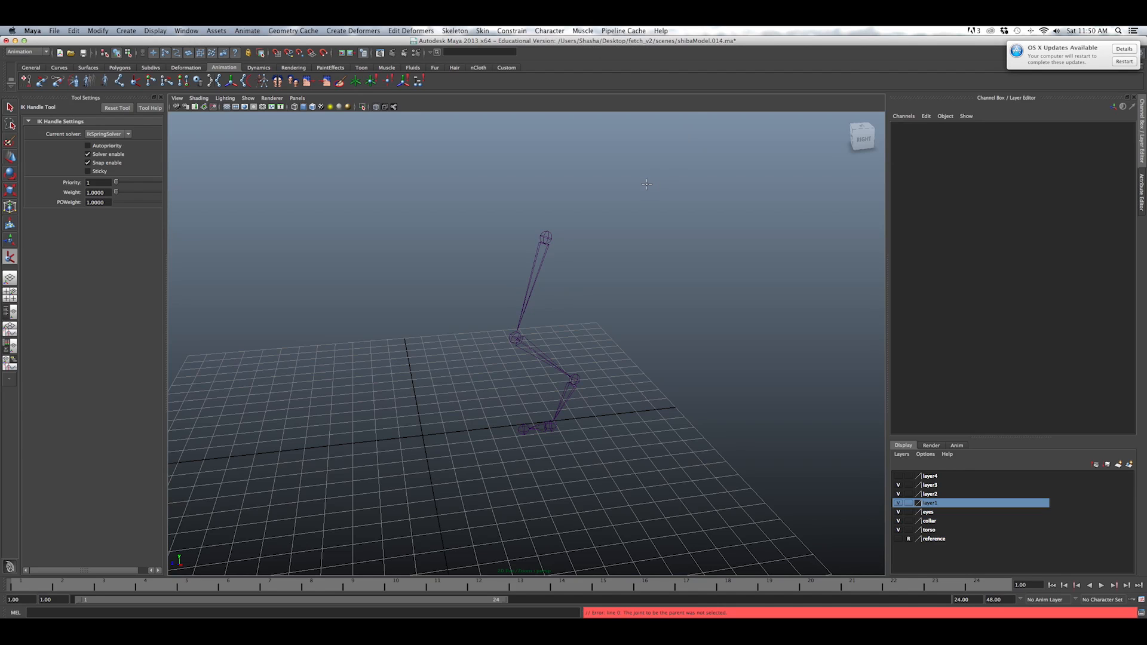
pyautogui.keyDown('alt'); pyautogui.moveTo(648, 207); pyautogui.dragTo(598, 194); pyautogui.keyUp('alt')
pyautogui.click(544, 230)
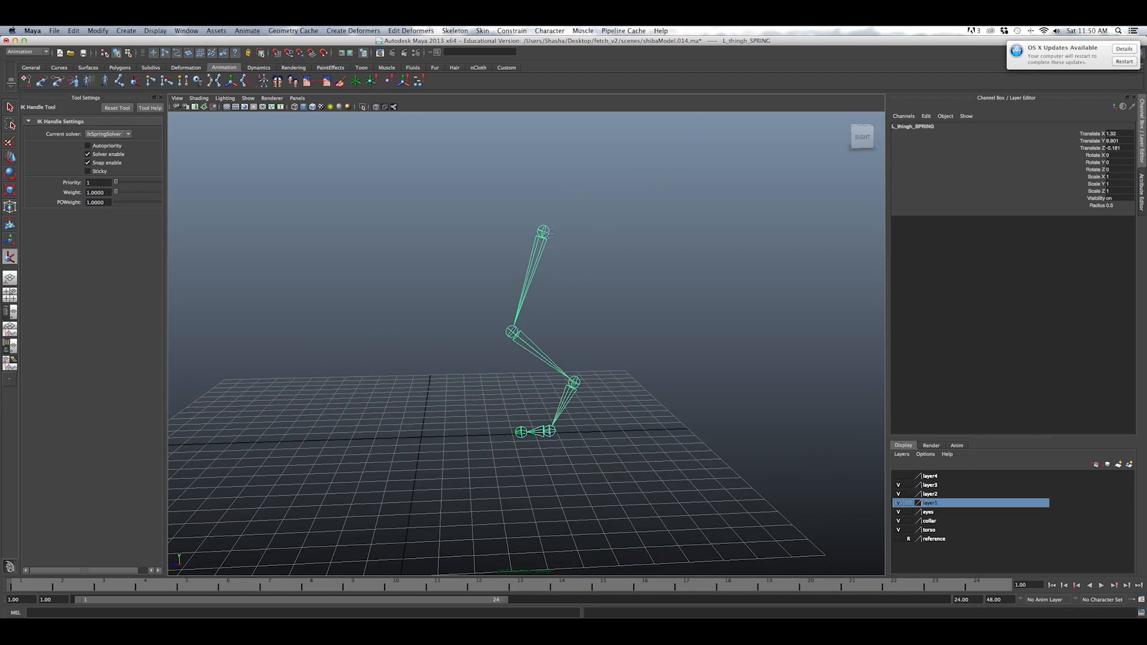
pyautogui.click(549, 431)
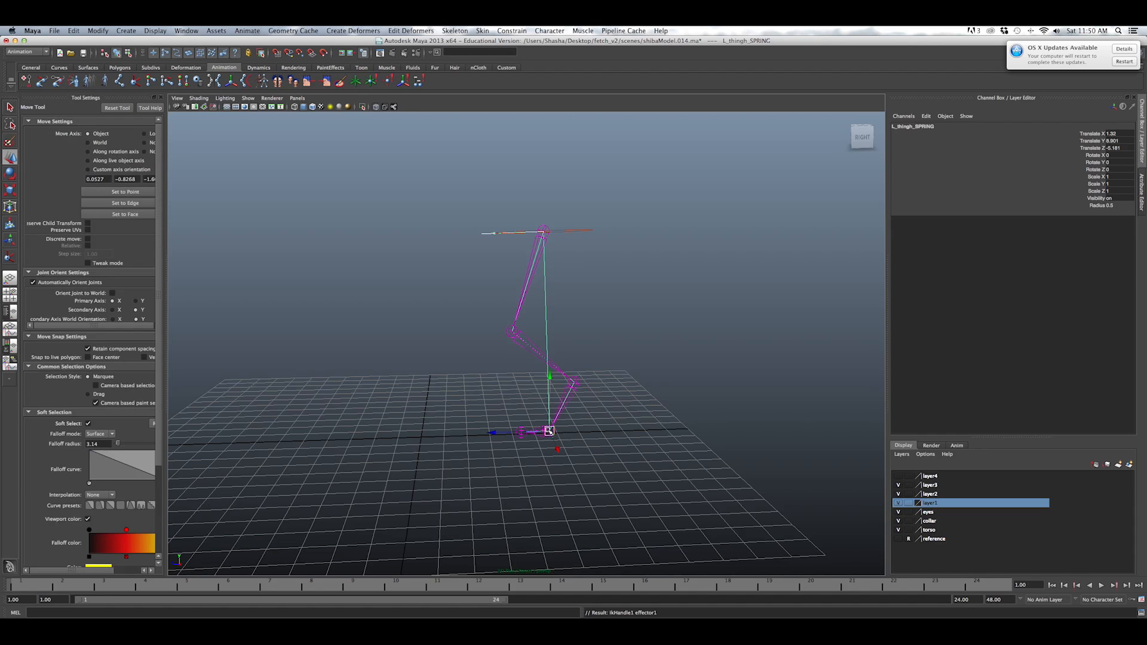
# Restore the minimized Outliner window.
pyautogui.keyDown('alt'); pyautogui.moveTo(626, 363); pyautogui.dragTo(606, 307, button='middle'); pyautogui.keyUp('alt')
pyautogui.keyDown('alt'); pyautogui.moveTo(605, 302); pyautogui.dragTo(595, 321, button='right'); pyautogui.keyUp('alt')
pyautogui.keyDown('alt'); pyautogui.moveTo(595, 321); pyautogui.dragTo(608, 381); pyautogui.keyUp('alt')
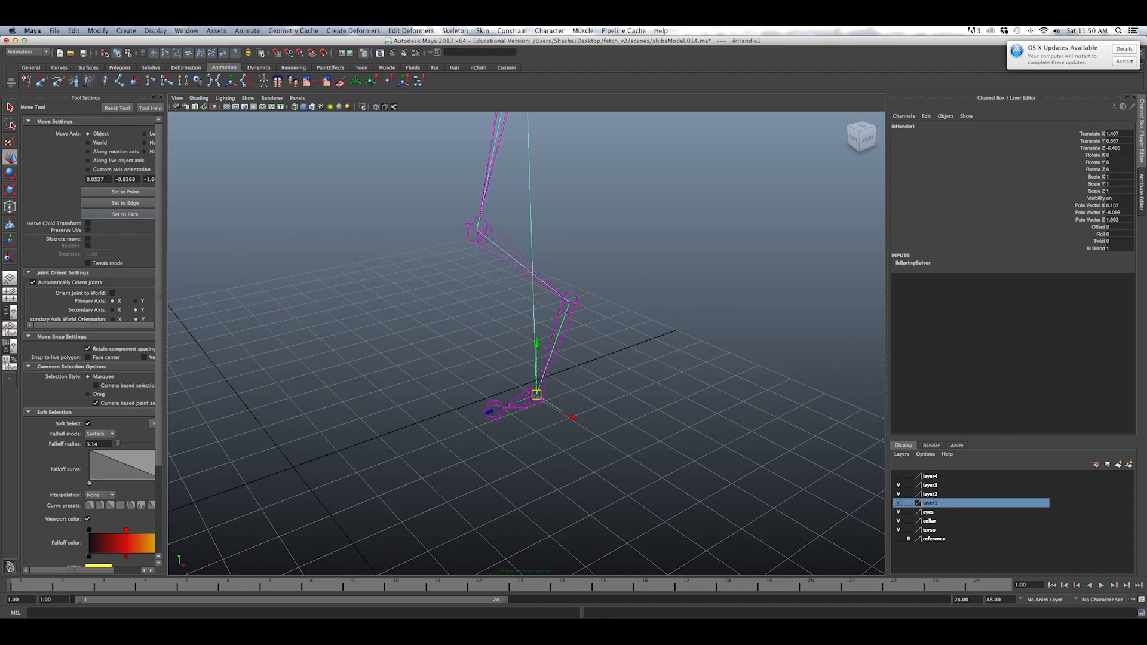
pyautogui.click(993, 610)
# Test the spring bend of the leg by moving ikHandle1 and undo the move.
pyautogui.scroll(-5, 623, 289)
pyautogui.keyDown('alt'); pyautogui.moveTo(622, 289); pyautogui.dragTo(589, 325, button='middle'); pyautogui.keyUp('alt')
pyautogui.keyDown('alt'); pyautogui.moveTo(589, 325); pyautogui.dragTo(562, 330); pyautogui.keyUp('alt')
pyautogui.scroll(6, 492, 435)
pyautogui.keyDown('alt'); pyautogui.moveTo(492, 436); pyautogui.dragTo(519, 403, button='middle'); pyautogui.keyUp('alt')
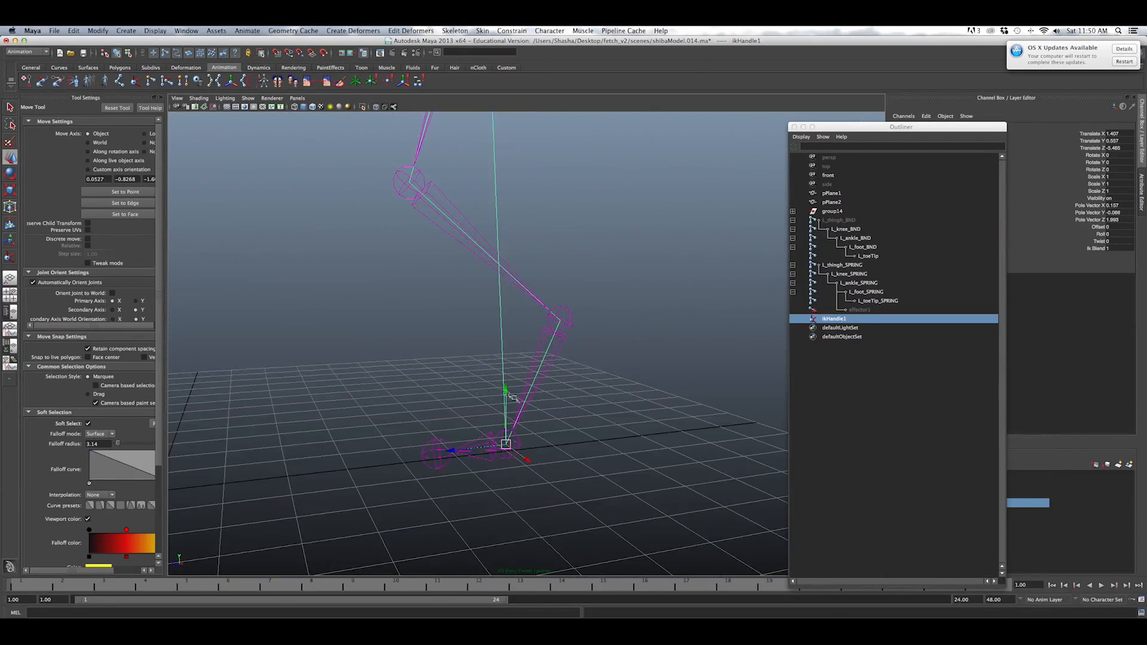
pyautogui.keyDown('alt'); pyautogui.moveTo(488, 435); pyautogui.dragTo(507, 281); pyautogui.keyUp('alt')
pyautogui.press('super+z')
# Examine the direction of the IK handle's pole vector relative to the leg from several angles.
pyautogui.keyDown('alt'); pyautogui.moveTo(533, 306); pyautogui.dragTo(536, 349, button='middle'); pyautogui.keyUp('alt')
pyautogui.keyDown('alt'); pyautogui.moveTo(535, 346); pyautogui.dragTo(538, 294); pyautogui.keyUp('alt')
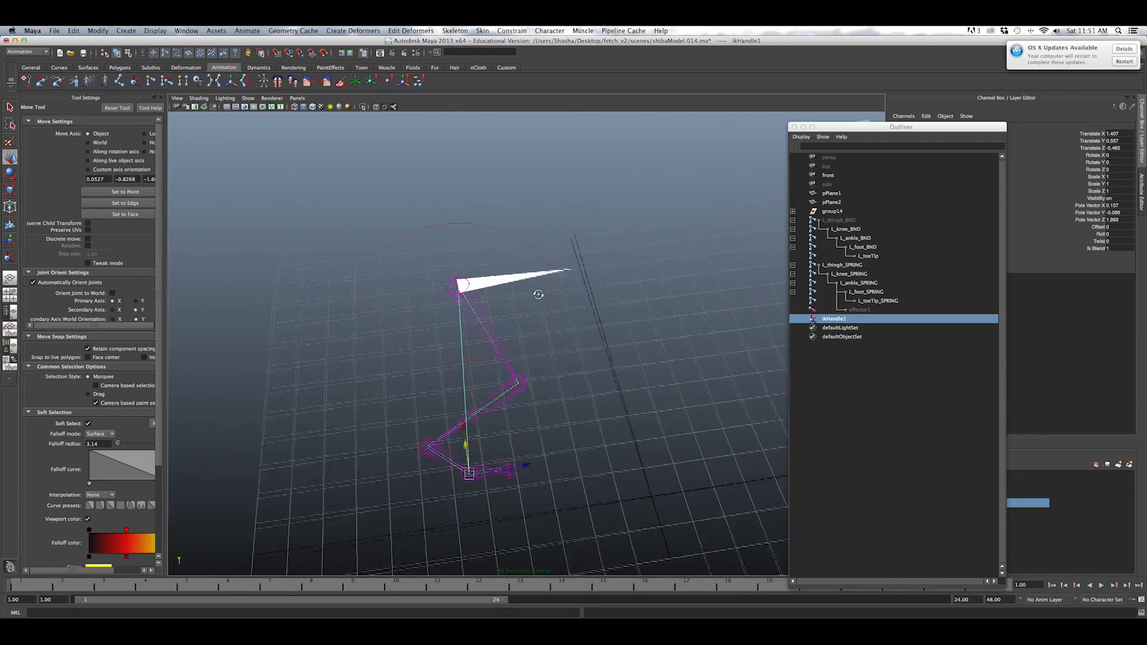
pyautogui.keyDown('alt'); pyautogui.moveTo(572, 284); pyautogui.dragTo(443, 305); pyautogui.keyUp('alt')
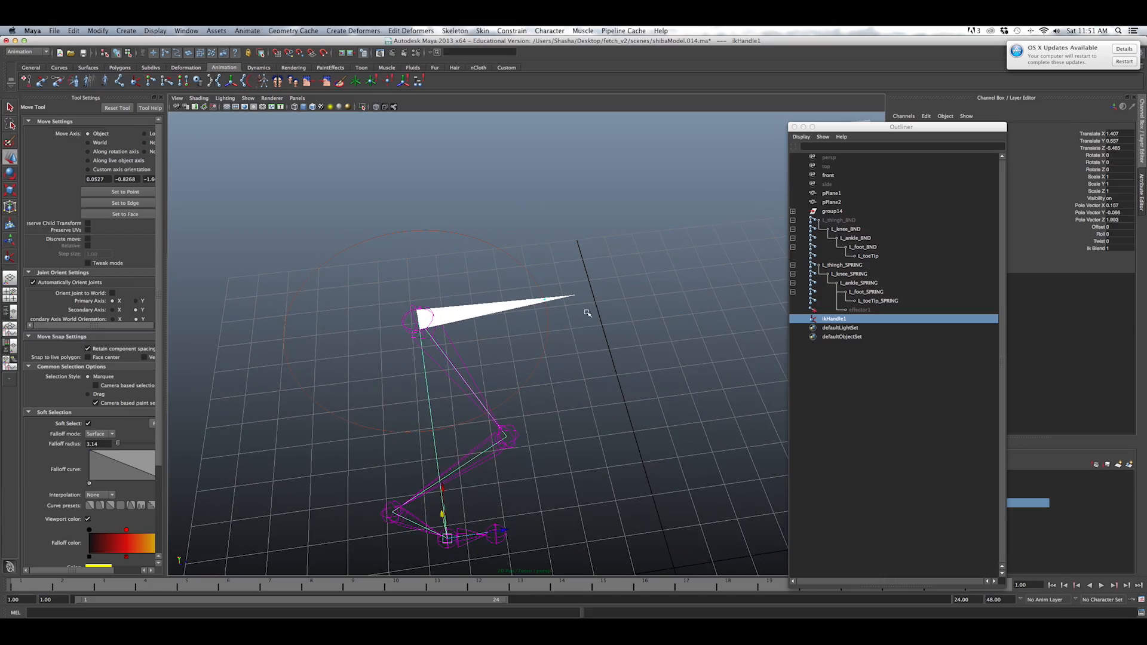
pyautogui.moveTo(573, 296)
pyautogui.keyDown('alt'); pyautogui.mouseDown()
pyautogui.moveTo(743, 254)
pyautogui.moveTo(655, 312)
pyautogui.moveTo(639, 361)
pyautogui.moveTo(674, 346)
pyautogui.moveTo(568, 293)
pyautogui.mouseUp(); pyautogui.keyUp('alt')
pyautogui.keyDown('alt'); pyautogui.moveTo(478, 272); pyautogui.dragTo(536, 334); pyautogui.keyUp('alt')
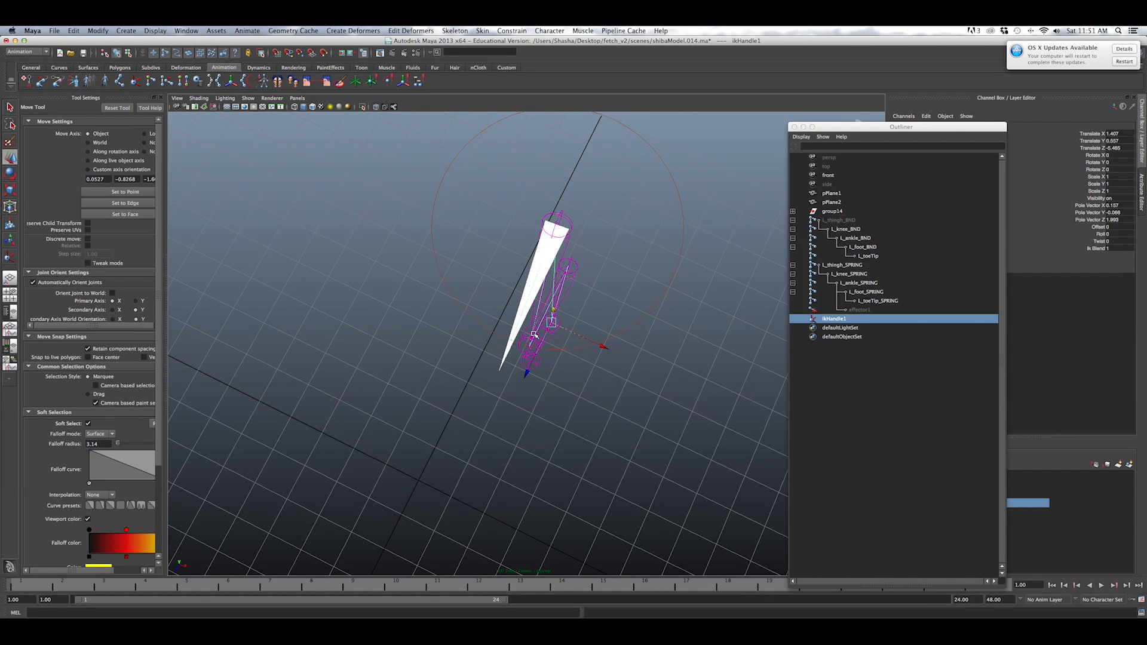
pyautogui.keyDown('alt'); pyautogui.moveTo(598, 338); pyautogui.dragTo(552, 419); pyautogui.keyUp('alt')
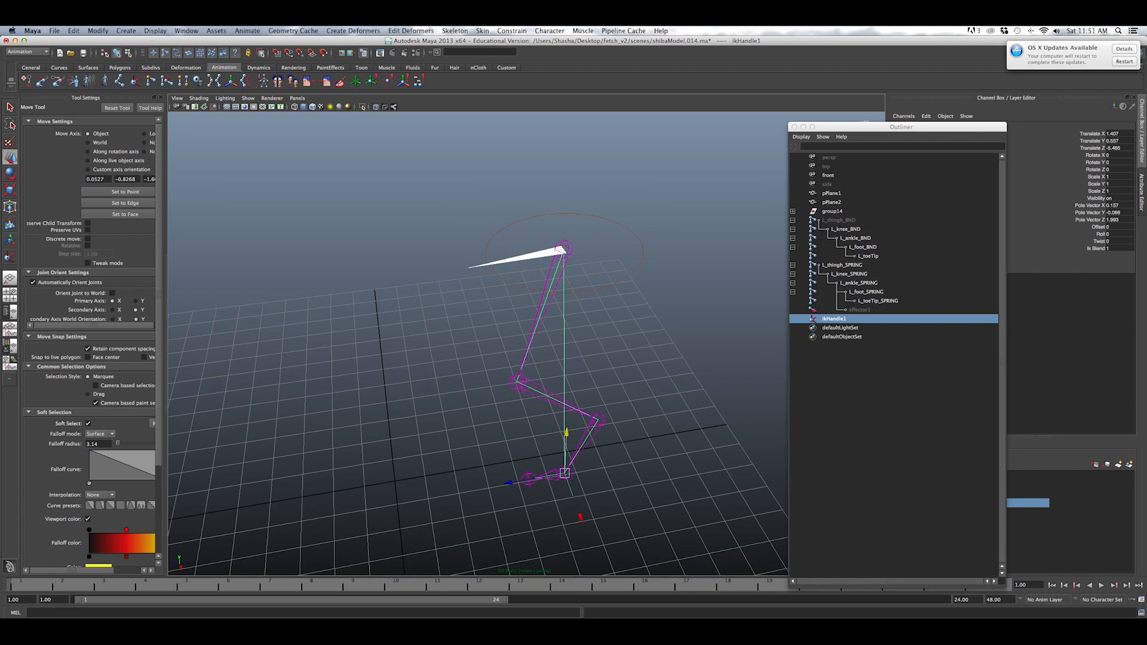
# Create a NURBS circle and set its Rotate X to 90.
pyautogui.click(59, 68)
pyautogui.click(27, 81)
pyautogui.keyDown('alt'); pyautogui.moveTo(521, 417); pyautogui.dragTo(498, 329, button='middle'); pyautogui.keyUp('alt')
pyautogui.keyDown('alt'); pyautogui.moveTo(497, 329); pyautogui.dragTo(470, 407, button='right'); pyautogui.keyUp('alt')
pyautogui.click(1121, 155)
pyautogui.press('Return')
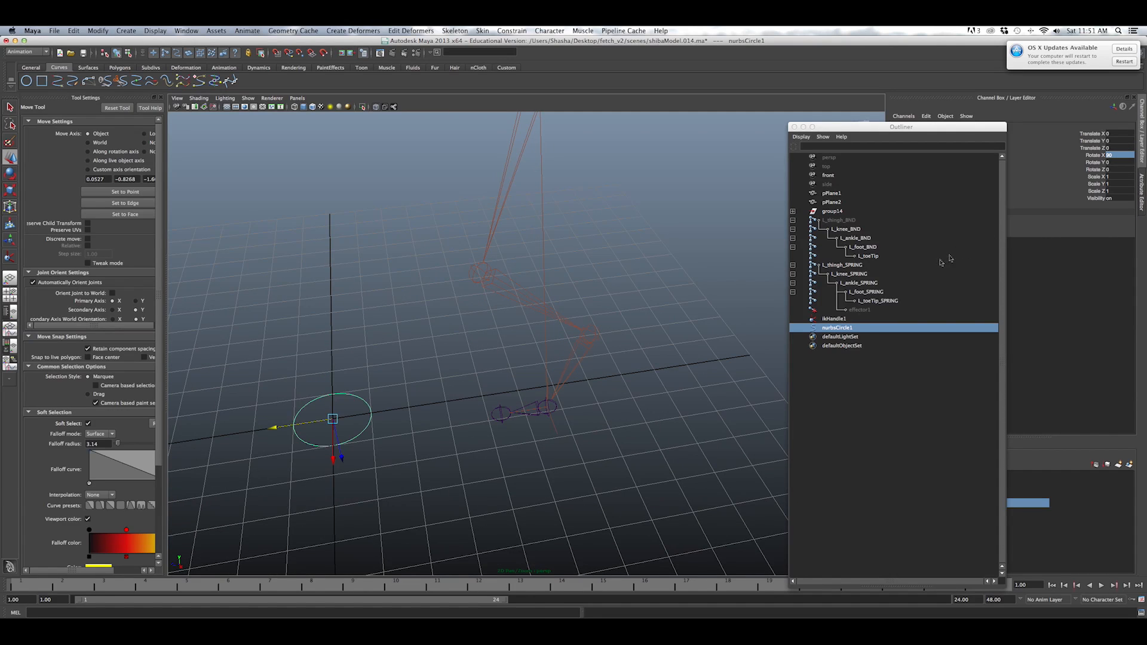
# Snap the circle to the foot's IK handle, move it under the foot and stretch it lengthwise to a Scale Y of about 1.46.
pyautogui.middleClick(551, 409)
pyautogui.keyDown('alt'); pyautogui.moveTo(554, 408); pyautogui.dragTo(542, 479); pyautogui.keyUp('alt')
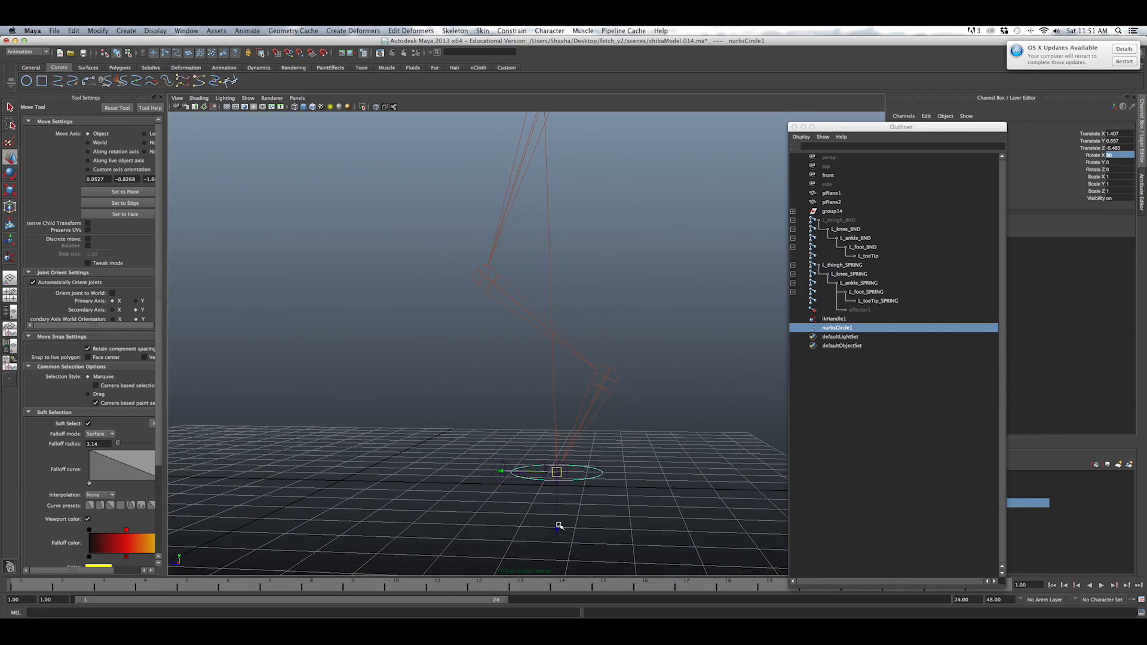
pyautogui.moveTo(560, 525); pyautogui.dragTo(429, 504)
pyautogui.press('r')
pyautogui.press('super+z')
pyautogui.moveTo(479, 431)
pyautogui.keyDown('alt'); pyautogui.mouseDown()
pyautogui.moveTo(490, 469)
pyautogui.moveTo(472, 438)
pyautogui.moveTo(494, 424)
pyautogui.mouseUp(); pyautogui.keyUp('alt')
pyautogui.press('w')
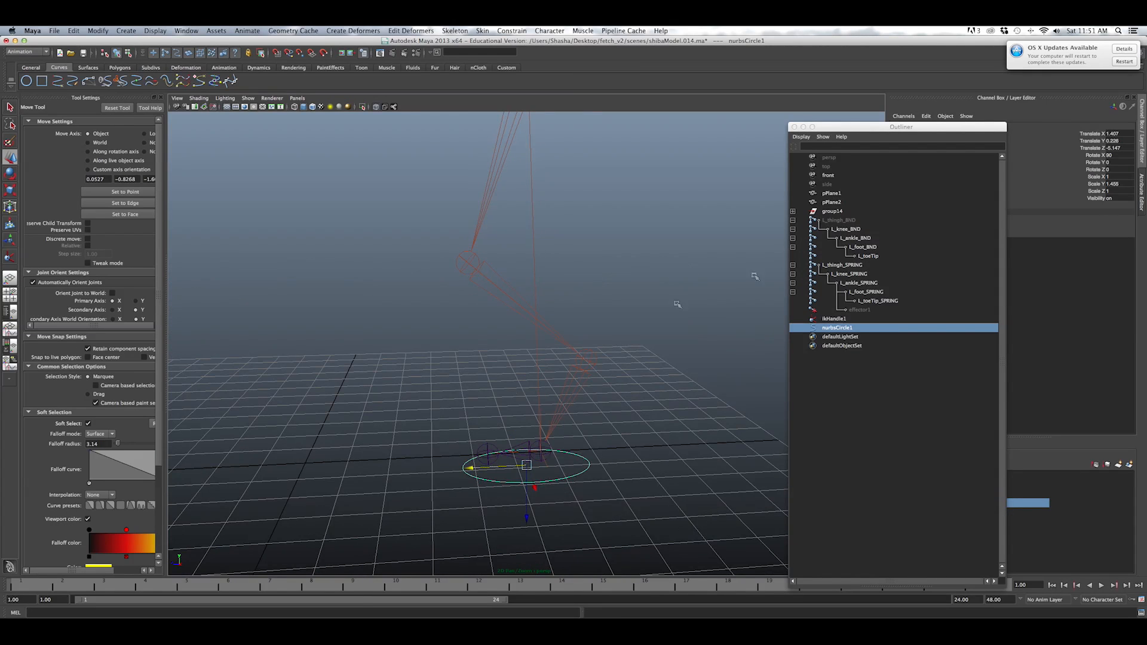
# Freeze the circle's transformations and rename it L_foot_ctrl.
pyautogui.click(111, 32)
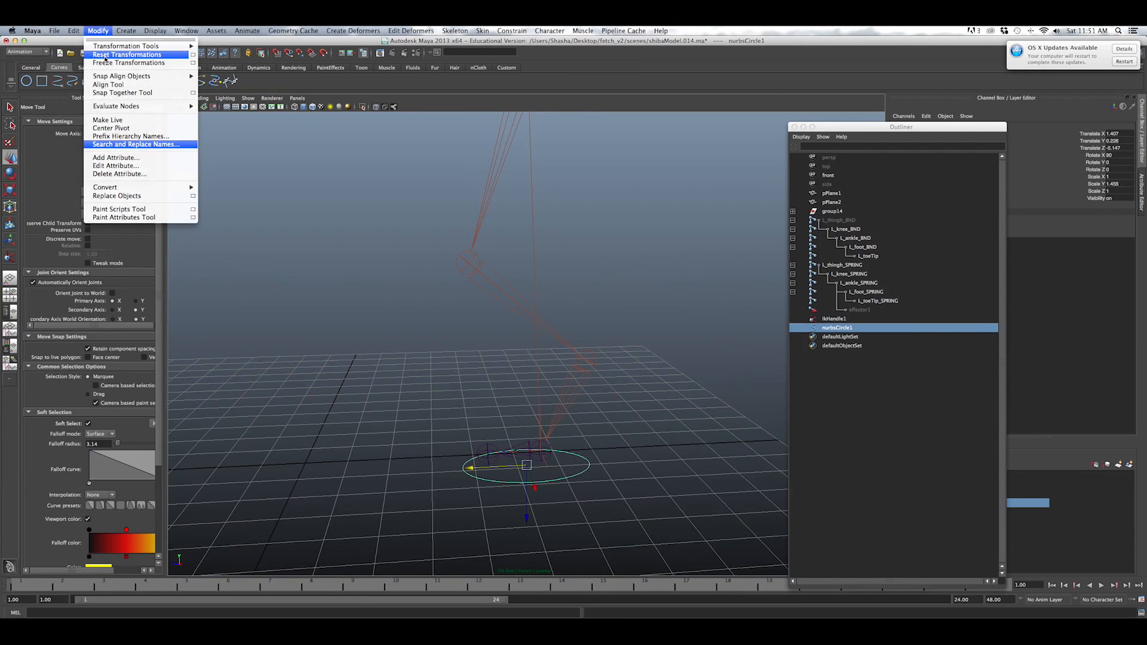
pyautogui.click(110, 57)
pyautogui.doubleClick(848, 327)
pyautogui.write('L_foot_')
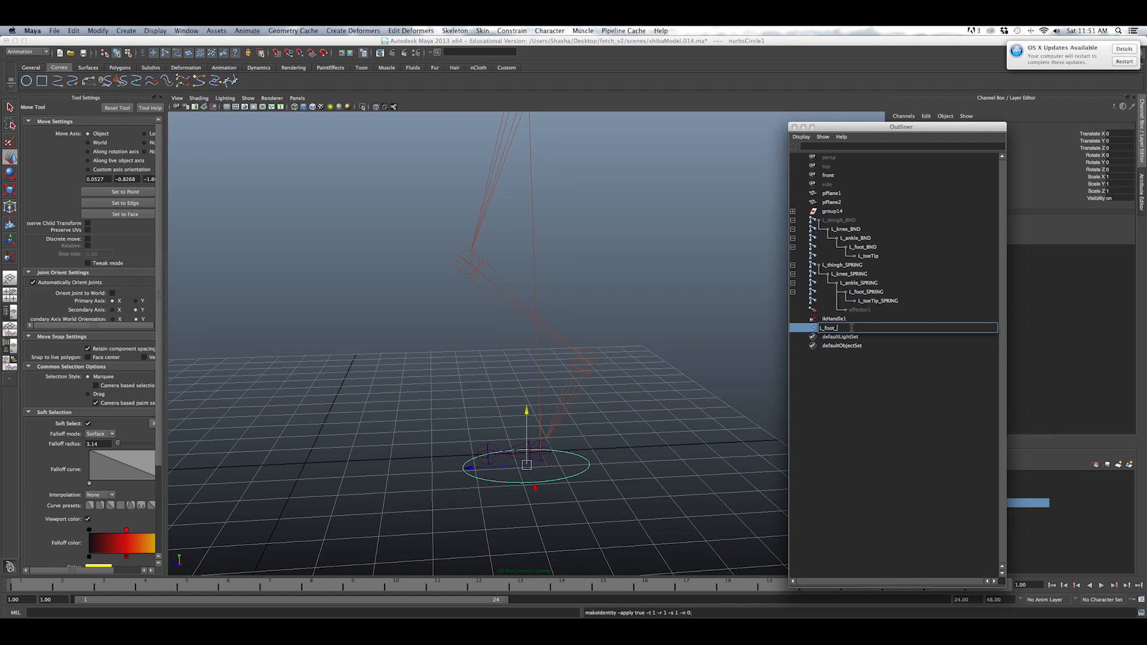
pyautogui.write('ctrl')
pyautogui.press('Return')
# Rename ikHandle1 as L_hindLeg_SPRING and parent it under L_foot_ctrl.
pyautogui.doubleClick(823, 320)
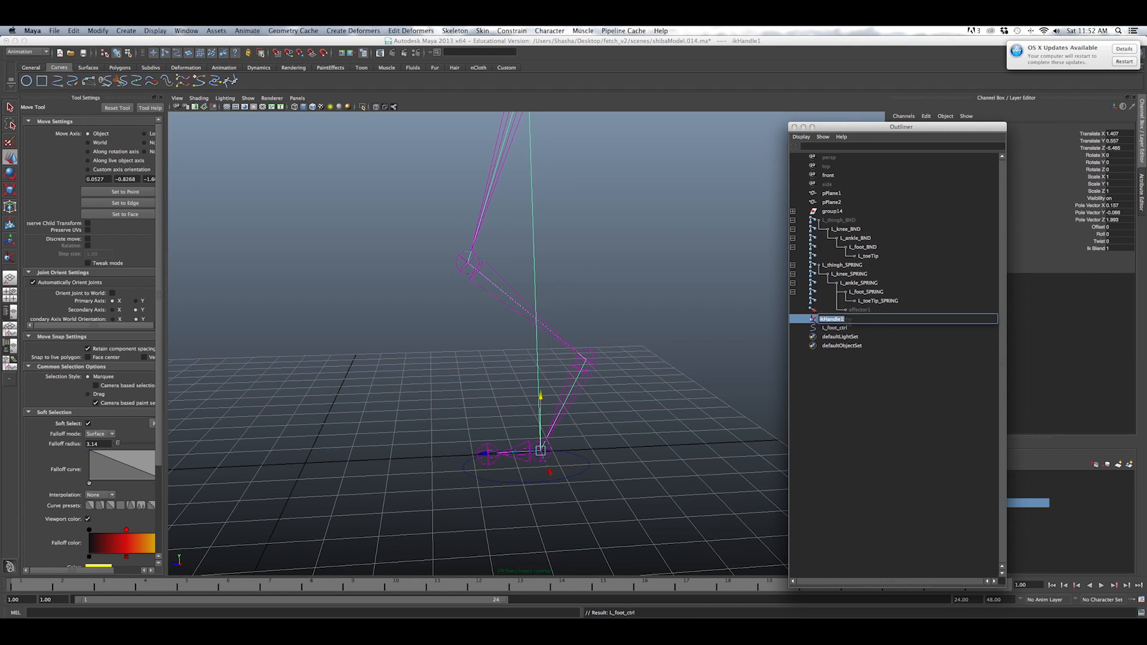
pyautogui.write('L_hindLeg_SPRING')
pyautogui.press('Return')
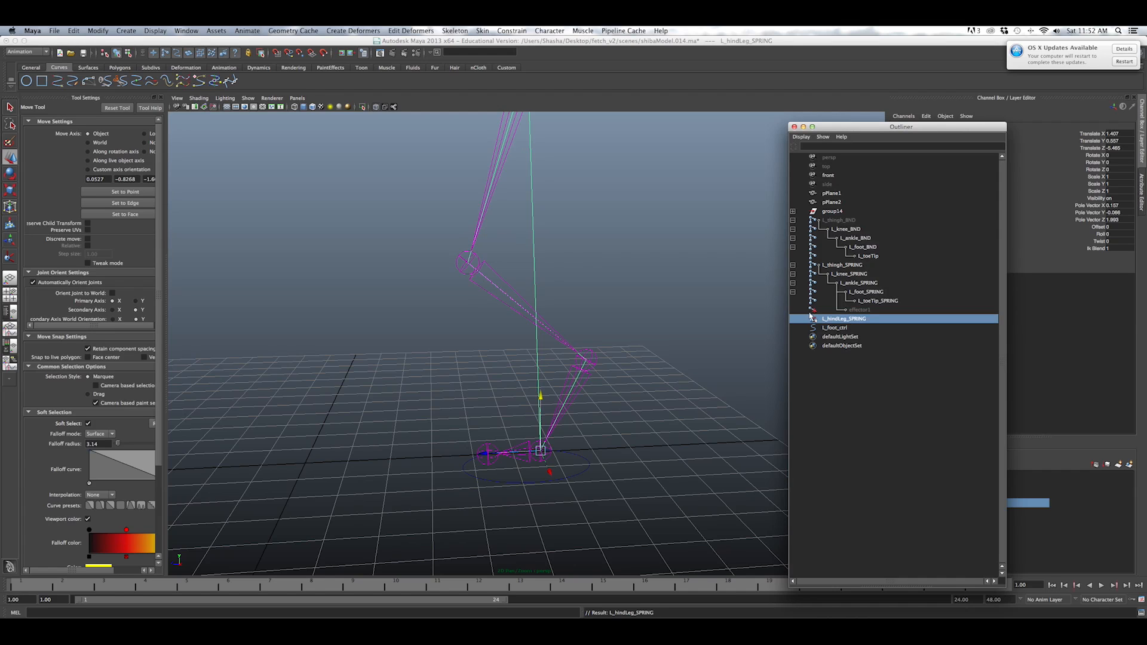
pyautogui.moveTo(812, 324); pyautogui.dragTo(843, 329, button='middle')
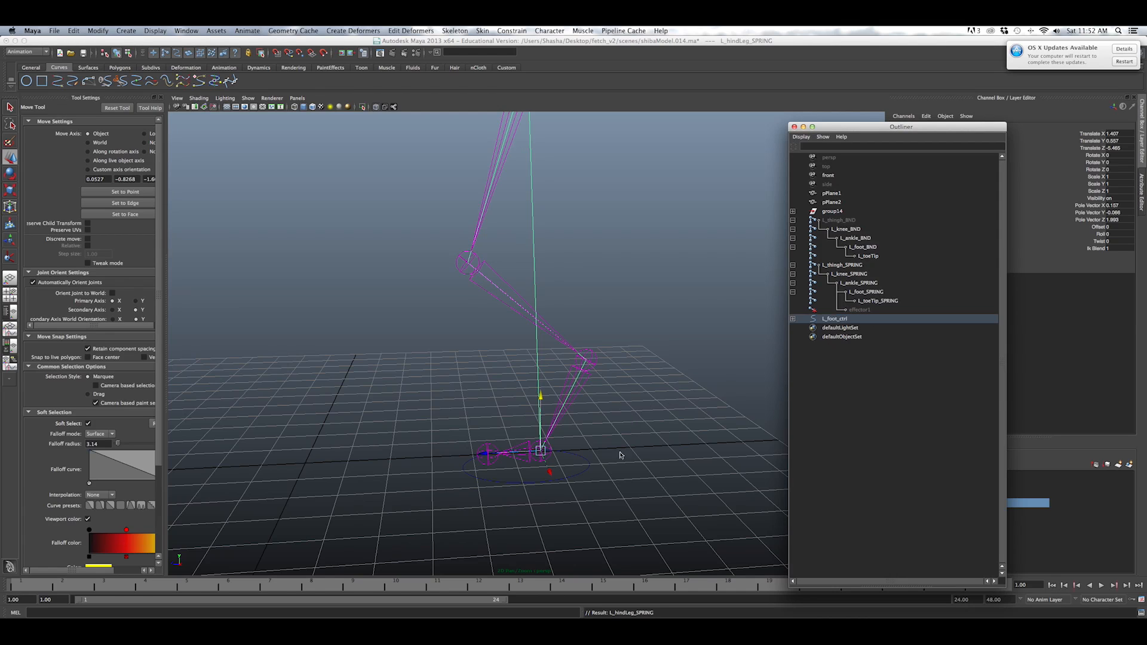
# Test the leg's motion by lifting the L_foot_ctrl curve and undo the move.
pyautogui.click(590, 462)
pyautogui.scroll(-4, 590, 460)
pyautogui.keyDown('alt'); pyautogui.moveTo(590, 461); pyautogui.dragTo(592, 524, button='middle'); pyautogui.keyUp('alt')
pyautogui.moveTo(533, 430); pyautogui.dragTo(556, 300)
pyautogui.press('super+z')
pyautogui.press('super+z')
# Create a locator at the origin.
pyautogui.keyDown('alt'); pyautogui.moveTo(565, 317); pyautogui.dragTo(484, 286); pyautogui.keyUp('alt')
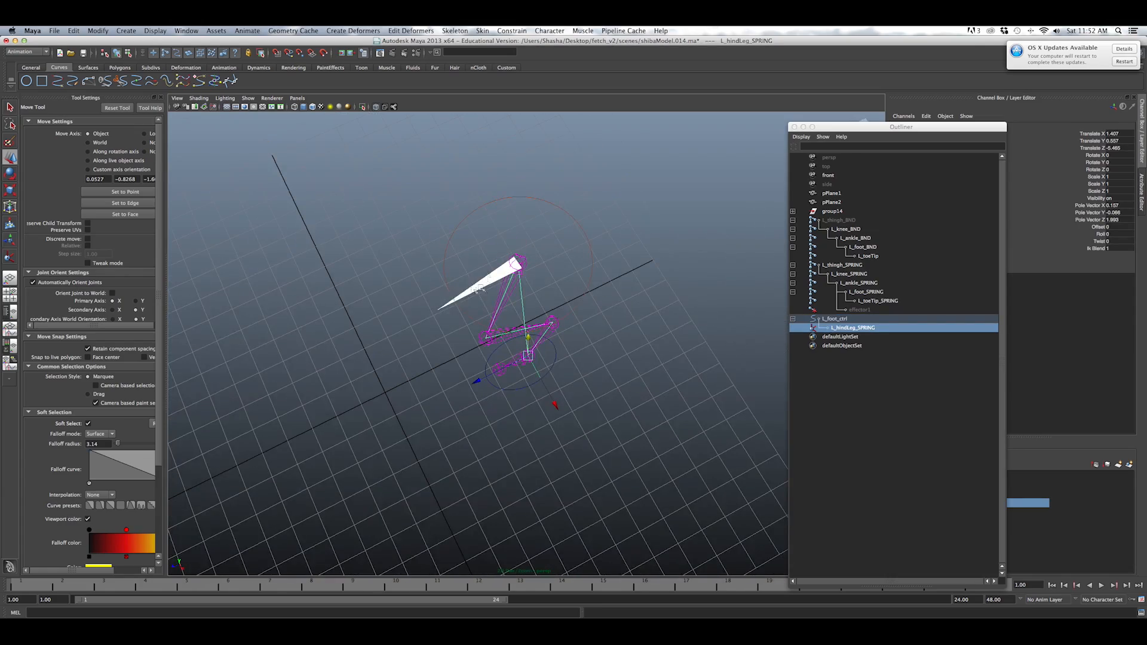
pyautogui.keyDown('alt'); pyautogui.moveTo(392, 335); pyautogui.dragTo(378, 338); pyautogui.keyUp('alt')
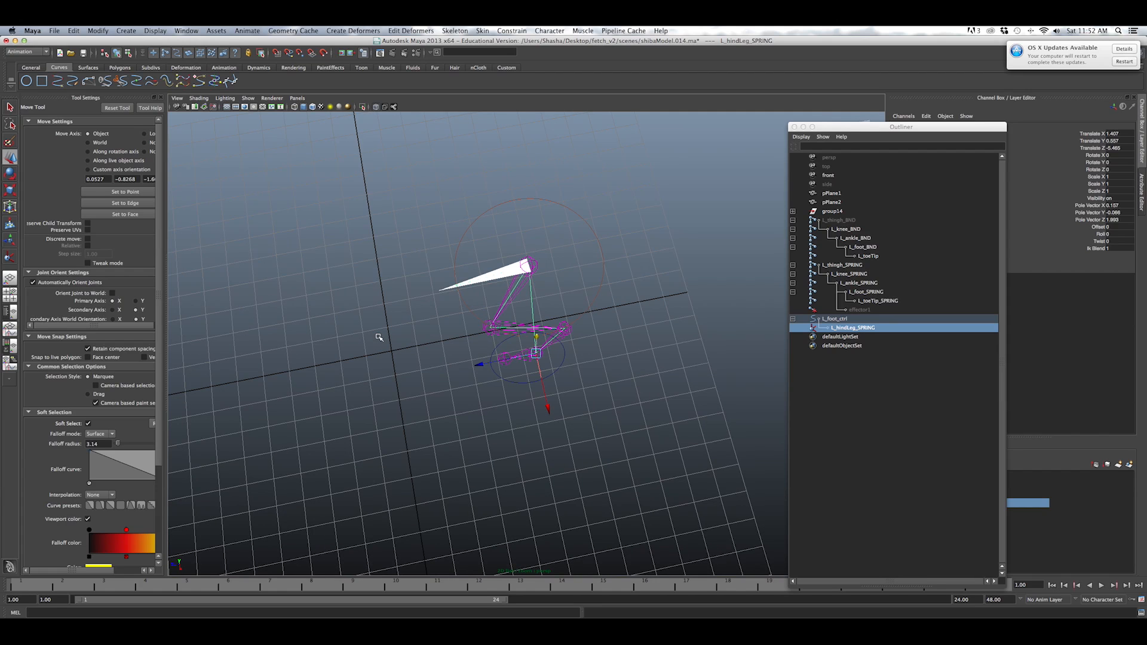
pyautogui.keyDown('alt'); pyautogui.moveTo(630, 334); pyautogui.dragTo(290, 192); pyautogui.keyUp('alt')
pyautogui.moveTo(411, 323)
pyautogui.keyDown('alt'); pyautogui.mouseDown()
pyautogui.moveTo(503, 308)
pyautogui.moveTo(504, 384)
pyautogui.moveTo(454, 334)
pyautogui.moveTo(407, 324)
pyautogui.mouseUp(); pyautogui.keyUp('alt')
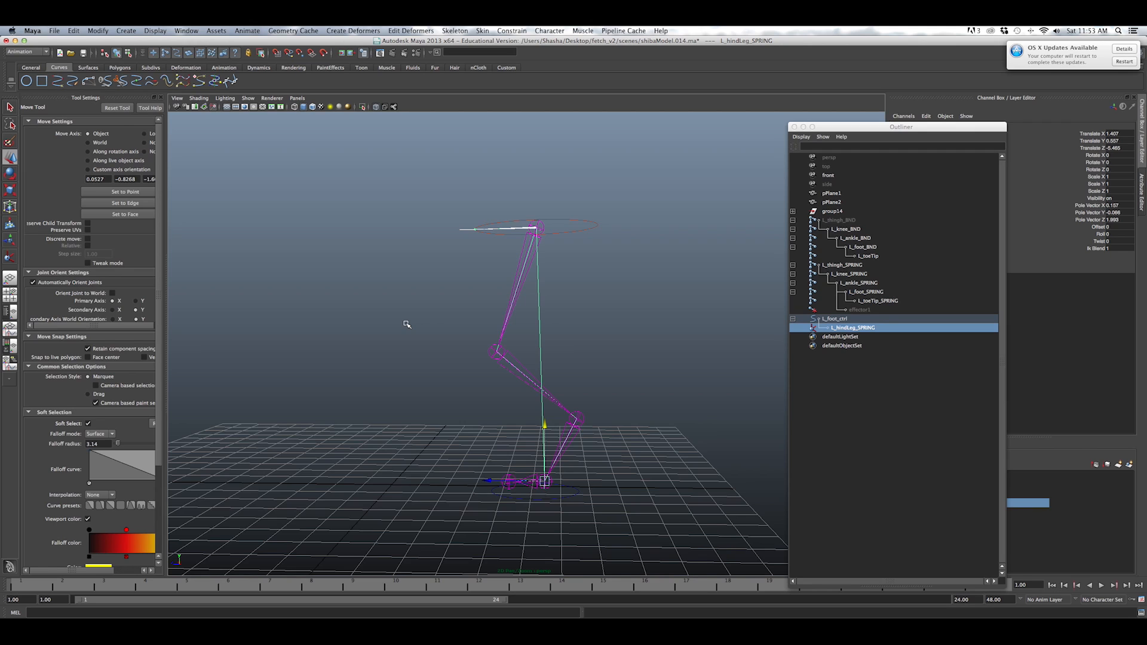
pyautogui.click(226, 68)
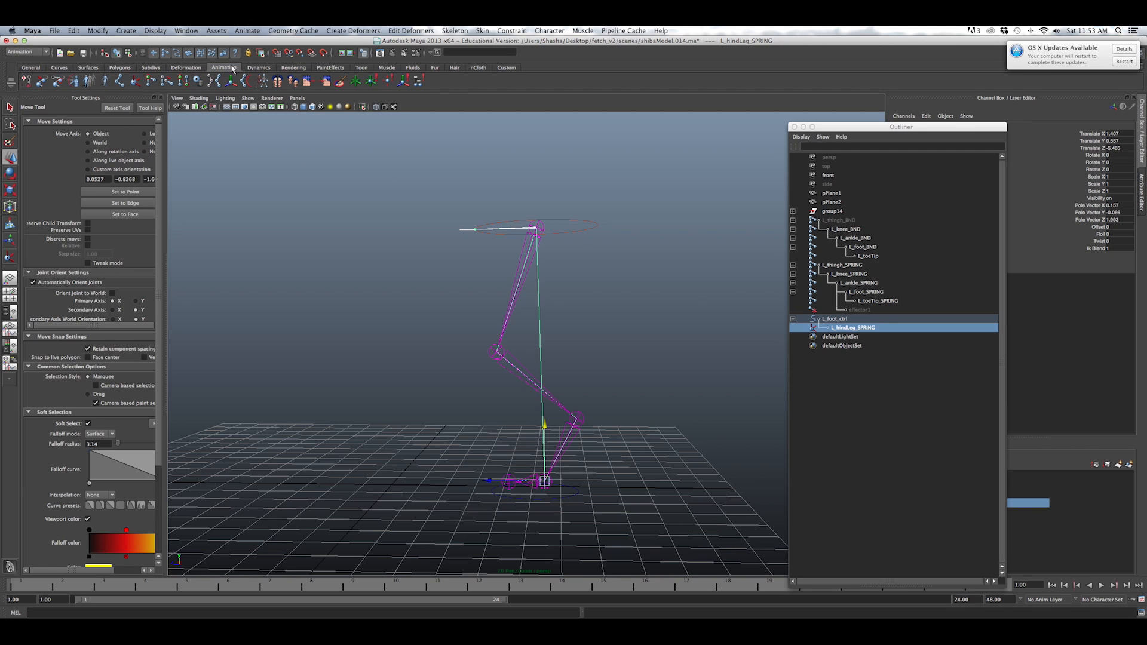
pyautogui.click(356, 81)
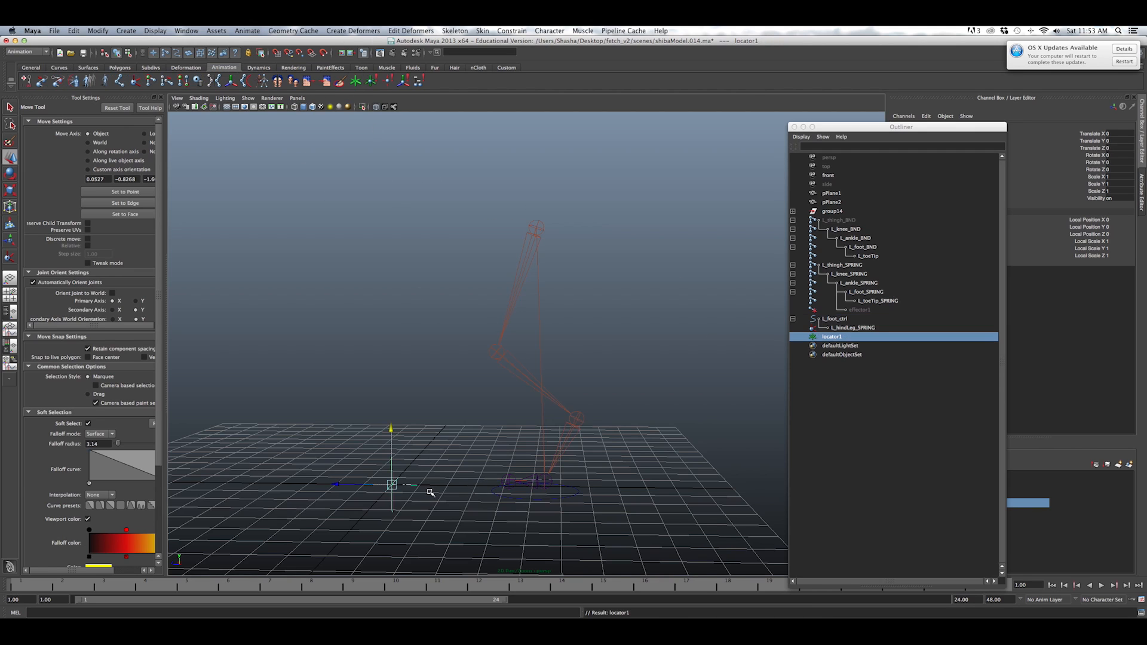
# Parent locator1 under the L_knee_SPRING joint and set its translate and rotate values to 0.
pyautogui.keyDown('alt'); pyautogui.moveTo(428, 482); pyautogui.dragTo(474, 412); pyautogui.keyUp('alt')
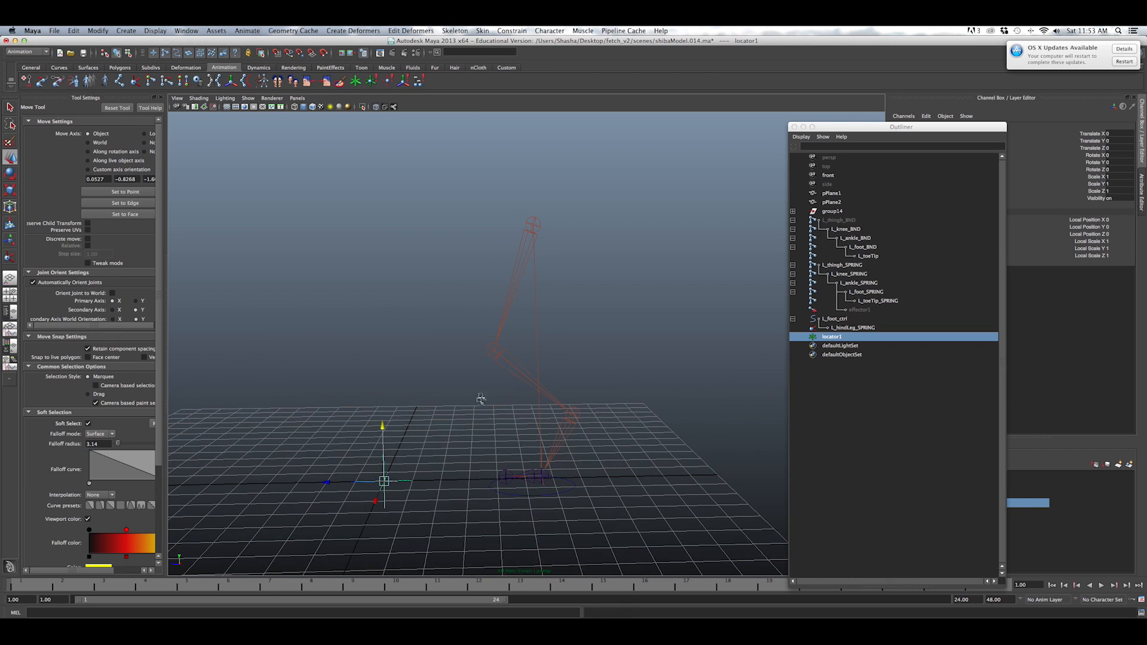
pyautogui.keyDown('shift'); pyautogui.click(515, 364); pyautogui.keyUp('shift')
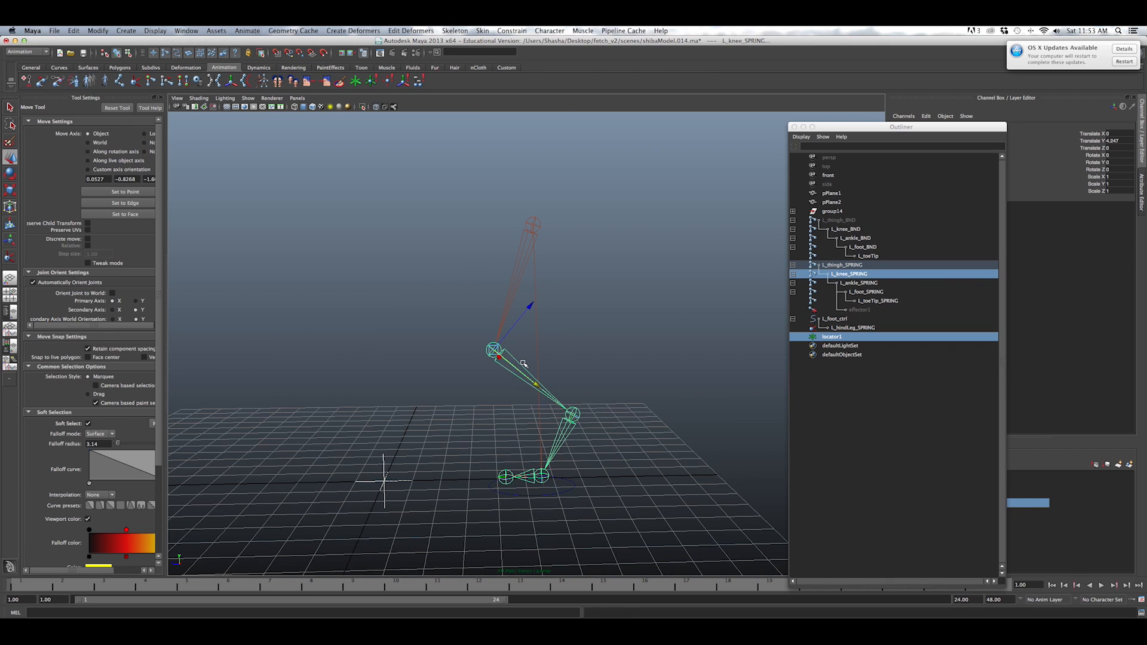
pyautogui.press('p')
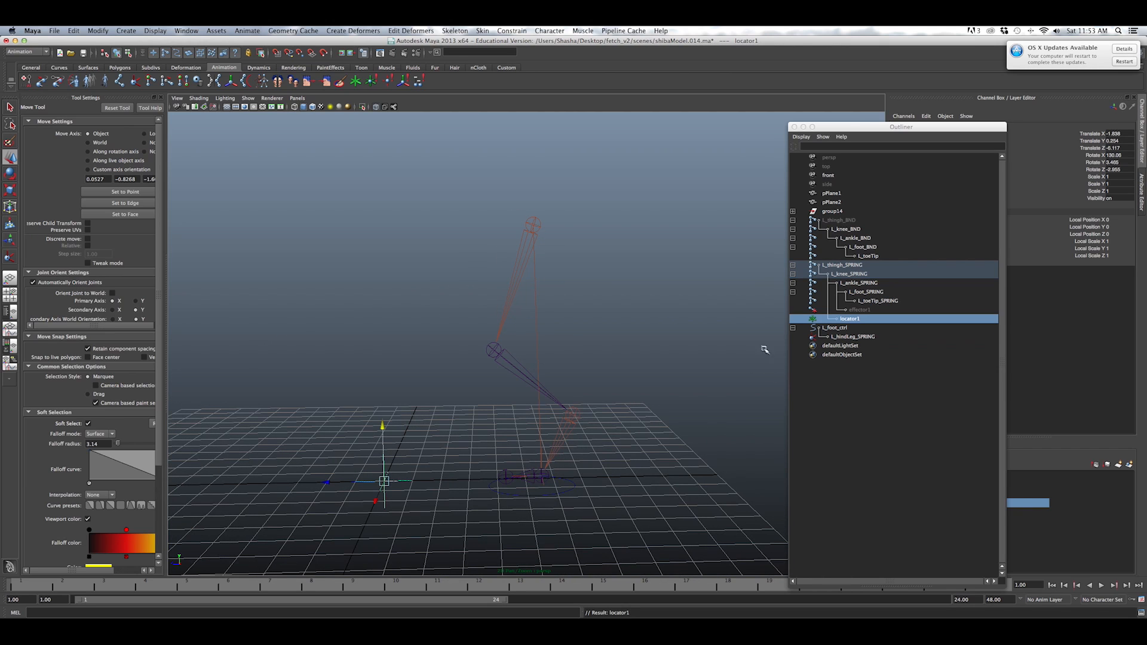
pyautogui.moveTo(1129, 135); pyautogui.dragTo(1121, 170)
pyautogui.write('0')
pyautogui.press('Return')
# Move the locator out in front of the knee and unparent it from L_knee_SPRING.
pyautogui.keyDown('alt'); pyautogui.moveTo(653, 315); pyautogui.dragTo(444, 306); pyautogui.keyUp('alt')
pyautogui.keyDown('alt'); pyautogui.moveTo(444, 317); pyautogui.dragTo(509, 358); pyautogui.keyUp('alt')
pyautogui.keyDown('alt'); pyautogui.moveTo(454, 384); pyautogui.dragTo(494, 362); pyautogui.keyUp('alt')
pyautogui.moveTo(501, 443); pyautogui.dragTo(431, 397)
pyautogui.moveTo(433, 309); pyautogui.dragTo(340, 377)
pyautogui.moveTo(504, 326); pyautogui.dragTo(494, 338)
pyautogui.keyDown('alt'); pyautogui.moveTo(490, 411); pyautogui.dragTo(502, 409); pyautogui.keyUp('alt')
pyautogui.keyDown('alt'); pyautogui.moveTo(502, 409); pyautogui.dragTo(599, 360); pyautogui.keyUp('alt')
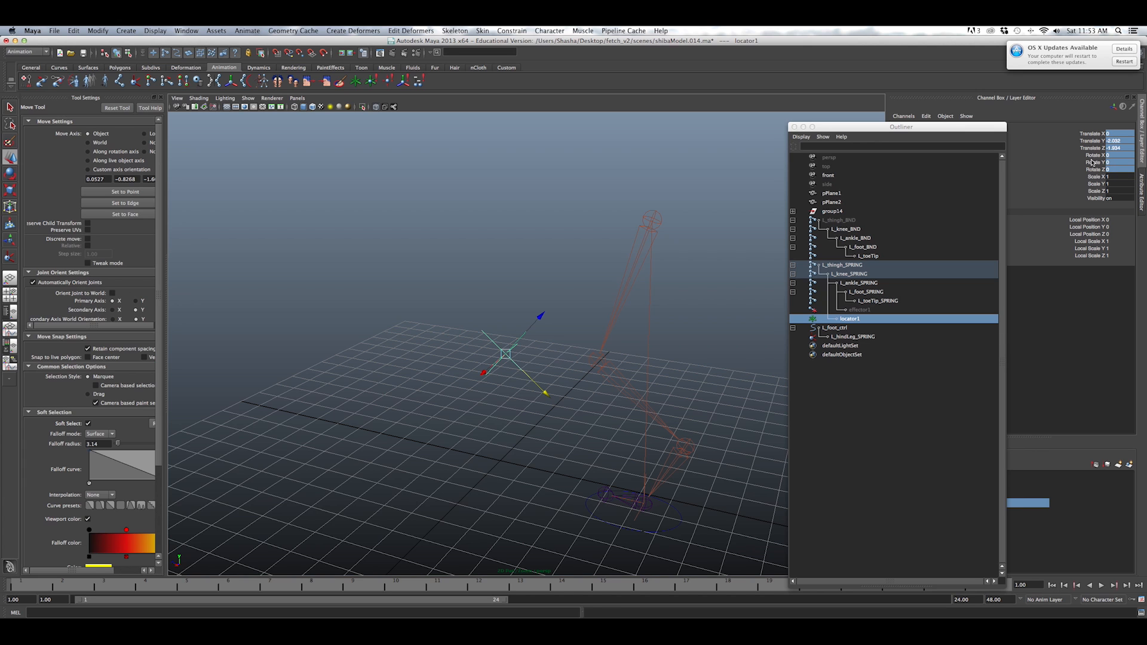
pyautogui.hotkey('shift', 'p')
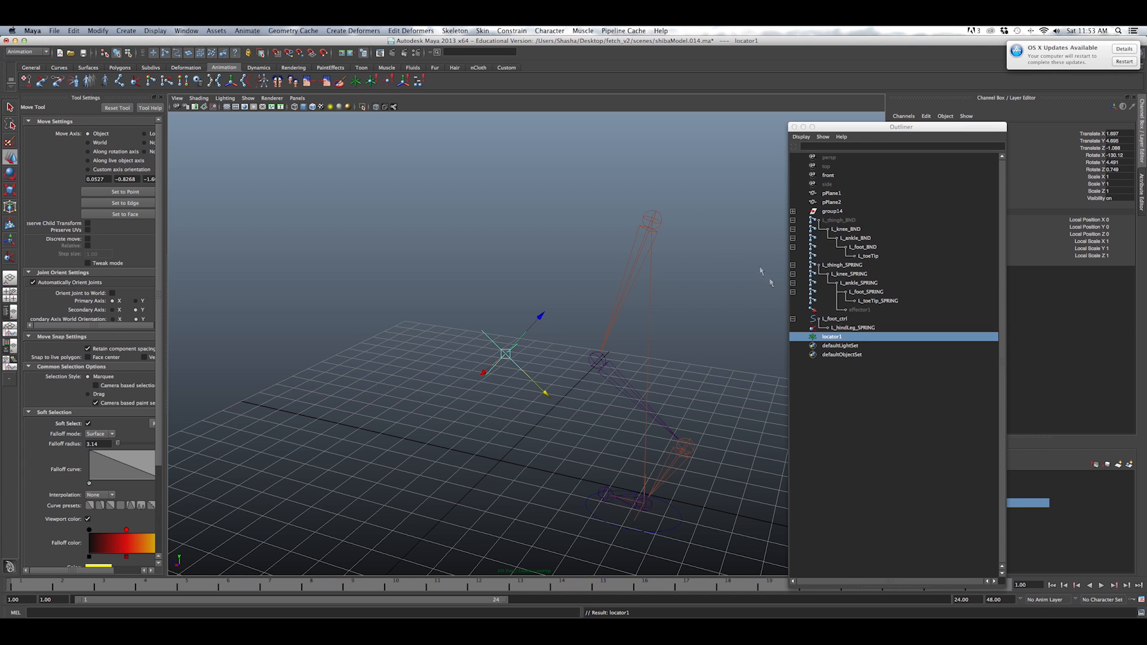
# Create a NURBS circle snapped to the locator's position and scale it down around the locator.
pyautogui.keyDown('alt'); pyautogui.moveTo(545, 291); pyautogui.dragTo(550, 296); pyautogui.keyUp('alt')
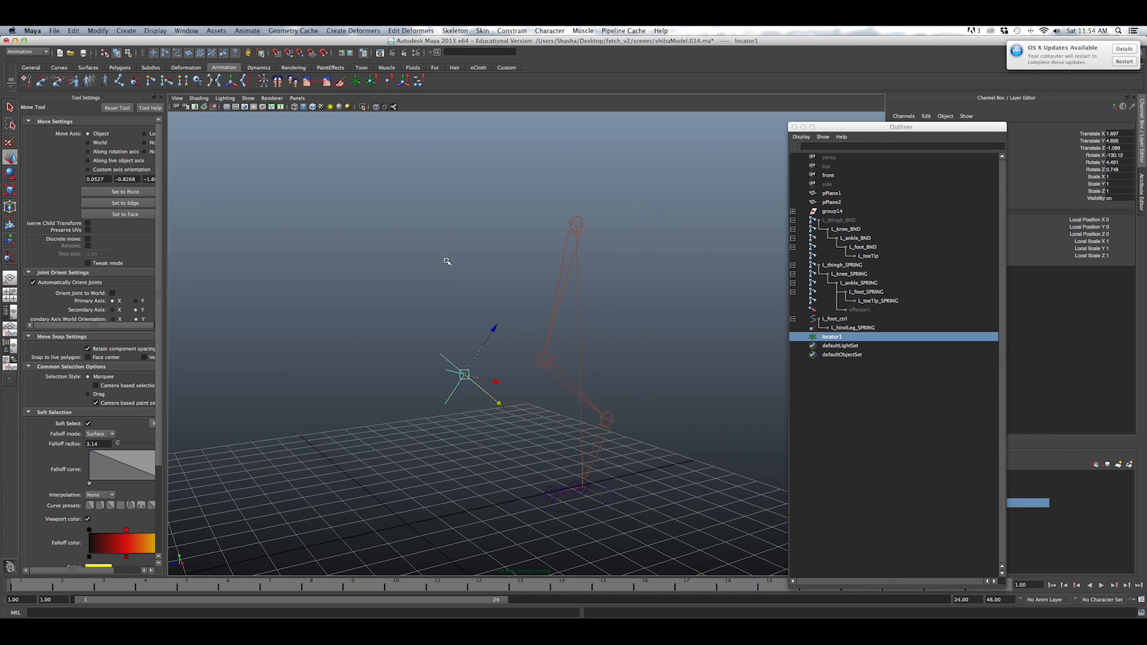
pyautogui.click(60, 68)
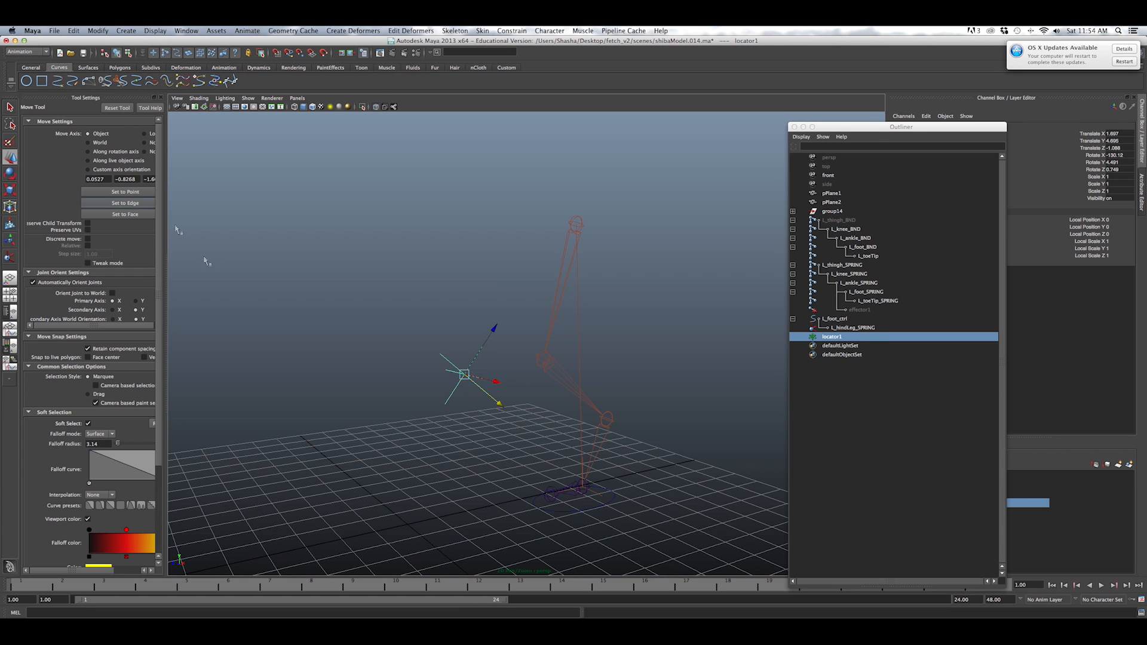
pyautogui.moveTo(457, 379); pyautogui.dragTo(463, 379, button='middle')
pyautogui.press('r')
pyautogui.moveTo(465, 375)
pyautogui.mouseDown()
pyautogui.moveTo(443, 374)
pyautogui.moveTo(484, 380)
pyautogui.mouseUp()
pyautogui.keyDown('alt'); pyautogui.moveTo(485, 381); pyautogui.dragTo(461, 392, button='right'); pyautogui.keyUp('alt')
pyautogui.keyDown('alt'); pyautogui.moveTo(460, 392); pyautogui.dragTo(425, 400); pyautogui.keyUp('alt')
# Freeze the new circle's transformations and parent locator1 under it.
pyautogui.click(98, 30)
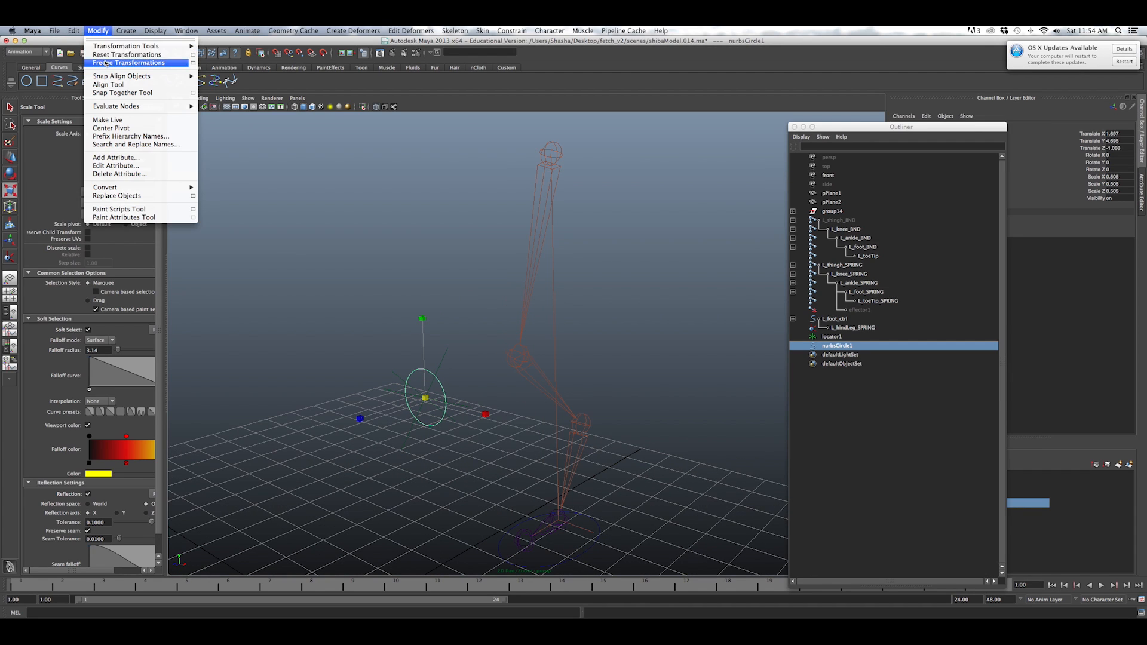
pyautogui.click(108, 58)
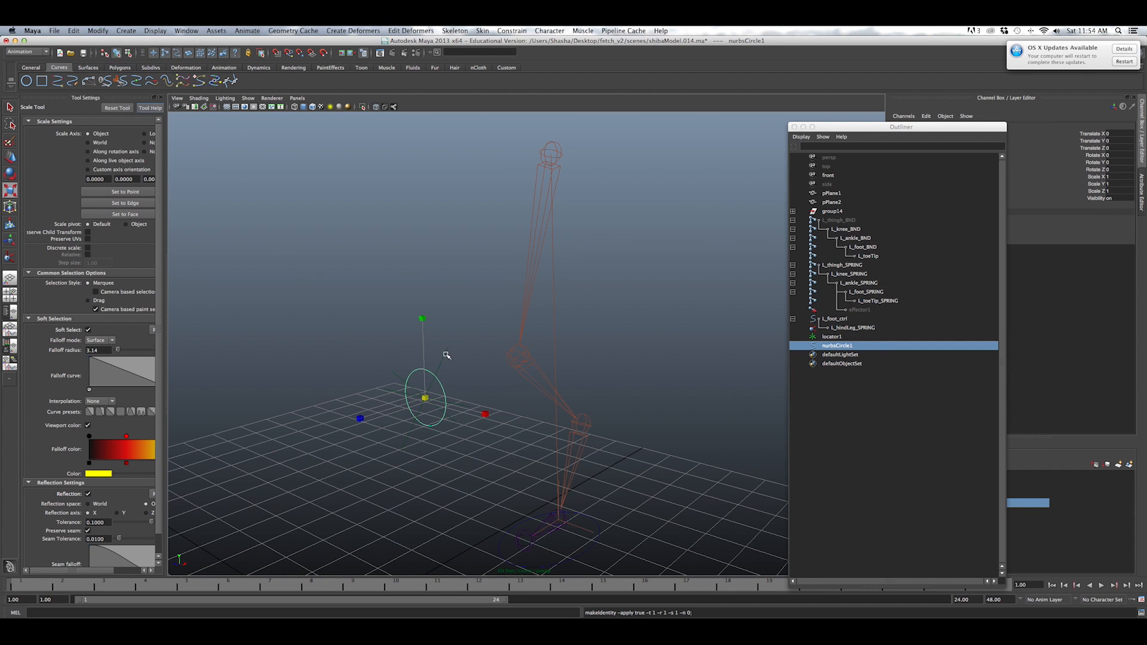
pyautogui.click(441, 368)
pyautogui.keyDown('shift'); pyautogui.click(427, 367); pyautogui.keyUp('shift')
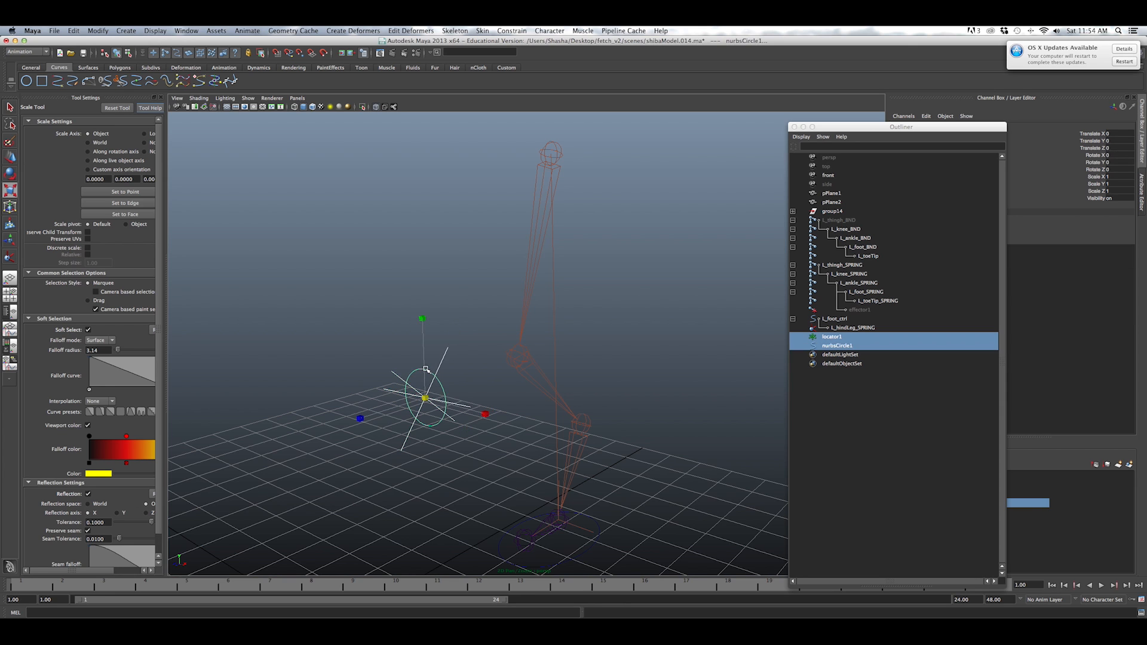
pyautogui.press('p')
# Add a pole vector constraint with weight 1 from locator1 to the L_hindLeg_SPRING IK handle.
pyautogui.click(442, 361)
pyautogui.keyDown('alt'); pyautogui.moveTo(607, 348); pyautogui.dragTo(687, 359); pyautogui.keyUp('alt')
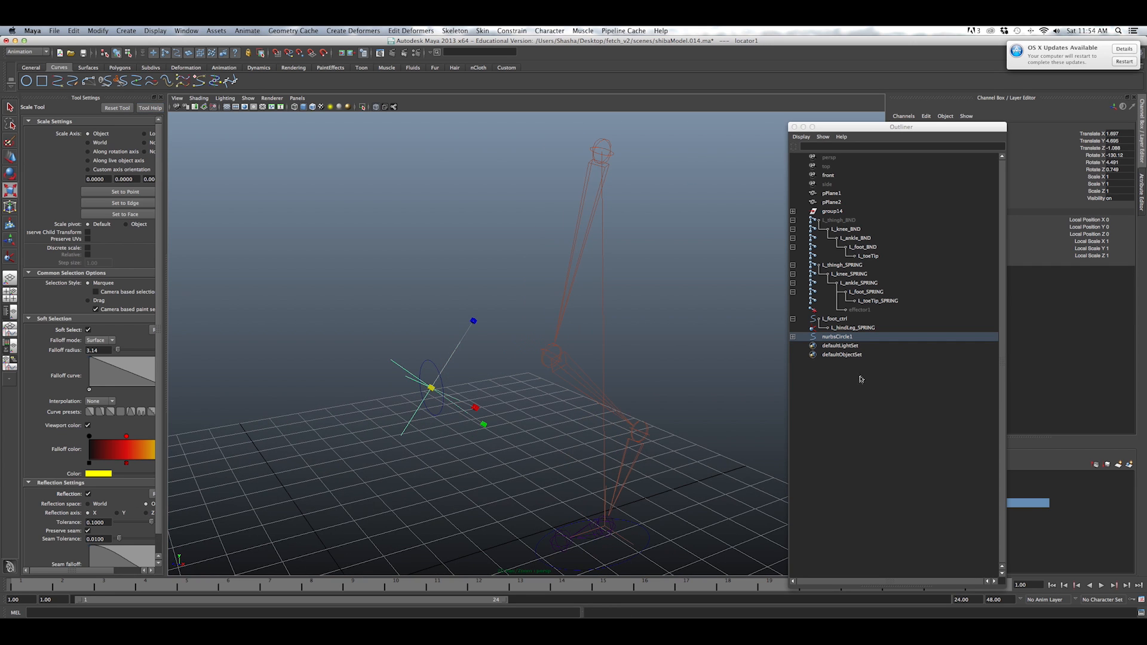
pyautogui.click(854, 329)
pyautogui.keyDown('alt'); pyautogui.moveTo(662, 275); pyautogui.dragTo(622, 84); pyautogui.keyUp('alt')
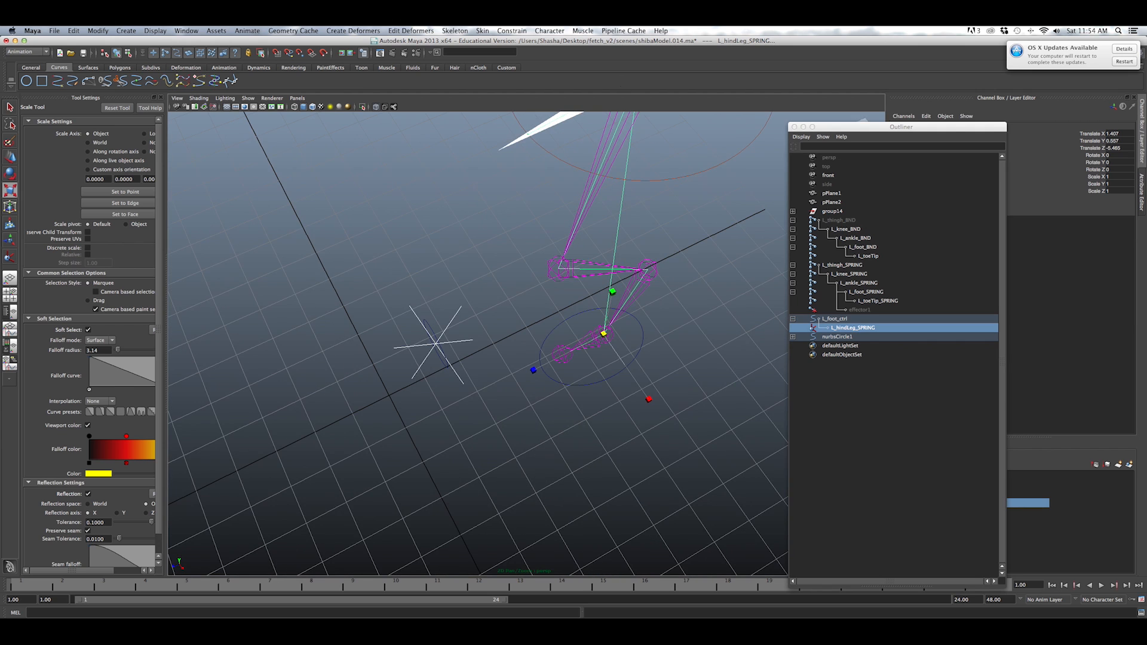
pyautogui.click(512, 31)
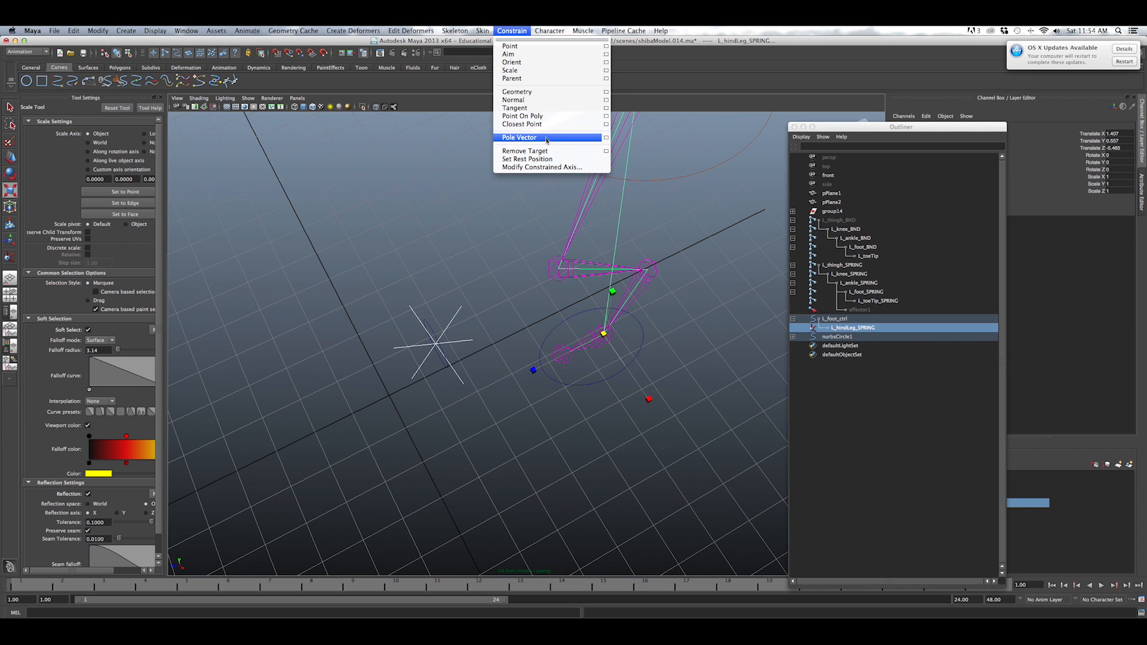
pyautogui.click(606, 137)
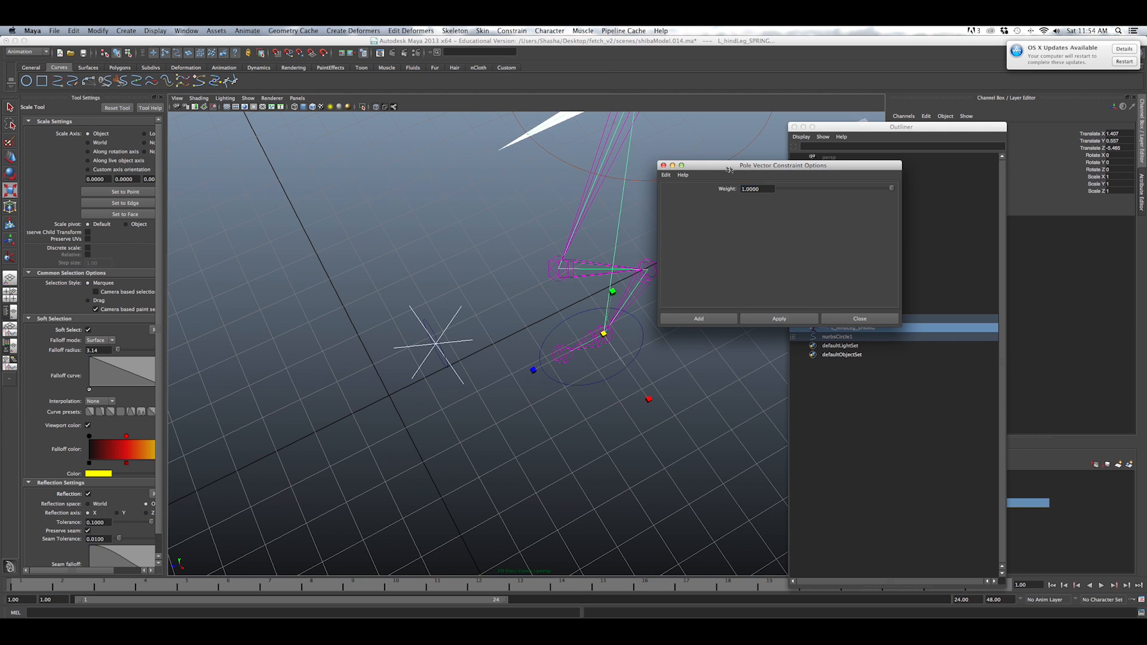
pyautogui.moveTo(720, 165); pyautogui.dragTo(1025, 251)
pyautogui.keyDown('alt'); pyautogui.moveTo(714, 362); pyautogui.dragTo(696, 277); pyautogui.keyUp('alt')
pyautogui.keyDown('alt'); pyautogui.moveTo(696, 276); pyautogui.dragTo(604, 274, button='middle'); pyautogui.keyUp('alt')
pyautogui.keyDown('alt'); pyautogui.moveTo(604, 274); pyautogui.dragTo(593, 361); pyautogui.keyUp('alt')
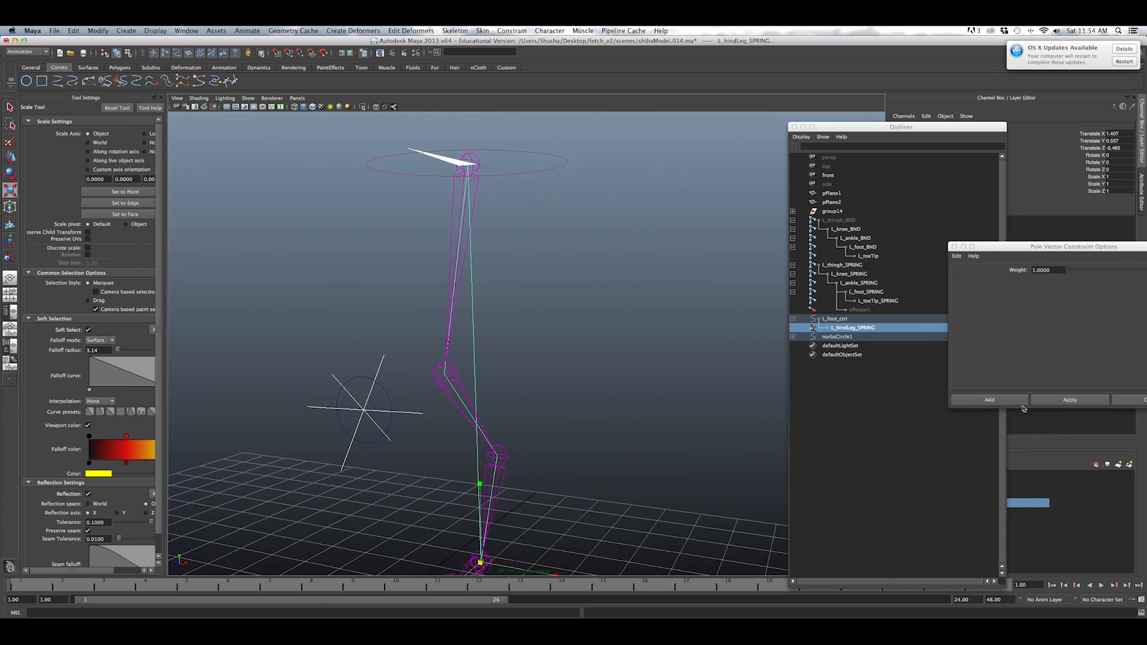
pyautogui.click(989, 400)
pyautogui.moveTo(525, 380)
pyautogui.keyDown('alt'); pyautogui.mouseDown()
pyautogui.moveTo(551, 392)
pyautogui.moveTo(534, 391)
pyautogui.mouseUp(); pyautogui.keyUp('alt')
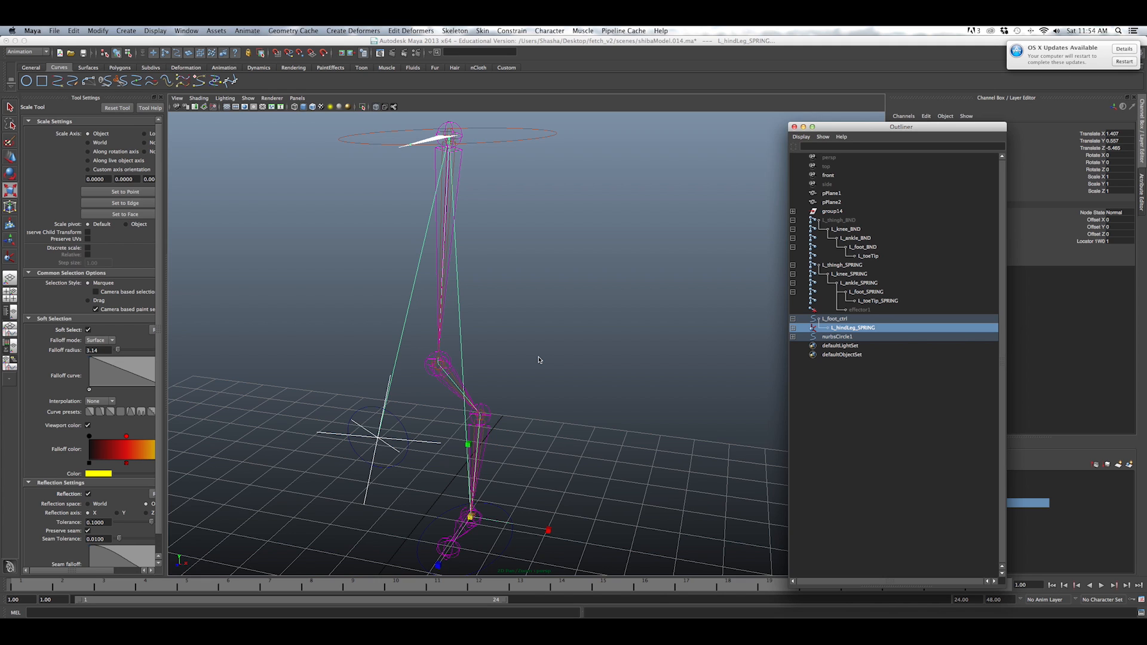
# Undo and redo the pole vector constraint repeatedly to compare the leg's pose with and without it.
pyautogui.hotkey('ctrl', 'z')
pyautogui.hotkey('shift', 'z')
pyautogui.hotkey('ctrl', 'z')
pyautogui.hotkey('shift', 'z')
pyautogui.hotkey('ctrl', 'z')
pyautogui.hotkey('shift', 'z')
pyautogui.hotkey('shift', 'z')
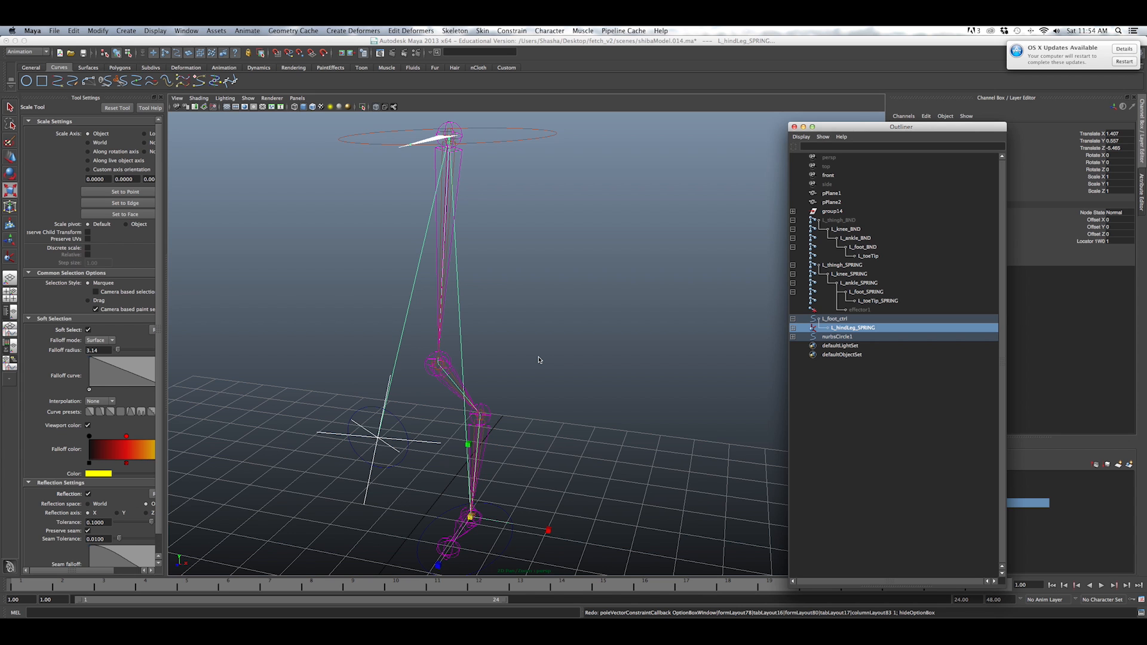
# Test the constrained leg by raising L_foot_ctrl and shifting the nurbsCircle1 knee control, and undo these moves.
pyautogui.moveTo(348, 491); pyautogui.dragTo(402, 515)
pyautogui.keyDown('alt'); pyautogui.moveTo(402, 515); pyautogui.dragTo(374, 387); pyautogui.keyUp('alt')
pyautogui.keyDown('alt'); pyautogui.moveTo(682, 492); pyautogui.dragTo(373, 281); pyautogui.keyUp('alt')
pyautogui.click(316, 279)
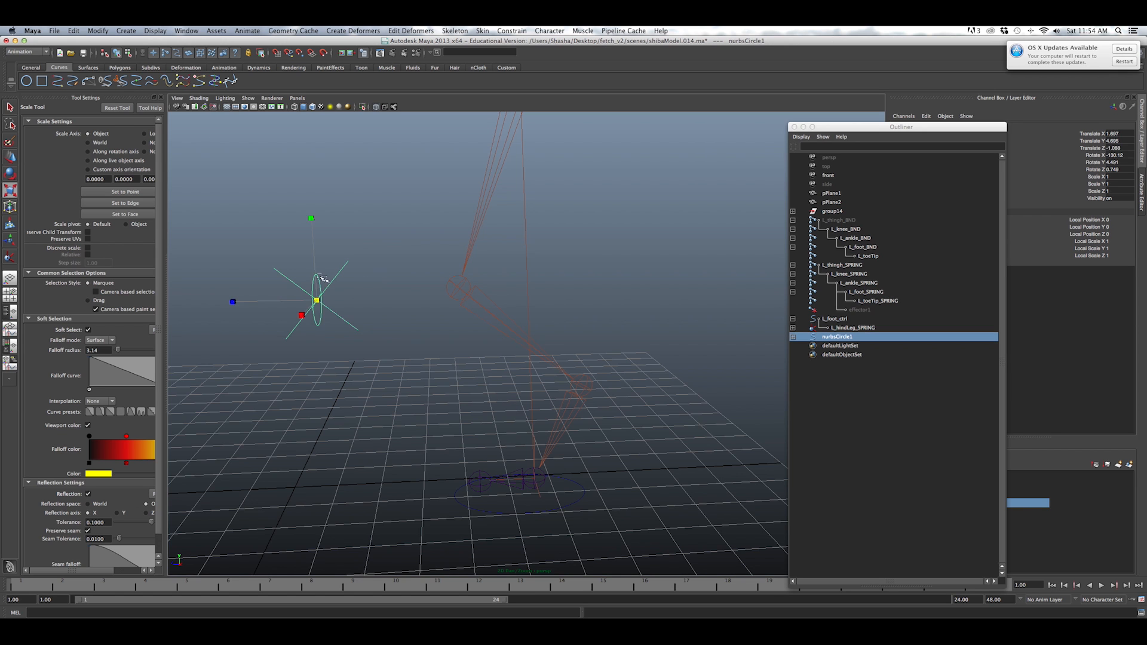
pyautogui.keyDown('alt'); pyautogui.moveTo(317, 277); pyautogui.dragTo(361, 308, button='right'); pyautogui.keyUp('alt')
pyautogui.keyDown('alt'); pyautogui.moveTo(362, 308); pyautogui.dragTo(526, 312); pyautogui.keyUp('alt')
pyautogui.click(573, 468)
pyautogui.press('w')
pyautogui.click(378, 309)
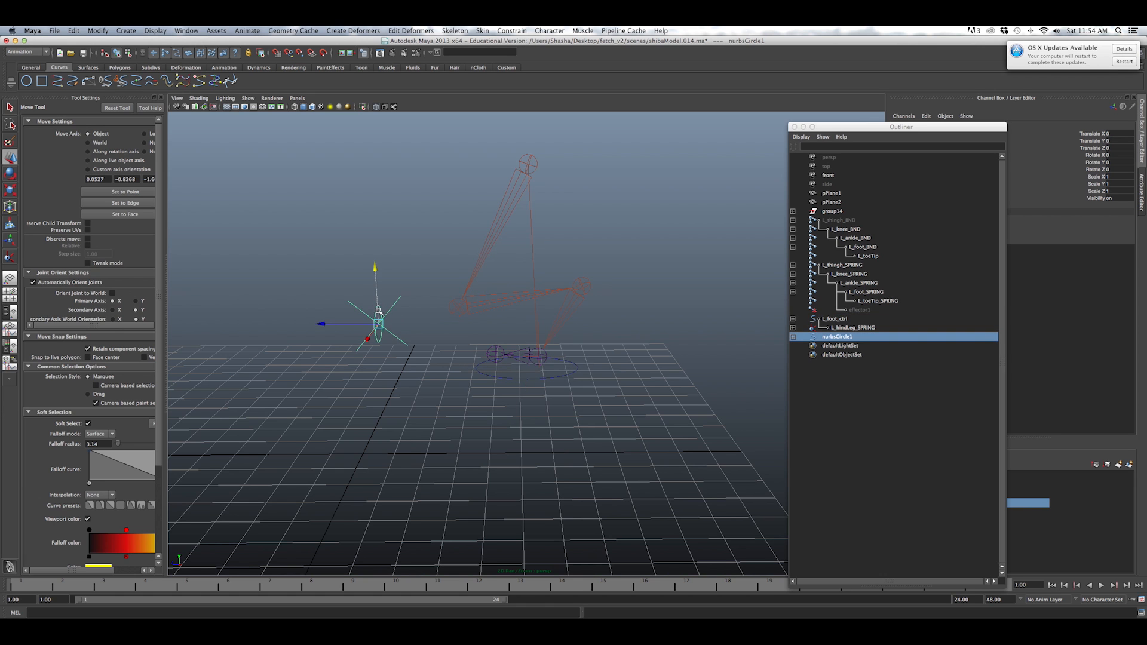
pyautogui.moveTo(378, 323); pyautogui.dragTo(572, 348)
pyautogui.hotkey('ctrl', 'z')
pyautogui.hotkey('ctrl', 'z')
pyautogui.hotkey('ctrl', 'z')
pyautogui.hotkey('ctrl', 'z')
# Lift L_foot_ctrl again to check how the leg bends, and undo the move.
pyautogui.keyDown('alt'); pyautogui.moveTo(585, 387); pyautogui.dragTo(555, 485); pyautogui.keyUp('alt')
pyautogui.moveTo(526, 438); pyautogui.dragTo(509, 332)
pyautogui.hotkey('ctrl', 'z')
# Create an IK handle with the ikSCsolver from L_foot_SPRING to L_toeTip_SPRING.
pyautogui.keyDown('alt'); pyautogui.moveTo(519, 384); pyautogui.dragTo(568, 469); pyautogui.keyUp('alt')
pyautogui.keyDown('alt'); pyautogui.moveTo(568, 468); pyautogui.dragTo(543, 402, button='middle'); pyautogui.keyUp('alt')
pyautogui.scroll(5, 543, 403)
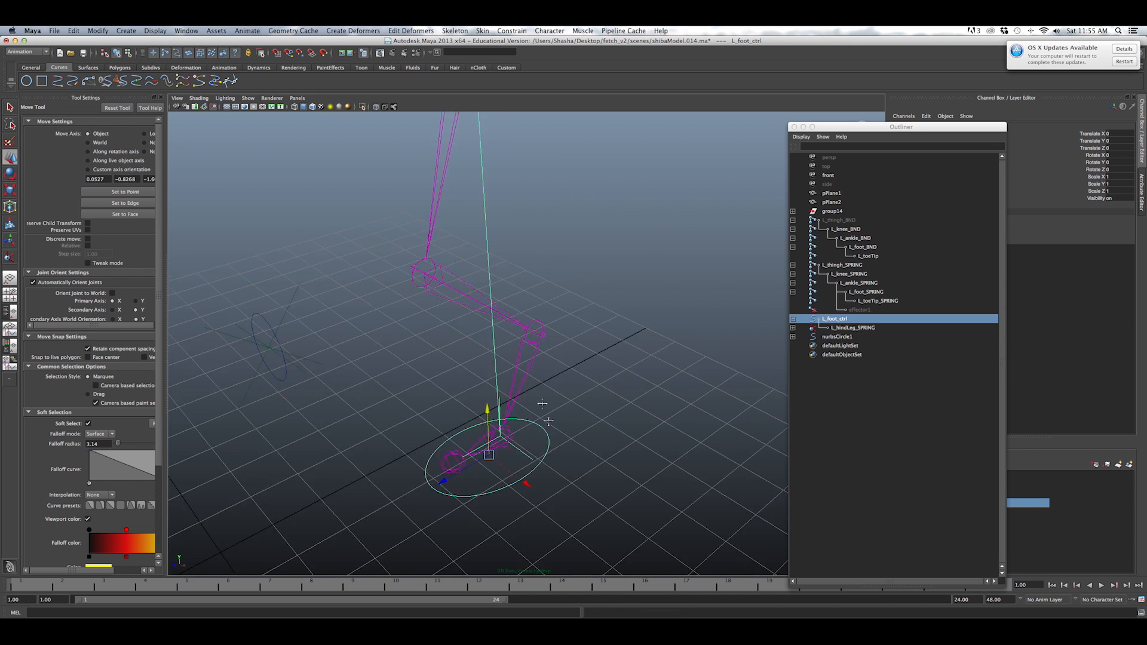
pyautogui.keyDown('alt'); pyautogui.moveTo(530, 393); pyautogui.dragTo(553, 383); pyautogui.keyUp('alt')
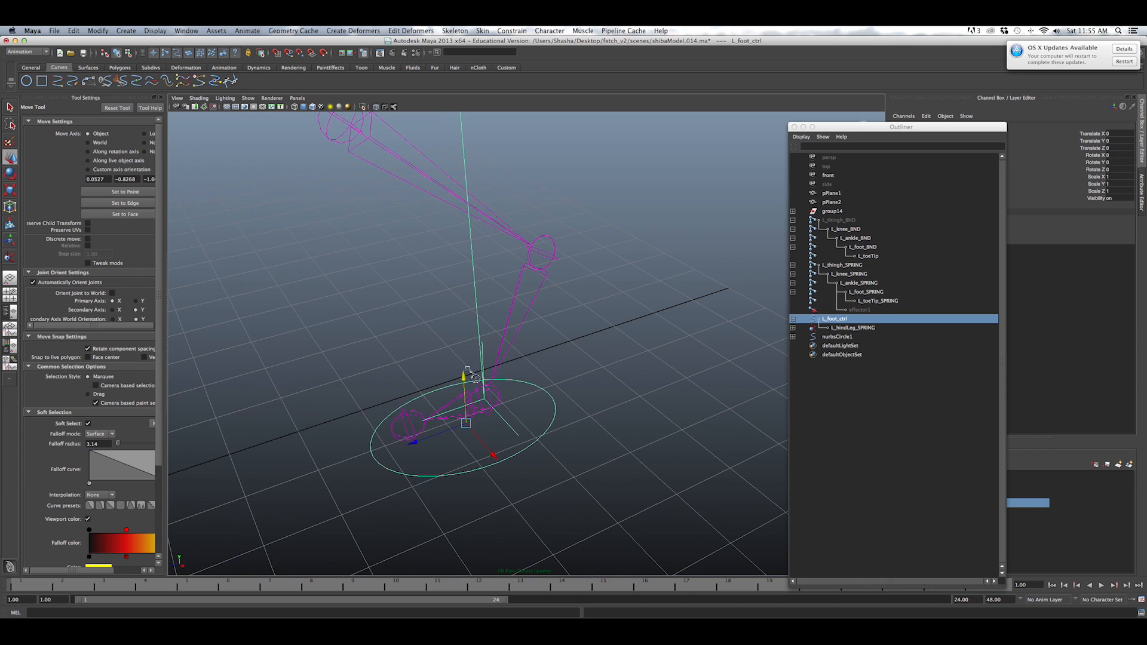
pyautogui.click(225, 69)
pyautogui.click(137, 84)
pyautogui.click(107, 134)
pyautogui.click(111, 143)
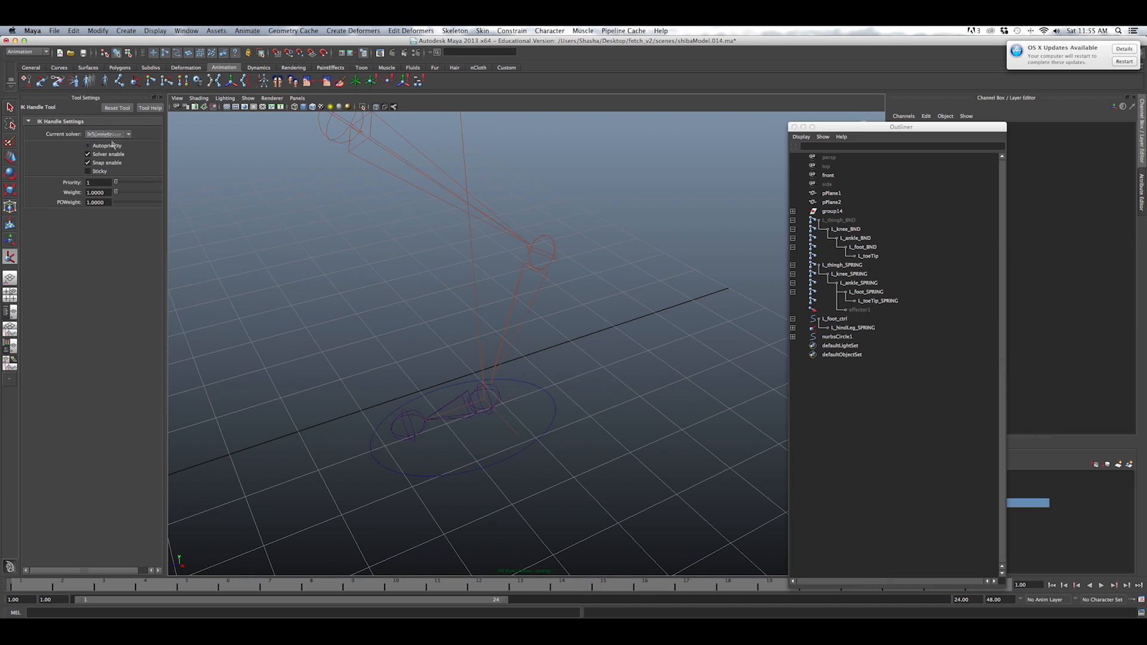
pyautogui.click(394, 430)
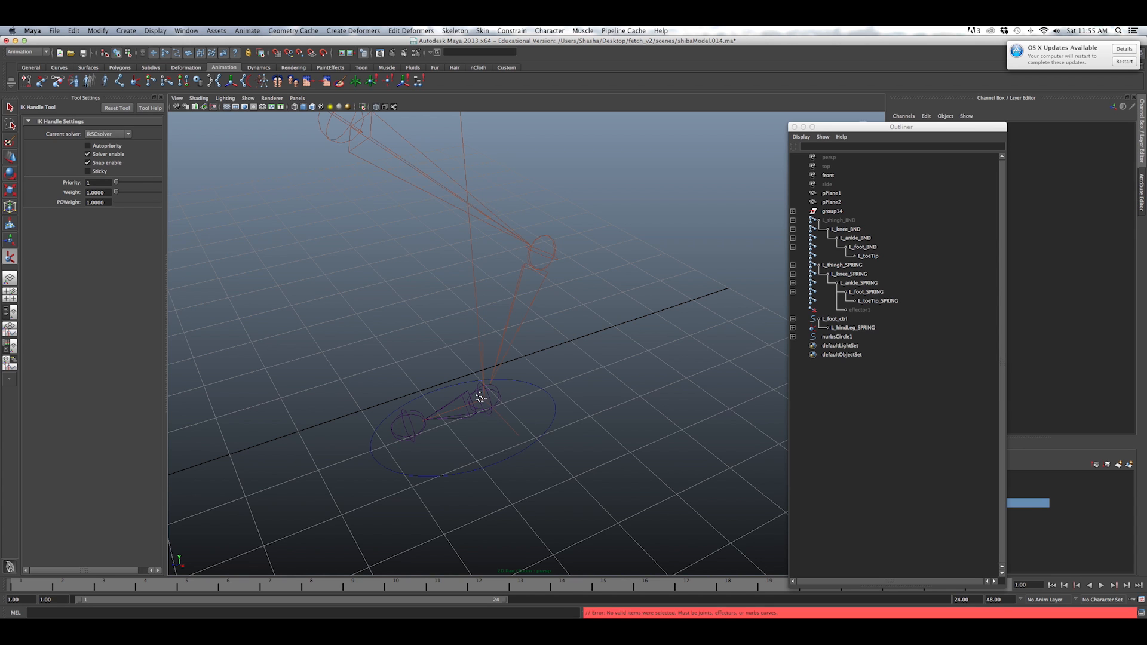
pyautogui.click(481, 398)
pyautogui.click(410, 417)
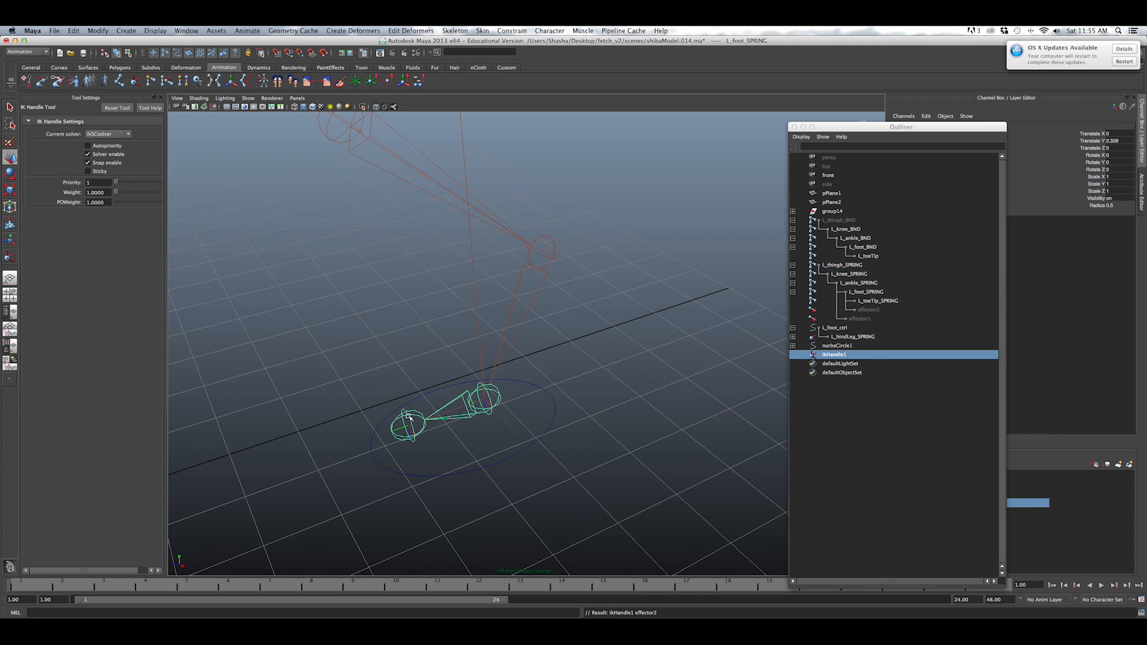
# Parent the new toe IK handle under L_foot_ctrl.
pyautogui.press('w')
pyautogui.keyDown('shift'); pyautogui.click(522, 451); pyautogui.keyUp('shift')
pyautogui.press('p')
# Test the rig with the toe handle by raising L_foot_ctrl and moving the knee control circle, and undo the moves.
pyautogui.click(524, 450)
pyautogui.scroll(-4, 523, 452)
pyautogui.keyDown('alt'); pyautogui.moveTo(522, 452); pyautogui.dragTo(437, 340); pyautogui.keyUp('alt')
pyautogui.moveTo(439, 387); pyautogui.dragTo(436, 306)
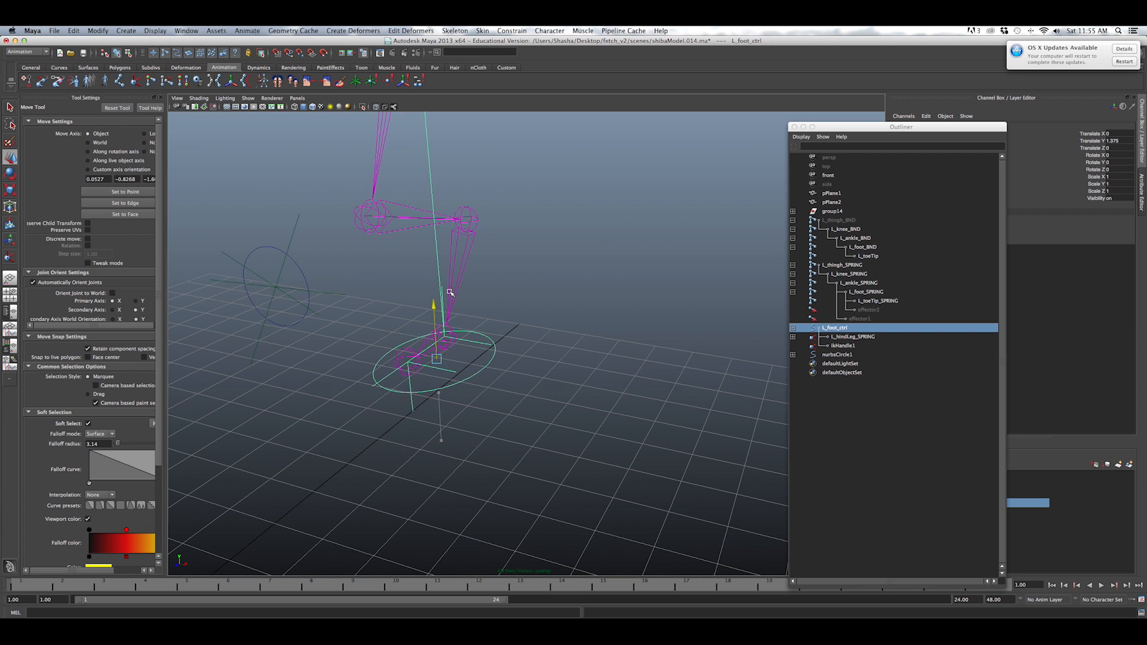
pyautogui.press('q')
pyautogui.click(301, 271)
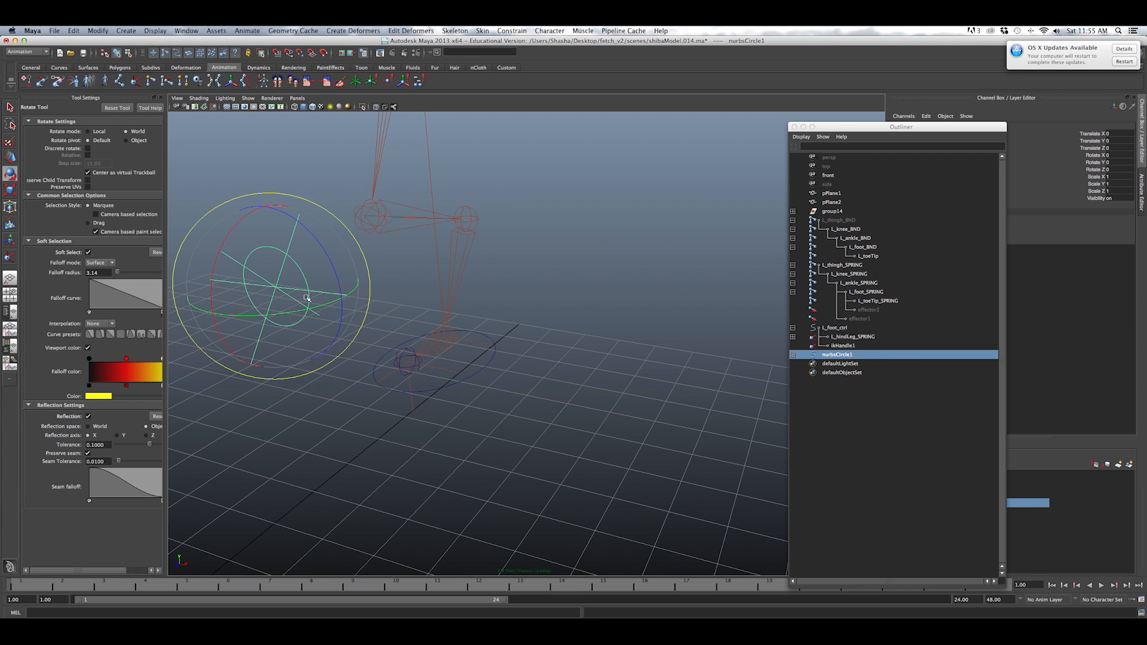
pyautogui.press('w')
pyautogui.moveTo(324, 295); pyautogui.dragTo(224, 287)
pyautogui.press('z')
pyautogui.press('z')
pyautogui.press('z')
pyautogui.keyDown('alt'); pyautogui.moveTo(531, 442); pyautogui.dragTo(490, 472, button='right'); pyautogui.keyUp('alt')
pyautogui.keyDown('alt'); pyautogui.moveTo(490, 472); pyautogui.dragTo(406, 462); pyautogui.keyUp('alt')
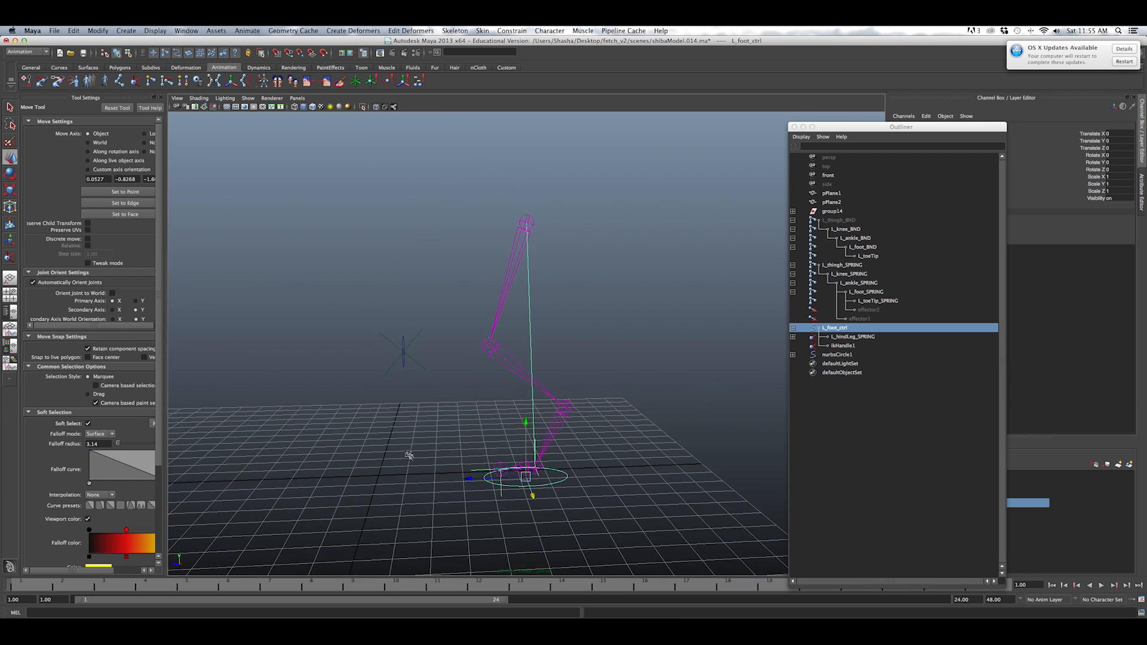
# Raise L_foot_ctrl once more to check the leg from the side, and undo the move.
pyautogui.keyDown('alt'); pyautogui.moveTo(405, 462); pyautogui.dragTo(415, 437, button='right'); pyautogui.keyUp('alt')
pyautogui.scroll(-3, 454, 457)
pyautogui.click(575, 500)
pyautogui.click(572, 499)
pyautogui.keyDown('alt'); pyautogui.moveTo(571, 500); pyautogui.dragTo(557, 496); pyautogui.keyUp('alt')
pyautogui.moveTo(536, 447); pyautogui.dragTo(535, 391)
pyautogui.press('z')
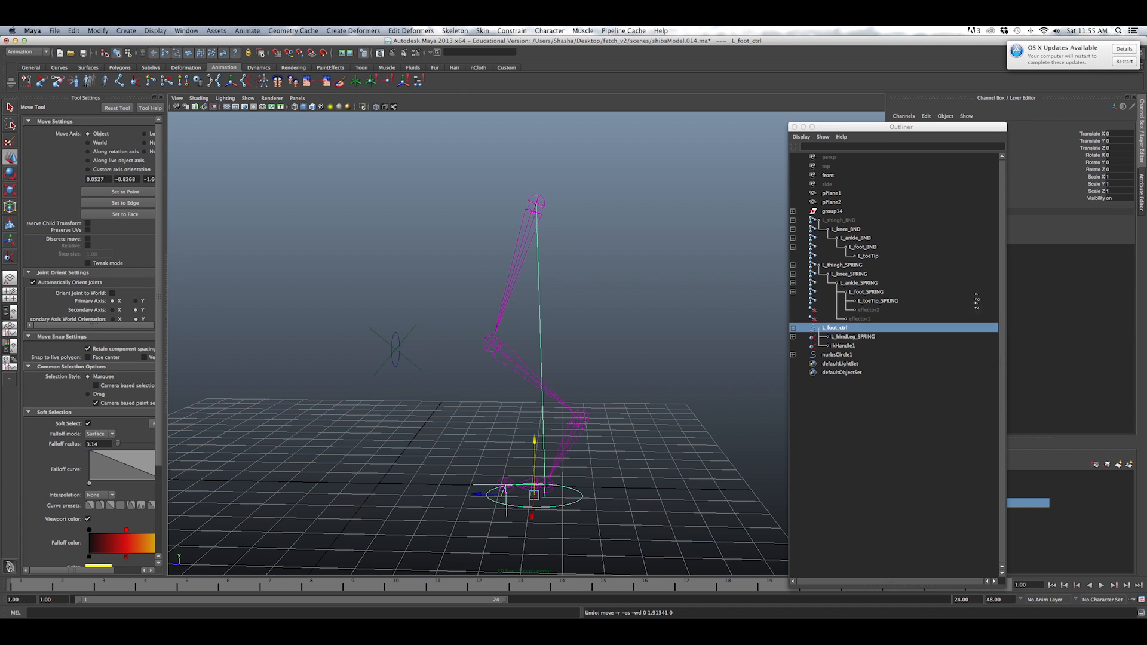
# Hide the SPRING joint chain and unhide the BND joint chain.
pyautogui.click(855, 225)
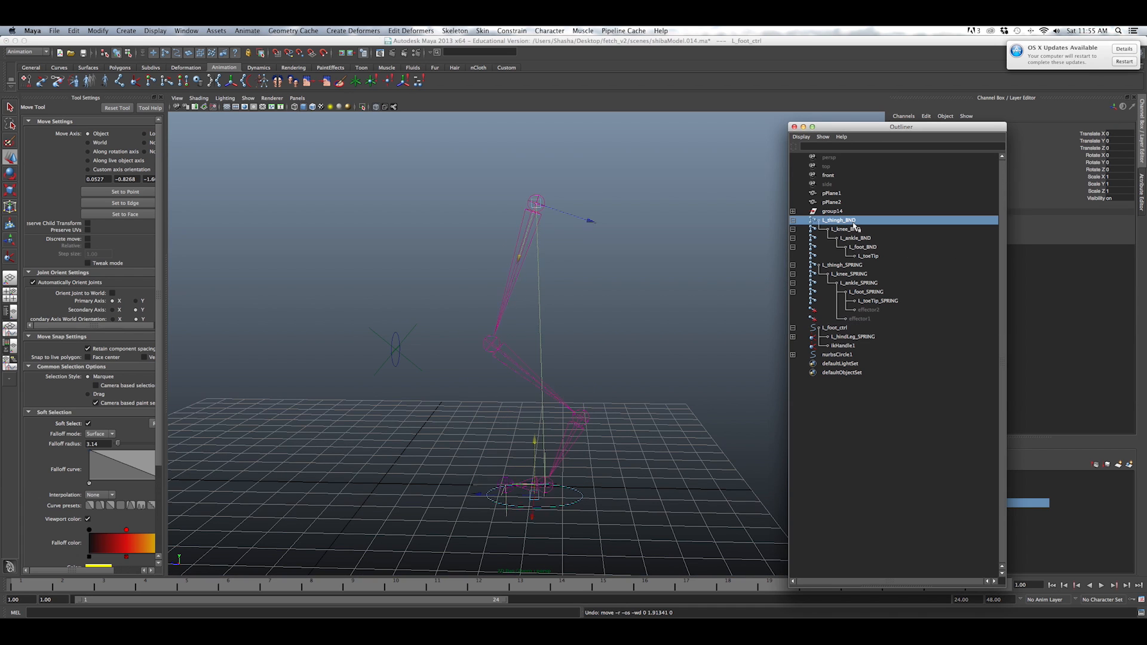
pyautogui.click(853, 265)
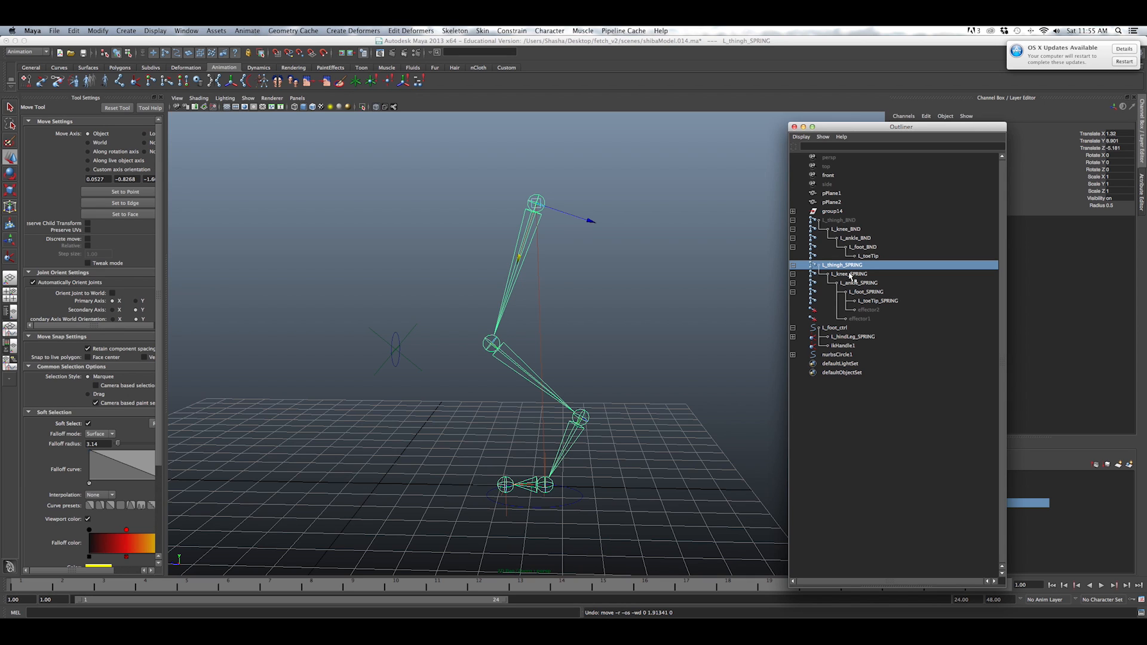
pyautogui.hotkey('ctrl', 'h')
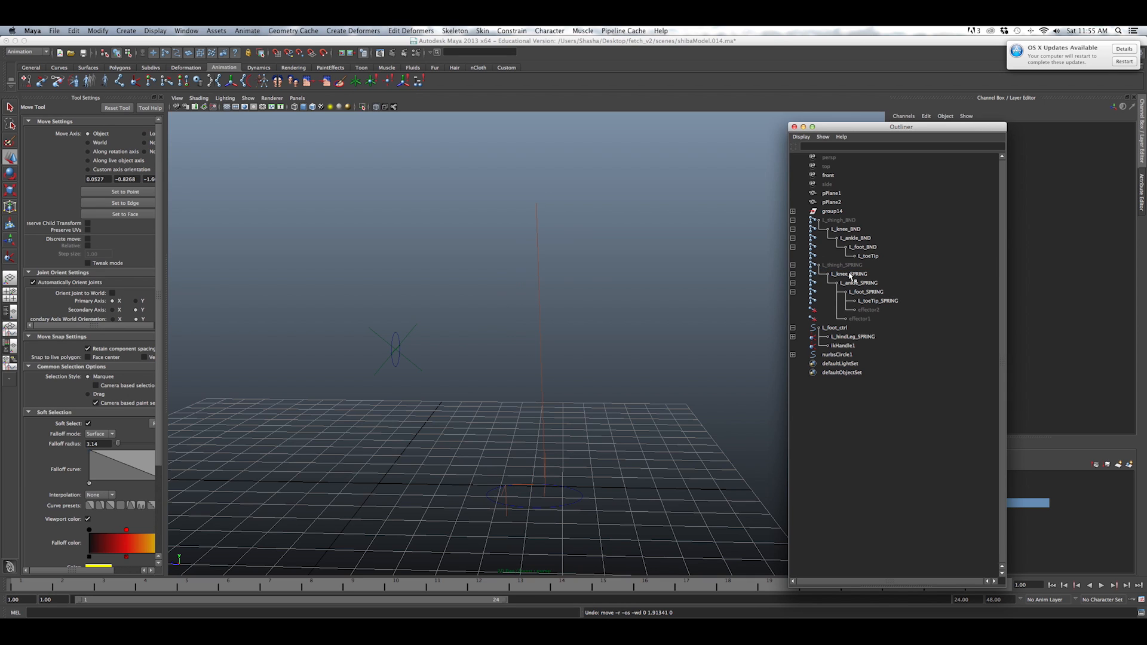
pyautogui.click(838, 222)
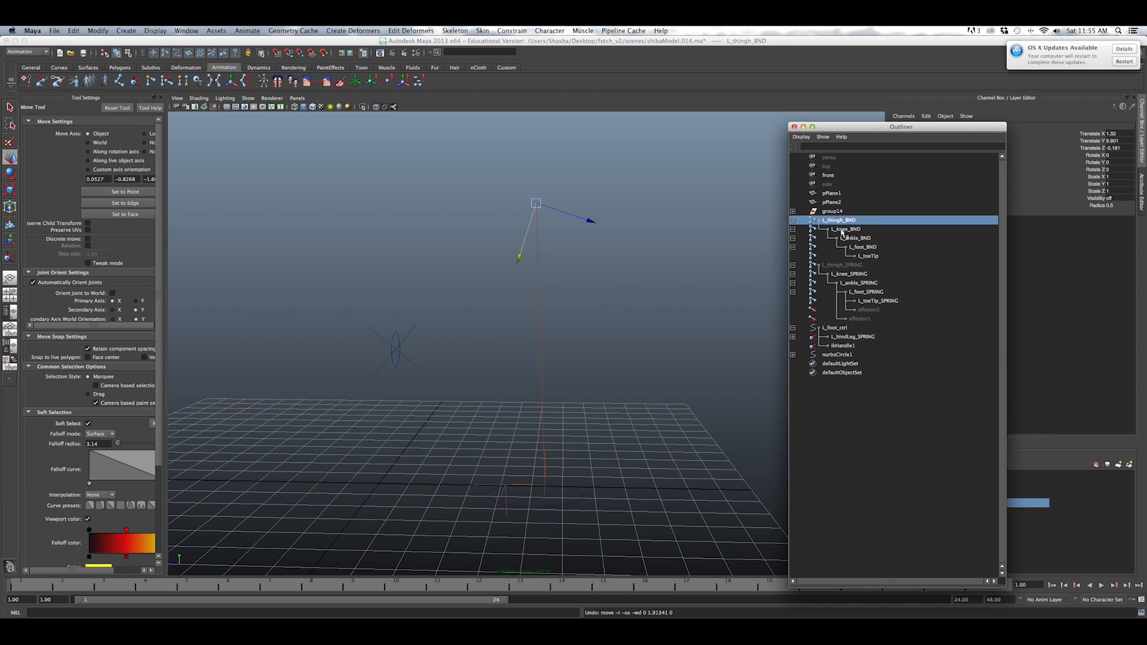
pyautogui.hotkey('shift', 'h')
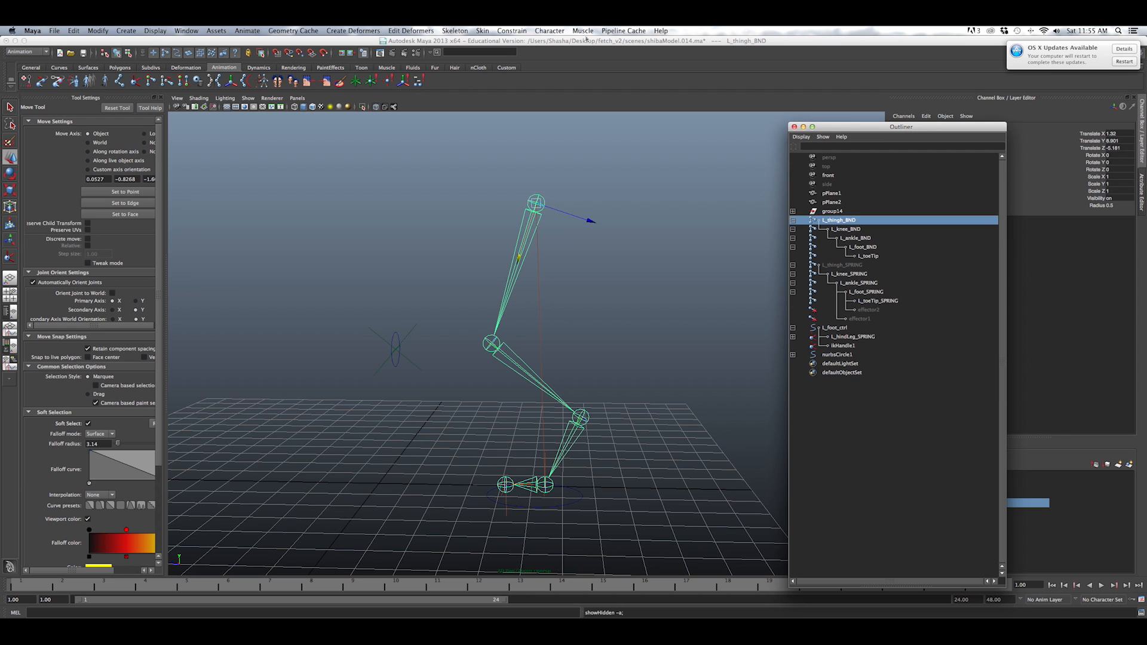
# Create an ikRPsolver IK handle from L_knee_BND to L_foot_BND on the bind chain.
pyautogui.click(136, 81)
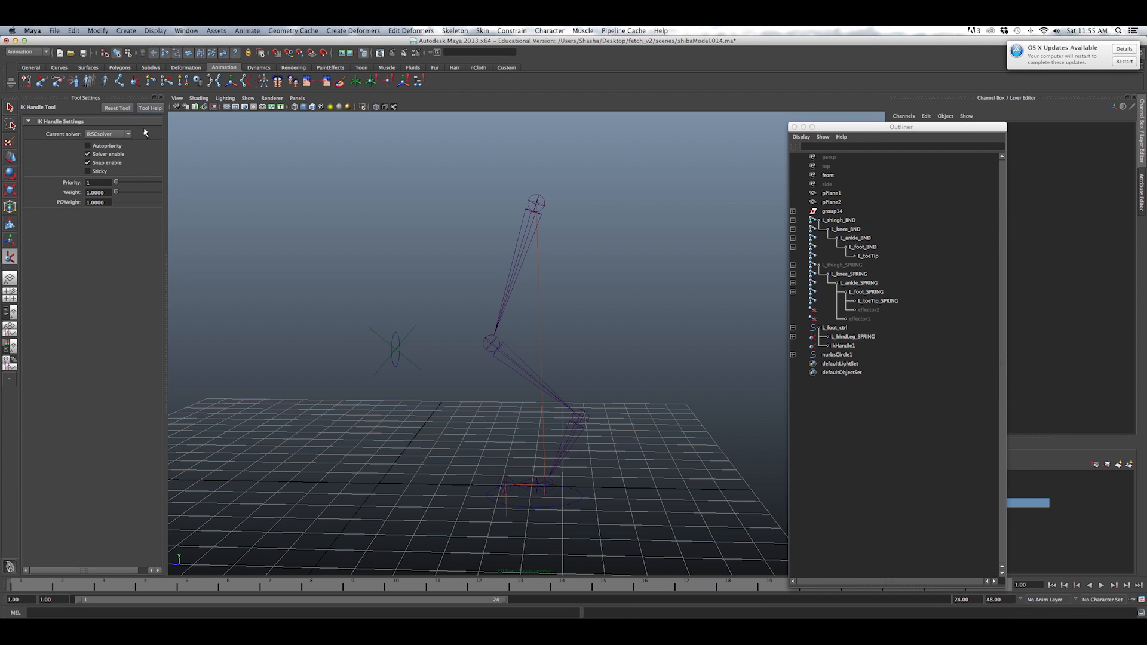
pyautogui.click(106, 136)
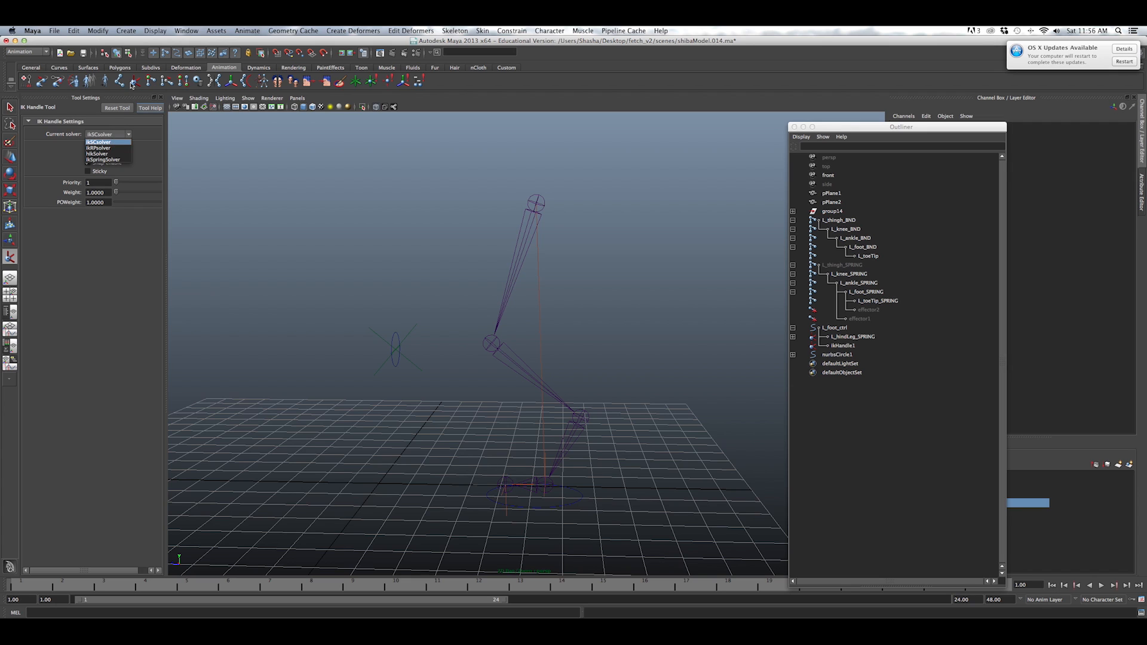
pyautogui.click(99, 148)
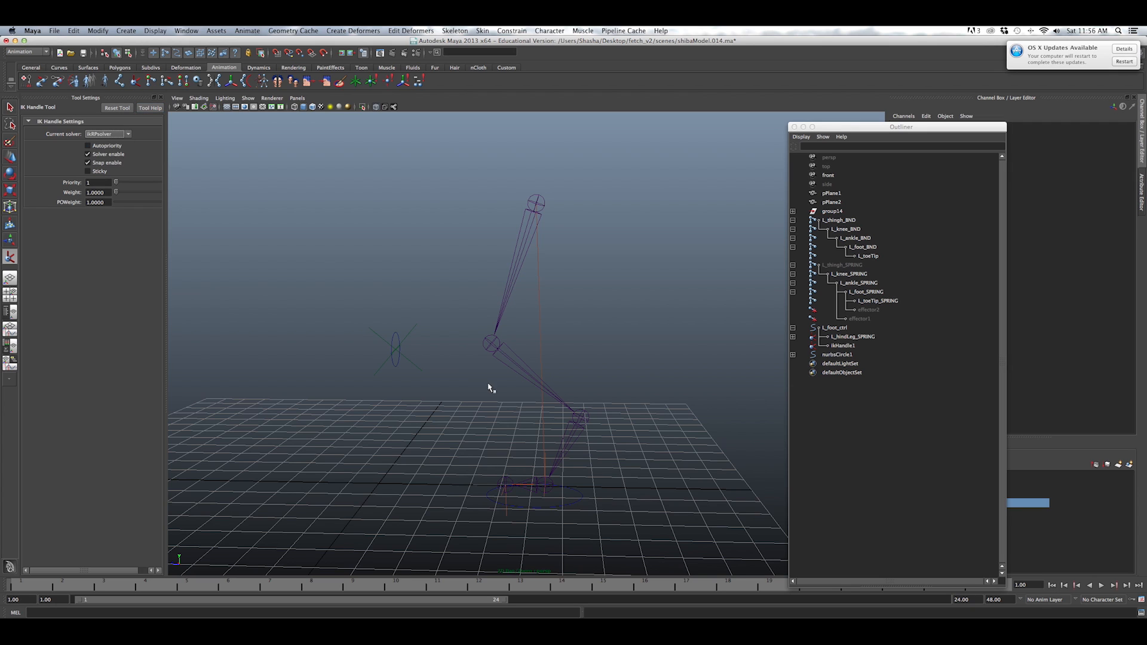
pyautogui.click(491, 342)
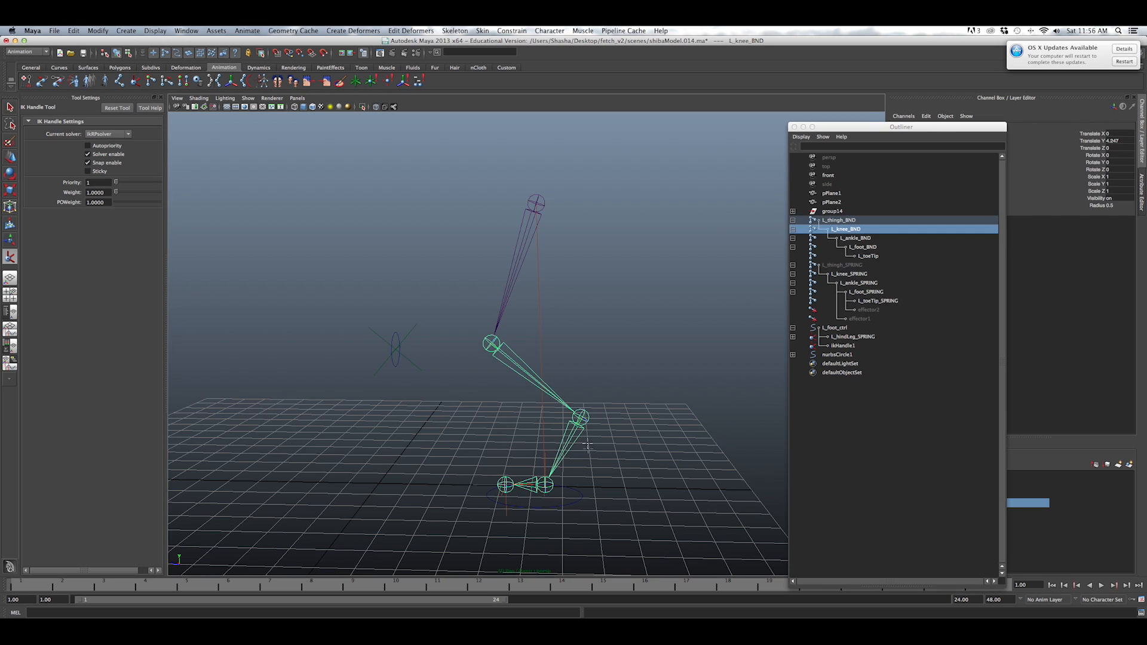
pyautogui.click(548, 483)
# Rename the new knee-to-foot IK handle as L_hindLeg_RPIK.
pyautogui.keyDown('alt'); pyautogui.moveTo(563, 400); pyautogui.dragTo(430, 358); pyautogui.keyUp('alt')
pyautogui.doubleClick(845, 374)
pyautogui.write('L_hindLe')
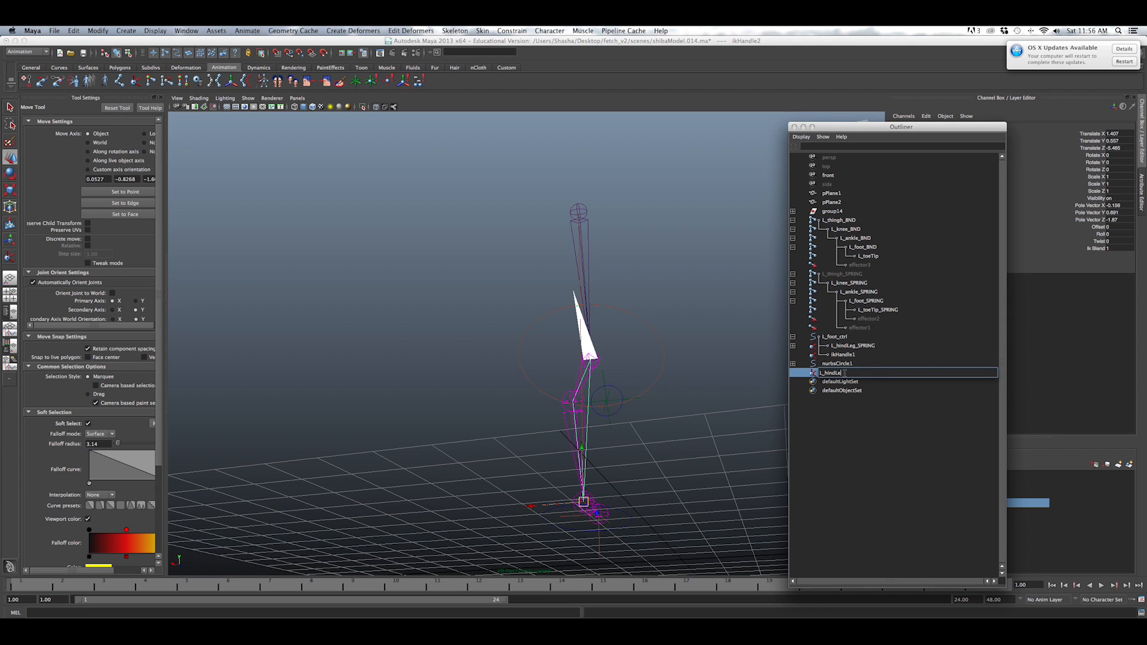
pyautogui.write('g_RPIK')
pyautogui.press('Return')
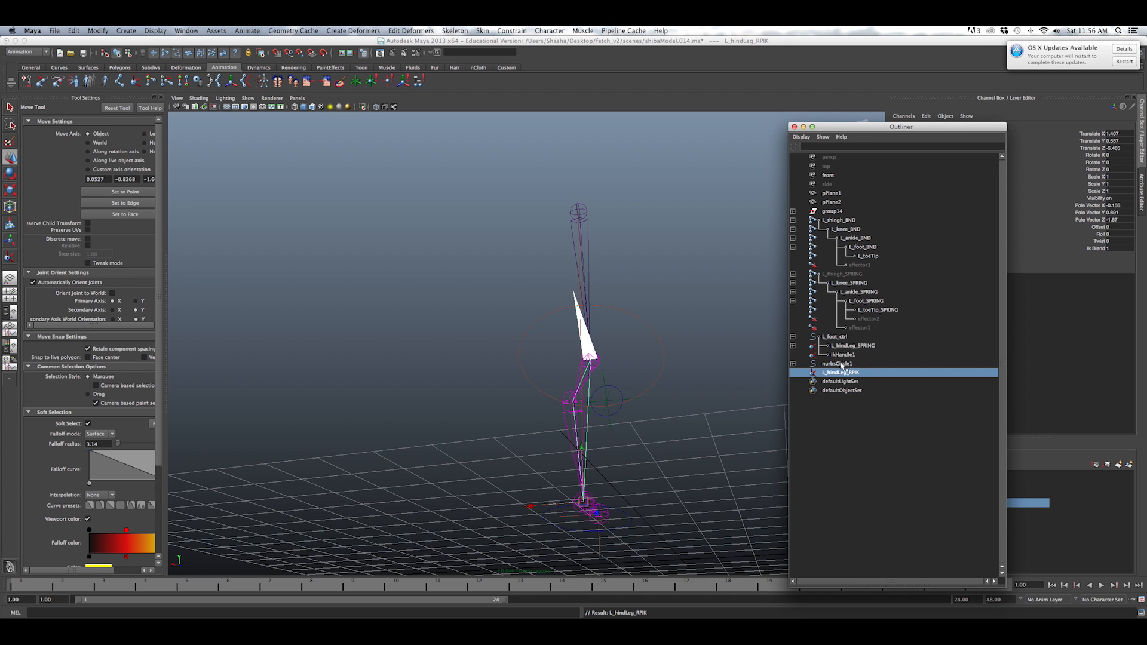
# Parent L_hindLeg_RPIK under L_foot_ctrl.
pyautogui.scroll(-3, 535, 464)
pyautogui.keyDown('alt'); pyautogui.moveTo(530, 465); pyautogui.dragTo(600, 486); pyautogui.keyUp('alt')
pyautogui.scroll(4, 551, 515)
pyautogui.keyDown('alt'); pyautogui.moveTo(550, 515); pyautogui.dragTo(604, 476); pyautogui.keyUp('alt')
pyautogui.keyDown('shift'); pyautogui.click(605, 475); pyautogui.keyUp('shift')
pyautogui.press('p')
# Raise L_foot_ctrl to test the L_hindLeg_RPIK handle, and undo the move.
pyautogui.click(606, 475)
pyautogui.moveTo(563, 408); pyautogui.dragTo(600, 352)
pyautogui.press('super+z')
pyautogui.press('super+z')
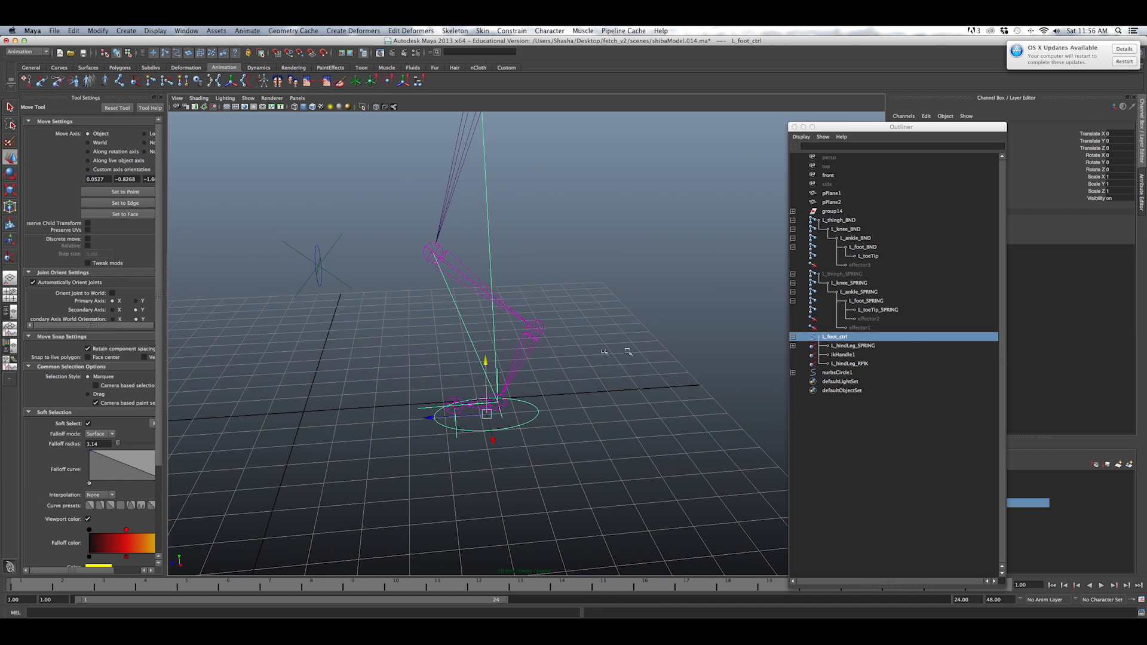
# Hide the L_hindLeg_SPRING and ikHandle1 handles under L_foot_ctrl.
pyautogui.click(855, 355)
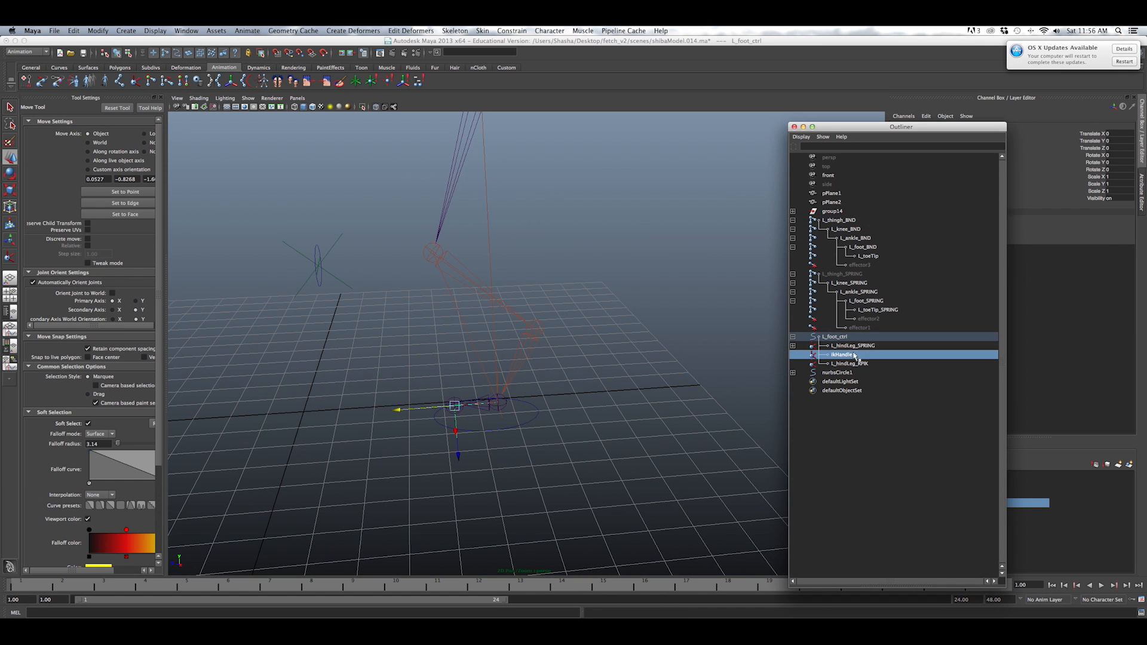
pyautogui.keyDown('shift'); pyautogui.click(872, 348); pyautogui.keyUp('shift')
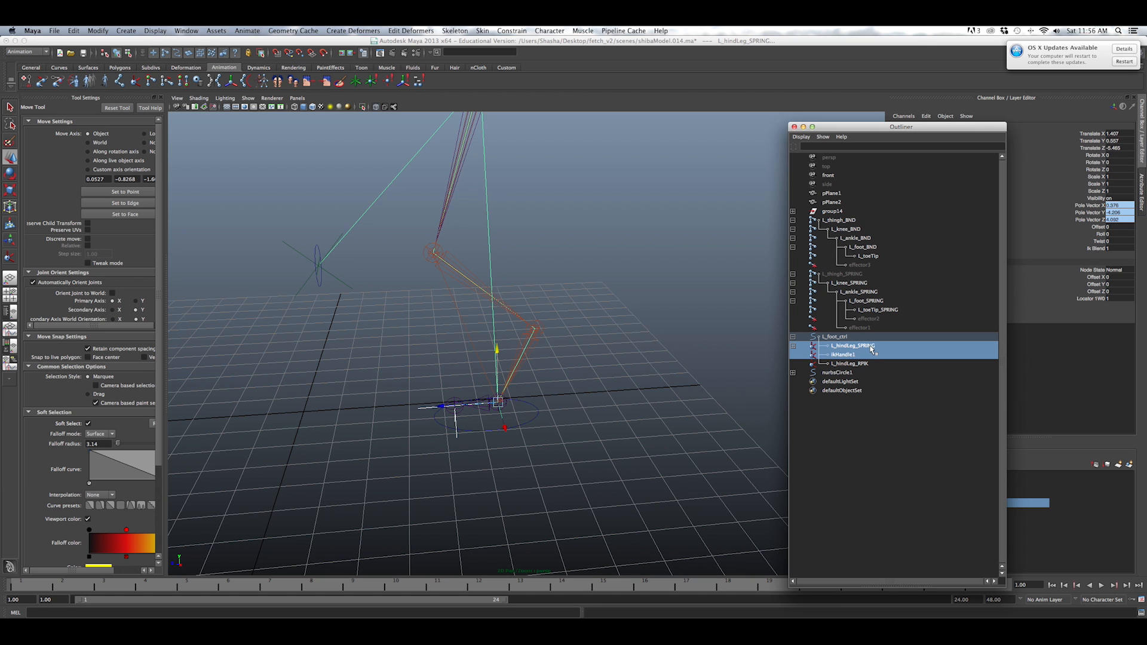
pyautogui.hotkey('ctrl', 'h')
# Create an ikSCsolver IK handle from L_foot_BND to L_toeTip and parent it under L_foot_ctrl.
pyautogui.scroll(5, 681, 310)
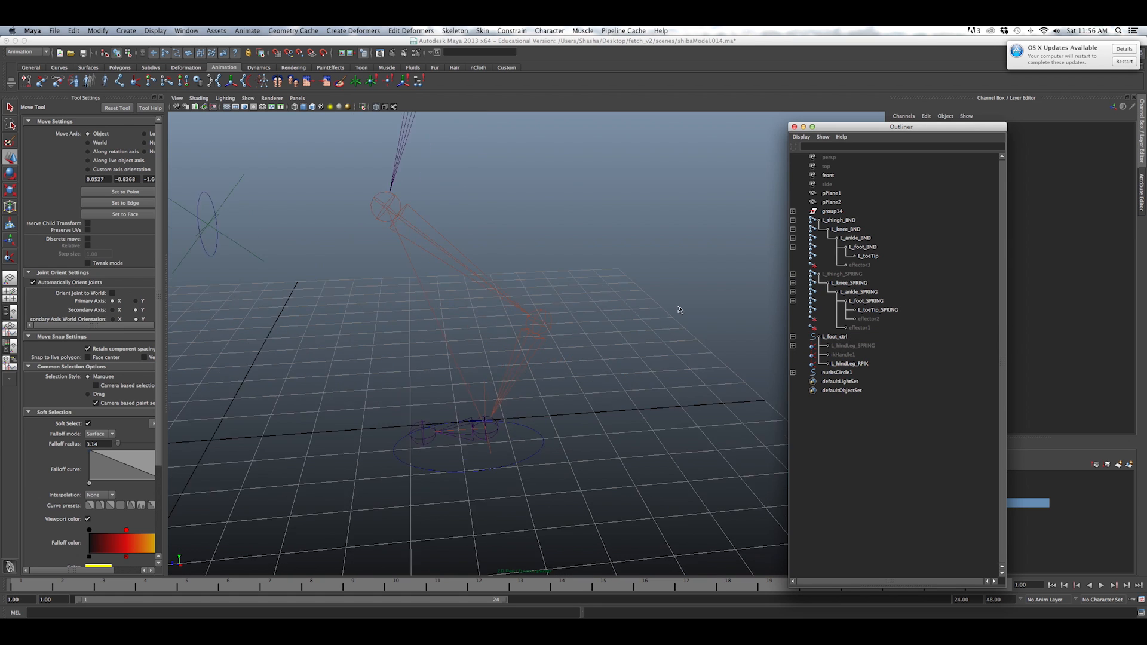
pyautogui.click(150, 81)
pyautogui.click(113, 135)
pyautogui.click(99, 142)
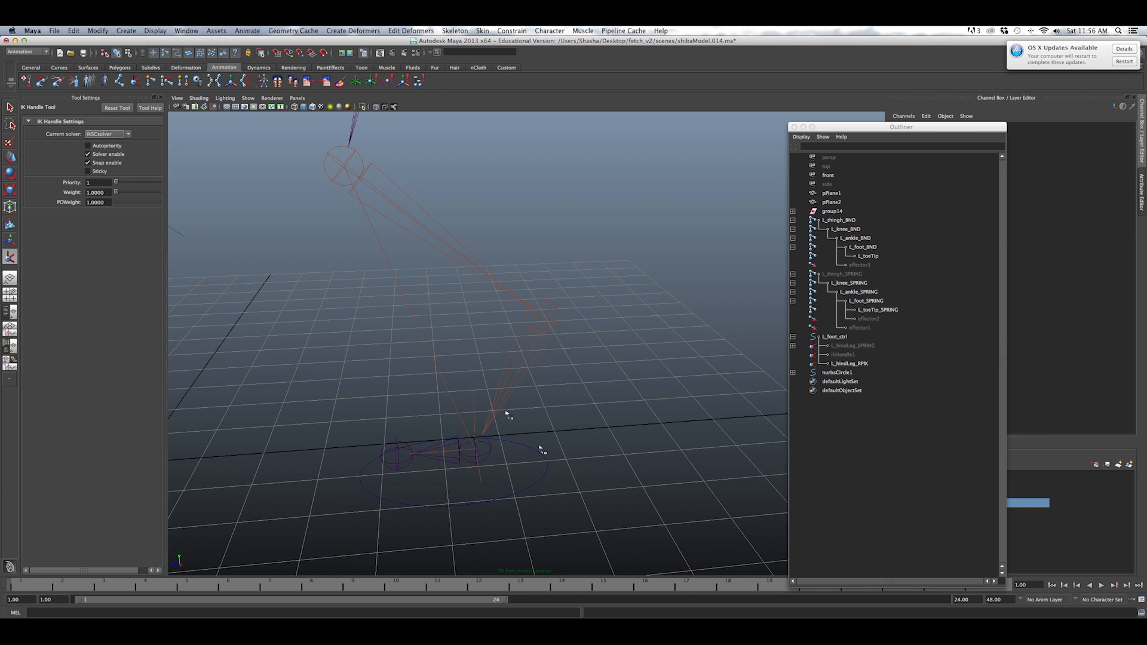
pyautogui.click(475, 449)
pyautogui.click(396, 455)
pyautogui.press('w')
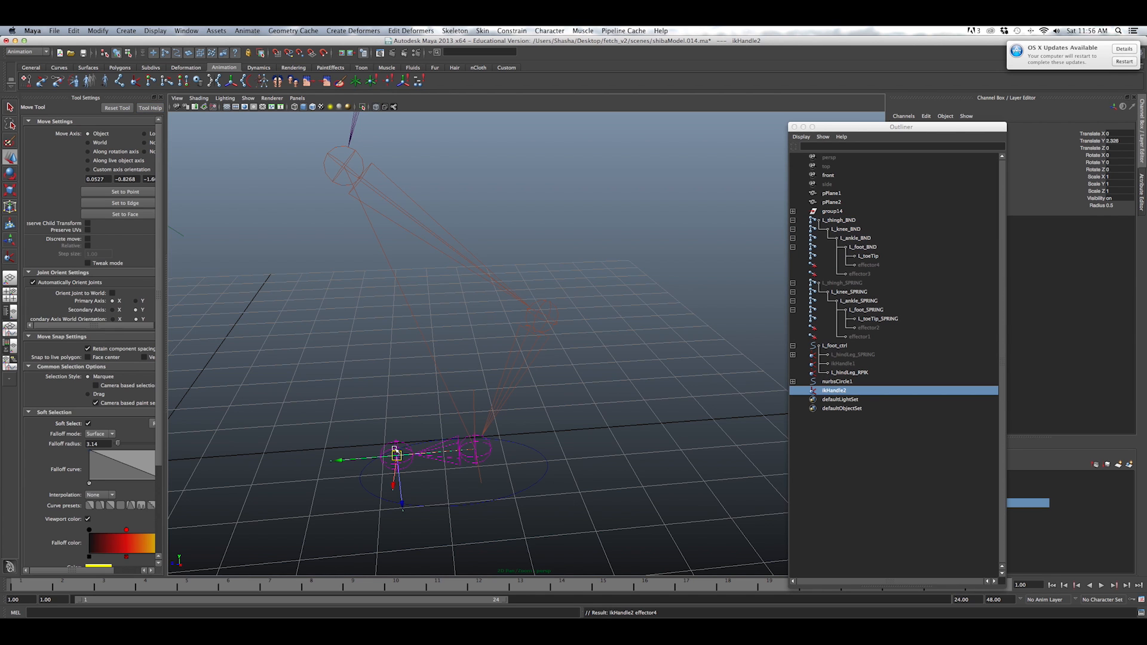
pyautogui.keyDown('shift'); pyautogui.click(544, 456); pyautogui.keyUp('shift')
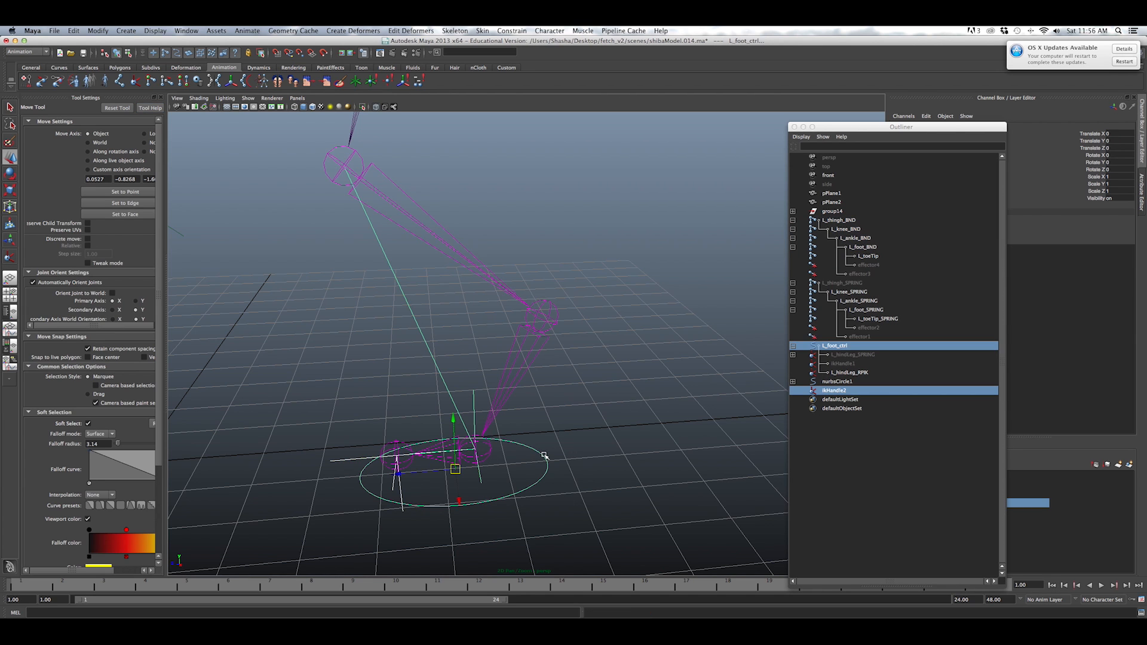
pyautogui.press('p')
# Raise L_foot_ctrl to test the bind chain with its leg and toe IK handles, and undo the moves.
pyautogui.keyDown('alt'); pyautogui.moveTo(544, 457); pyautogui.dragTo(510, 316); pyautogui.keyUp('alt')
pyautogui.moveTo(519, 316); pyautogui.dragTo(543, 306, button='middle')
pyautogui.press('z')
pyautogui.press('z')
pyautogui.press('z')
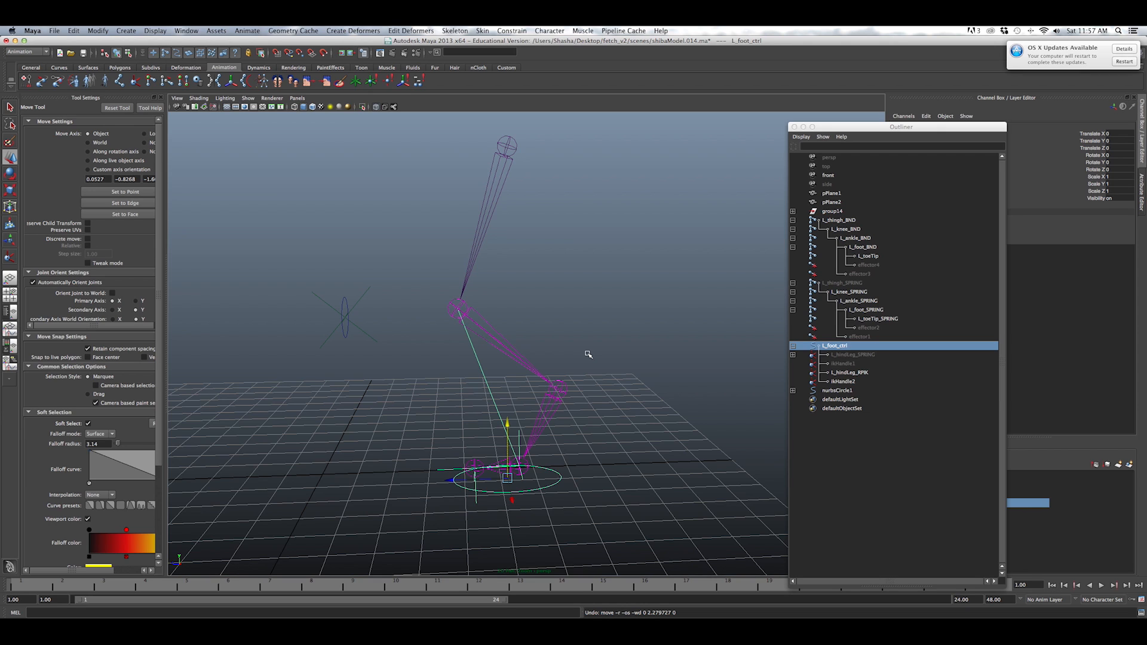
# Raise L_foot_ctrl about 4.41 units to check how the knee and ankle fold, and undo the move.
pyautogui.click(550, 473)
pyautogui.click(545, 472)
pyautogui.keyDown('alt'); pyautogui.moveTo(545, 471); pyautogui.dragTo(520, 252); pyautogui.keyUp('alt')
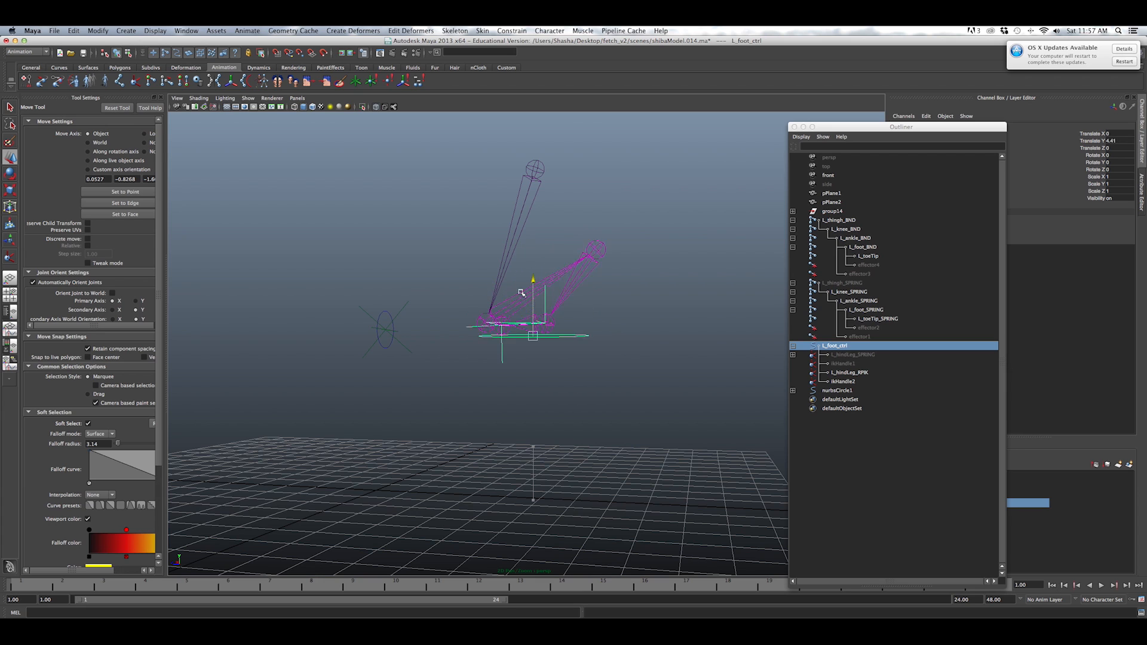
pyautogui.press('z')
pyautogui.keyDown('alt'); pyautogui.moveTo(548, 378); pyautogui.dragTo(548, 429); pyautogui.keyUp('alt')
pyautogui.press('super+z')
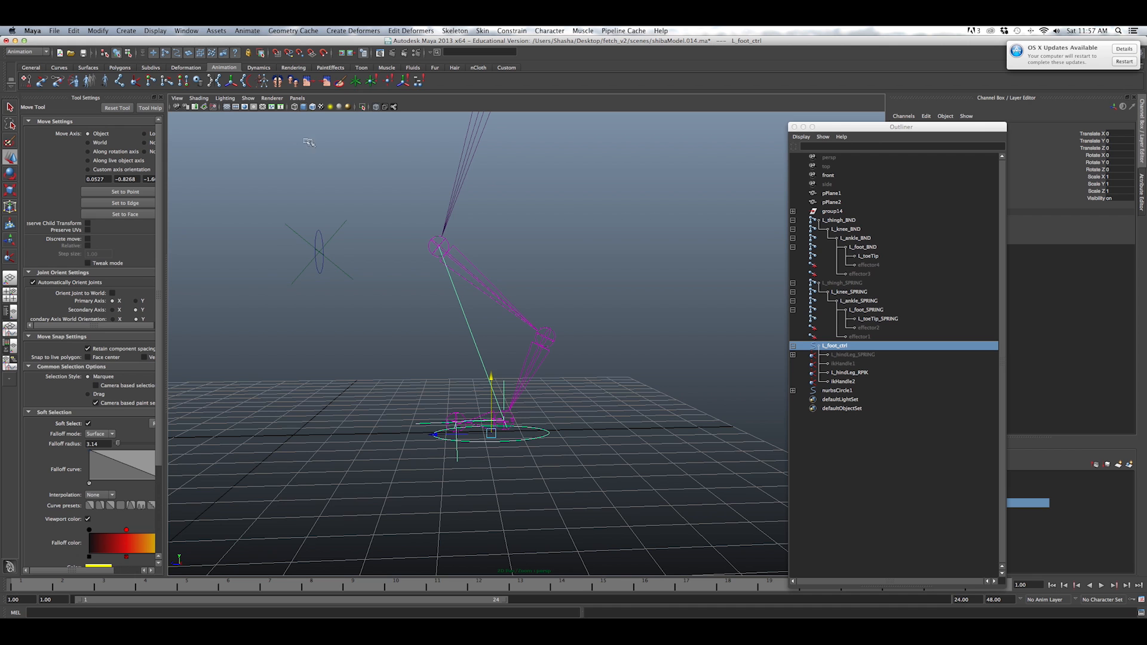
# Select the knee control circle, examine its placement relative to the leg, and clear the selection.
pyautogui.click(320, 233)
pyautogui.keyDown('alt'); pyautogui.moveTo(321, 233); pyautogui.dragTo(341, 261); pyautogui.keyUp('alt')
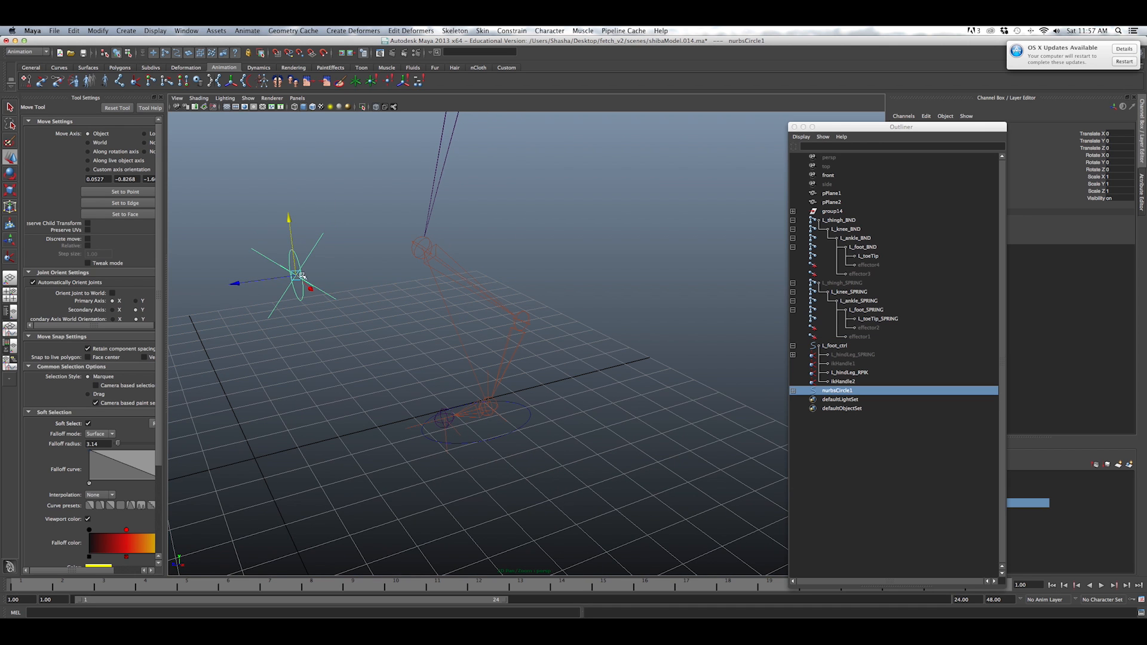
pyautogui.keyDown('alt'); pyautogui.moveTo(546, 295); pyautogui.dragTo(578, 330); pyautogui.keyUp('alt')
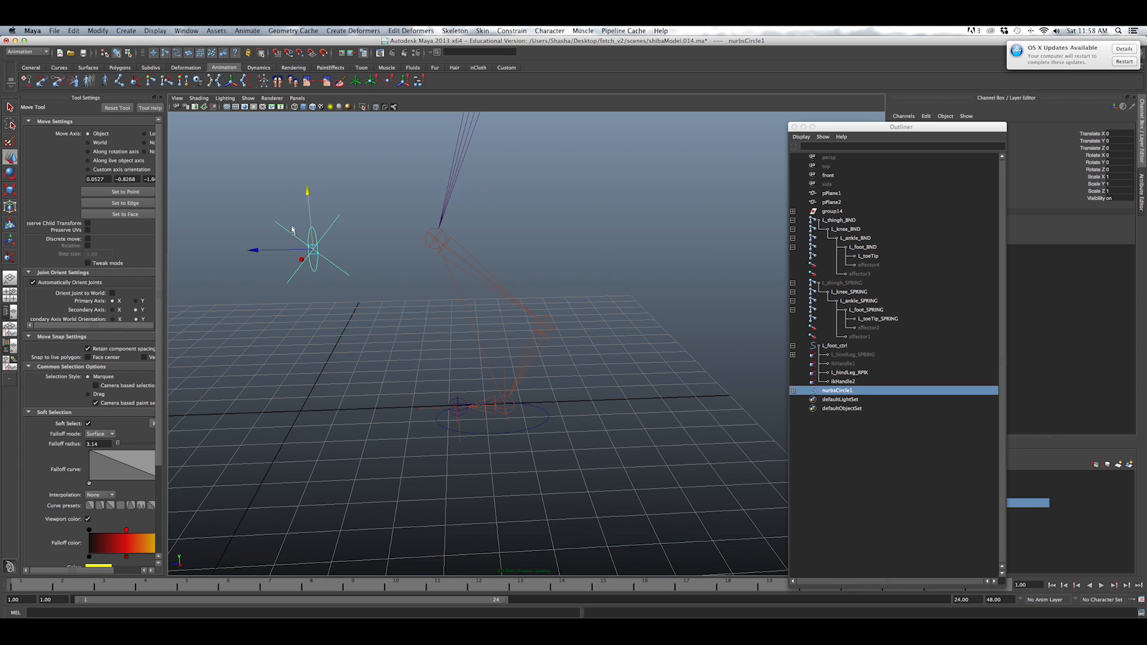
pyautogui.keyDown('alt'); pyautogui.moveTo(326, 258); pyautogui.dragTo(525, 435); pyautogui.keyUp('alt')
pyautogui.click(547, 439)
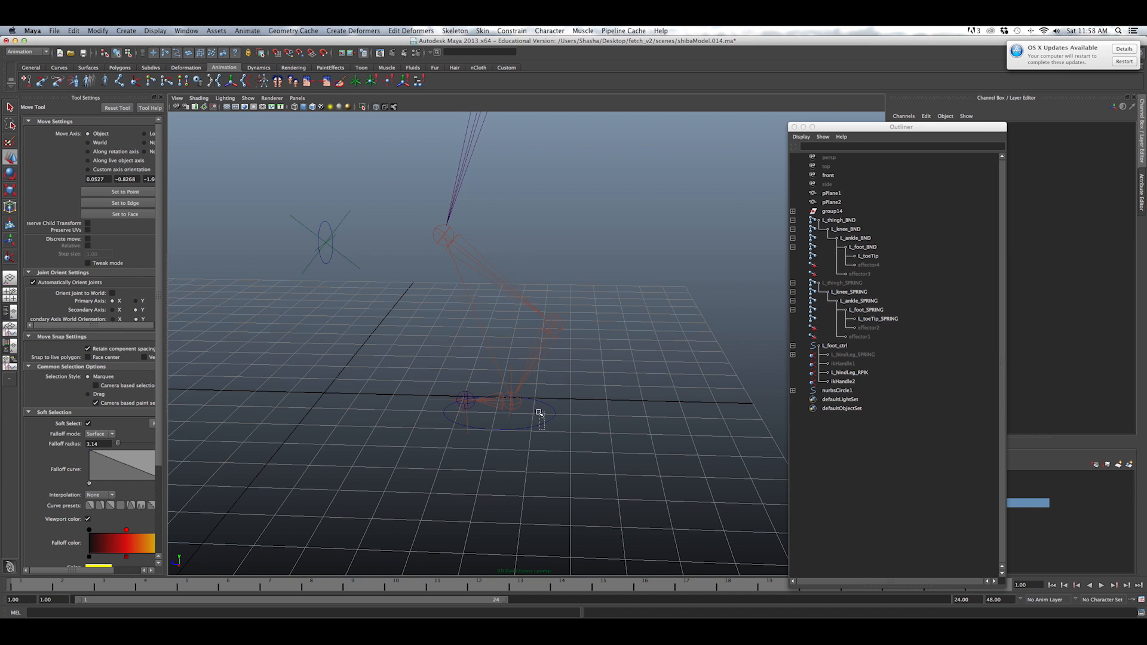
# Raise L_foot_ctrl once more to check the ankle's behavior, and undo the move.
pyautogui.click(537, 414)
pyautogui.moveTo(499, 356); pyautogui.dragTo(512, 272)
pyautogui.press('super+z')
pyautogui.keyDown('alt'); pyautogui.moveTo(524, 323); pyautogui.dragTo(533, 325); pyautogui.keyUp('alt')
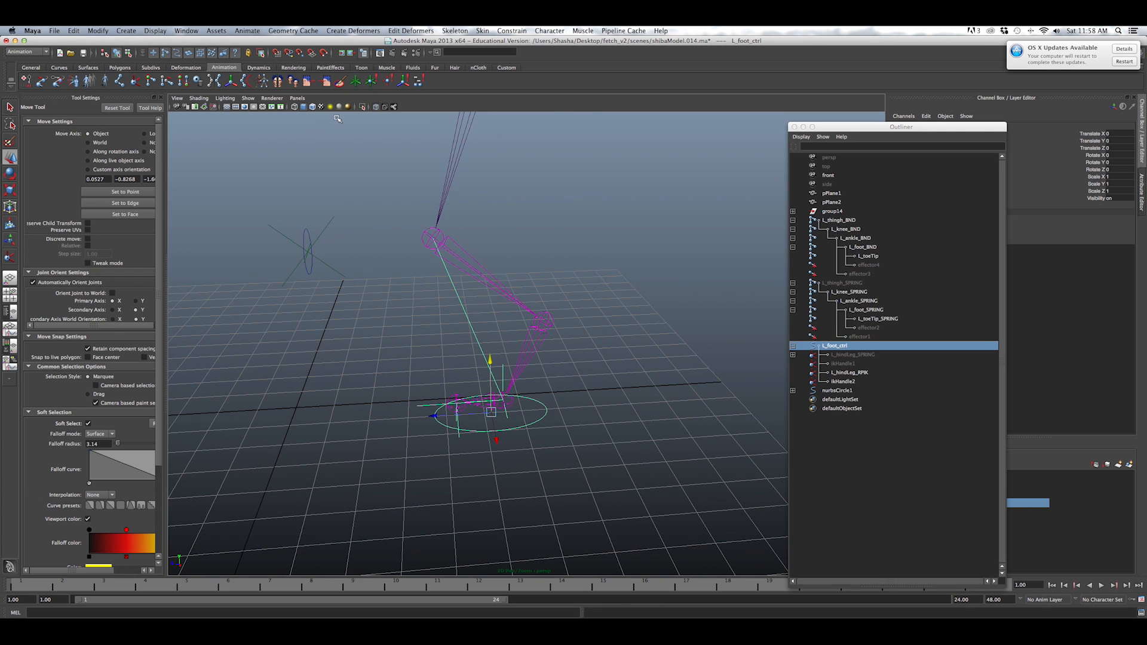
pyautogui.click(356, 87)
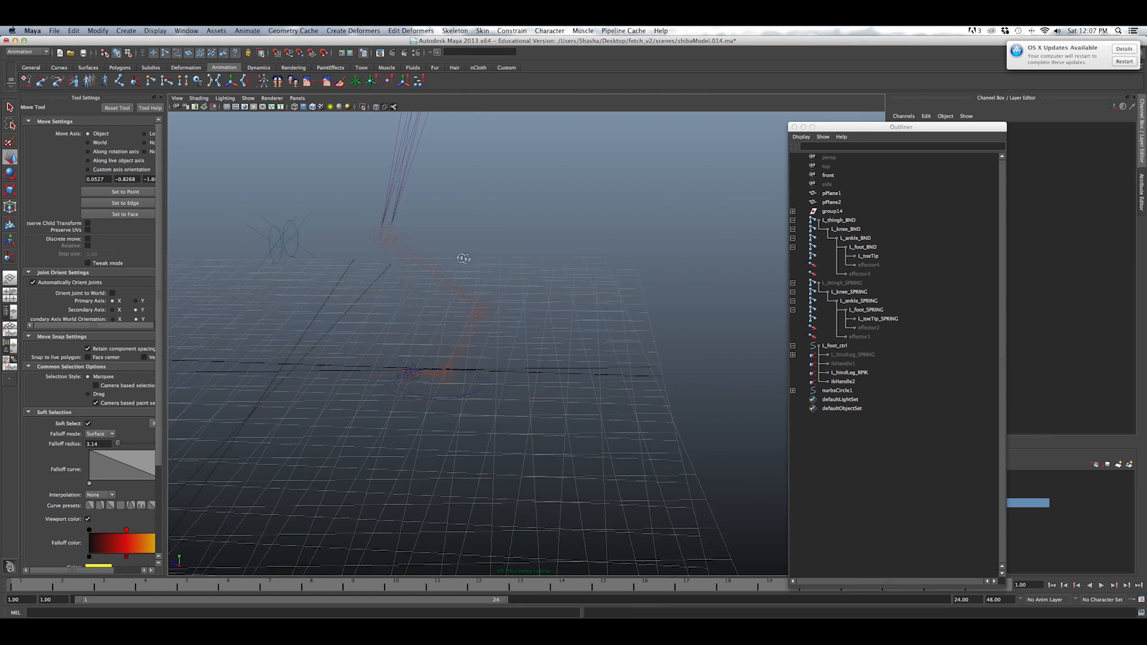
pyautogui.keyDown('alt'); pyautogui.moveTo(461, 256); pyautogui.dragTo(498, 295); pyautogui.keyUp('alt')
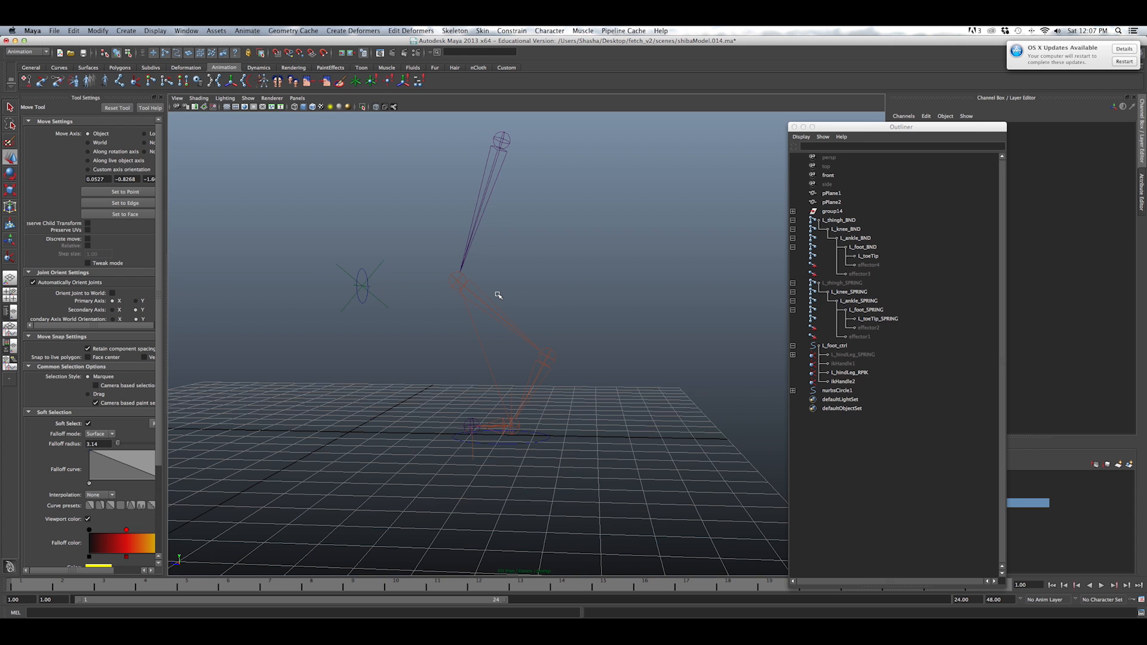
pyautogui.keyDown('alt'); pyautogui.moveTo(500, 295); pyautogui.dragTo(298, 272); pyautogui.keyUp('alt')
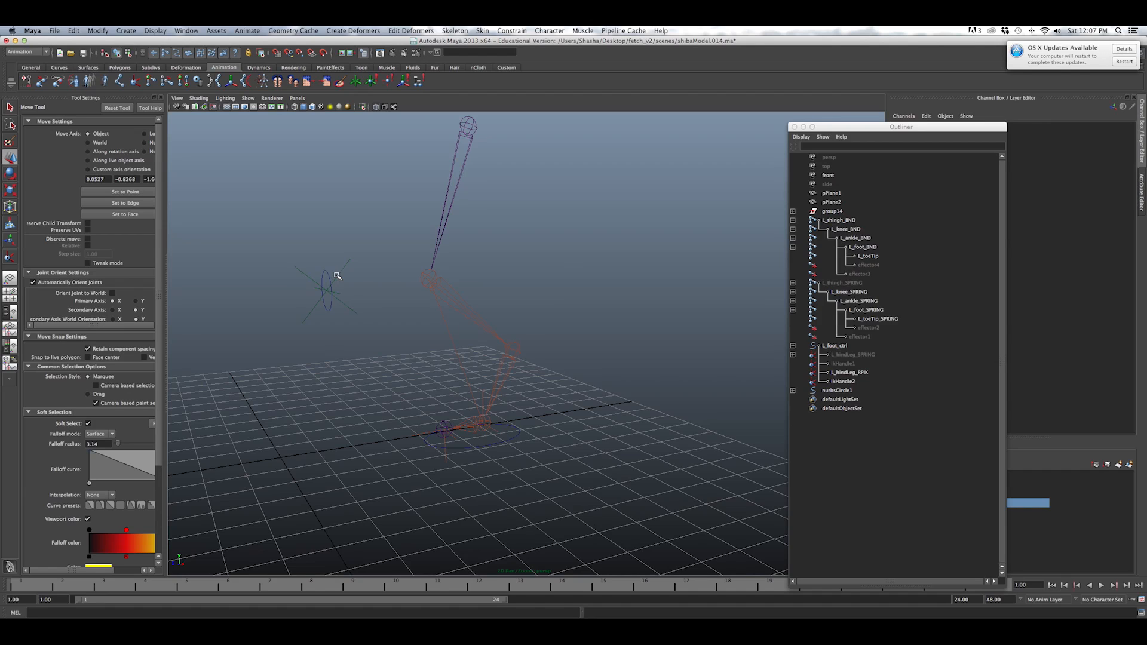
pyautogui.keyDown('alt'); pyautogui.moveTo(338, 276); pyautogui.dragTo(461, 370); pyautogui.keyUp('alt')
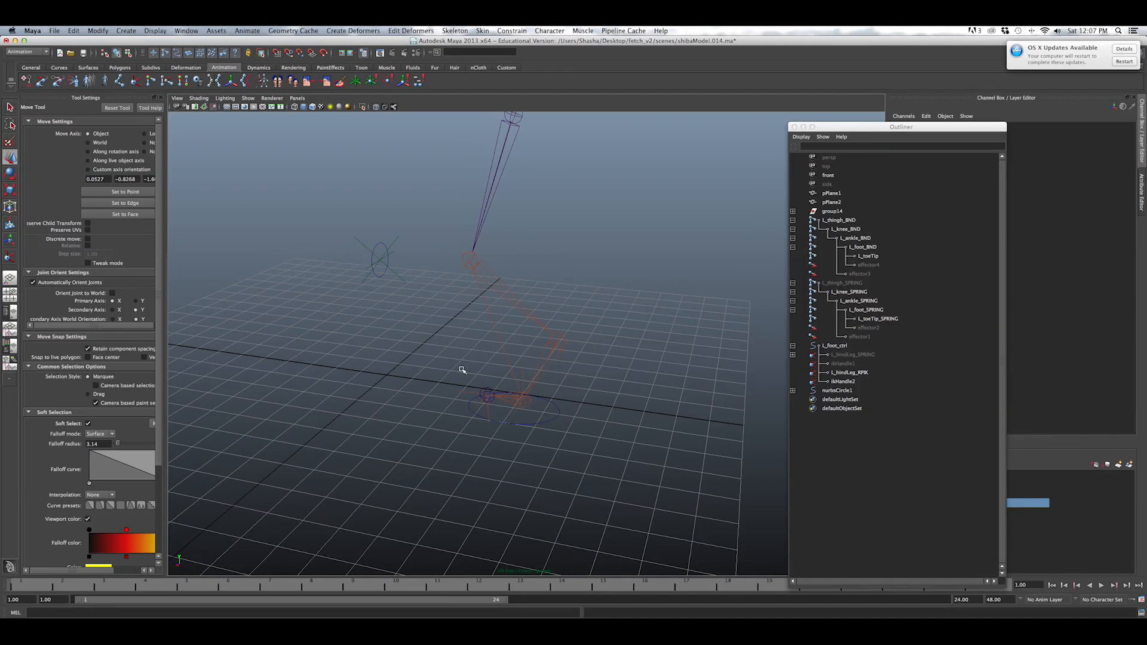
# Create a locator and parent it under L_ankle_BND.
pyautogui.click(356, 83)
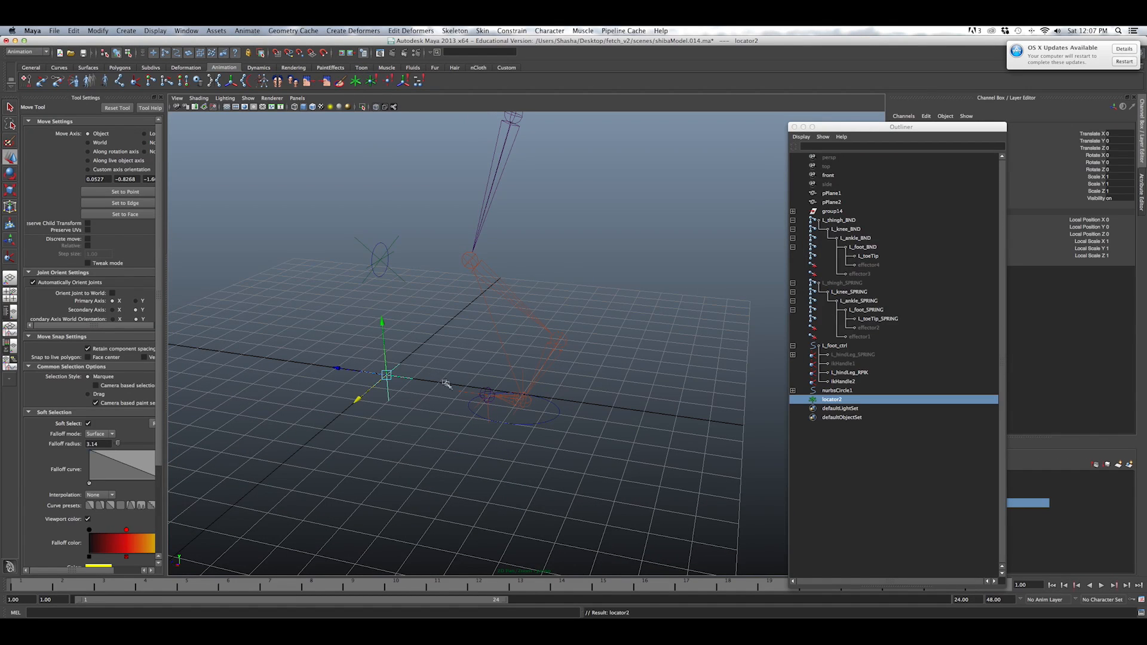
pyautogui.keyDown('alt'); pyautogui.moveTo(429, 394); pyautogui.dragTo(528, 425); pyautogui.keyUp('alt')
pyautogui.keyDown('alt'); pyautogui.moveTo(528, 425); pyautogui.dragTo(468, 399, button='middle'); pyautogui.keyUp('alt')
pyautogui.scroll(5, 469, 399)
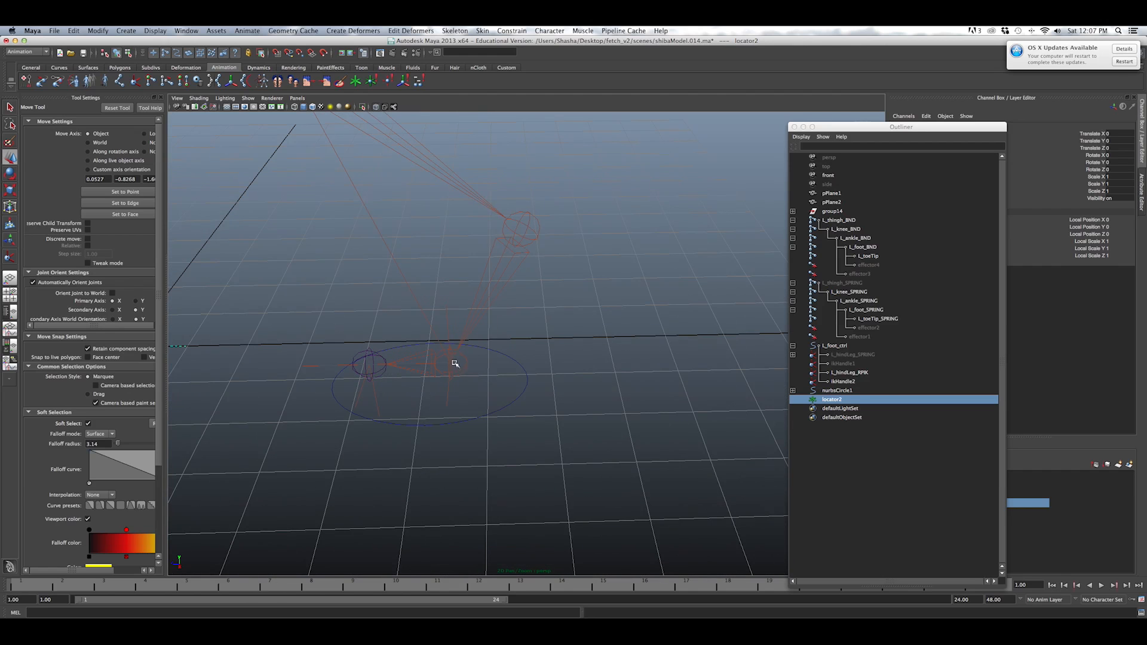
pyautogui.scroll(-3, 451, 359)
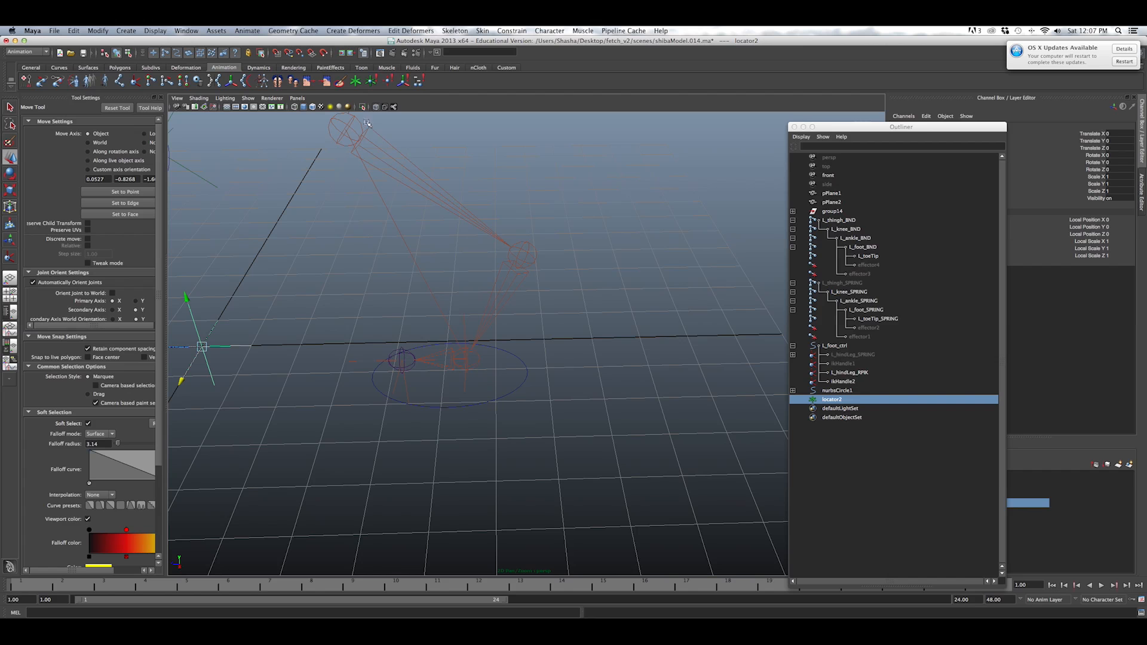
pyautogui.keyDown('alt'); pyautogui.moveTo(494, 317); pyautogui.dragTo(929, 321); pyautogui.keyUp('alt')
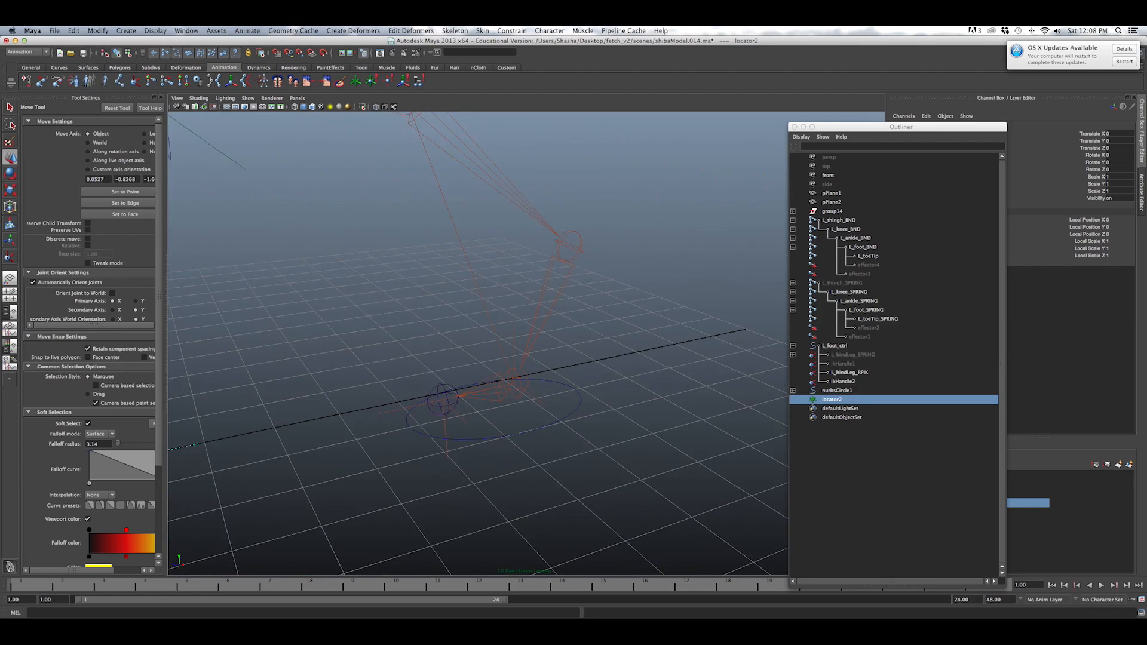
pyautogui.keyDown('alt'); pyautogui.moveTo(404, 283); pyautogui.dragTo(509, 297); pyautogui.keyUp('alt')
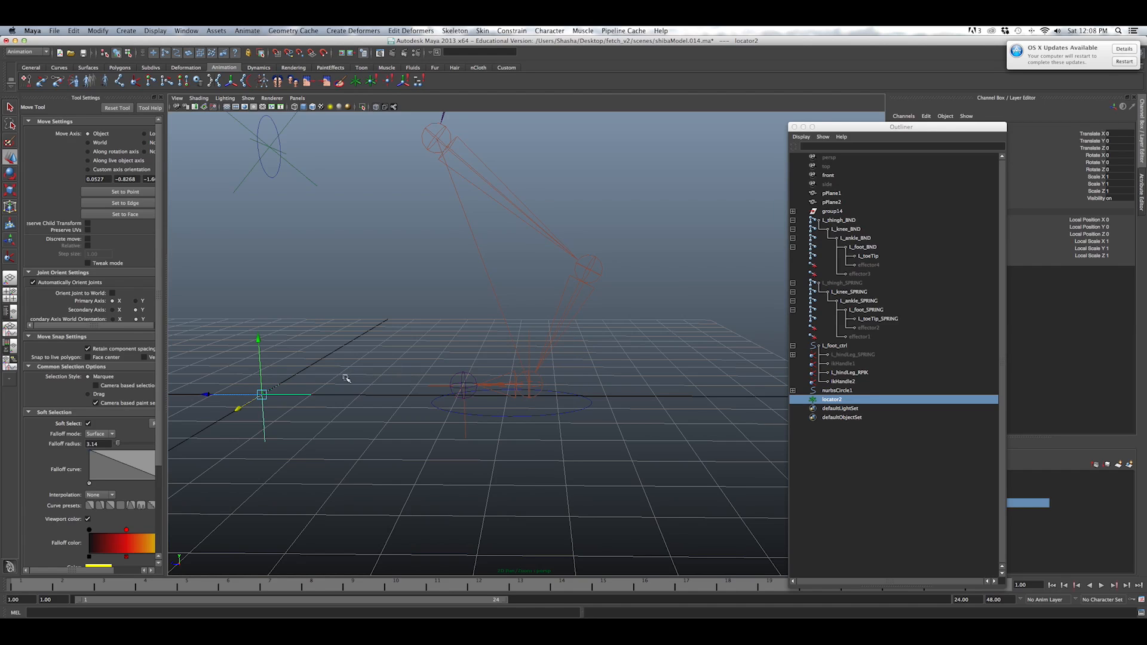
pyautogui.click(591, 270)
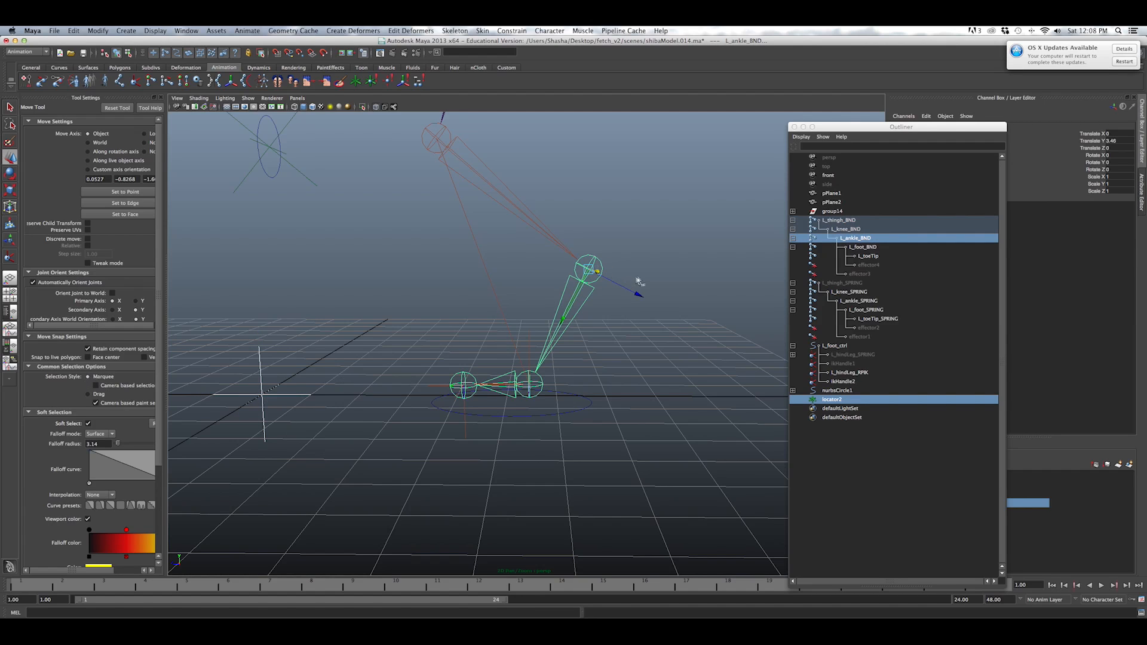
pyautogui.press('p')
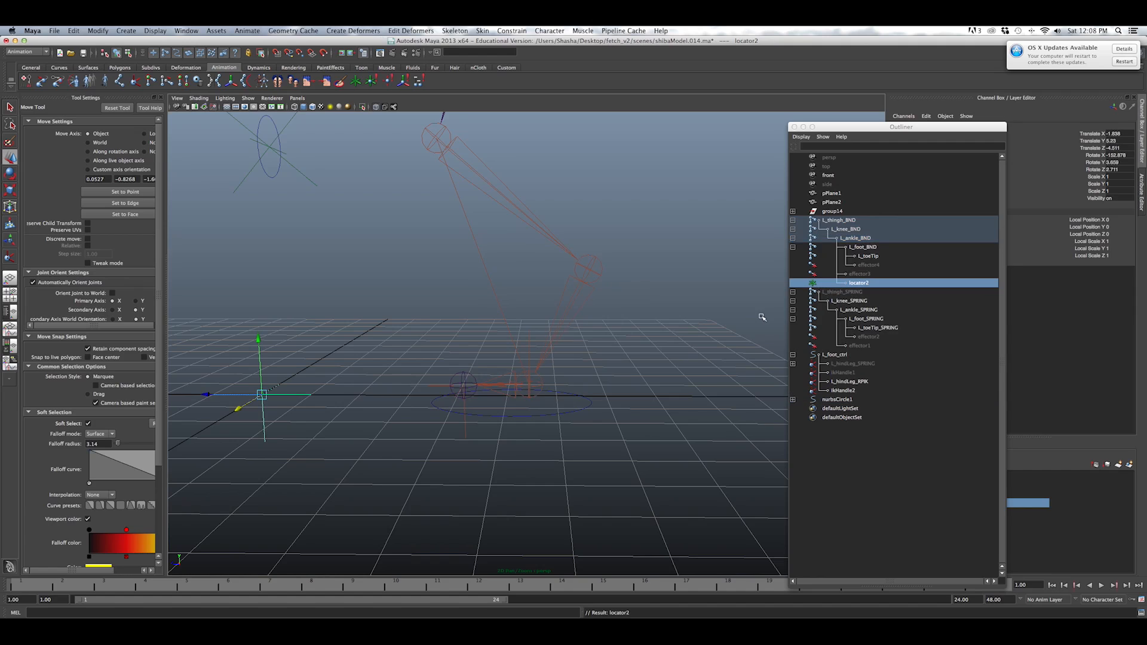
# Set the locator's Translate X, Y, Z and Rotate X, Y, Z to 0 so it snaps to the ankle joint.
pyautogui.moveTo(1122, 134); pyautogui.dragTo(1104, 168)
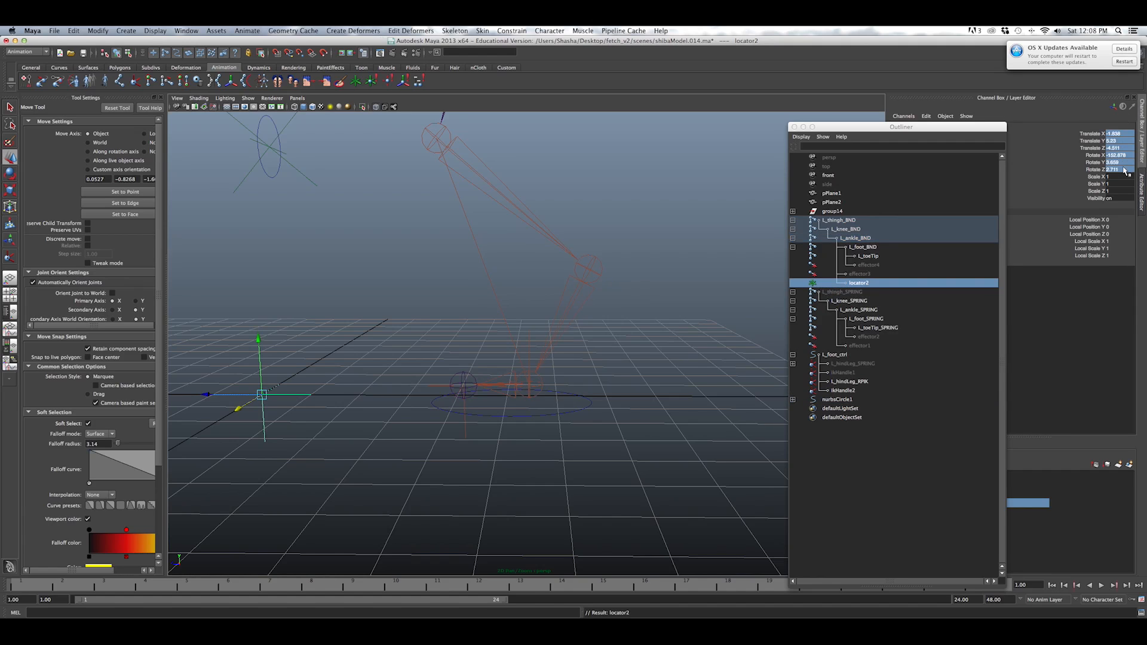
pyautogui.write('0')
pyautogui.press('Return')
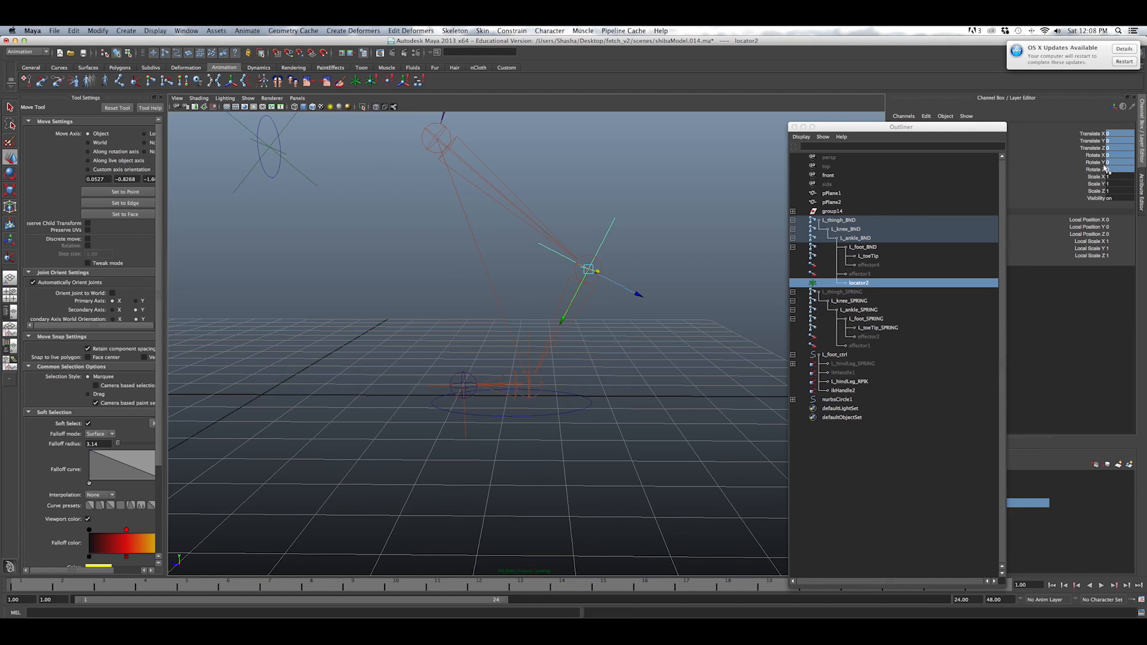
# Examine the L_foot_BND joint and its axes relative to the ankle locator from several angles.
pyautogui.keyDown('alt'); pyautogui.moveTo(595, 268); pyautogui.dragTo(624, 340); pyautogui.keyUp('alt')
pyautogui.keyDown('alt'); pyautogui.moveTo(536, 347); pyautogui.dragTo(541, 365); pyautogui.keyUp('alt')
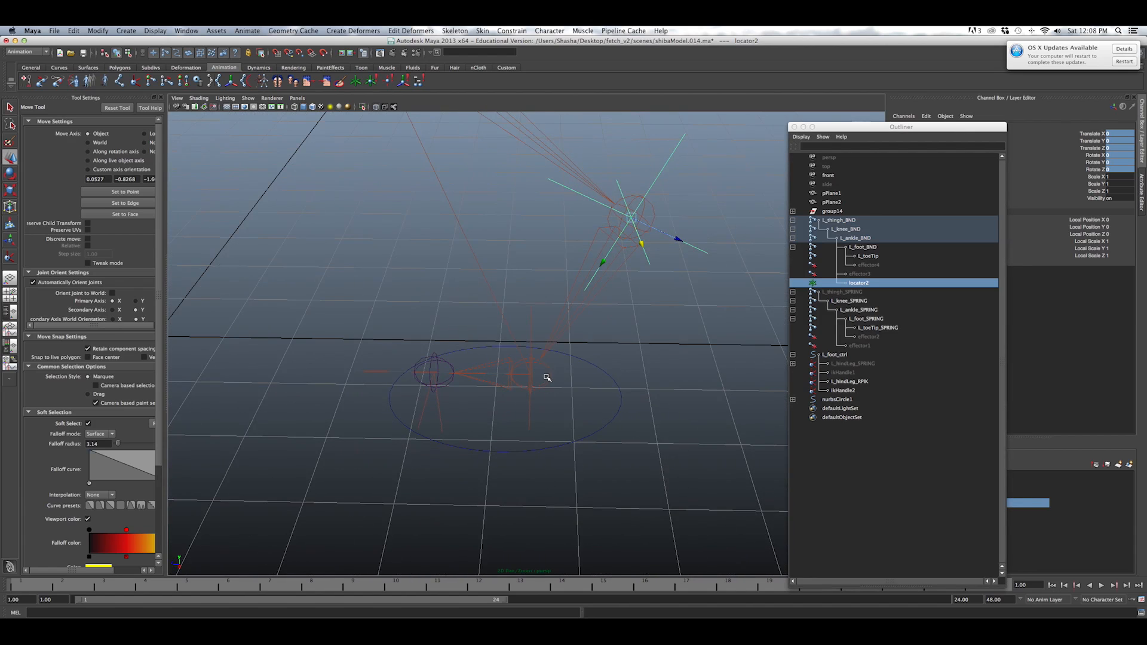
pyautogui.click(550, 373)
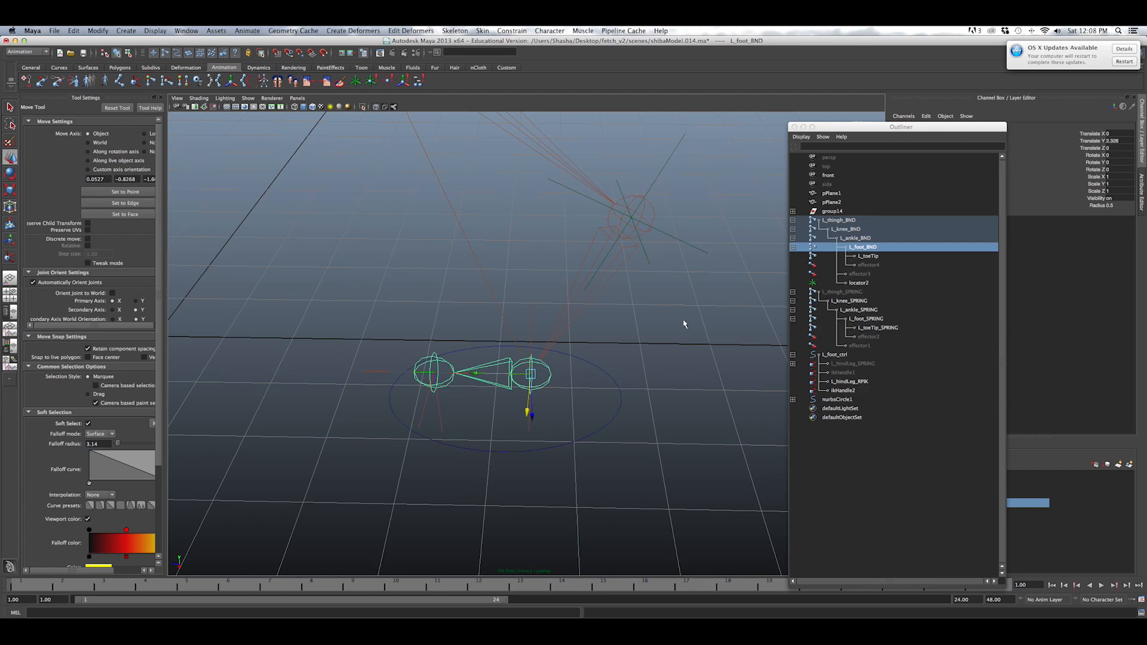
pyautogui.keyDown('alt'); pyautogui.moveTo(686, 325); pyautogui.dragTo(676, 291); pyautogui.keyUp('alt')
pyautogui.scroll(-2, 590, 257)
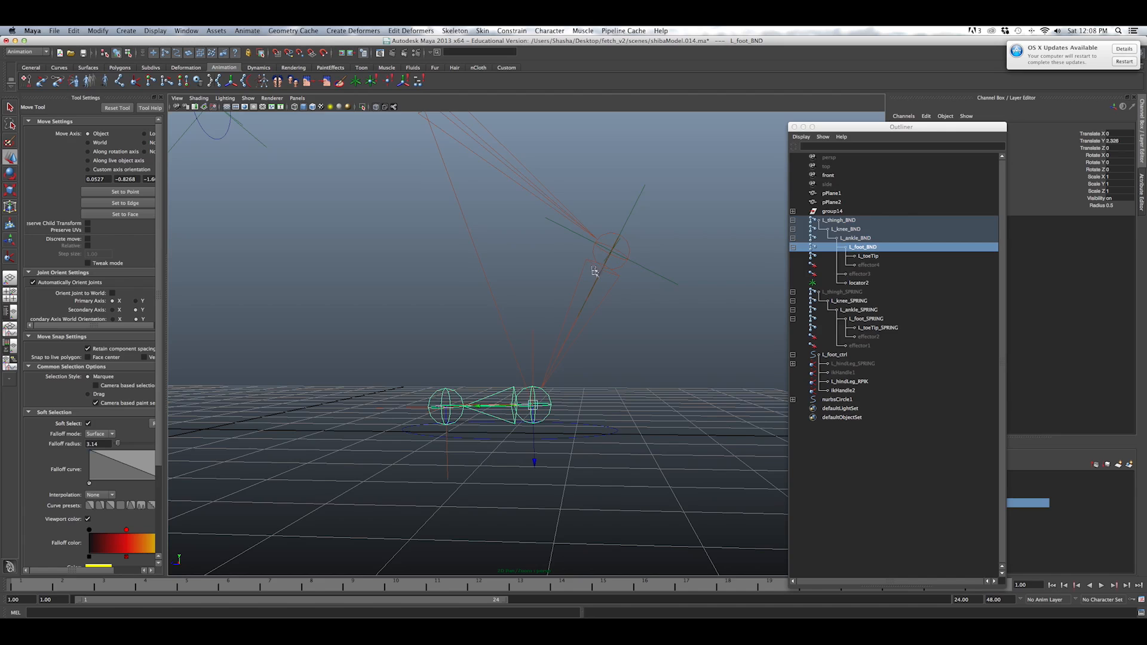
pyautogui.keyDown('alt'); pyautogui.moveTo(595, 385); pyautogui.dragTo(558, 381); pyautogui.keyUp('alt')
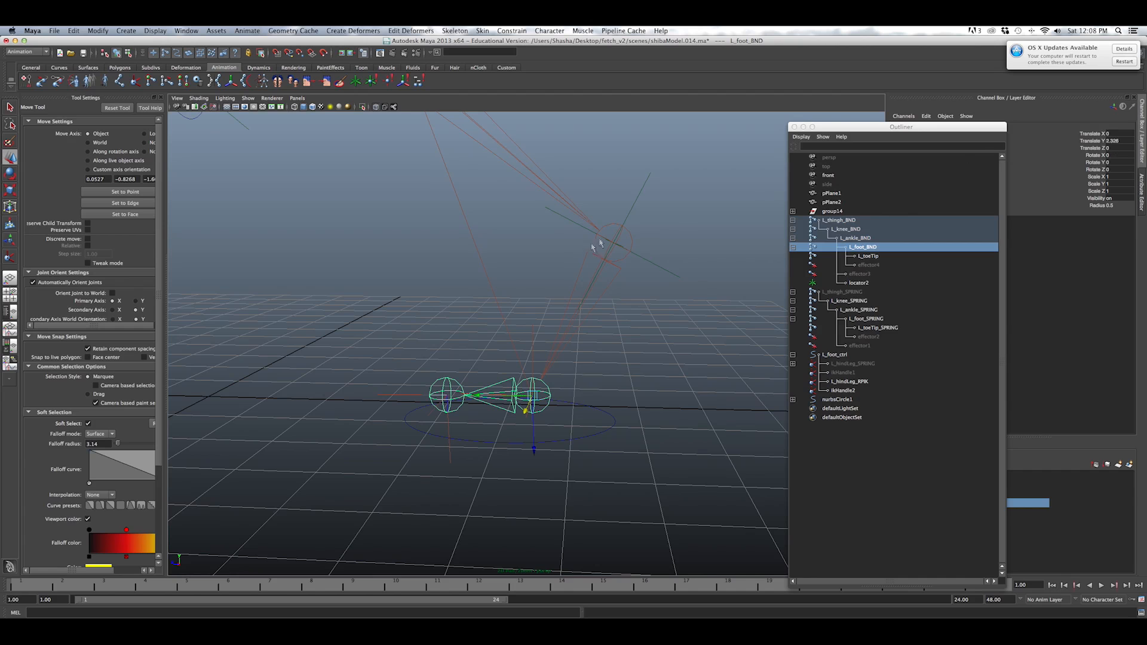
pyautogui.keyDown('alt'); pyautogui.moveTo(615, 359); pyautogui.dragTo(648, 349); pyautogui.keyUp('alt')
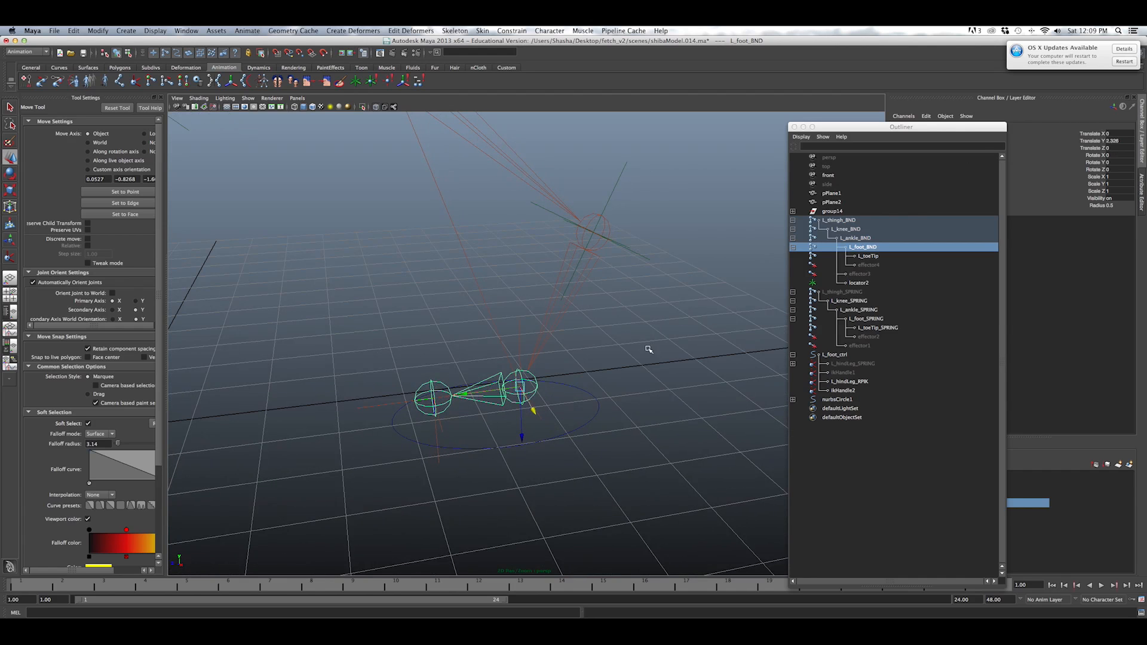
# Select the ankle locator and add L_foot_BND to the selection.
pyautogui.click(592, 267)
pyautogui.keyDown('alt'); pyautogui.moveTo(546, 379); pyautogui.dragTo(523, 352); pyautogui.keyUp('alt')
pyautogui.click(626, 217)
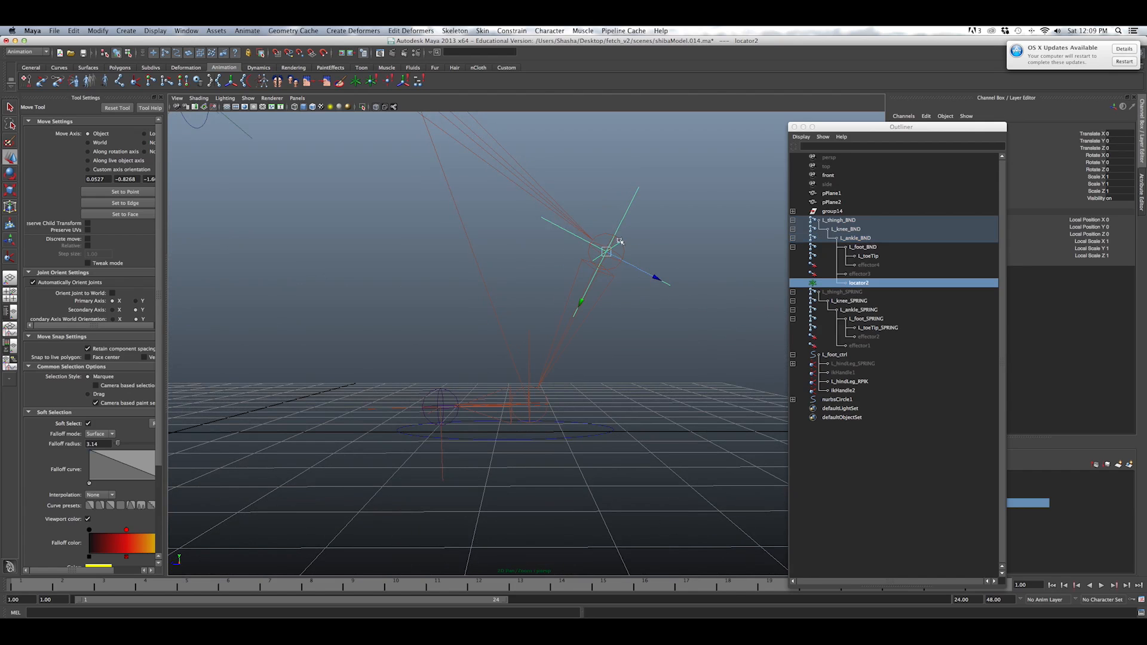
pyautogui.keyDown('shift'); pyautogui.click(545, 396); pyautogui.keyUp('shift')
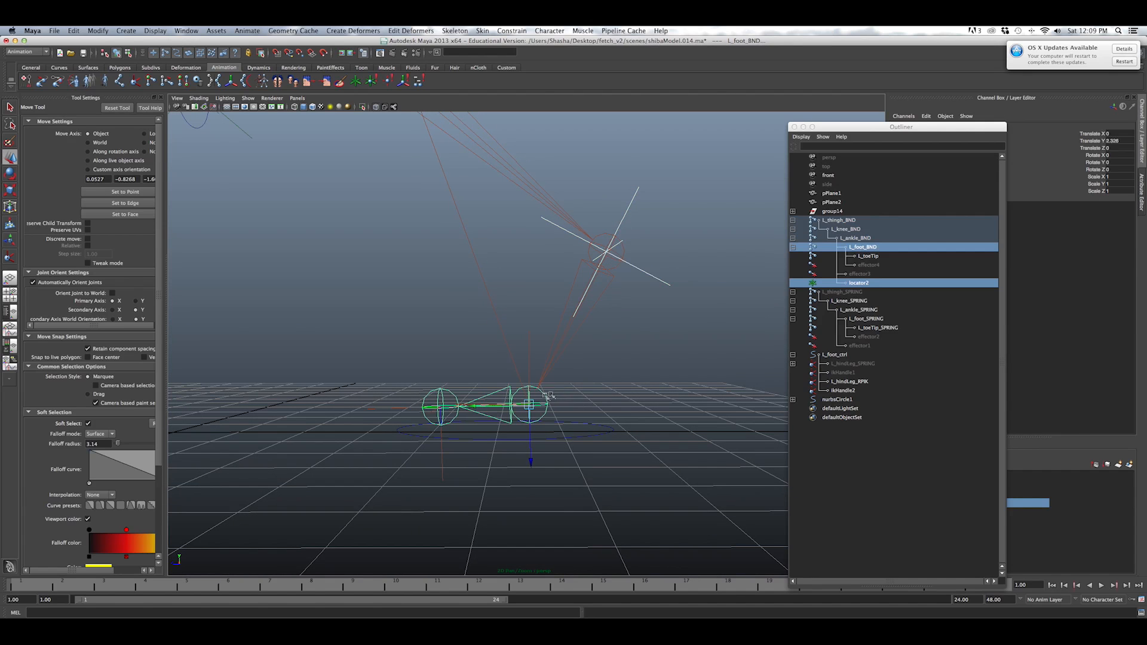
# Move locator2 along its local X axis to about 2.13, out beside the foot.
pyautogui.doubleClick(1114, 141)
pyautogui.press('Return')
pyautogui.keyDown('alt'); pyautogui.moveTo(717, 443); pyautogui.dragTo(388, 401); pyautogui.keyUp('alt')
pyautogui.click(402, 427)
pyautogui.click(401, 414)
pyautogui.keyDown('alt'); pyautogui.moveTo(615, 185); pyautogui.dragTo(572, 228); pyautogui.keyUp('alt')
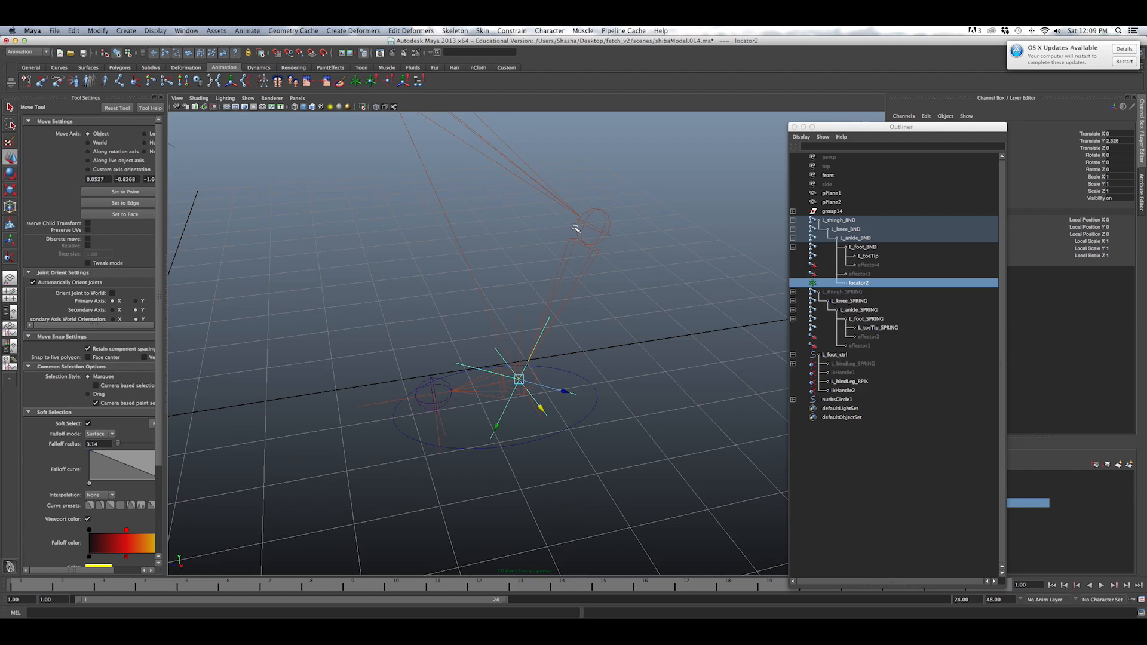
pyautogui.keyDown('alt'); pyautogui.moveTo(600, 355); pyautogui.dragTo(564, 367); pyautogui.keyUp('alt')
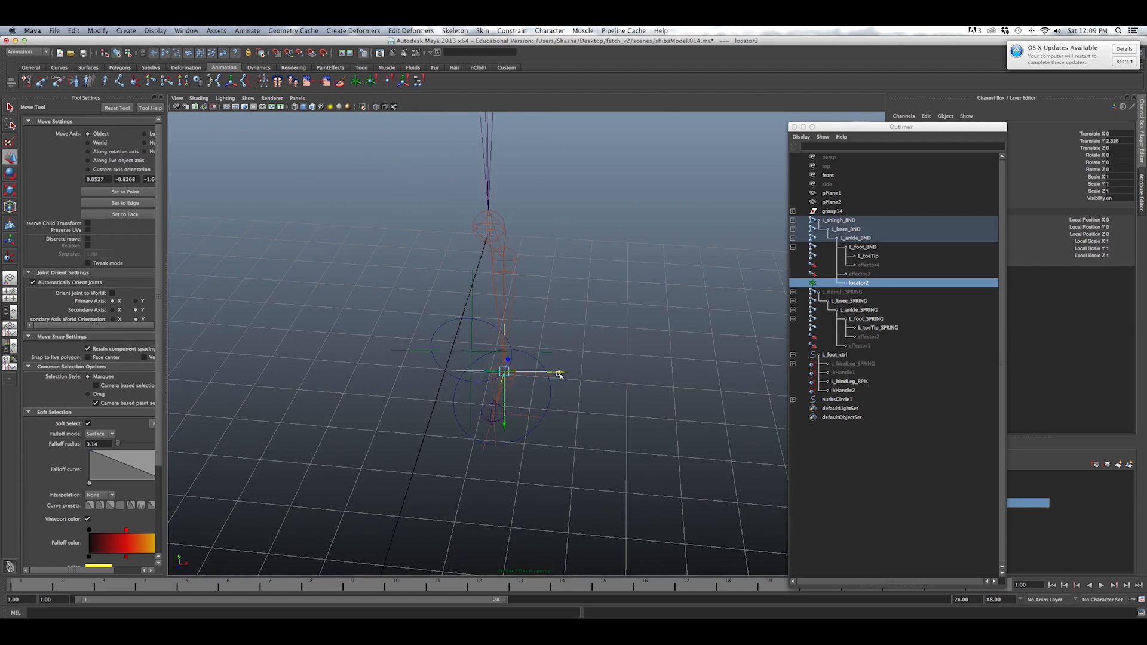
pyautogui.moveTo(562, 374); pyautogui.dragTo(598, 365)
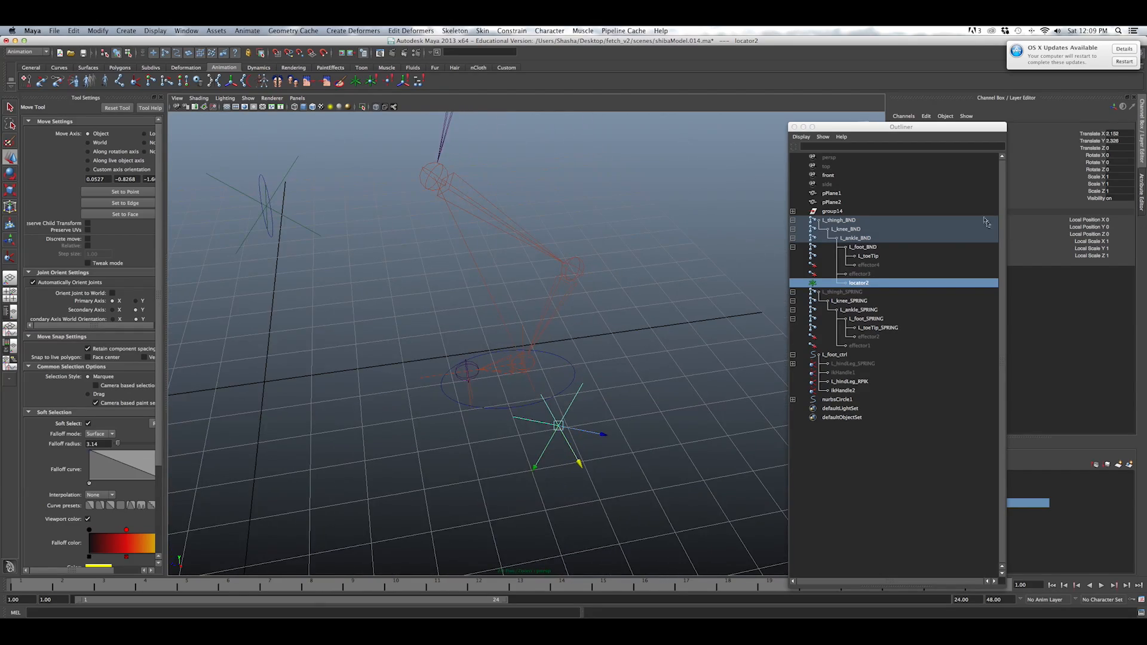
# Parent locator2 under L_foot_ctrl and rename it L_hindLeg_NF_loc.
pyautogui.keyDown('shift'); pyautogui.click(567, 362); pyautogui.keyUp('shift')
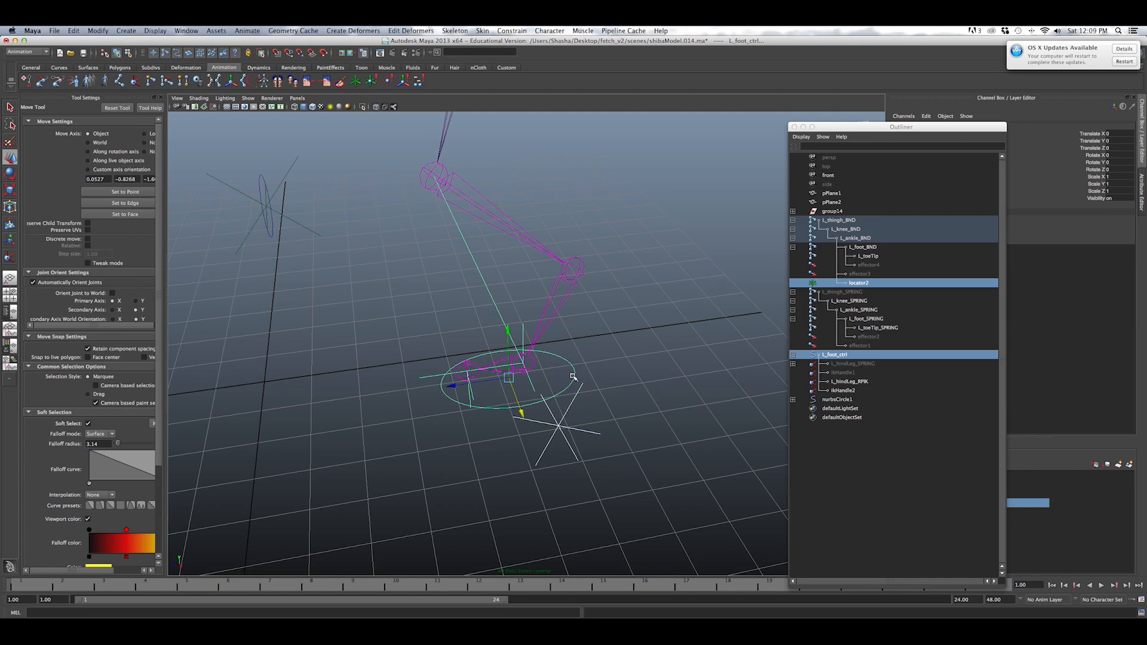
pyautogui.press('p')
pyautogui.doubleClick(840, 391)
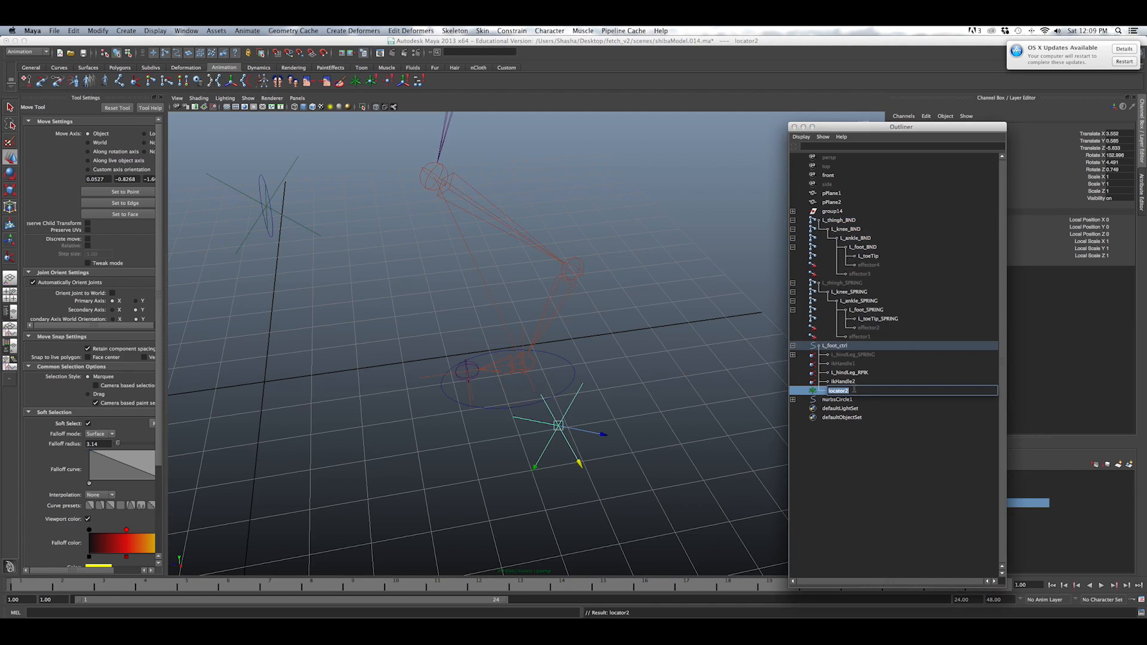
pyautogui.write('L_')
pyautogui.press('Return')
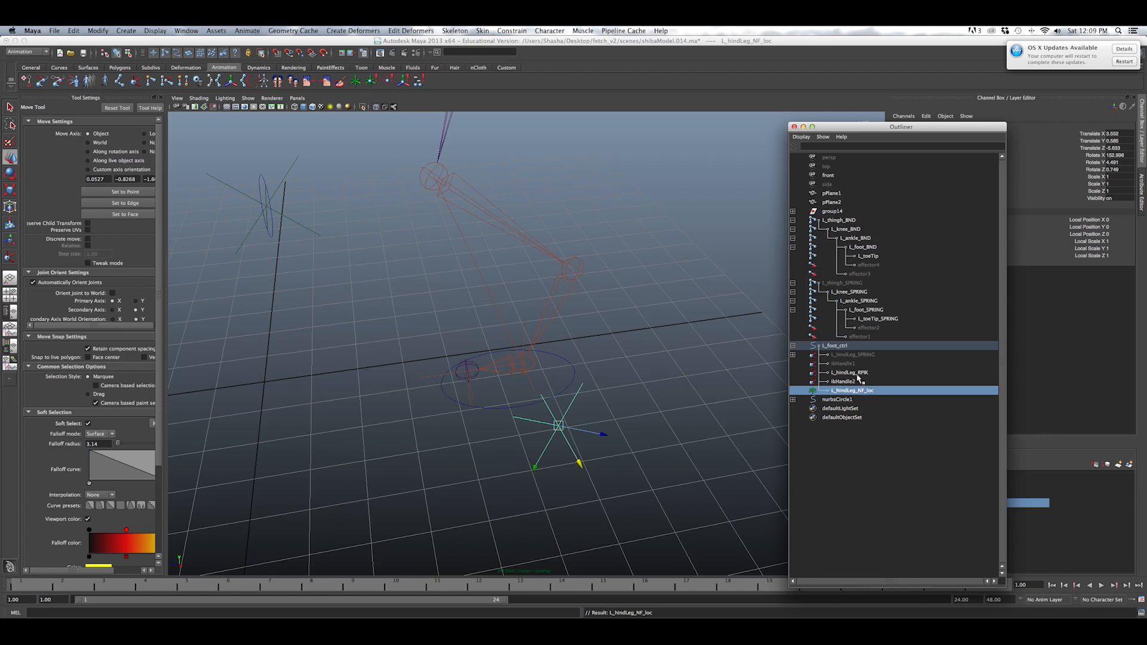
# Add a Pole Vector constraint from L_hindLeg_NF_loc to the L_hindLeg_RPIK handle.
pyautogui.keyDown('ctrl'); pyautogui.click(857, 373); pyautogui.keyUp('ctrl')
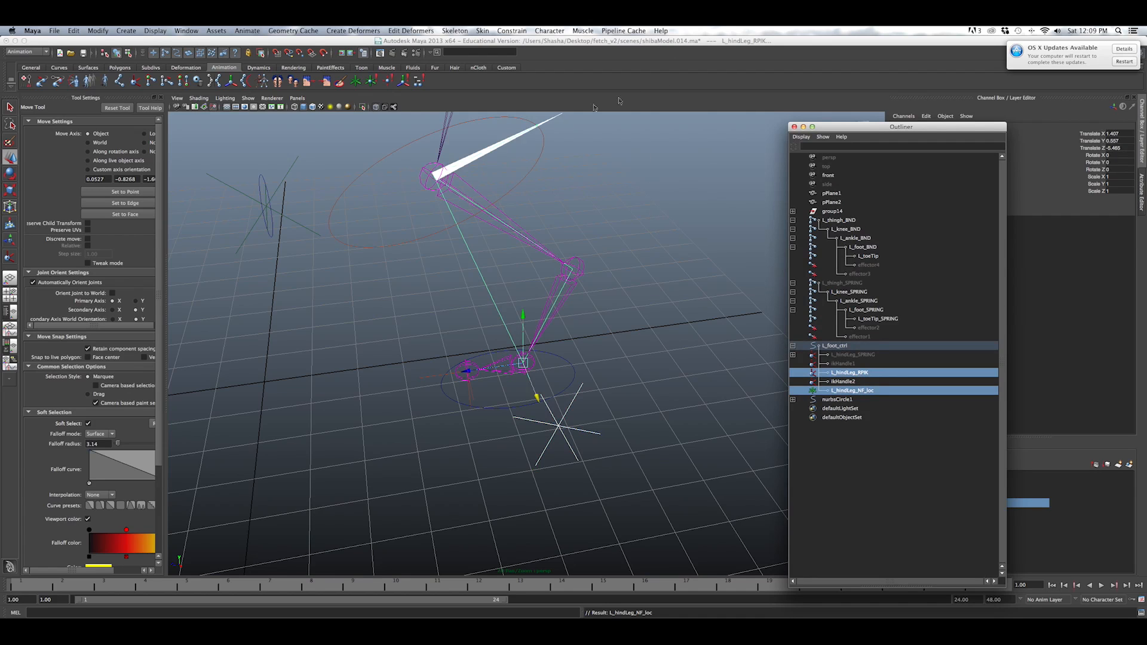
pyautogui.click(512, 31)
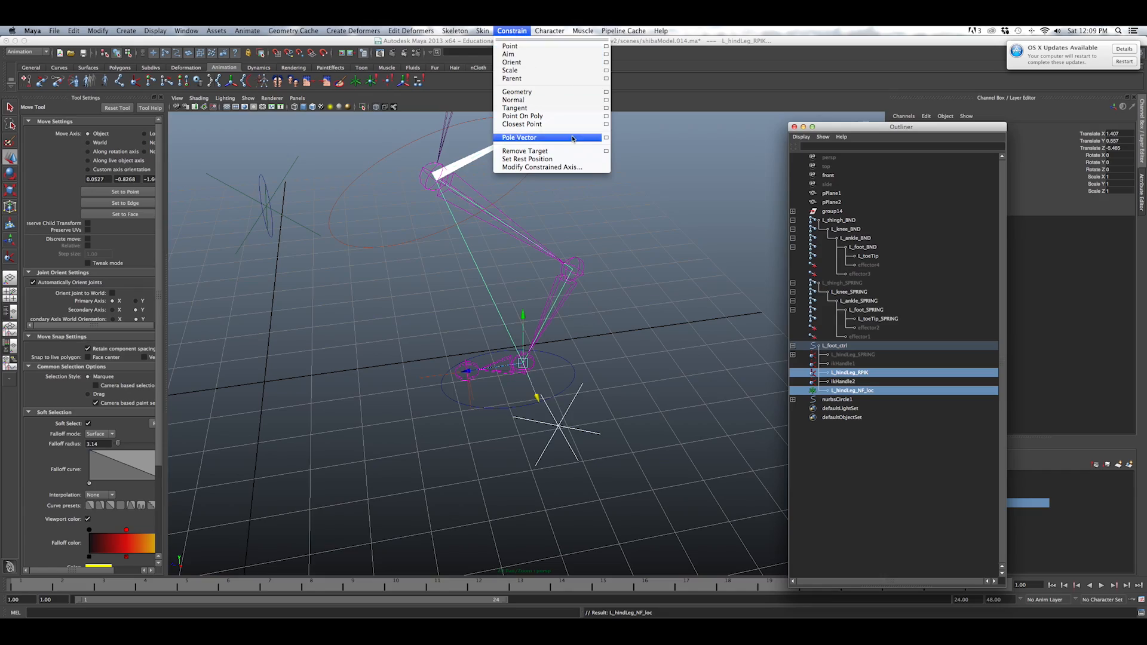
pyautogui.click(526, 137)
pyautogui.keyDown('alt'); pyautogui.moveTo(629, 317); pyautogui.dragTo(602, 365); pyautogui.keyUp('alt')
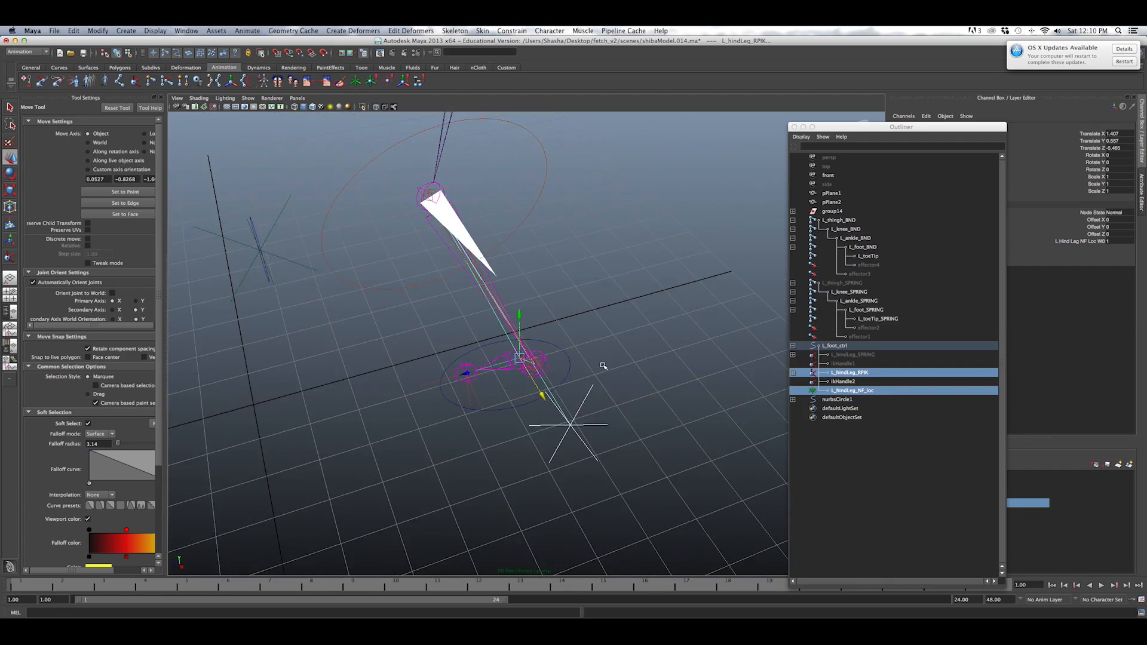
pyautogui.keyDown('alt'); pyautogui.moveTo(649, 453); pyautogui.dragTo(579, 385); pyautogui.keyUp('alt')
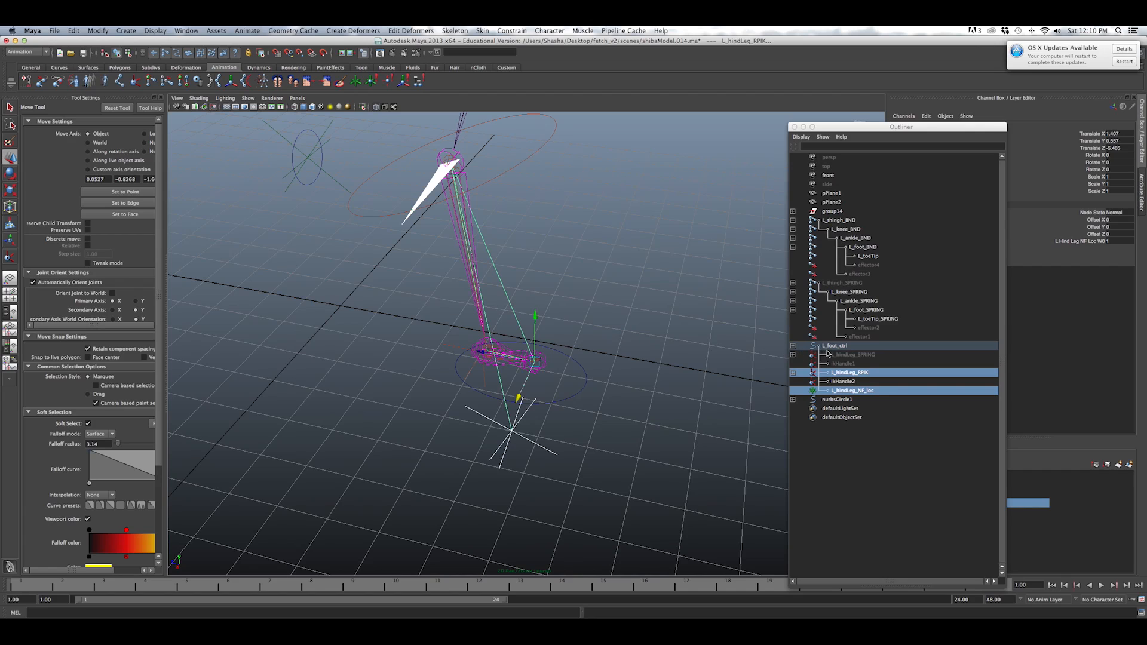
# Set the Twist of the L_hindLeg_RPIK handle to -90.
pyautogui.click(854, 372)
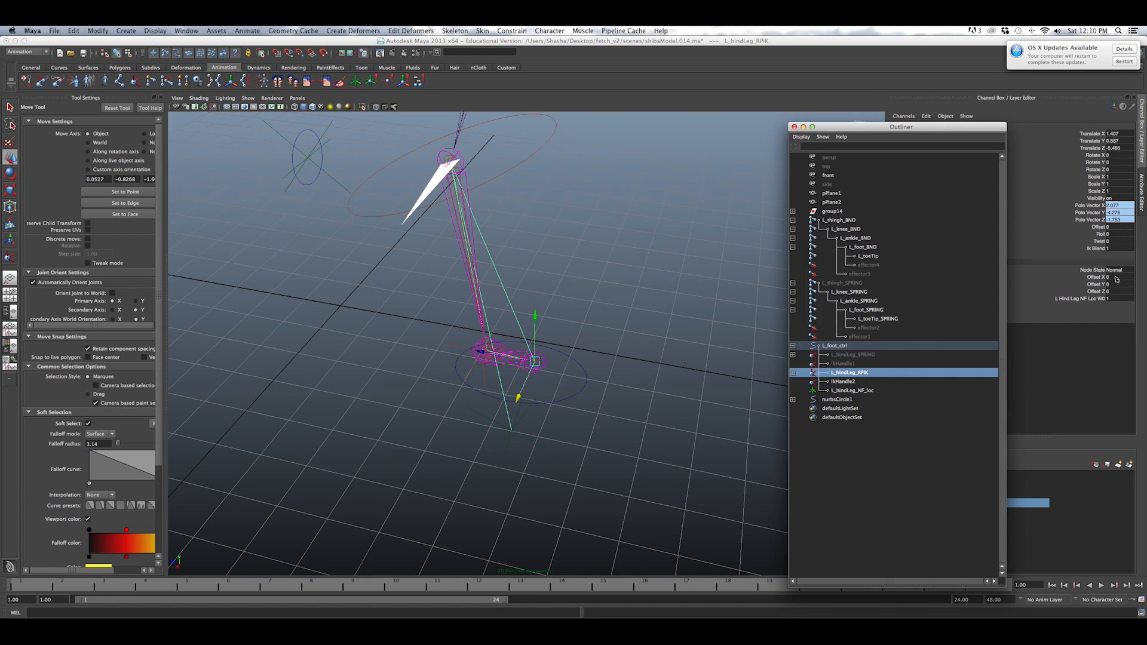
pyautogui.click(1118, 240)
pyautogui.write('-90')
pyautogui.press('Return')
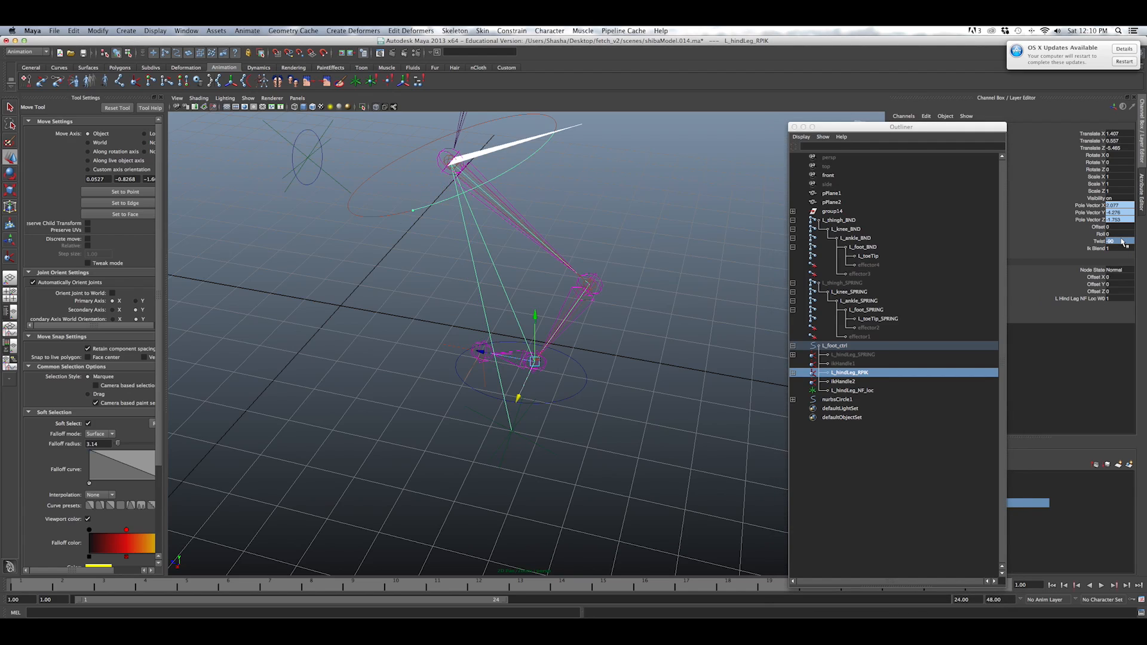
pyautogui.keyDown('alt'); pyautogui.moveTo(691, 332); pyautogui.dragTo(580, 300); pyautogui.keyUp('alt')
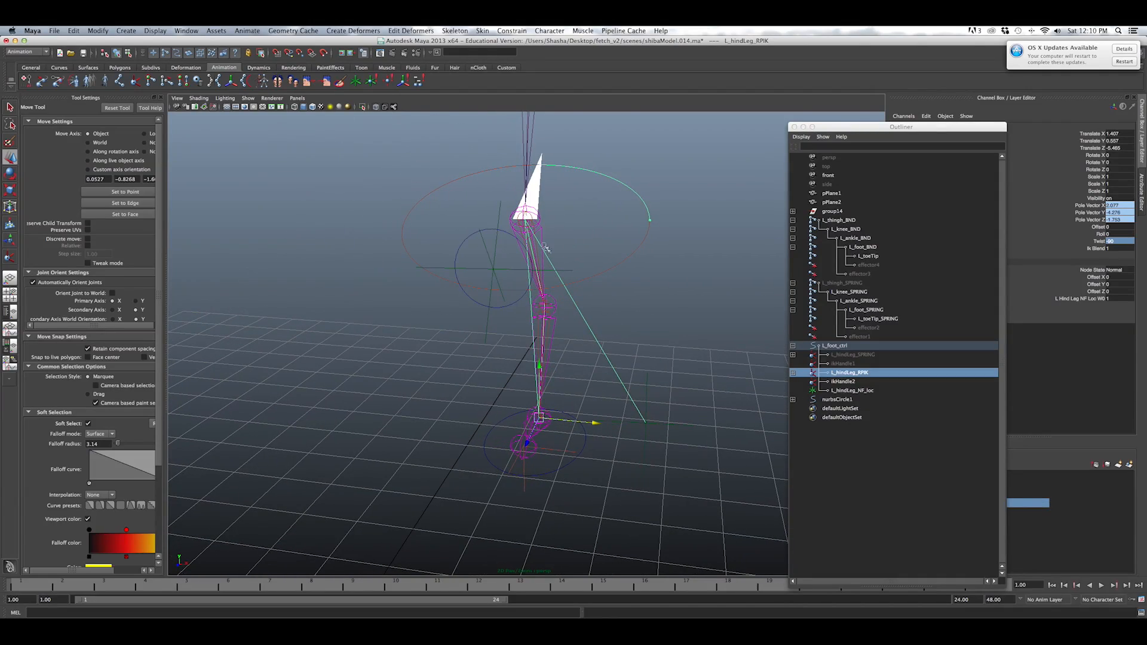
# Test the leg by raising L_foot_ctrl, and undo the move.
pyautogui.keyDown('alt'); pyautogui.moveTo(668, 394); pyautogui.dragTo(556, 397); pyautogui.keyUp('alt')
pyautogui.click(553, 396)
pyautogui.moveTo(513, 339); pyautogui.dragTo(515, 257)
pyautogui.press('super+z')
pyautogui.keyDown('alt'); pyautogui.moveTo(543, 302); pyautogui.dragTo(502, 328); pyautogui.keyUp('alt')
pyautogui.keyDown('alt'); pyautogui.moveTo(502, 328); pyautogui.dragTo(566, 399, button='right'); pyautogui.keyUp('alt')
pyautogui.keyDown('alt'); pyautogui.moveTo(566, 400); pyautogui.dragTo(548, 330); pyautogui.keyUp('alt')
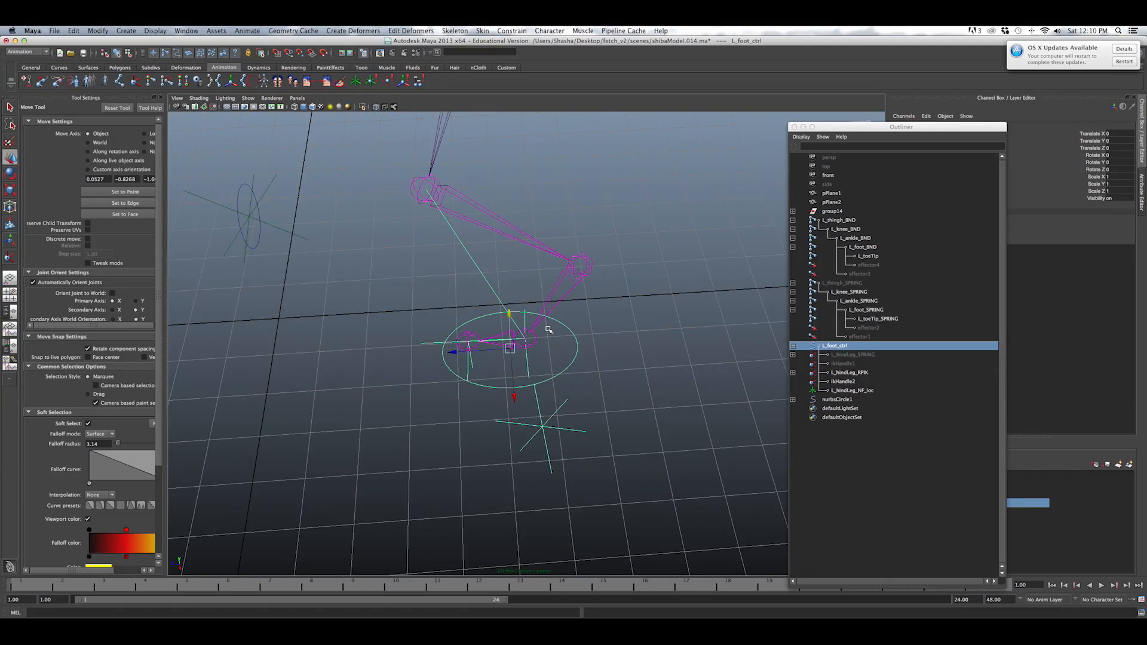
pyautogui.keyDown('alt'); pyautogui.moveTo(539, 225); pyautogui.dragTo(559, 266); pyautogui.keyUp('alt')
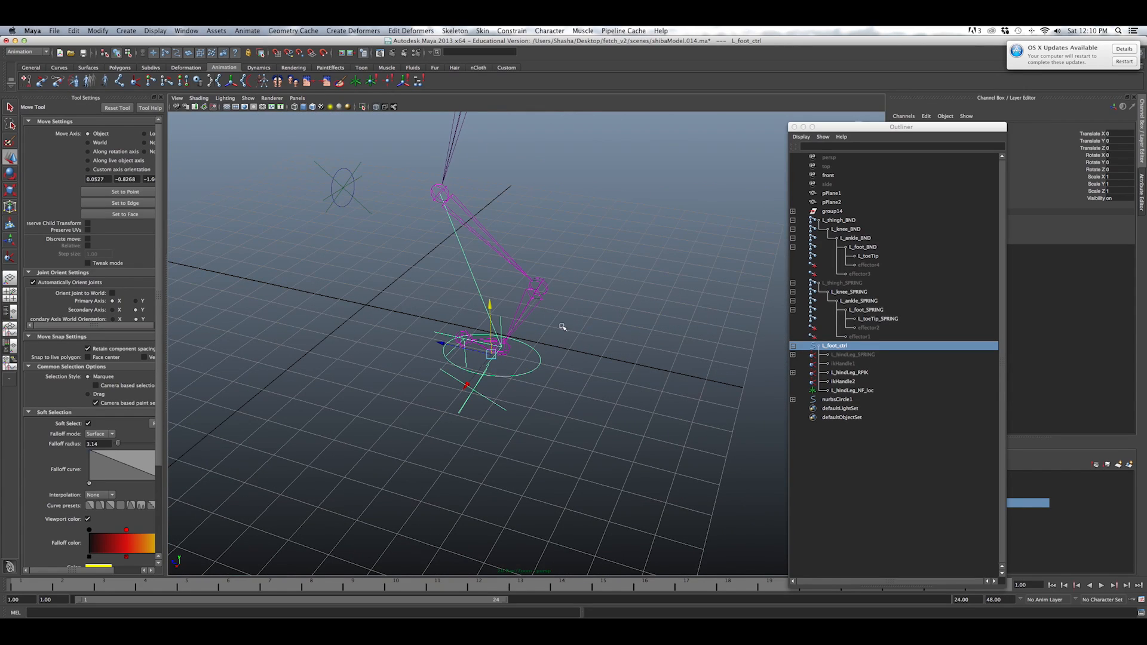
pyautogui.keyDown('alt'); pyautogui.moveTo(562, 327); pyautogui.dragTo(579, 323); pyautogui.keyUp('alt')
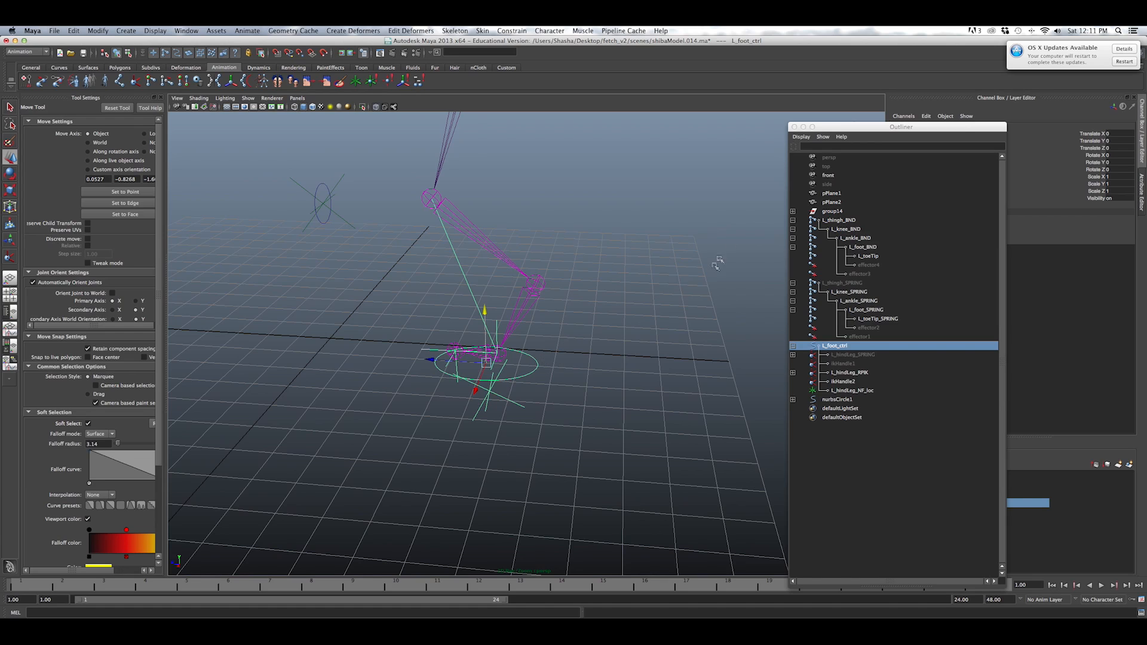
# Close the Outliner and start adding a new attribute to L_foot_ctrl.
pyautogui.click(794, 127)
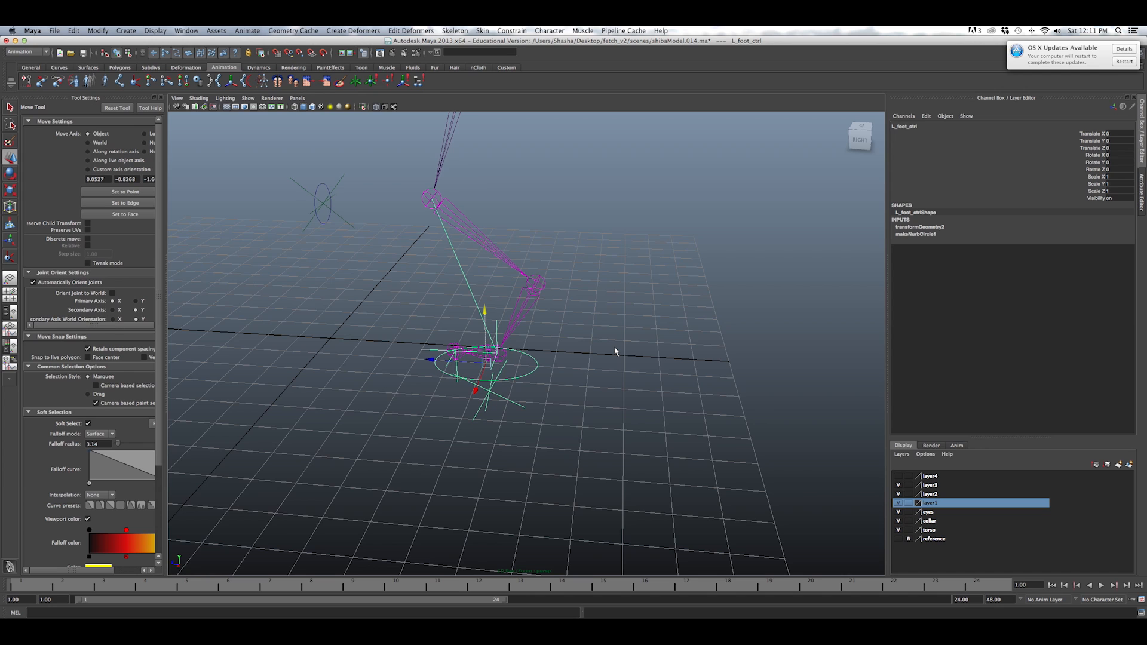
pyautogui.scroll(5, 622, 261)
pyautogui.keyDown('alt'); pyautogui.moveTo(622, 261); pyautogui.dragTo(643, 292); pyautogui.keyUp('alt')
pyautogui.keyDown('alt'); pyautogui.moveTo(643, 292); pyautogui.dragTo(670, 242, button='middle'); pyautogui.keyUp('alt')
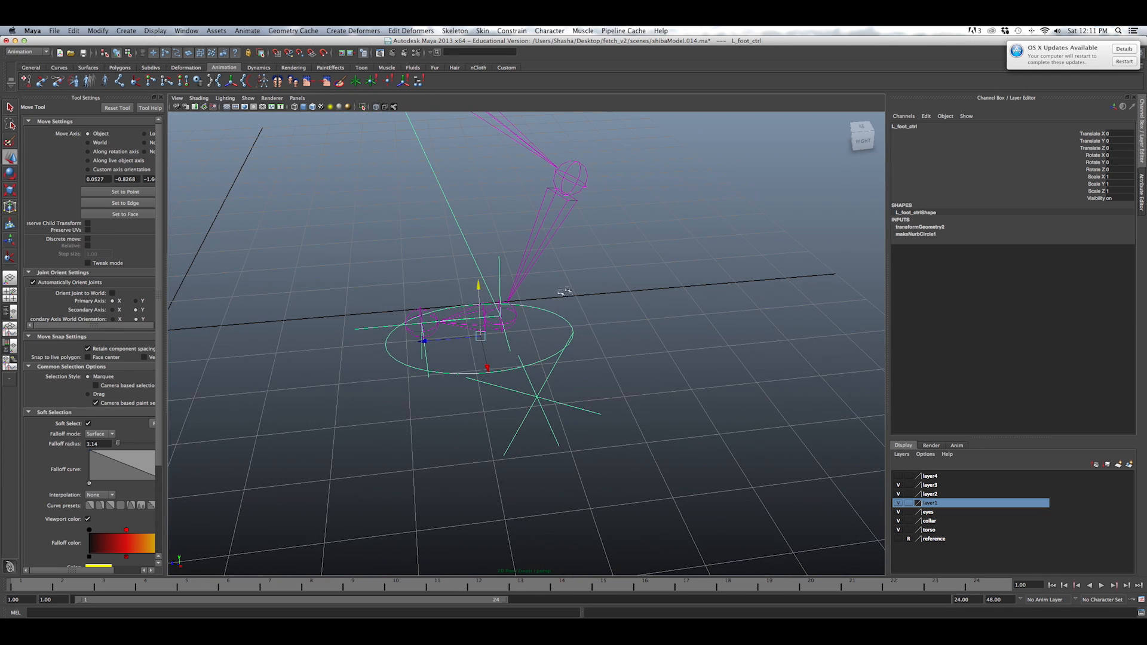
pyautogui.keyDown('alt'); pyautogui.moveTo(638, 325); pyautogui.dragTo(536, 263); pyautogui.keyUp('alt')
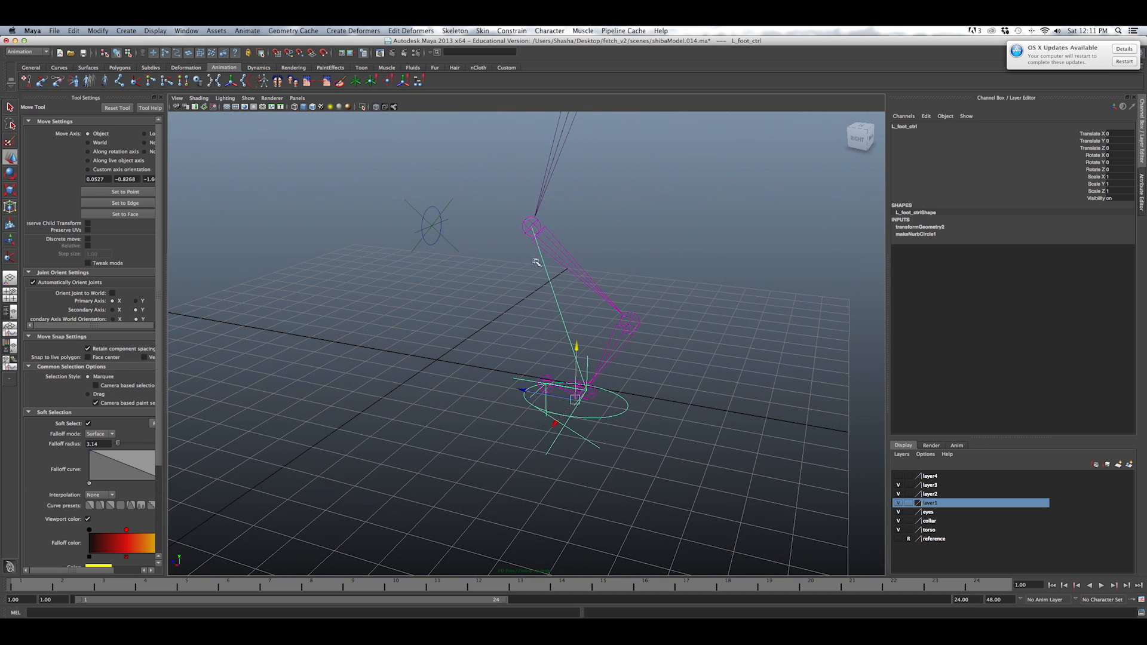
pyautogui.click(928, 123)
pyautogui.click(628, 401)
pyautogui.click(926, 116)
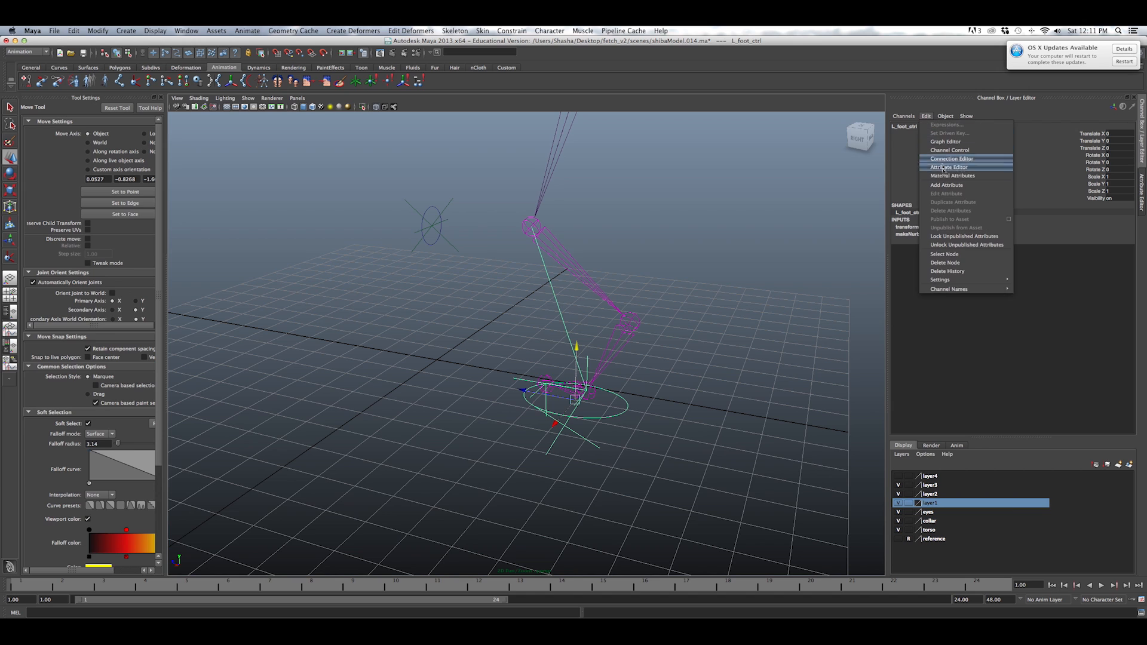
pyautogui.click(948, 185)
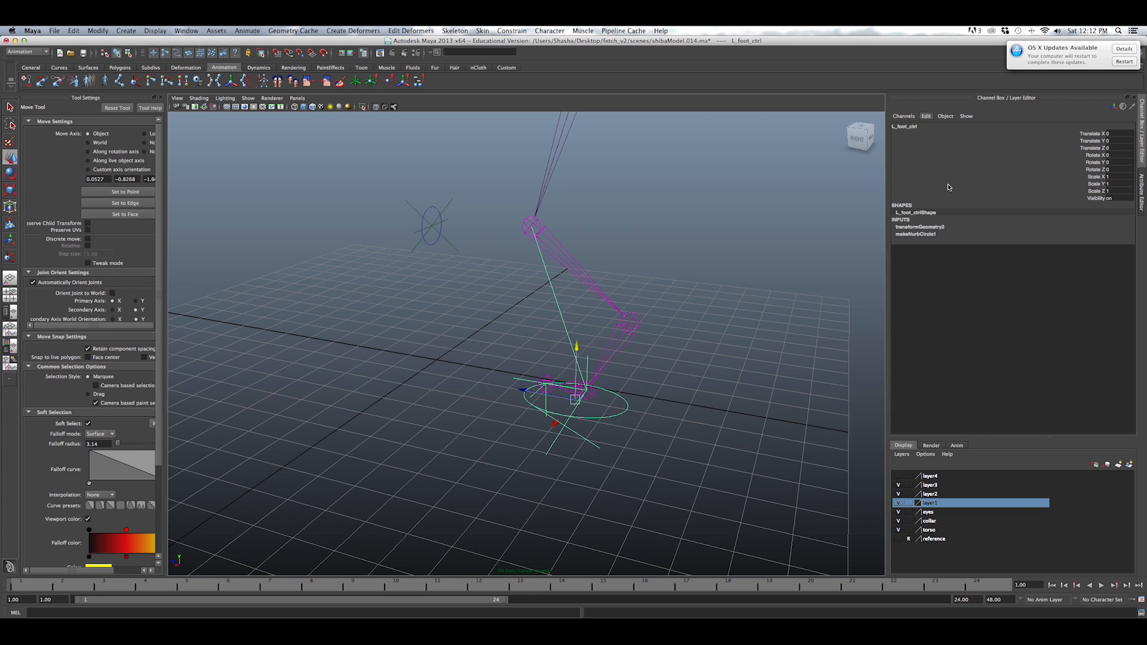
pyautogui.moveTo(626, 148); pyautogui.dragTo(564, 137)
pyautogui.click(550, 163)
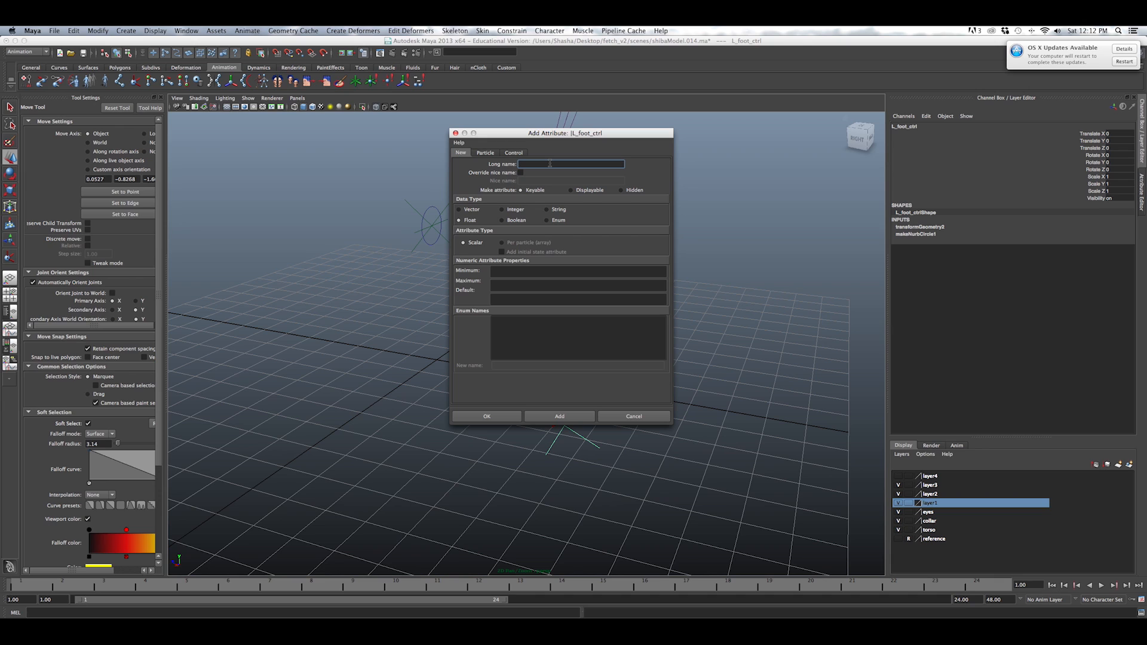
# Create the keyable float attribute lowerLegTwist on L_foot_ctrl, with the nice name override enabled and a default of 0.
pyautogui.write('lowerLegTwist')
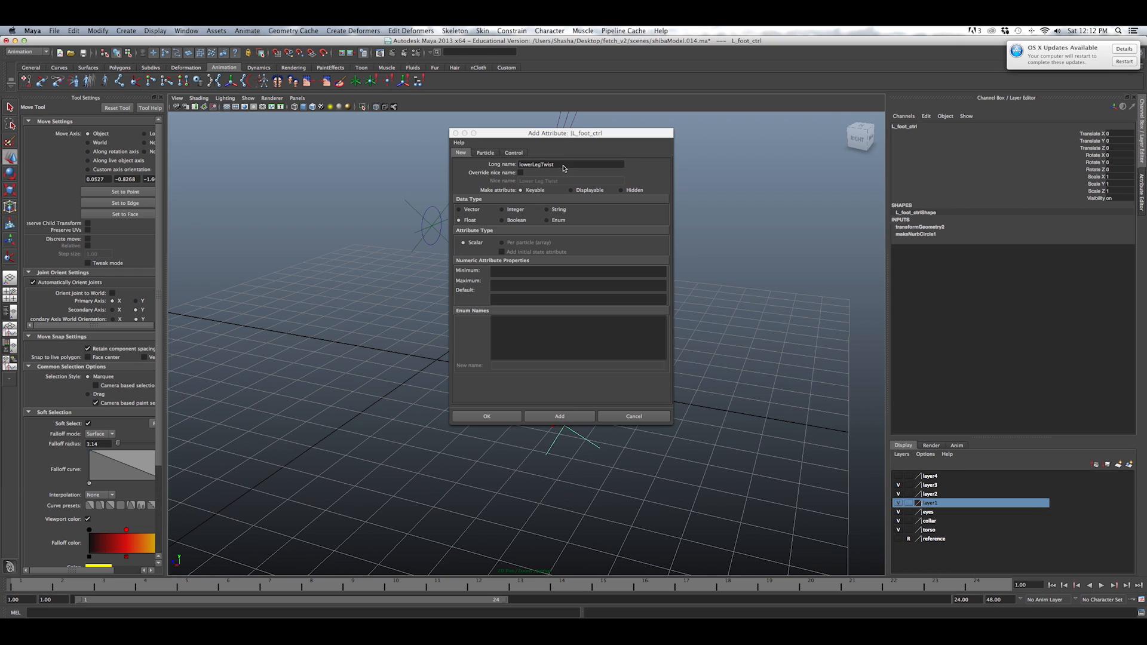
pyautogui.moveTo(561, 164); pyautogui.dragTo(503, 168)
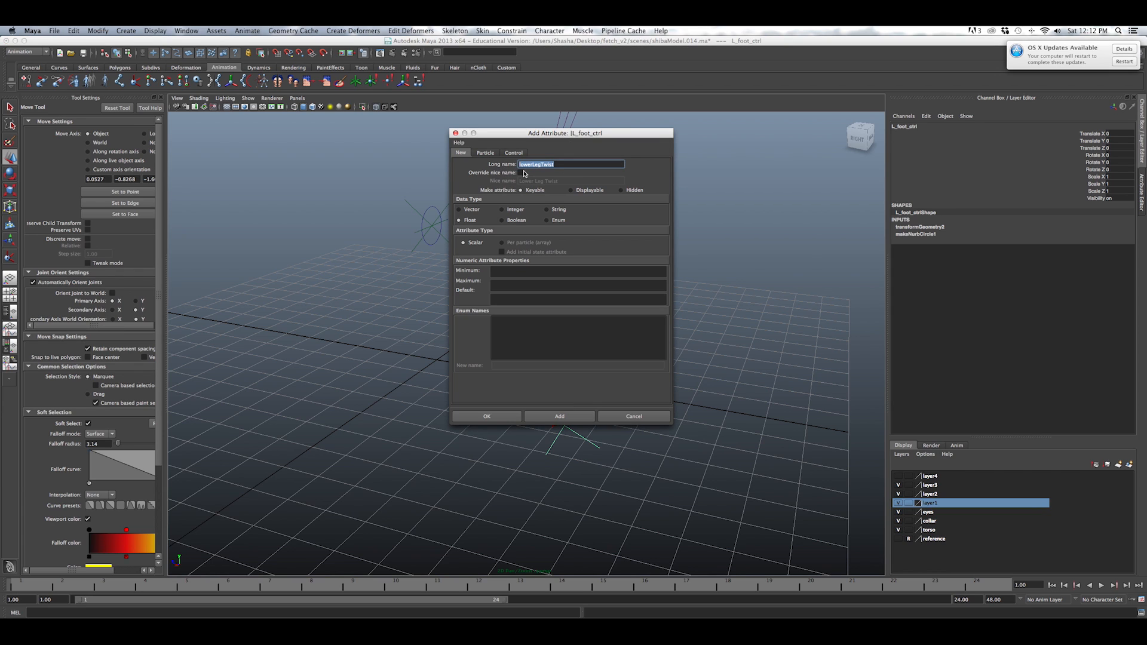
pyautogui.press('Left')
pyautogui.click(519, 174)
pyautogui.press('Tab')
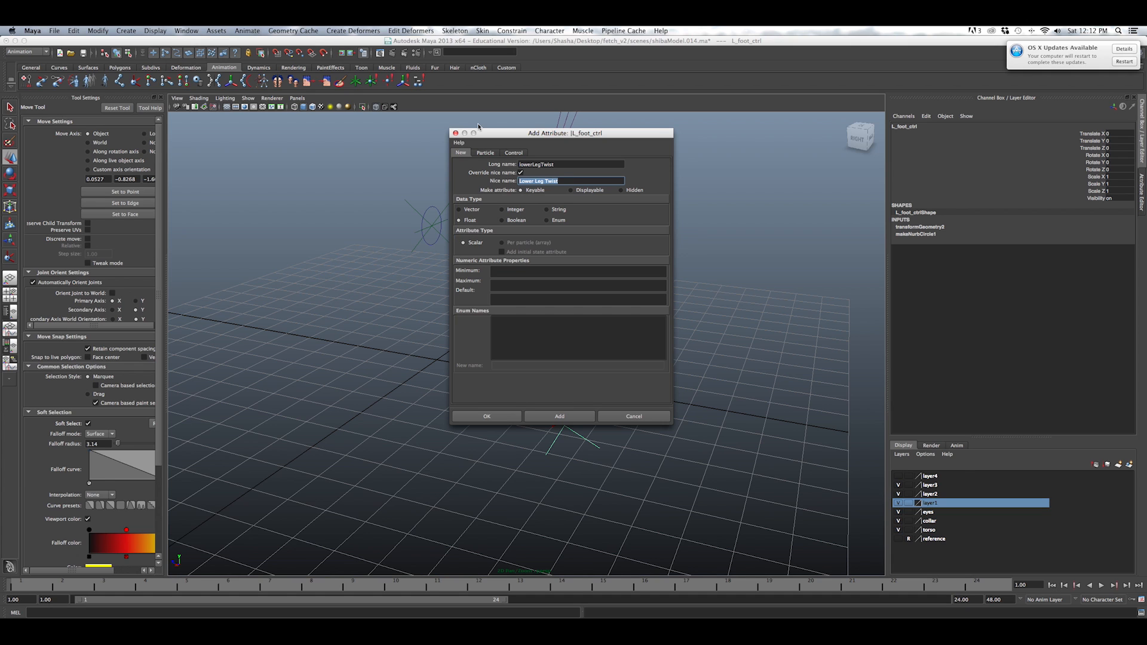
pyautogui.moveTo(559, 133); pyautogui.dragTo(623, 123)
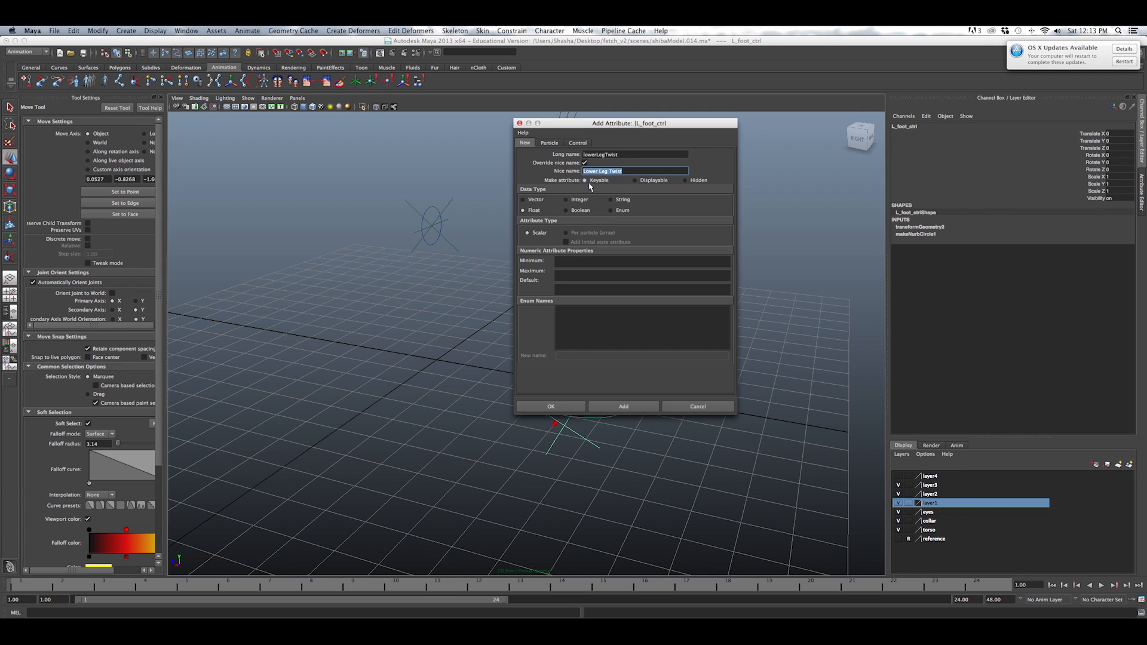
pyautogui.moveTo(594, 124); pyautogui.dragTo(594, 121)
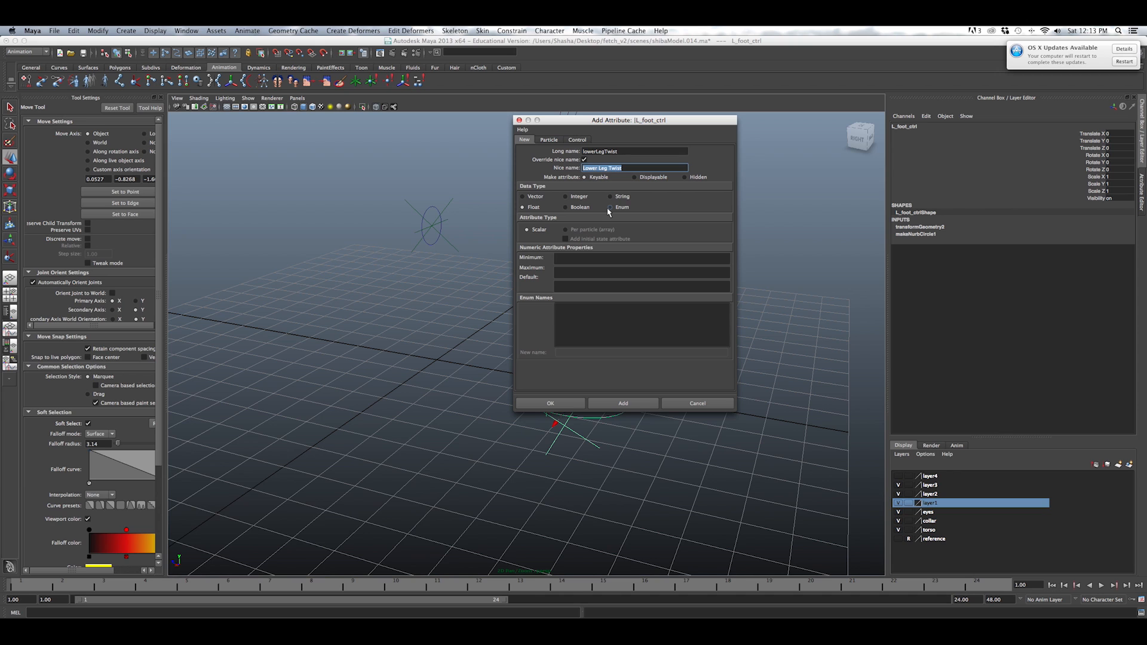
pyautogui.click(560, 287)
pyautogui.write('0')
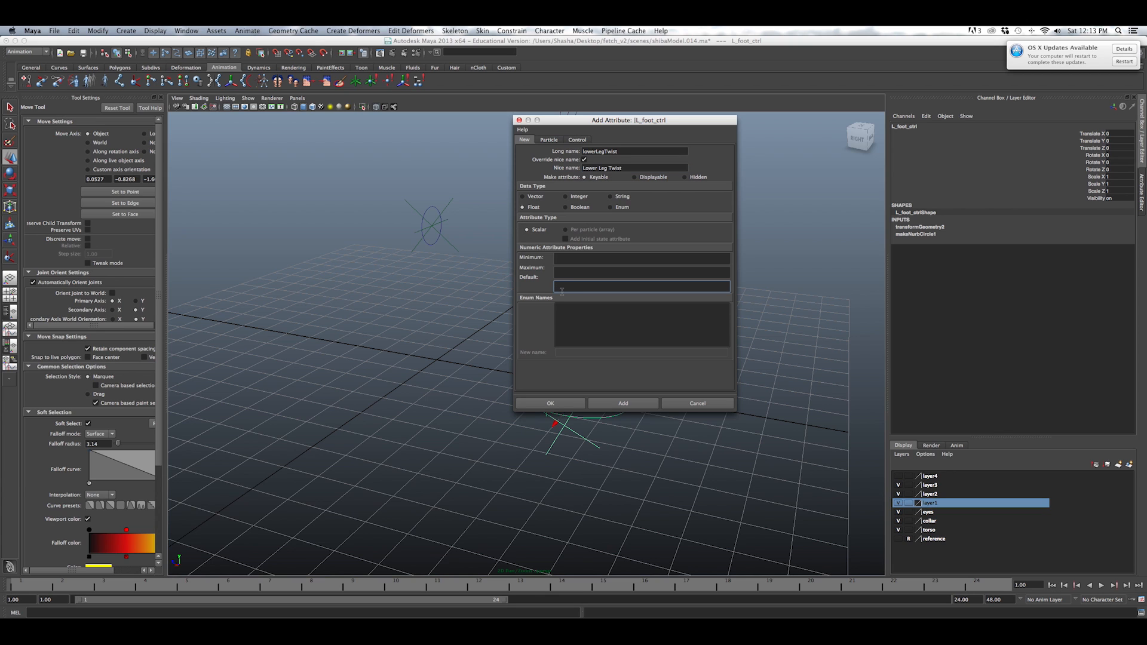
pyautogui.click(552, 404)
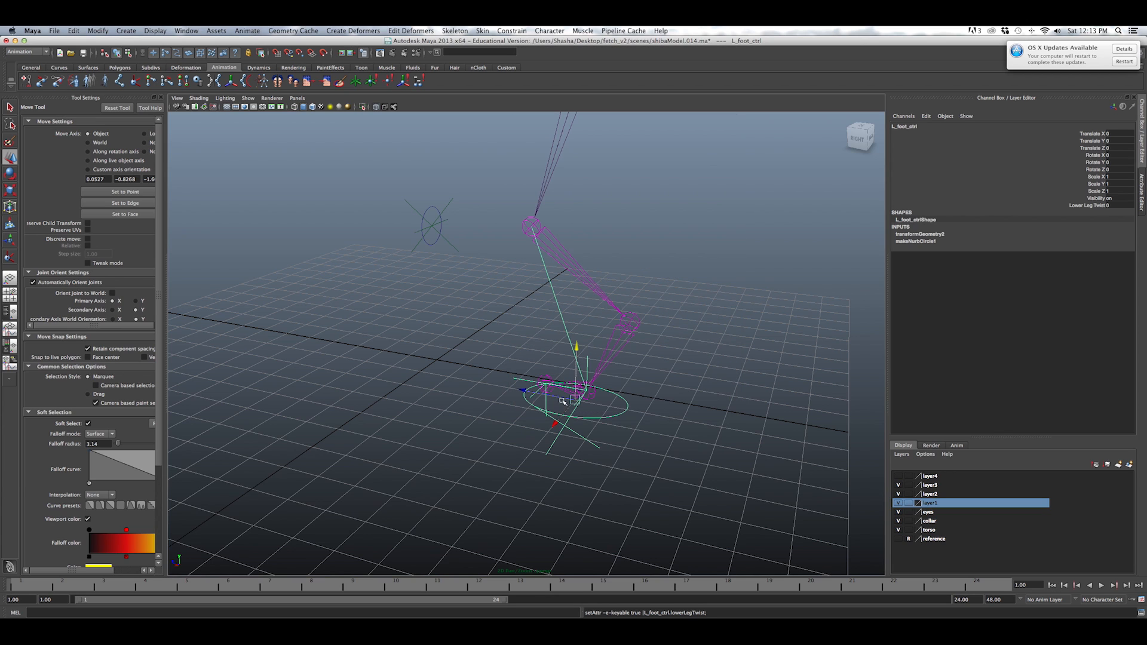
# Try scrubbing the Lower Leg Twist channel of L_foot_ctrl, reset it to 0 and return to the Move tool.
pyautogui.click(1096, 206)
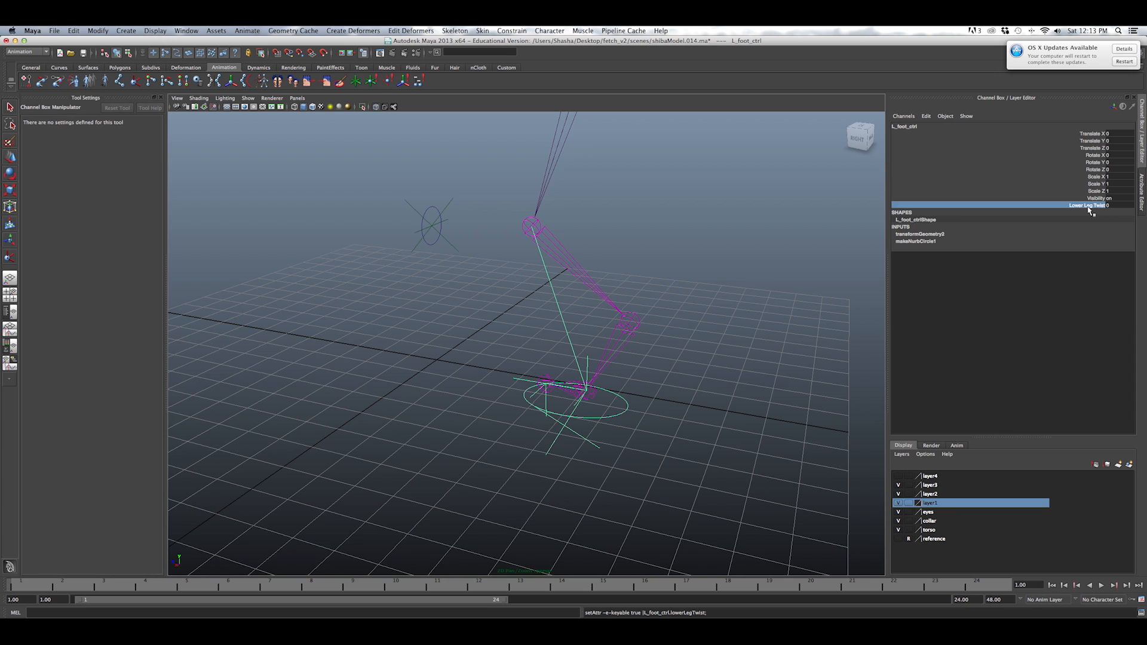
pyautogui.moveTo(725, 214); pyautogui.dragTo(554, 247, button='middle')
pyautogui.click(1122, 205)
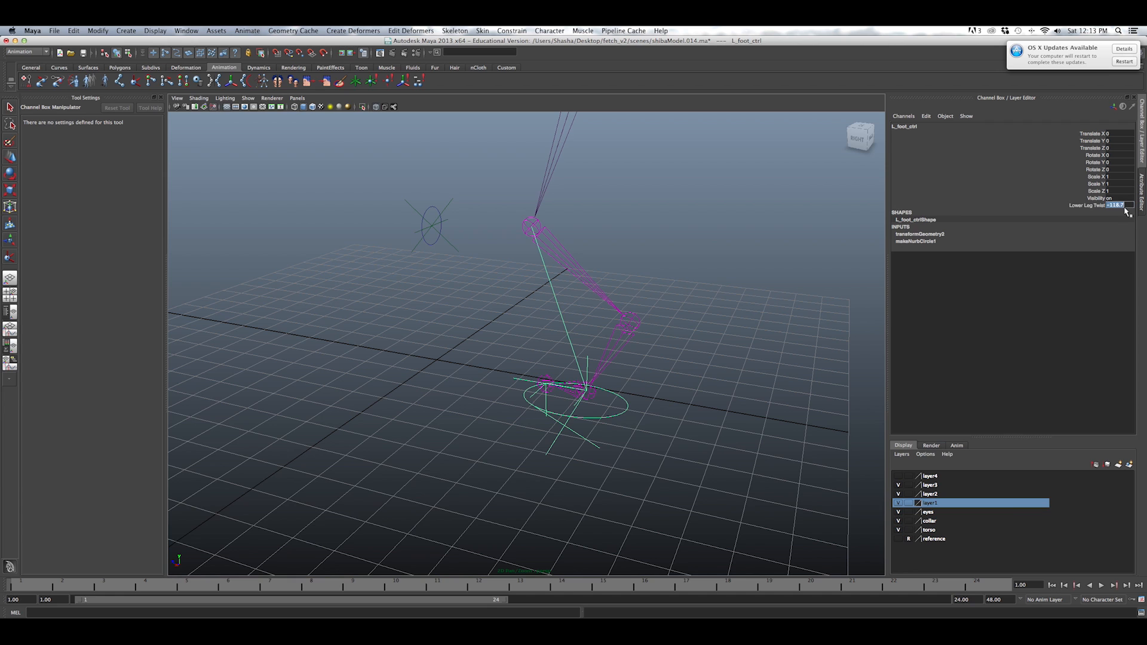
pyautogui.write('0')
pyautogui.press('Return')
pyautogui.click(867, 219)
pyautogui.press('w')
pyautogui.moveTo(607, 405); pyautogui.dragTo(640, 416)
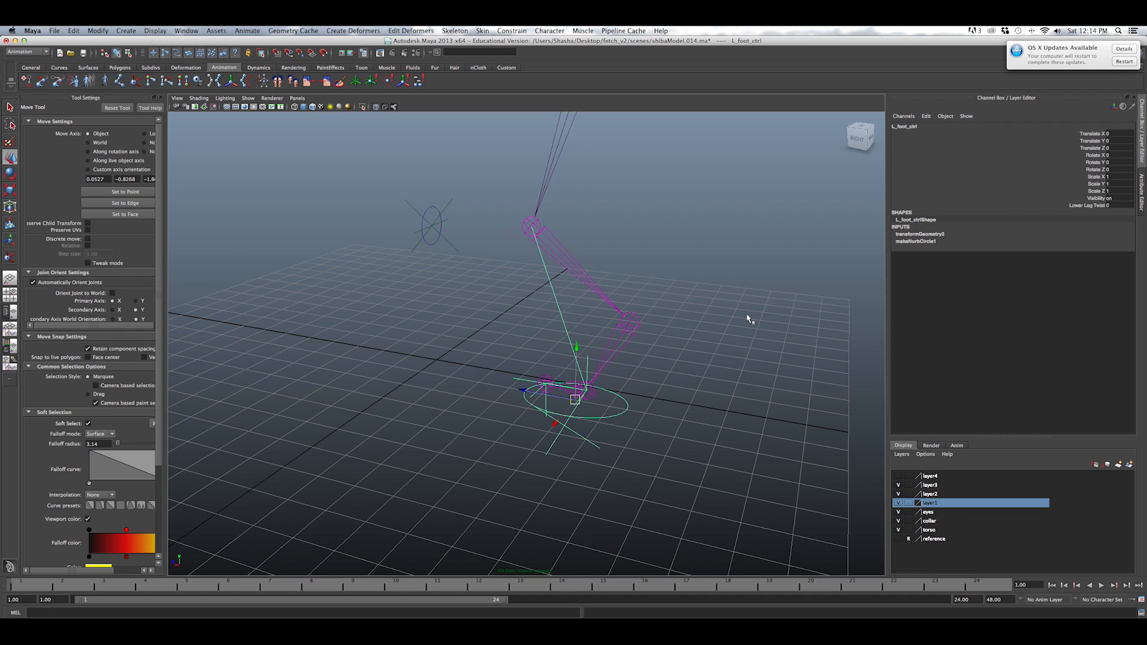
# Open the Outliner and select L_foot_ctrl together with the L_hindLeg_RPIK handle.
pyautogui.click(993, 633)
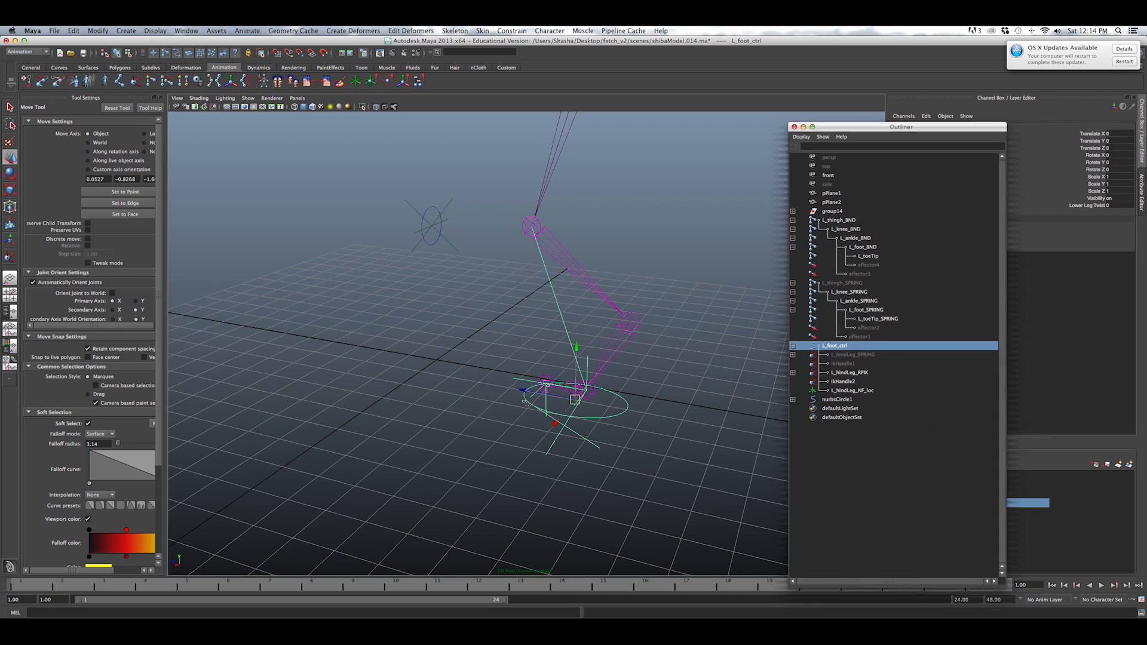
pyautogui.keyDown('ctrl'); pyautogui.click(854, 375); pyautogui.keyUp('ctrl')
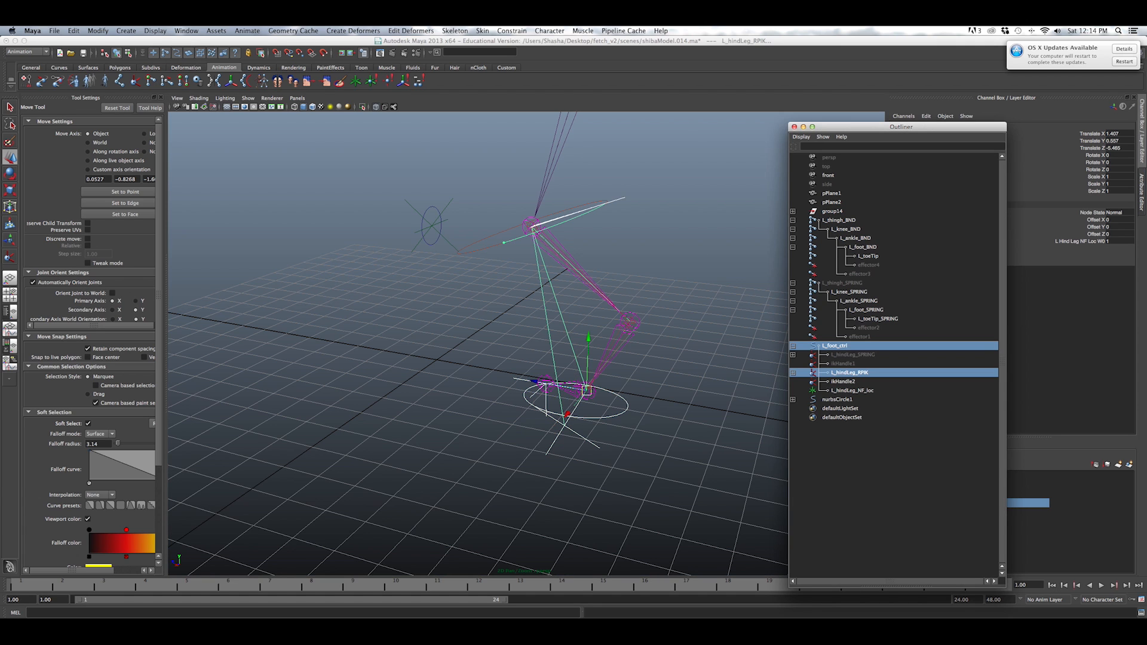
pyautogui.moveTo(917, 130); pyautogui.dragTo(896, 107)
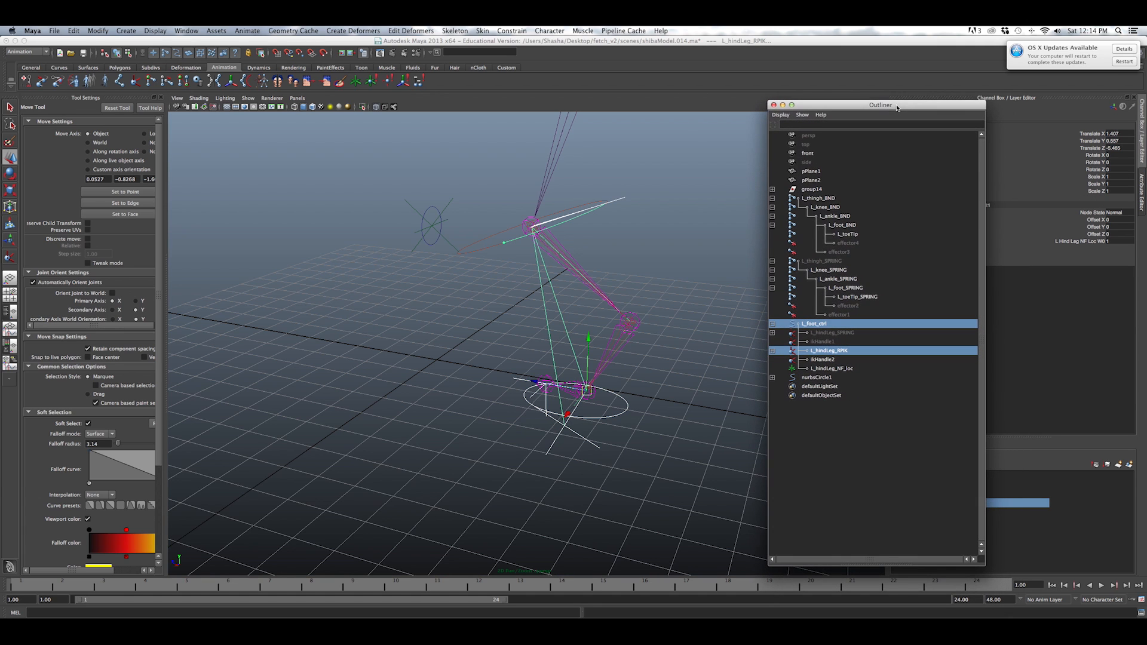
pyautogui.click(627, 409)
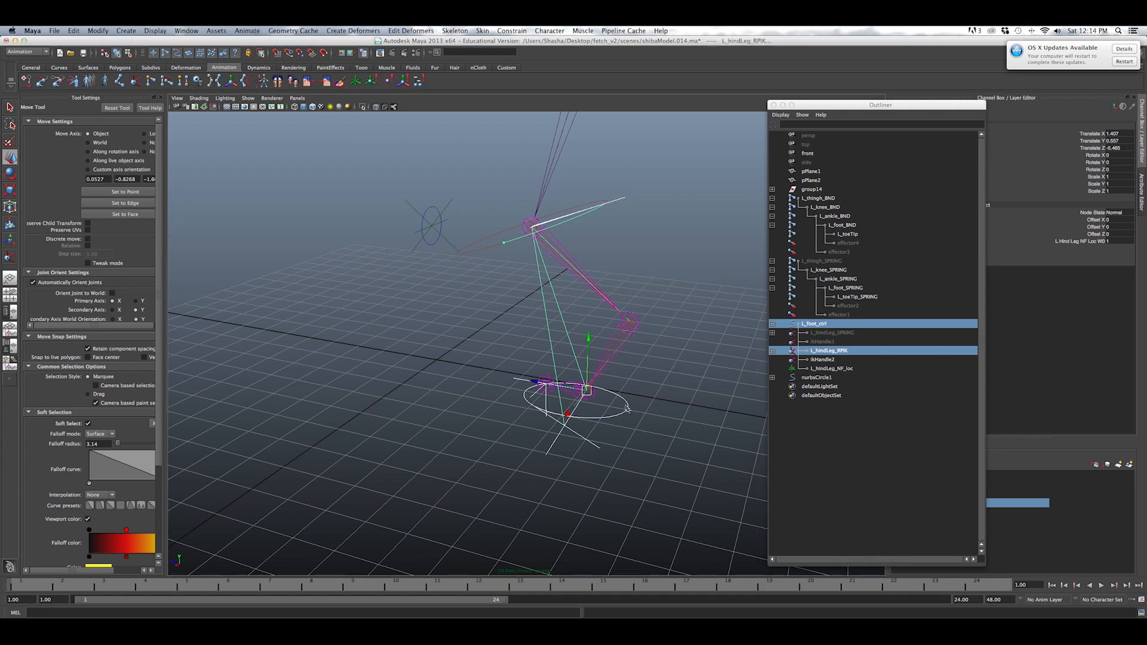
pyautogui.click(627, 409)
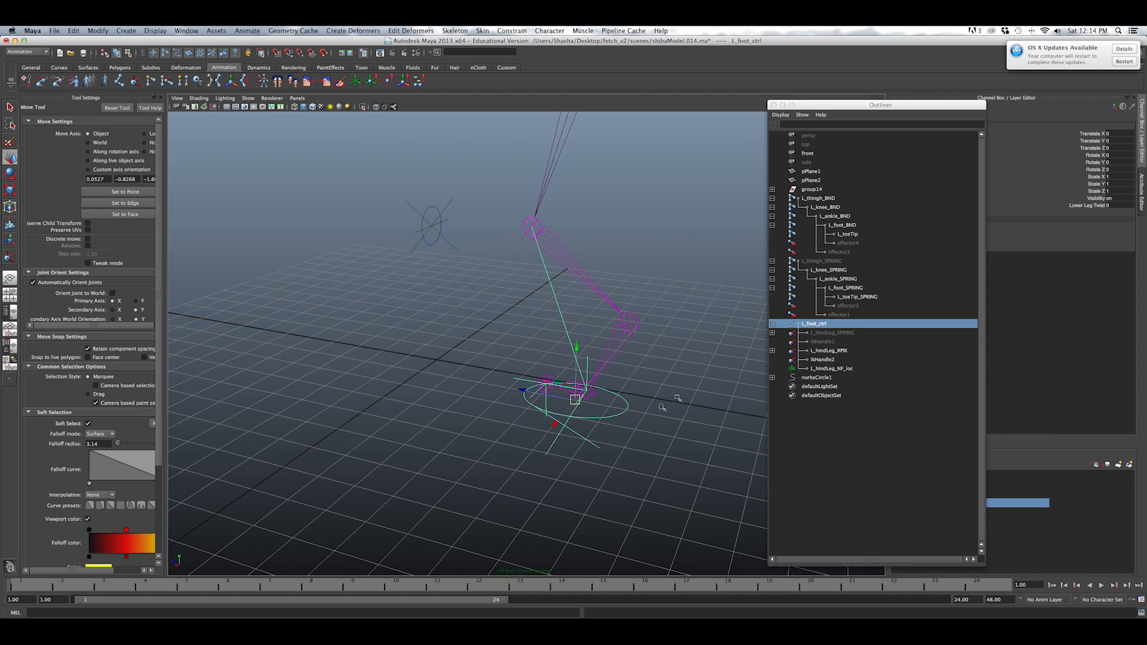
pyautogui.keyDown('super'); pyautogui.click(833, 360); pyautogui.keyUp('super')
pyautogui.keyDown('super'); pyautogui.click(829, 360); pyautogui.keyUp('super')
pyautogui.keyDown('super'); pyautogui.click(830, 351); pyautogui.keyUp('super')
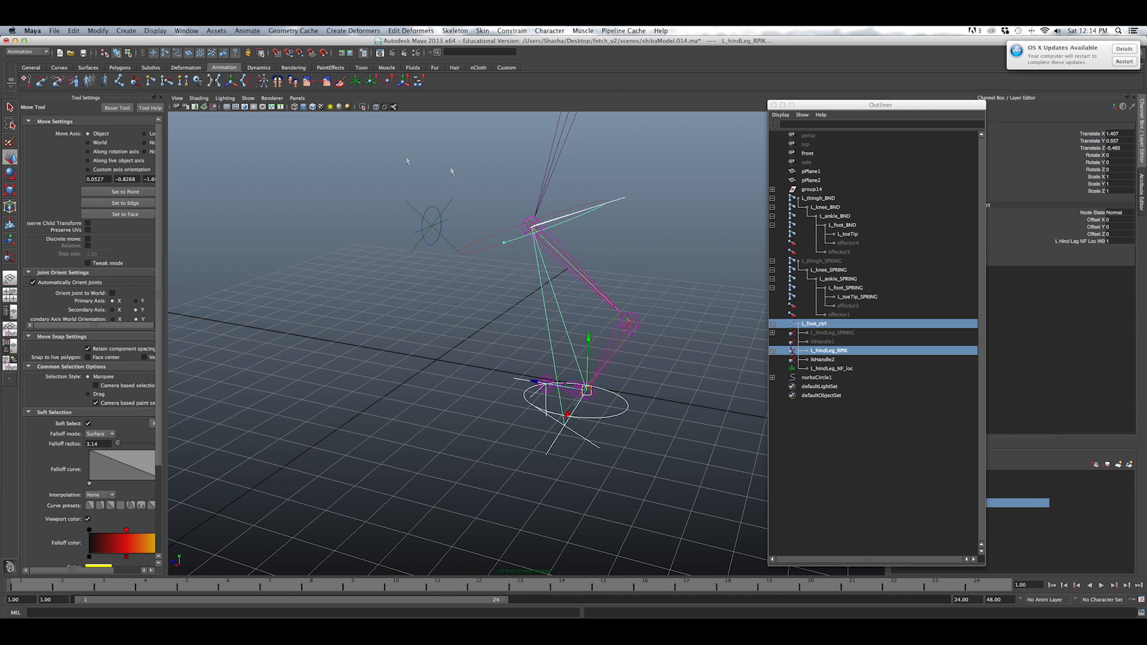
# Open the Node Editor and place its window beside the Outliner.
pyautogui.click(186, 31)
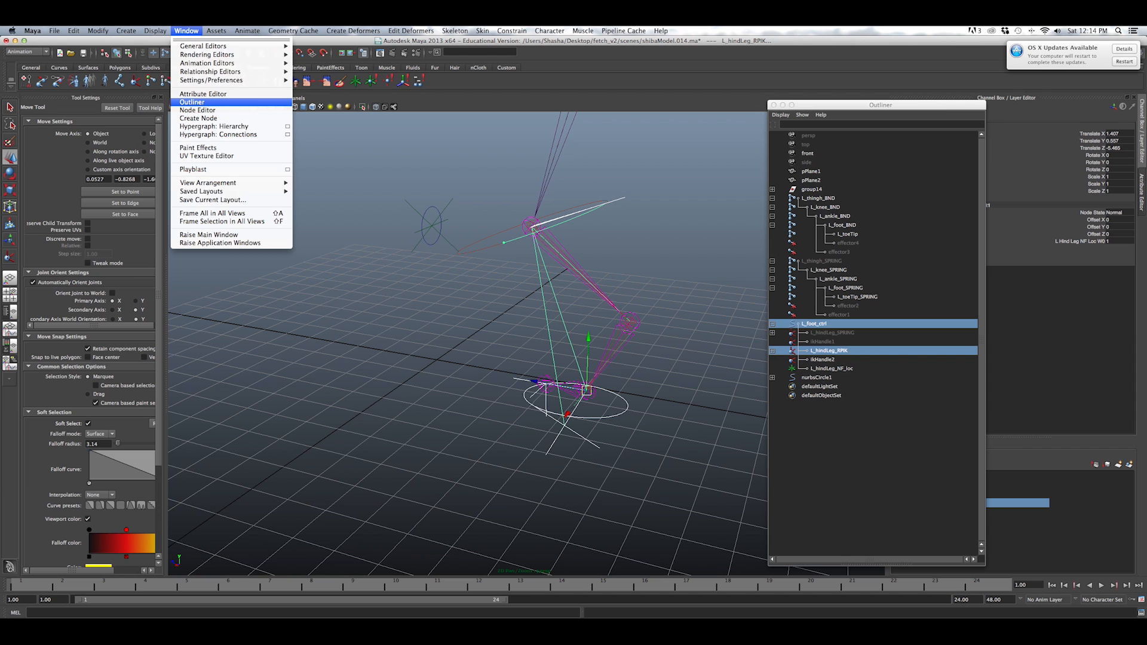
pyautogui.click(216, 111)
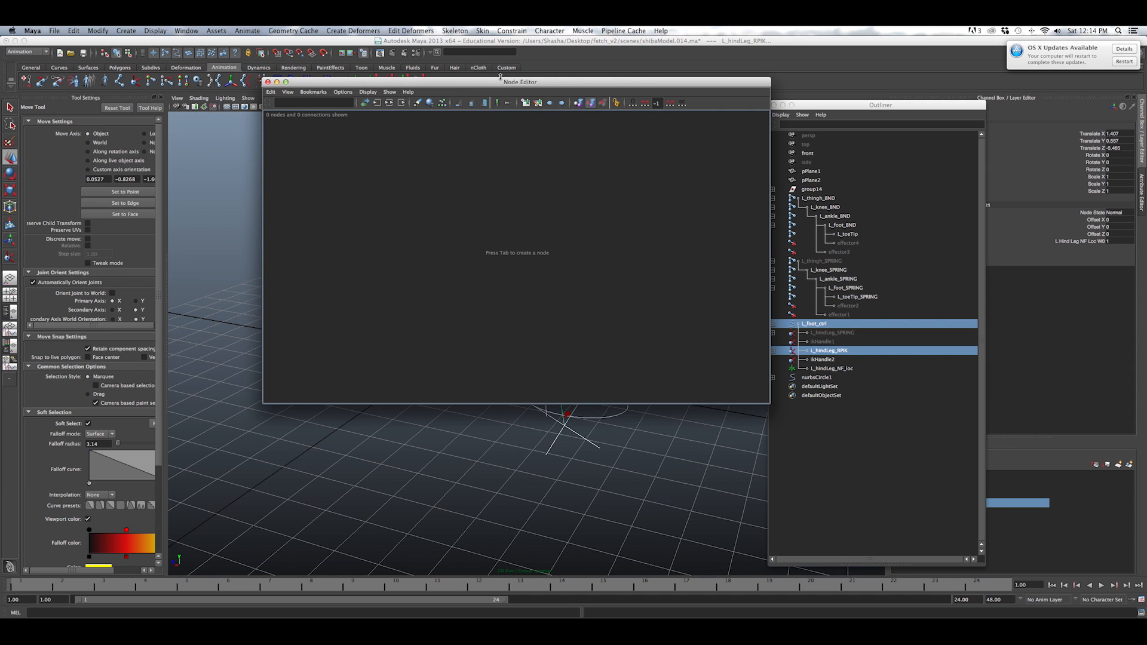
pyautogui.moveTo(488, 85); pyautogui.dragTo(394, 120)
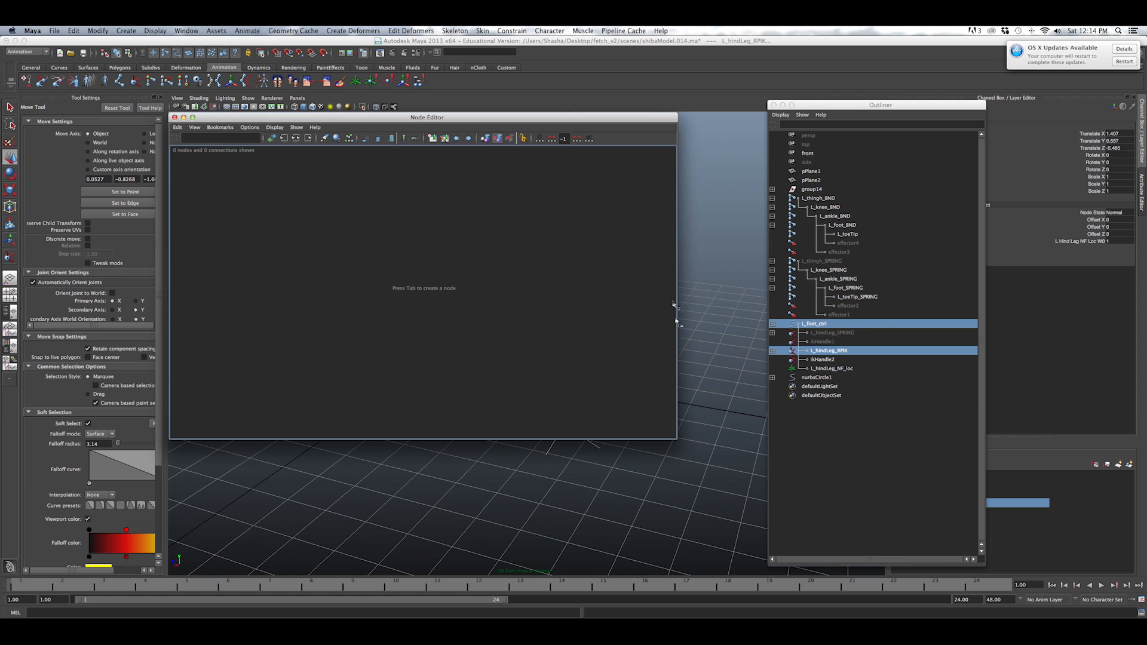
pyautogui.moveTo(566, 125)
pyautogui.mouseDown()
pyautogui.moveTo(558, 150)
pyautogui.moveTo(566, 138)
pyautogui.mouseUp()
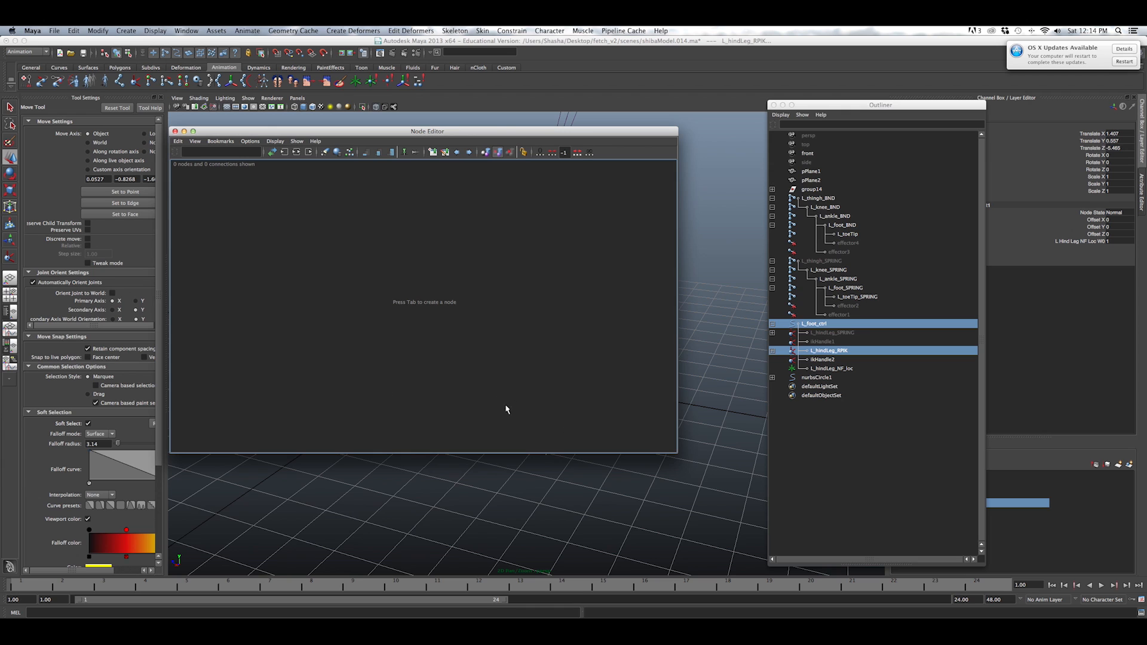
# Add L_foot_ctrl and L_hindLeg_RPIK to the Node Editor graph and arrange the two nodes side by side with a gap between them.
pyautogui.moveTo(822, 327); pyautogui.dragTo(310, 276, button='middle')
pyautogui.moveTo(360, 327); pyautogui.dragTo(534, 323)
pyautogui.moveTo(331, 291)
pyautogui.mouseDown()
pyautogui.moveTo(165, 275)
pyautogui.moveTo(334, 288)
pyautogui.moveTo(322, 294)
pyautogui.mouseUp()
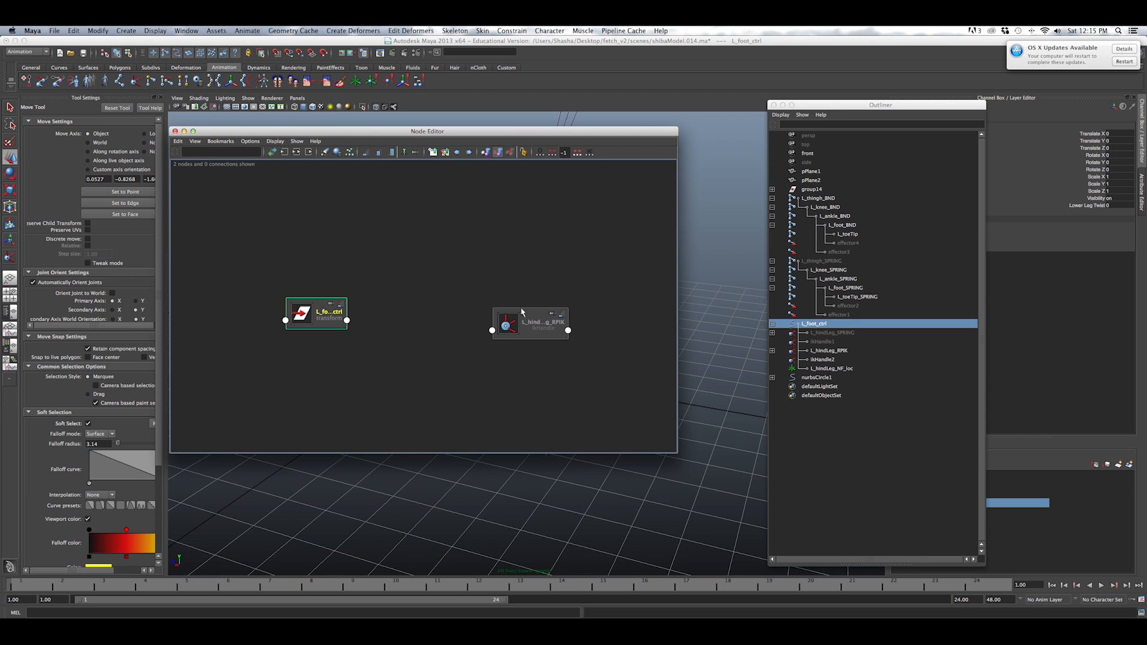
pyautogui.moveTo(524, 315); pyautogui.dragTo(517, 301)
pyautogui.moveTo(324, 319); pyautogui.dragTo(322, 318)
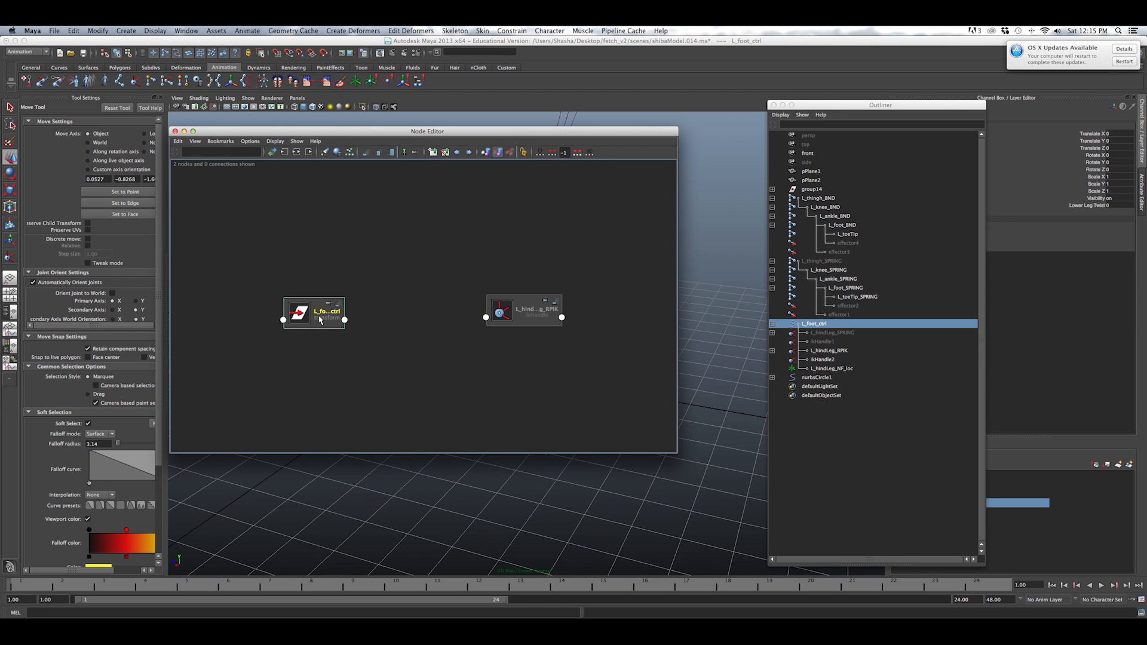
pyautogui.moveTo(357, 136); pyautogui.dragTo(328, 127)
pyautogui.moveTo(276, 295); pyautogui.dragTo(306, 251)
pyautogui.moveTo(504, 299); pyautogui.dragTo(535, 268)
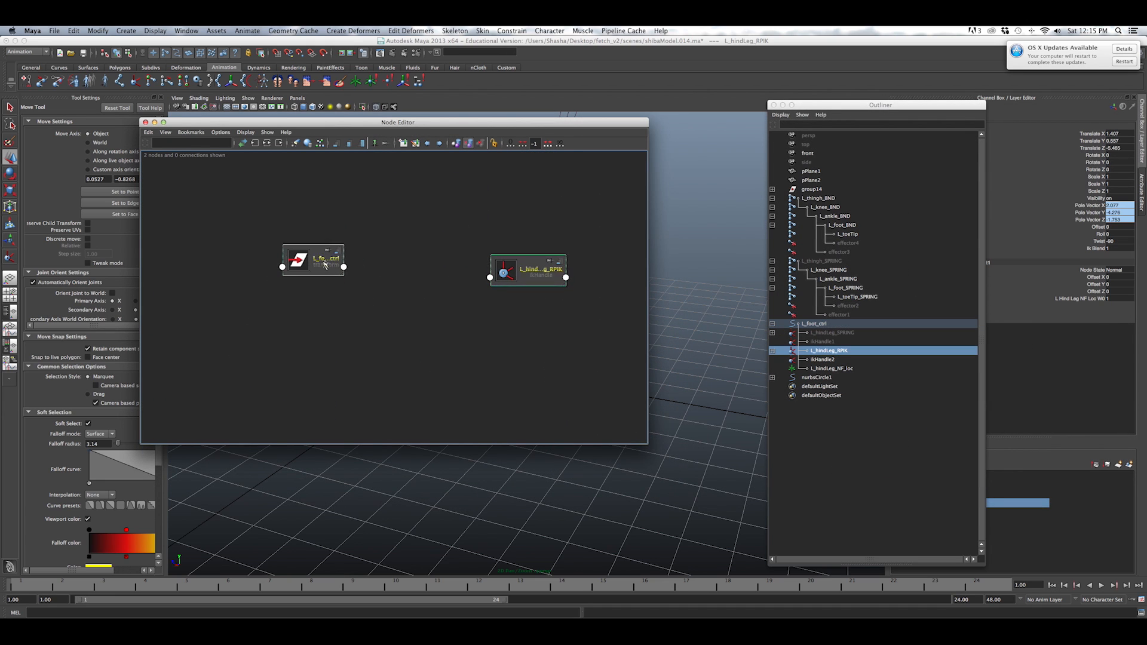
pyautogui.moveTo(317, 259); pyautogui.dragTo(305, 285)
pyautogui.click(524, 272)
# Move the Node Editor out of the way and examine the Twist channel of L_hindLeg_RPIK.
pyautogui.moveTo(348, 125); pyautogui.dragTo(495, 529)
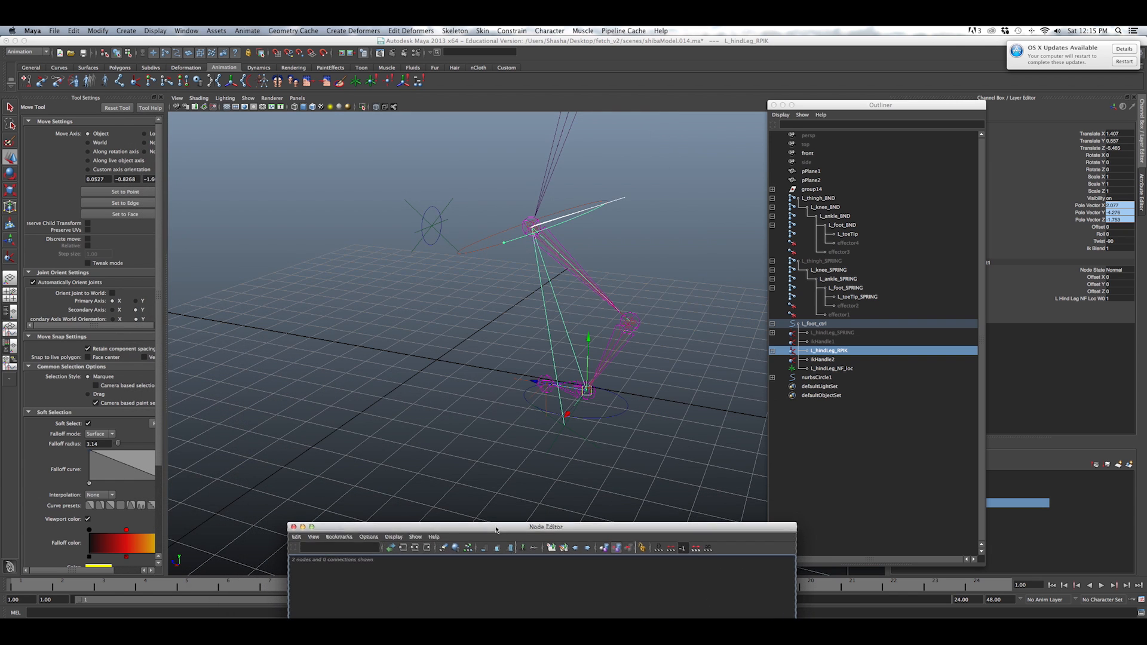
pyautogui.click(627, 406)
pyautogui.keyDown('alt'); pyautogui.moveTo(643, 383); pyautogui.dragTo(614, 348); pyautogui.keyUp('alt')
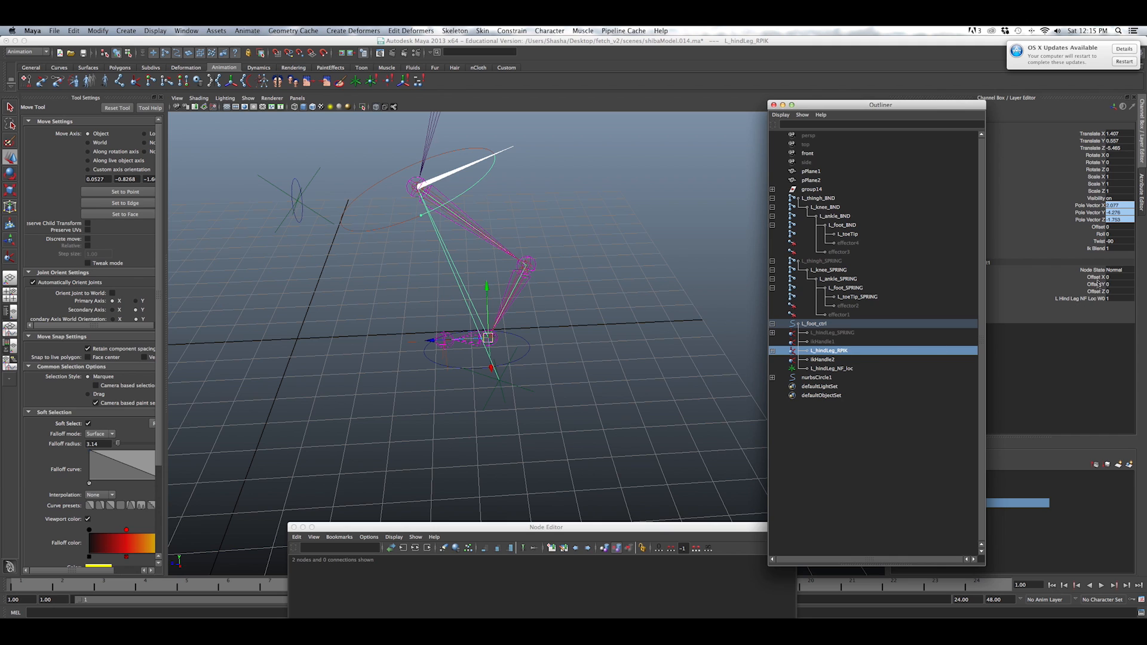
pyautogui.doubleClick(1110, 243)
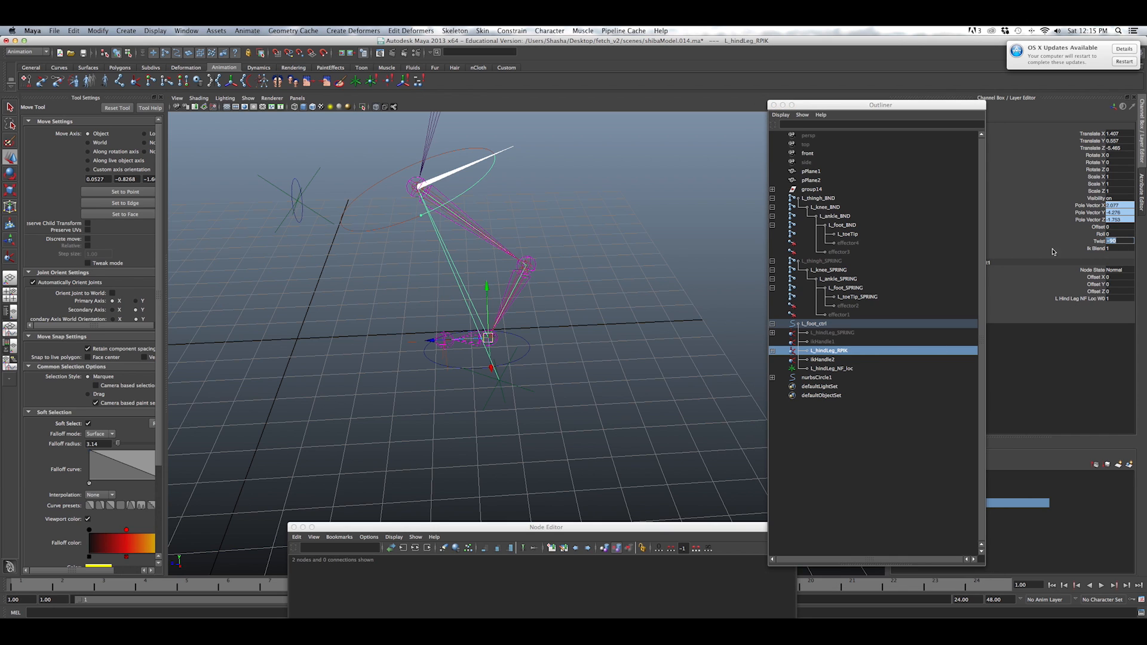
pyautogui.click(1103, 242)
pyautogui.click(1124, 242)
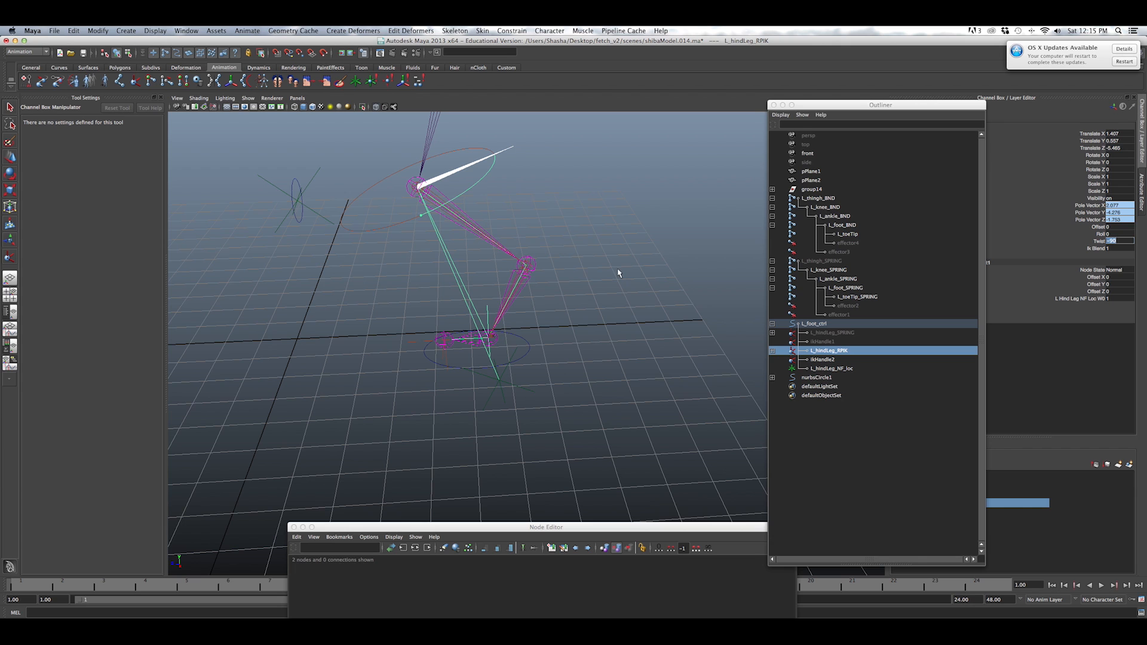
# Compare the Lower Leg Twist channel of L_foot_ctrl with the Twist channel of L_hindLeg_RPIK.
pyautogui.click(525, 337)
pyautogui.press('w')
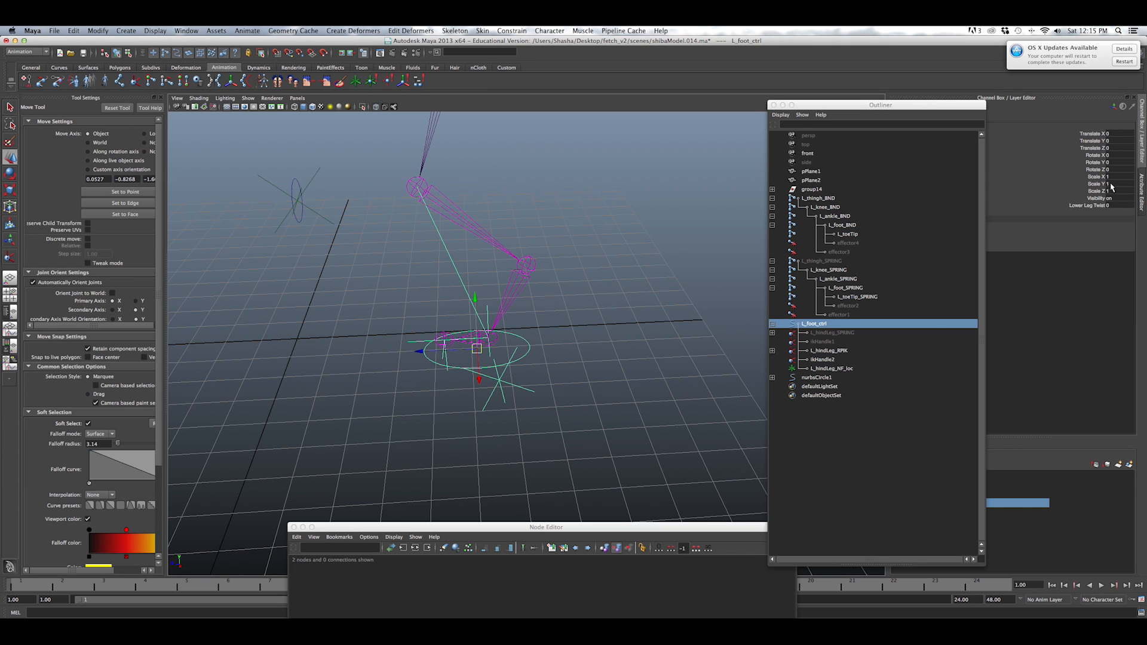
pyautogui.click(1099, 205)
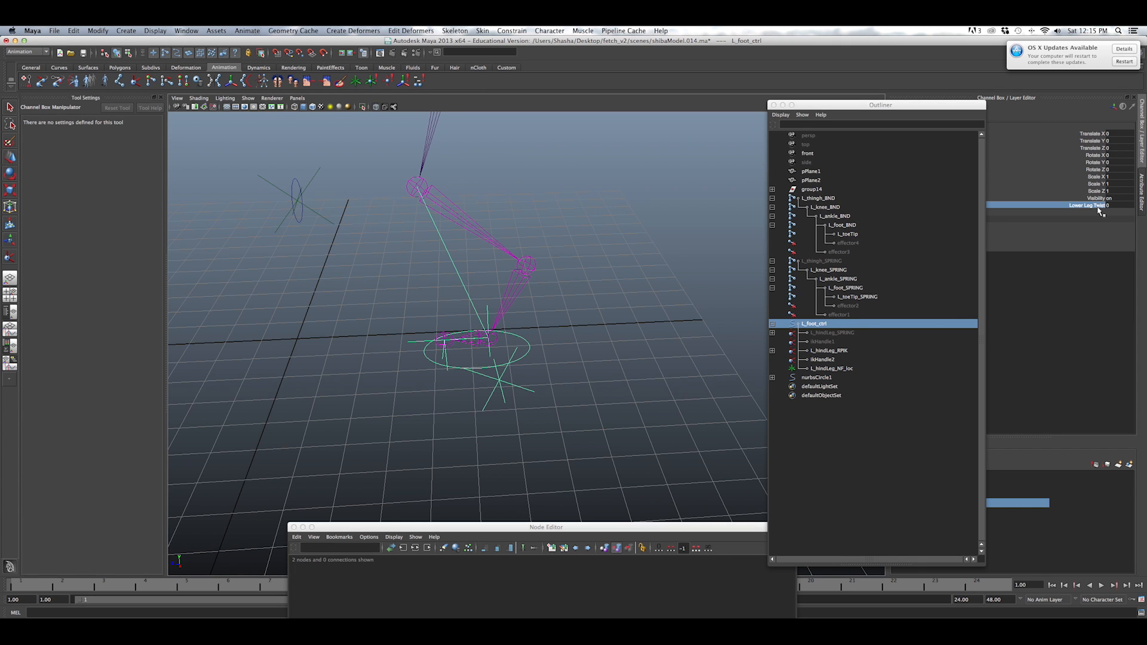
pyautogui.click(635, 355)
pyautogui.press('w')
pyautogui.click(830, 351)
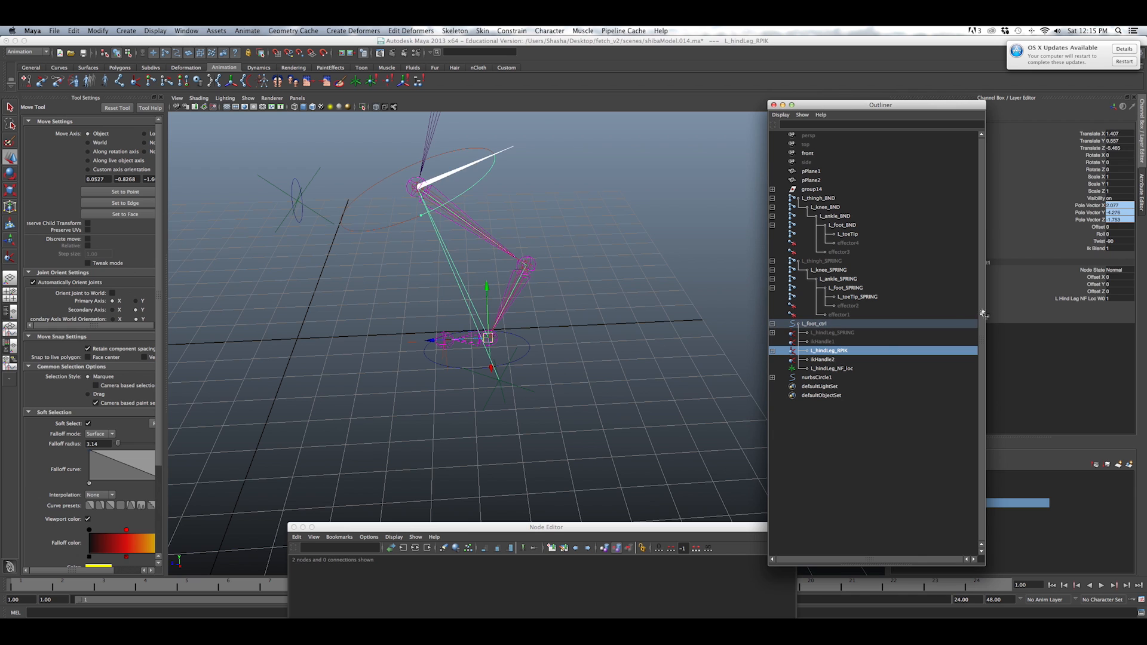
pyautogui.click(1102, 242)
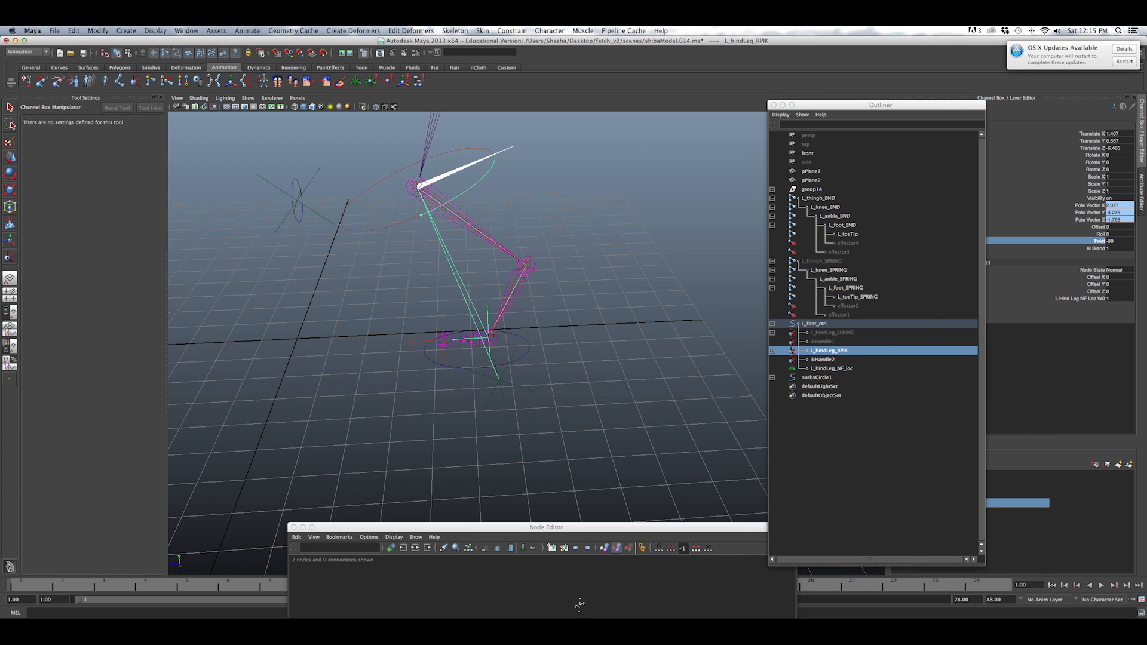
# Bring the Node Editor back into view and create a plusMinusAverage node in the graph.
pyautogui.moveTo(626, 529); pyautogui.dragTo(537, 152)
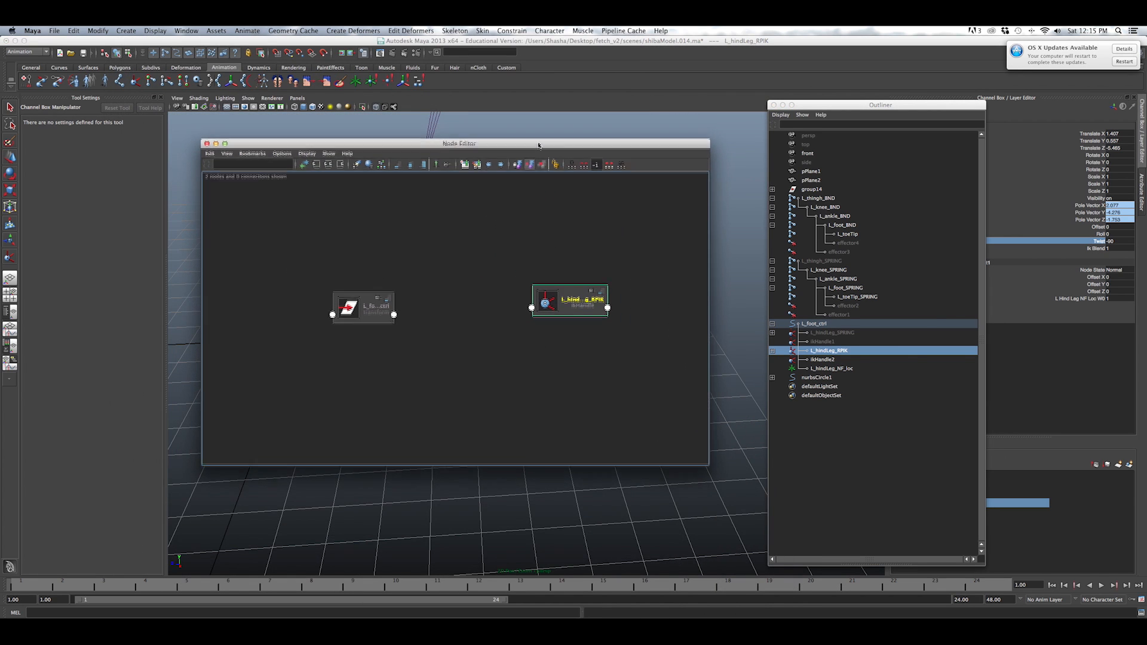
pyautogui.click(447, 295)
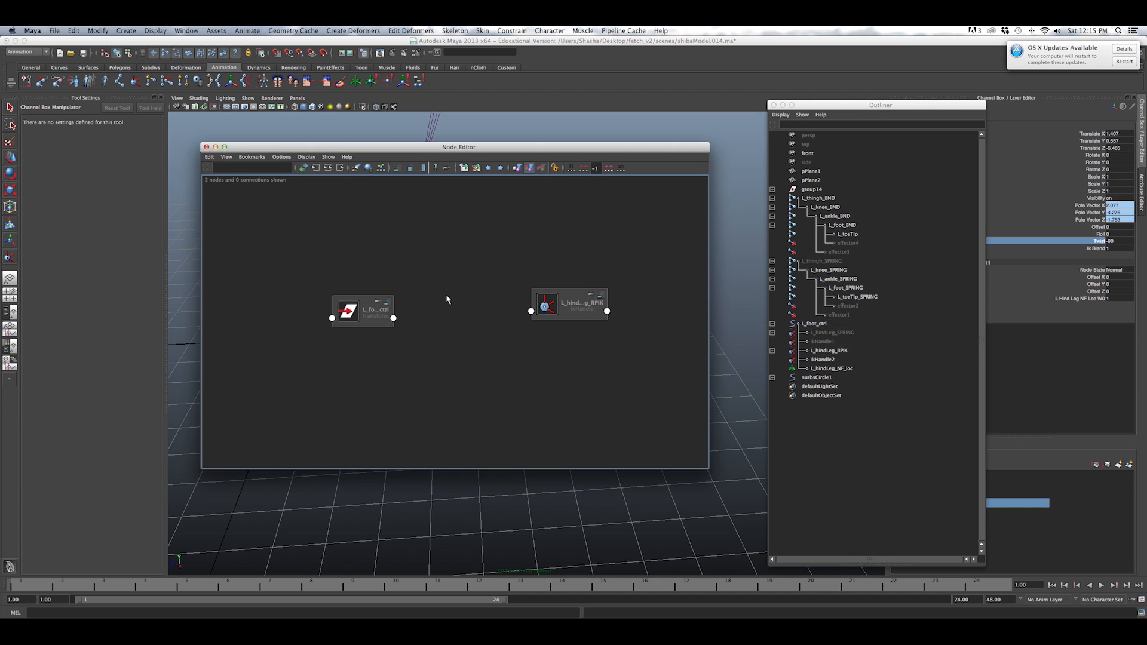
pyautogui.press('Tab')
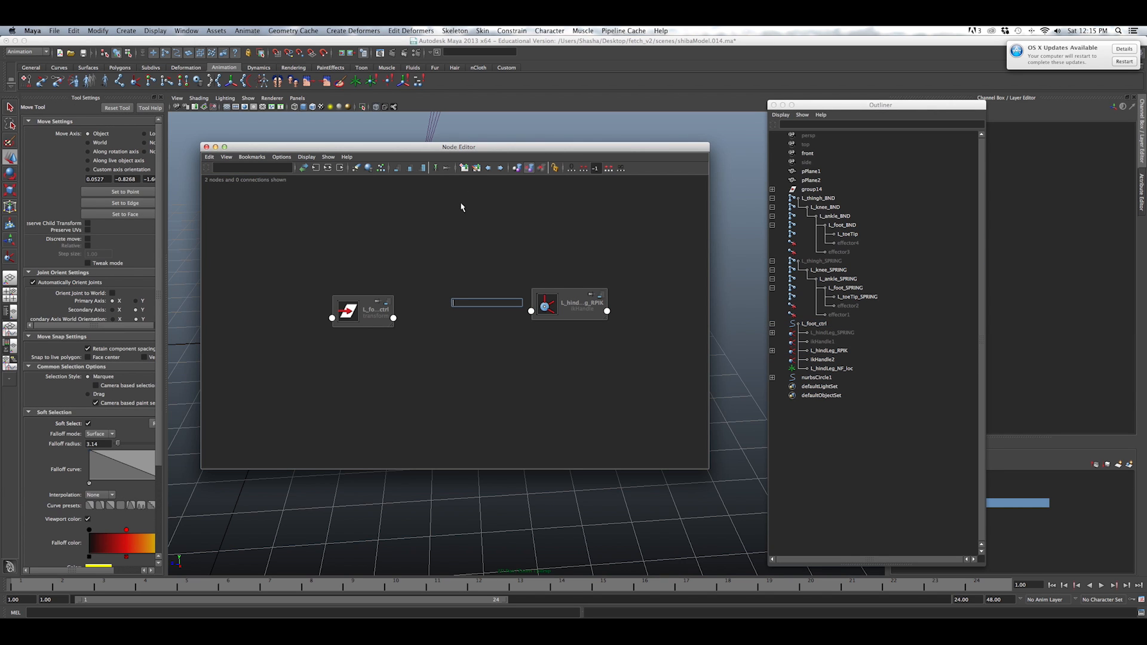
pyautogui.press('Escape')
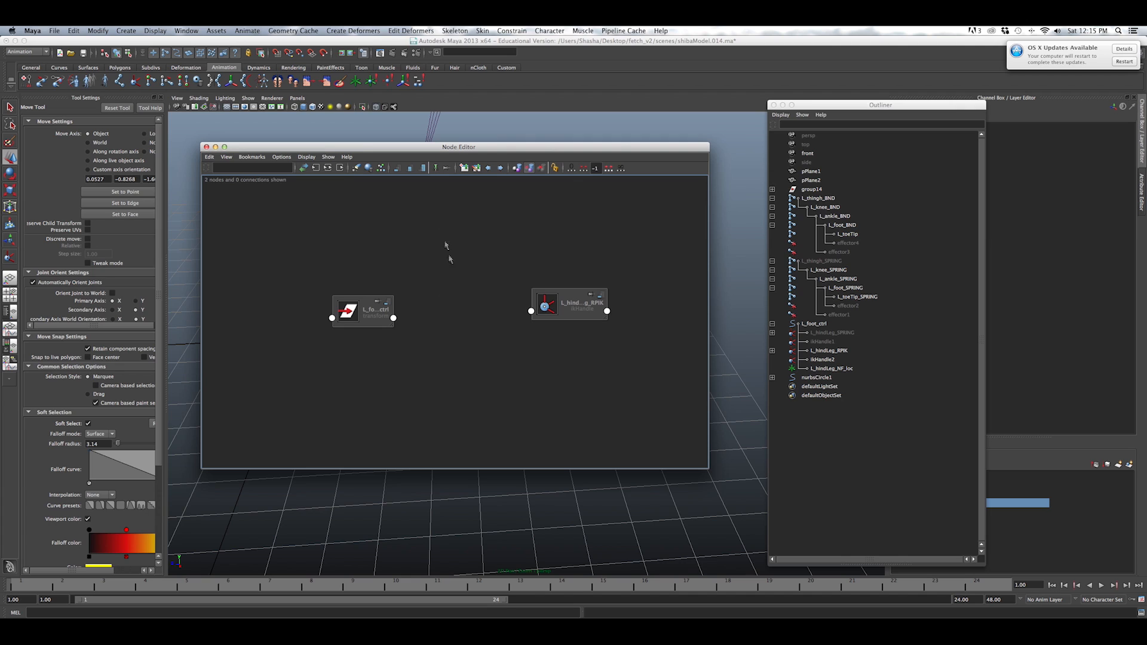
pyautogui.press('Tab')
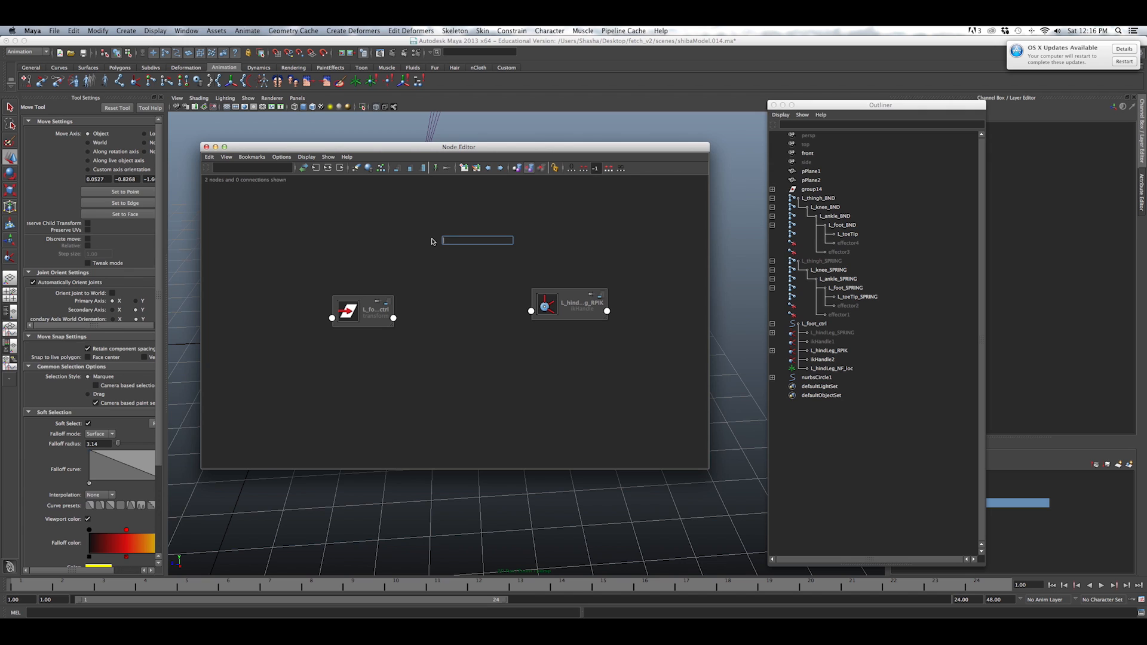
pyautogui.write('plu')
pyautogui.press('Down')
pyautogui.press('Down')
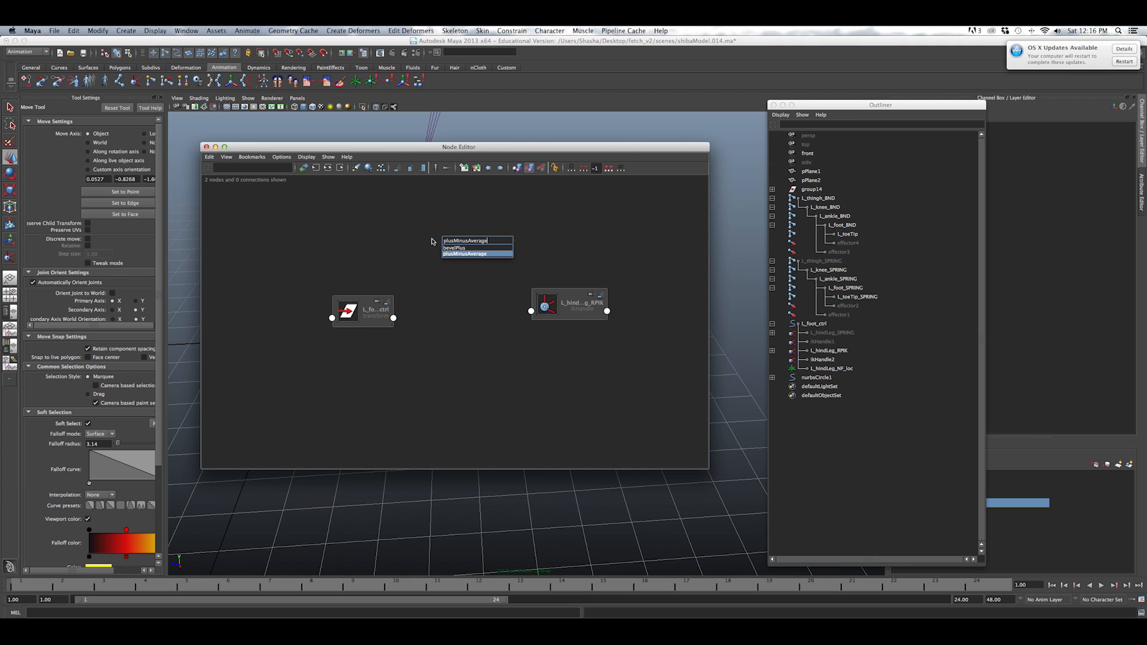
pyautogui.press('Return')
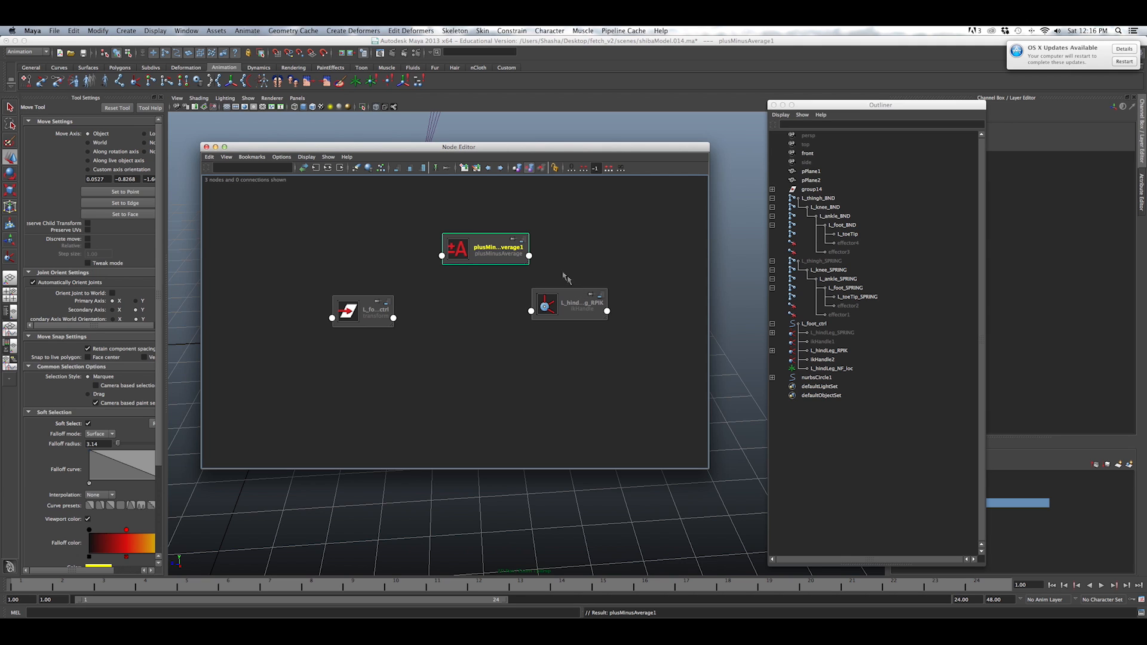
# Place the plusMinusAverage node between the two existing nodes, show its attributes and close the Outliner.
pyautogui.moveTo(489, 251); pyautogui.dragTo(461, 311)
pyautogui.doubleClick(462, 309)
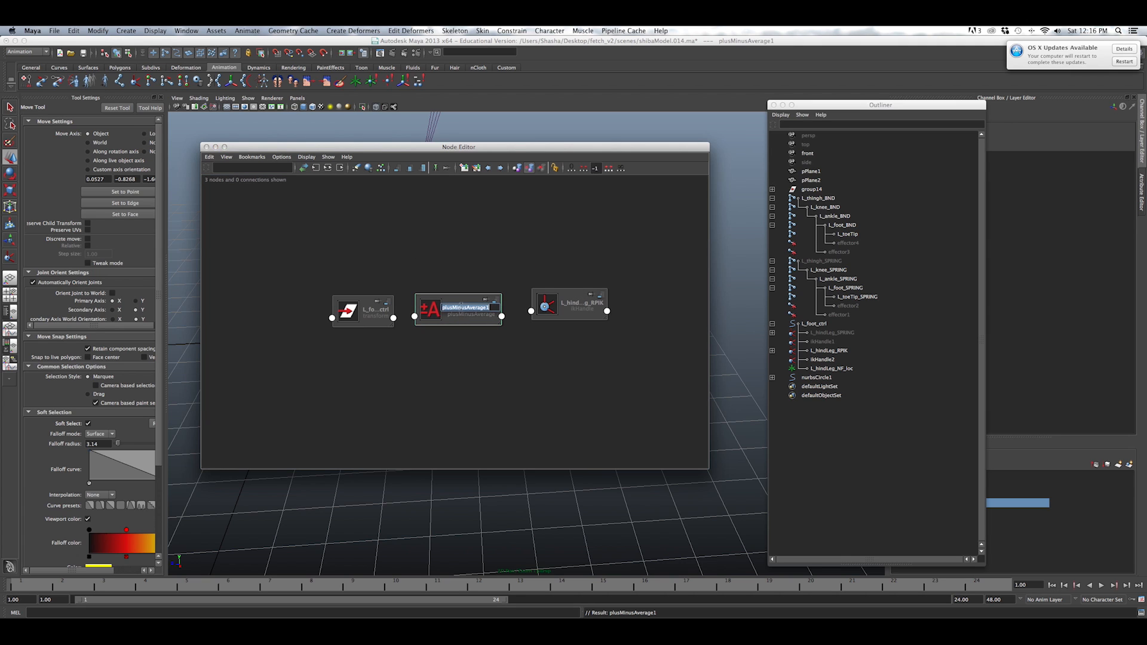
pyautogui.doubleClick(444, 299)
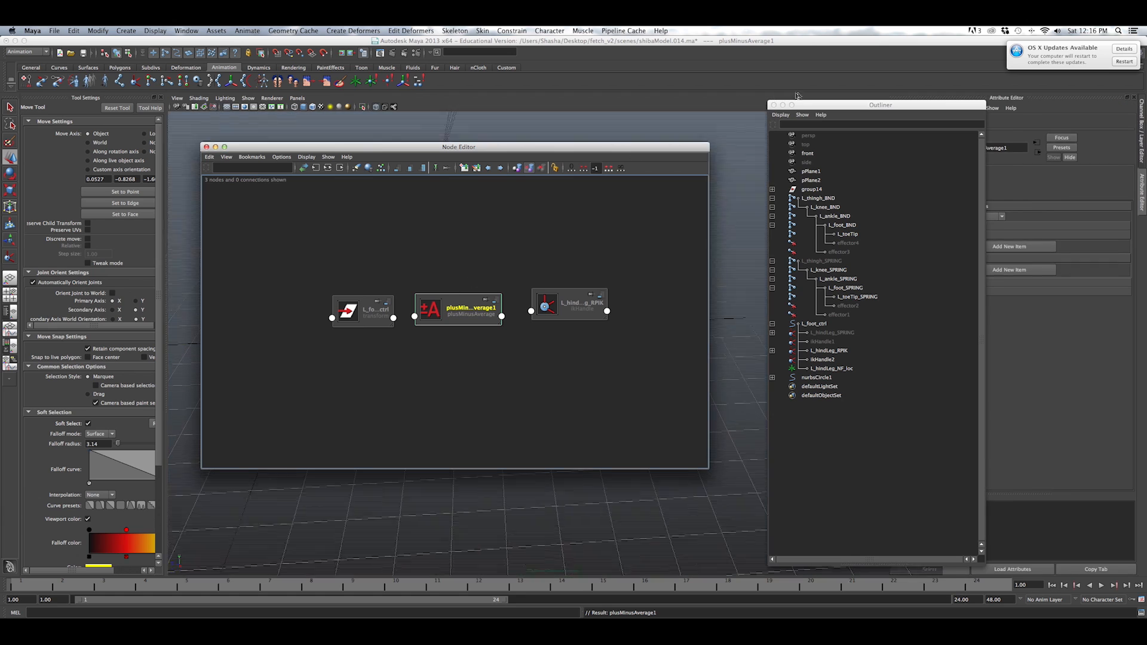
pyautogui.click(783, 105)
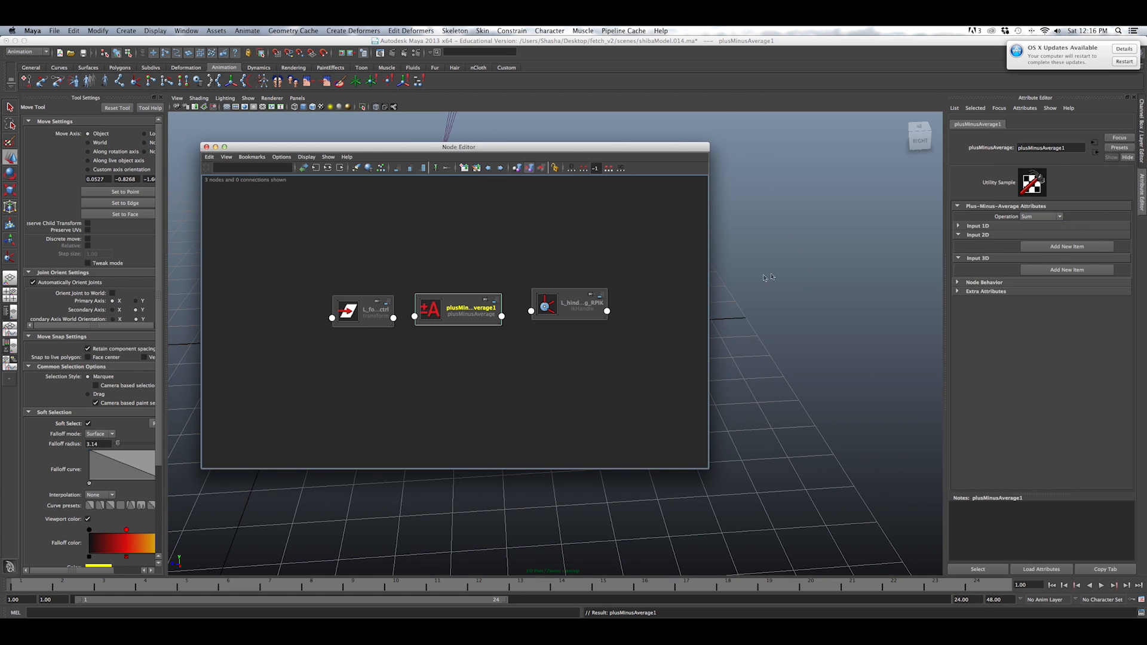
# Choose Sum as the plusMinusAverage operation and expand Input 1D, then even out the spacing of the nodes.
pyautogui.click(1056, 218)
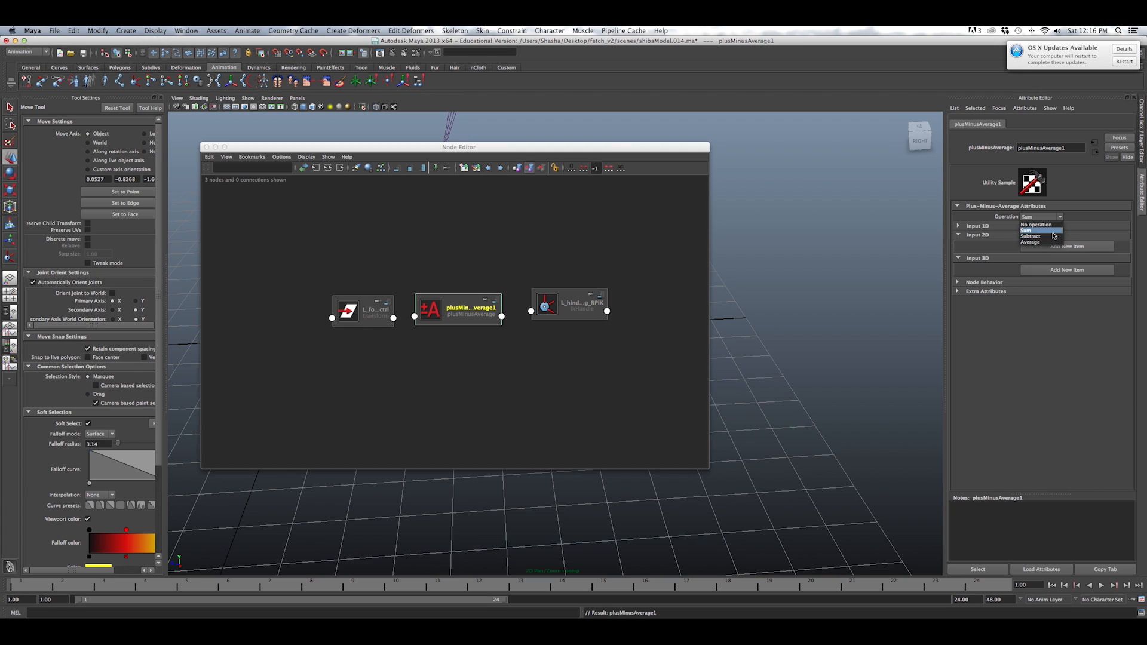
pyautogui.click(1053, 231)
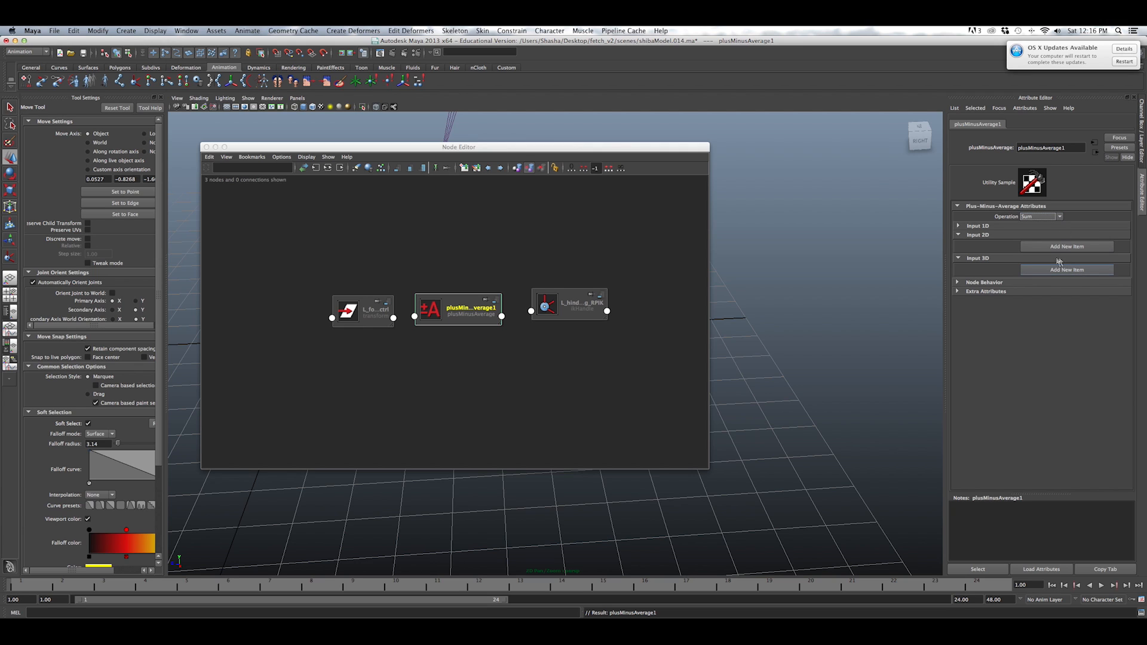
pyautogui.click(958, 225)
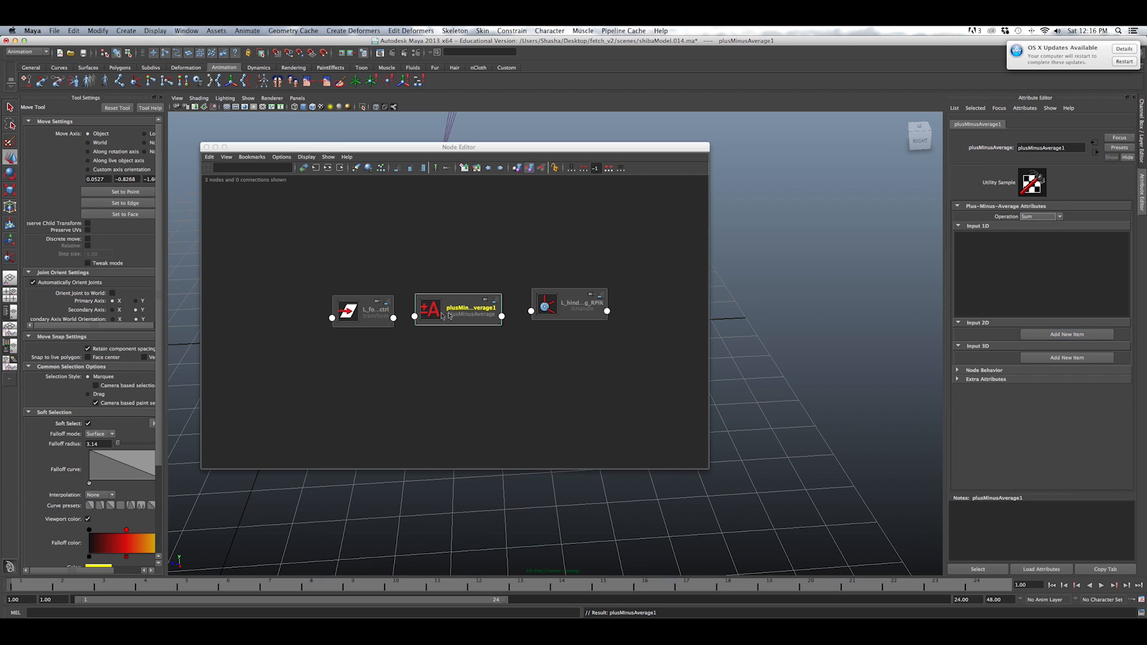
pyautogui.moveTo(371, 308); pyautogui.dragTo(360, 304)
pyautogui.moveTo(445, 308); pyautogui.dragTo(451, 302)
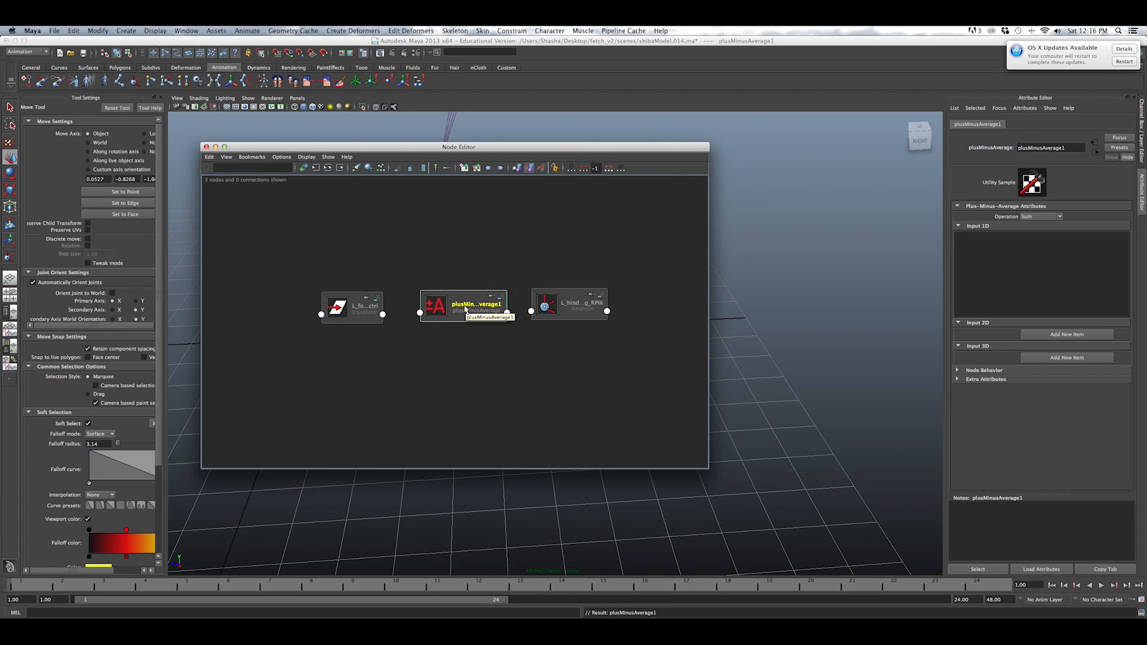
# Connect Lower Leg Twist of L_foot_ctrl to Input 1D[0] of the plusMinusAverage node.
pyautogui.moveTo(449, 306)
pyautogui.mouseDown()
pyautogui.moveTo(331, 309)
pyautogui.moveTo(447, 296)
pyautogui.moveTo(432, 305)
pyautogui.mouseUp()
pyautogui.moveTo(349, 303)
pyautogui.mouseDown()
pyautogui.moveTo(310, 271)
pyautogui.moveTo(311, 303)
pyautogui.moveTo(337, 301)
pyautogui.moveTo(337, 314)
pyautogui.mouseUp()
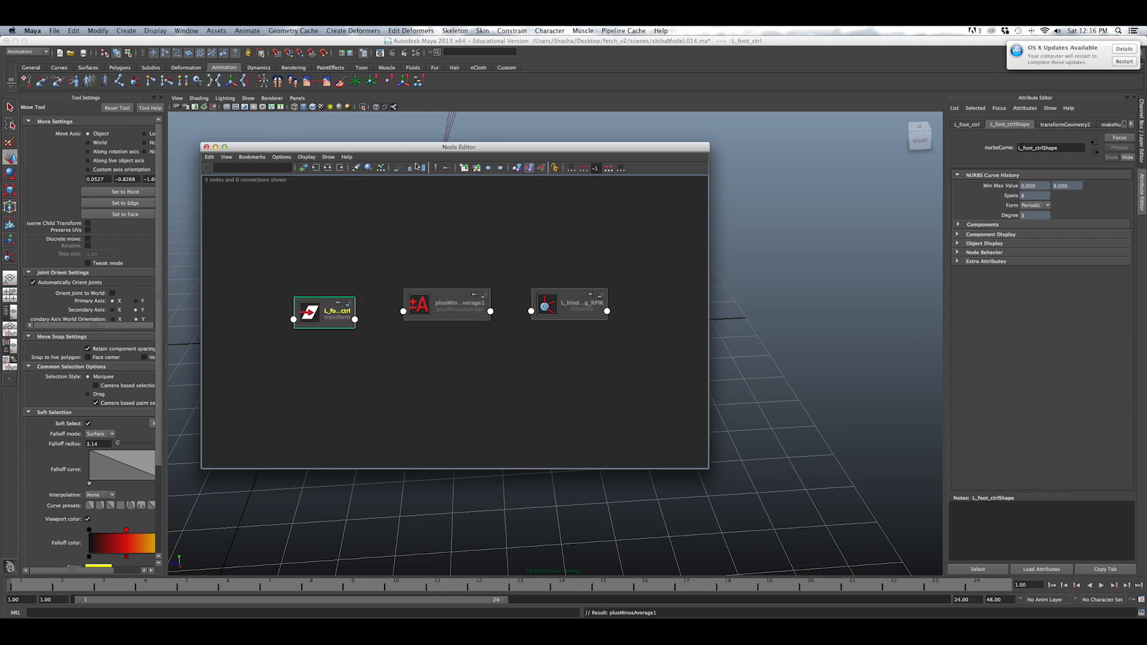
pyautogui.moveTo(427, 146); pyautogui.dragTo(599, 193)
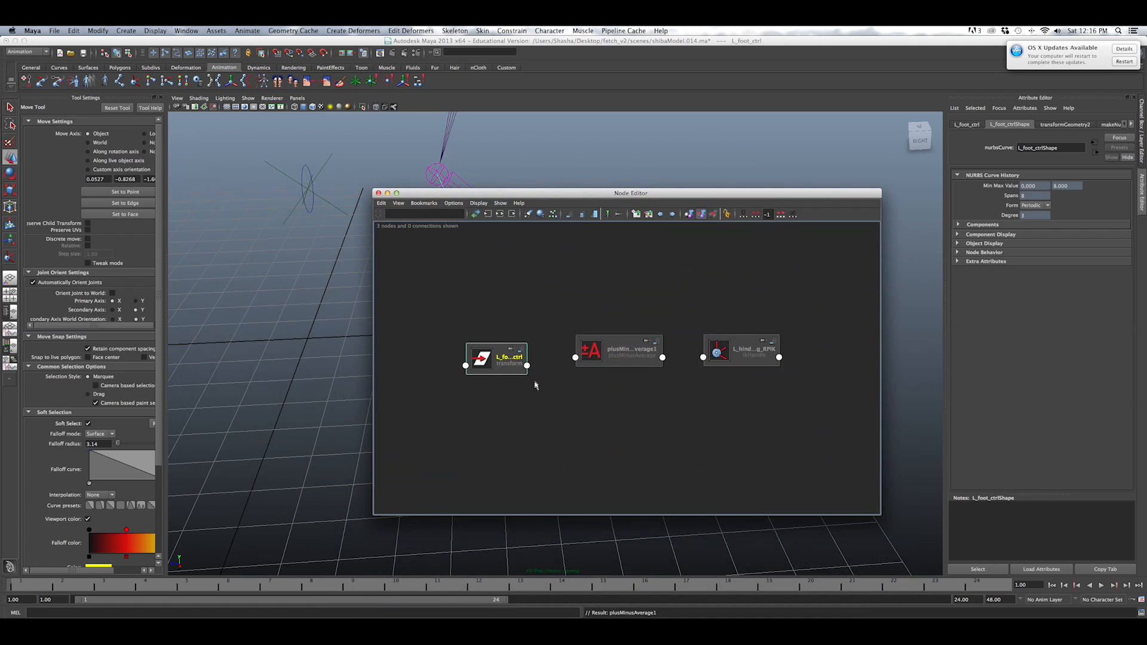
pyautogui.click(527, 366)
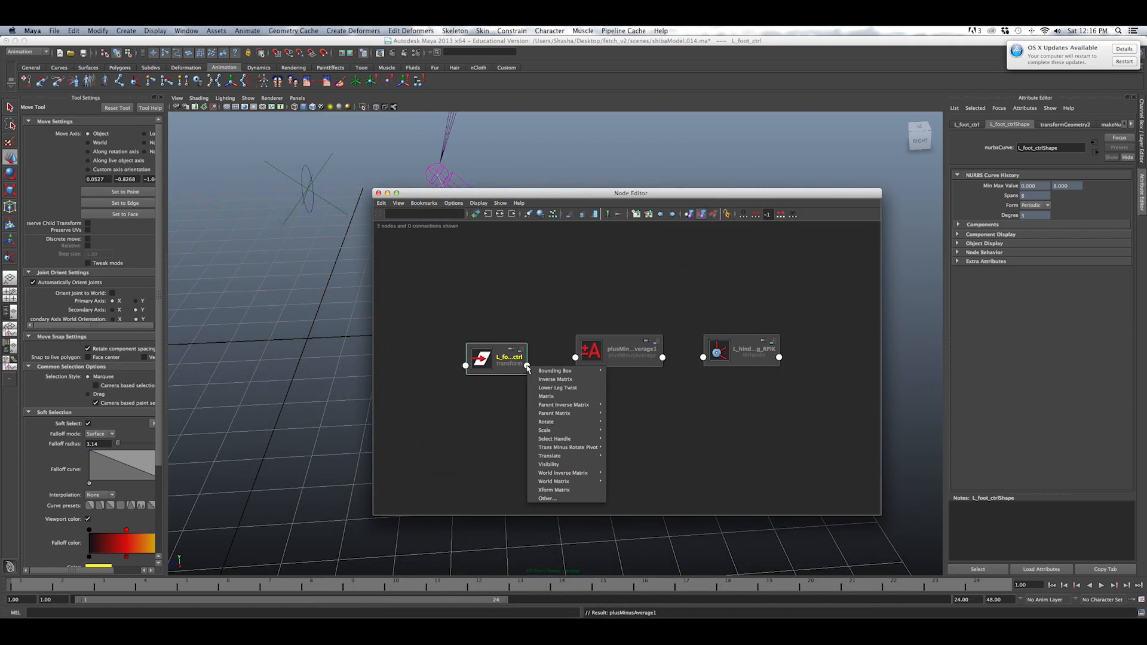
pyautogui.click(548, 388)
pyautogui.click(576, 359)
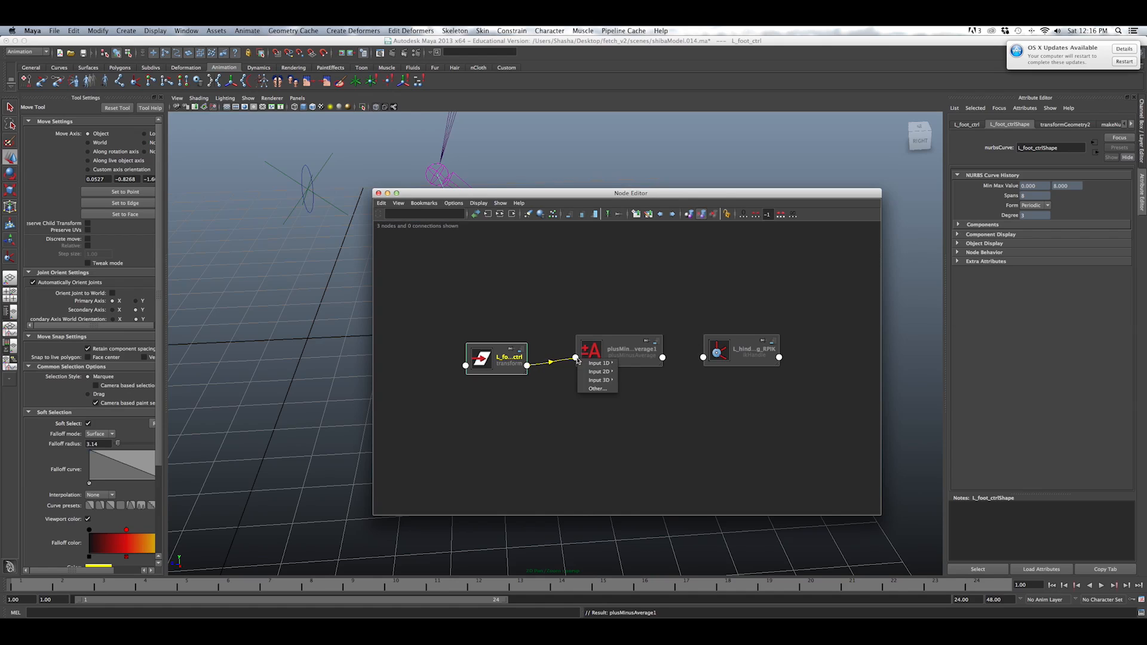
pyautogui.moveTo(600, 363)
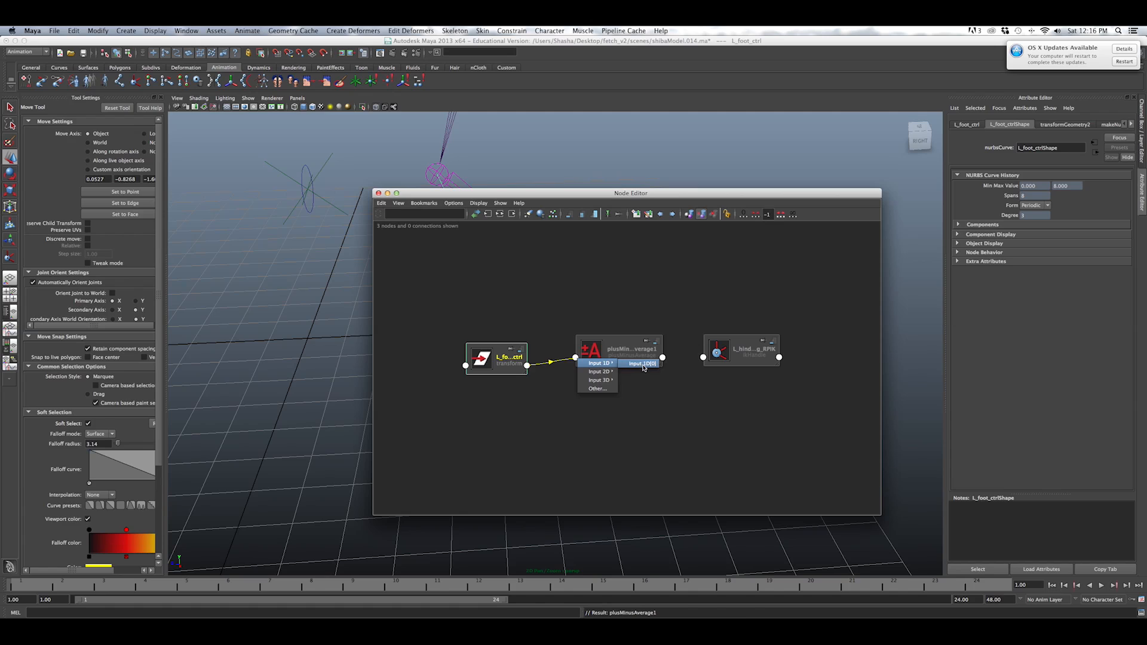
pyautogui.click(643, 364)
pyautogui.click(632, 354)
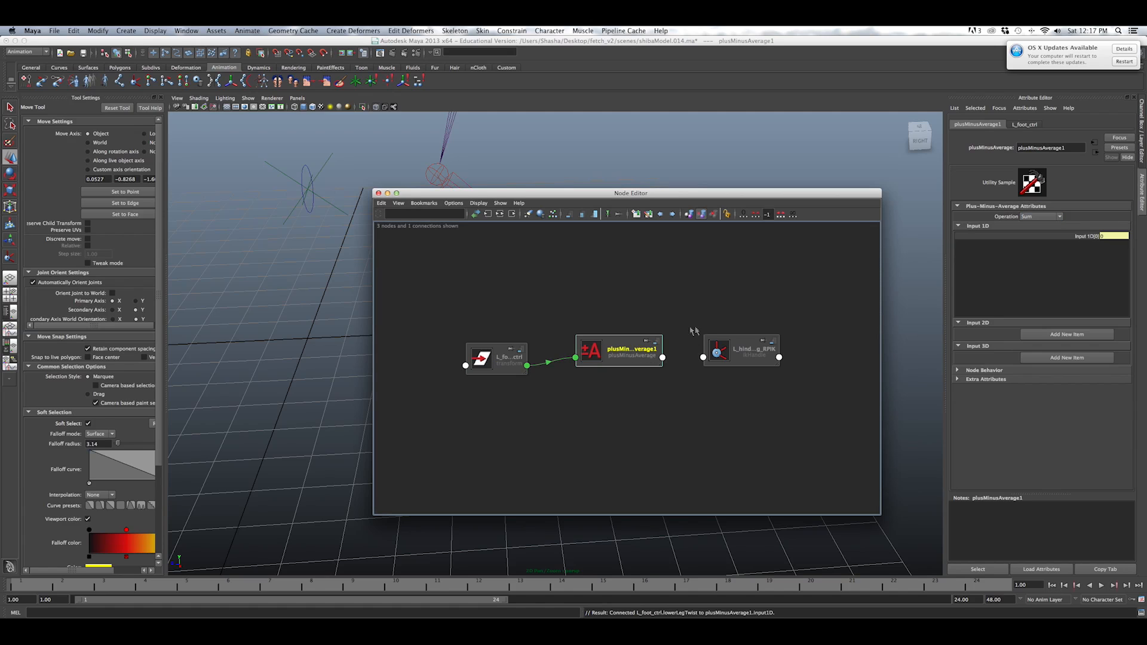
# Reposition the Node Editor window and spread the plusMinusAverage and L_hindLeg_RPIK nodes farther apart.
pyautogui.moveTo(638, 352); pyautogui.dragTo(647, 346)
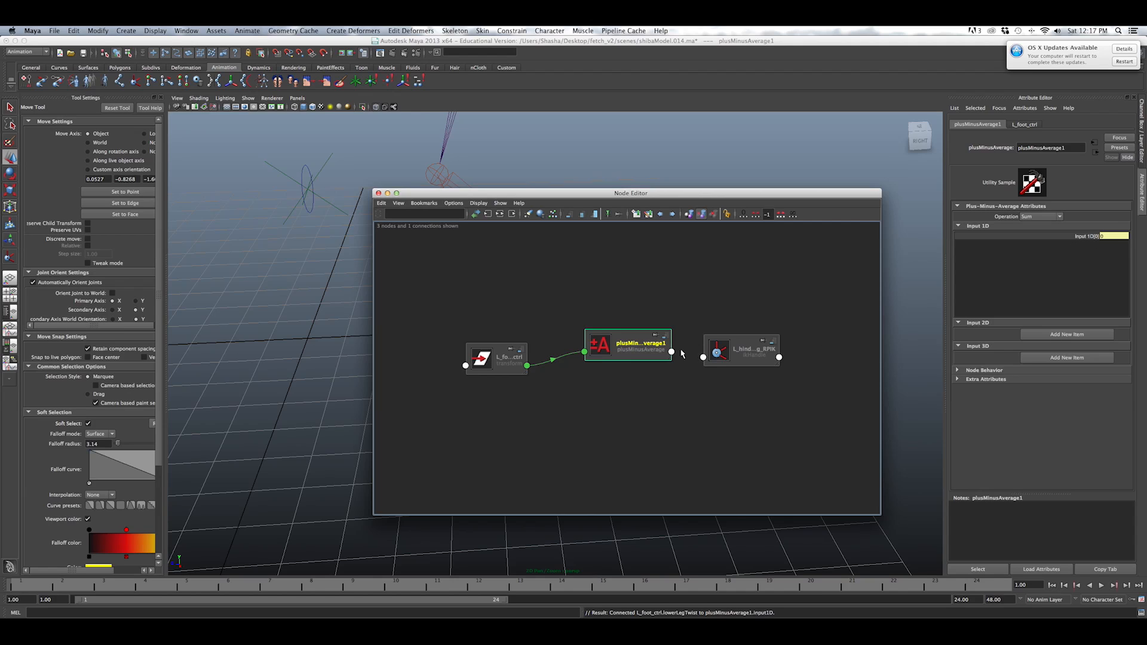
pyautogui.moveTo(643, 345); pyautogui.dragTo(641, 352)
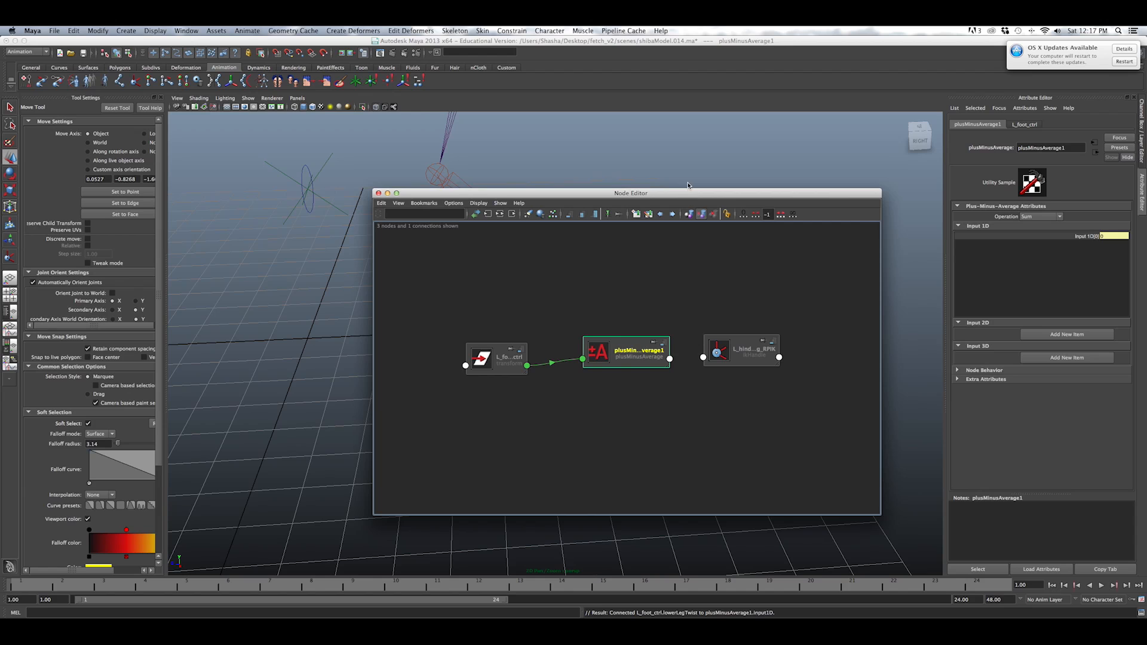
pyautogui.moveTo(687, 197); pyautogui.dragTo(591, 191)
pyautogui.moveTo(648, 357); pyautogui.dragTo(684, 365)
pyautogui.moveTo(529, 344); pyautogui.dragTo(549, 338)
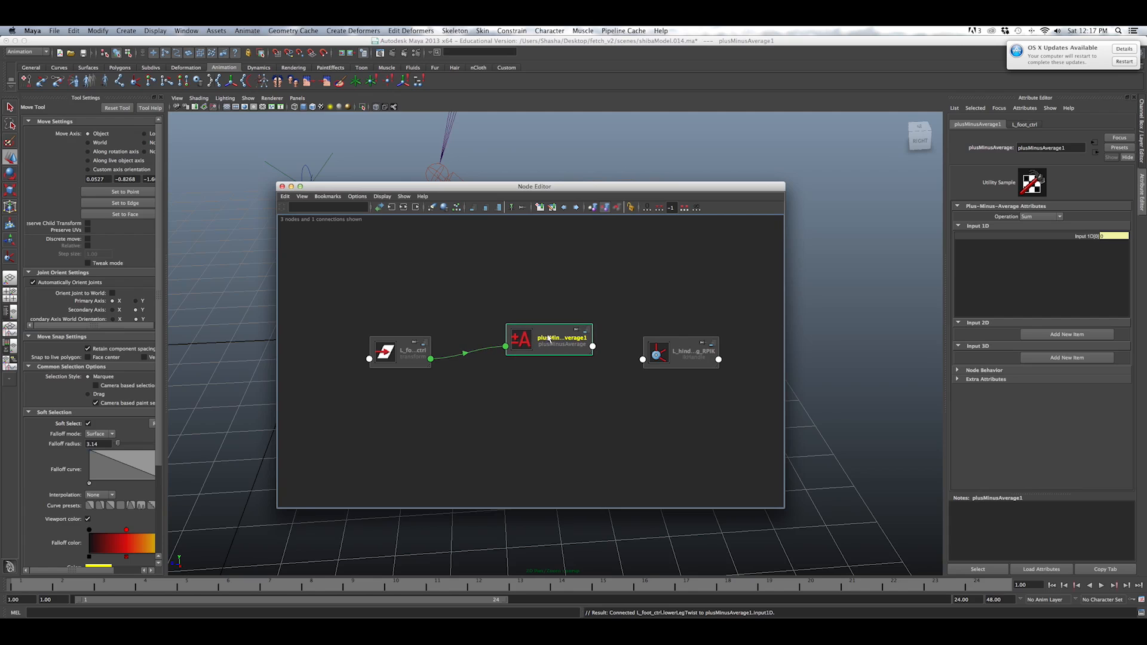
pyautogui.moveTo(686, 353); pyautogui.dragTo(677, 356)
pyautogui.moveTo(555, 341); pyautogui.dragTo(548, 343)
# Compare the Twist channel of L_hindLeg_RPIK with the Input 1D channel of the plusMinusAverage node.
pyautogui.click(677, 357)
pyautogui.click(1142, 131)
pyautogui.click(1101, 242)
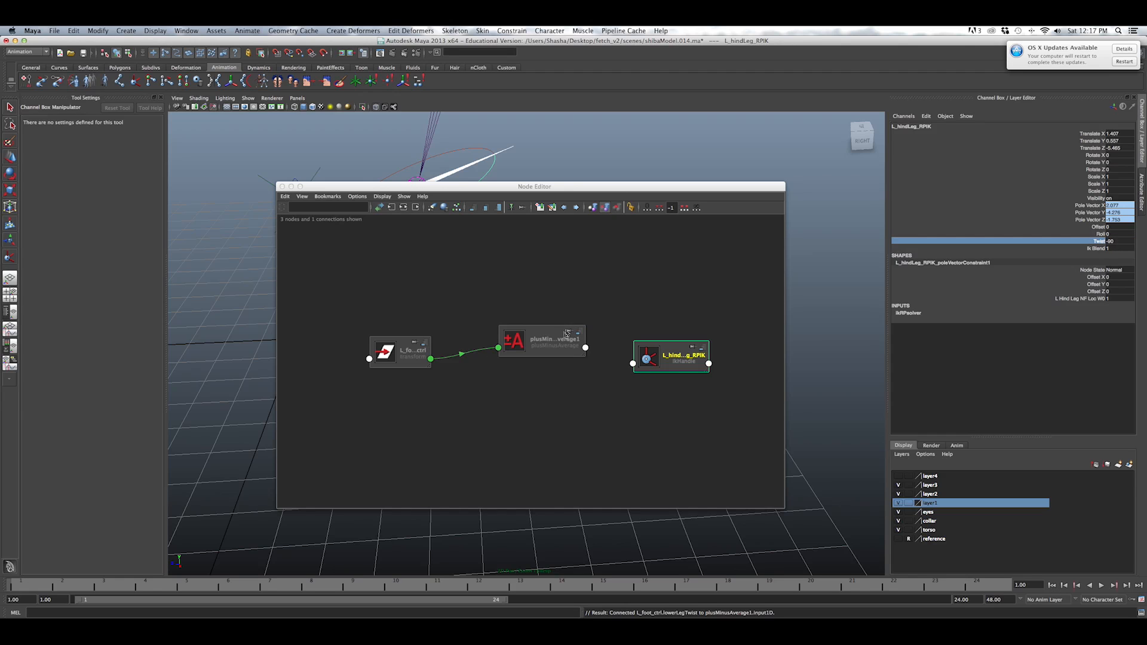
pyautogui.click(563, 335)
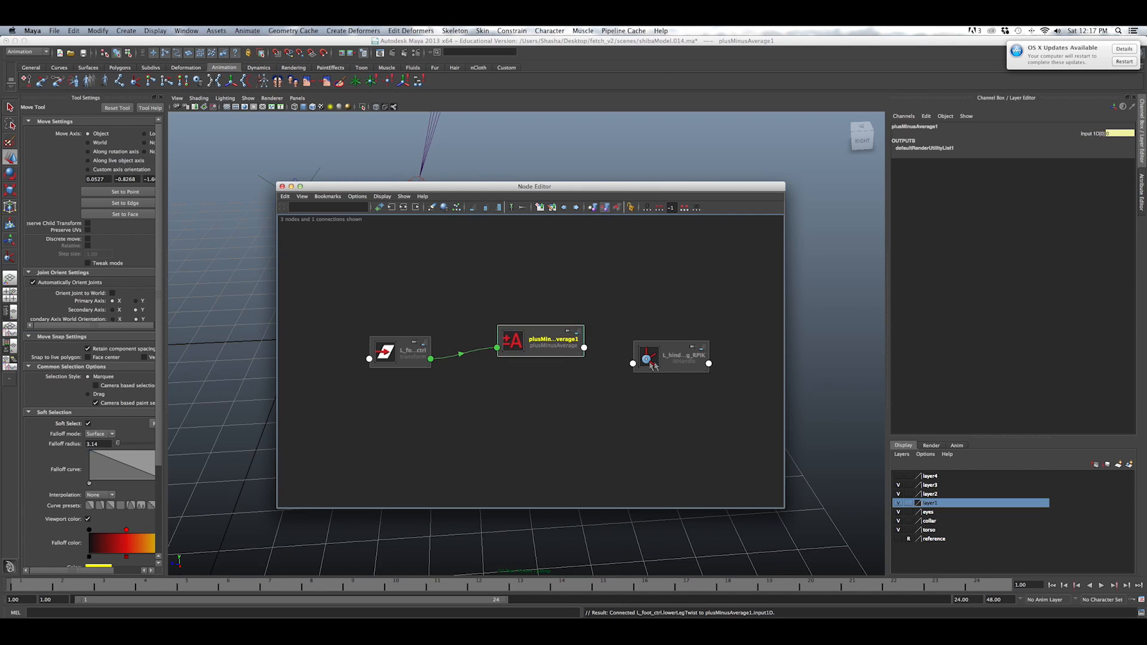
pyautogui.click(669, 364)
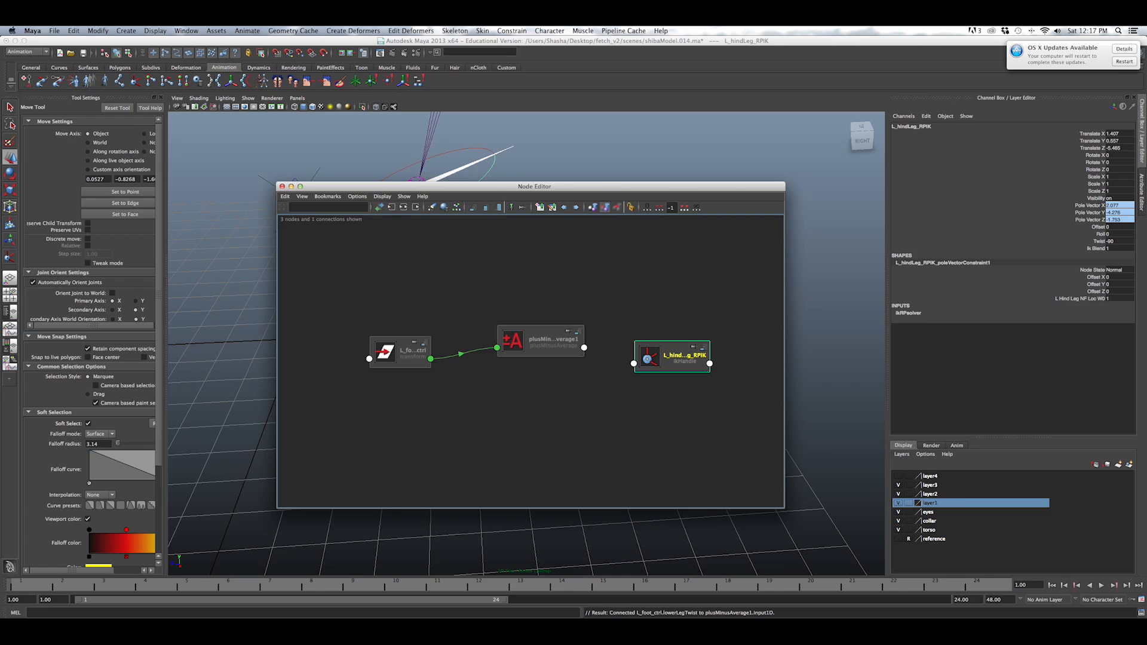
# Minimise the Node Editor and examine the Offset, Roll and Twist channels of L_hindLeg_RPIK.
pyautogui.click(291, 187)
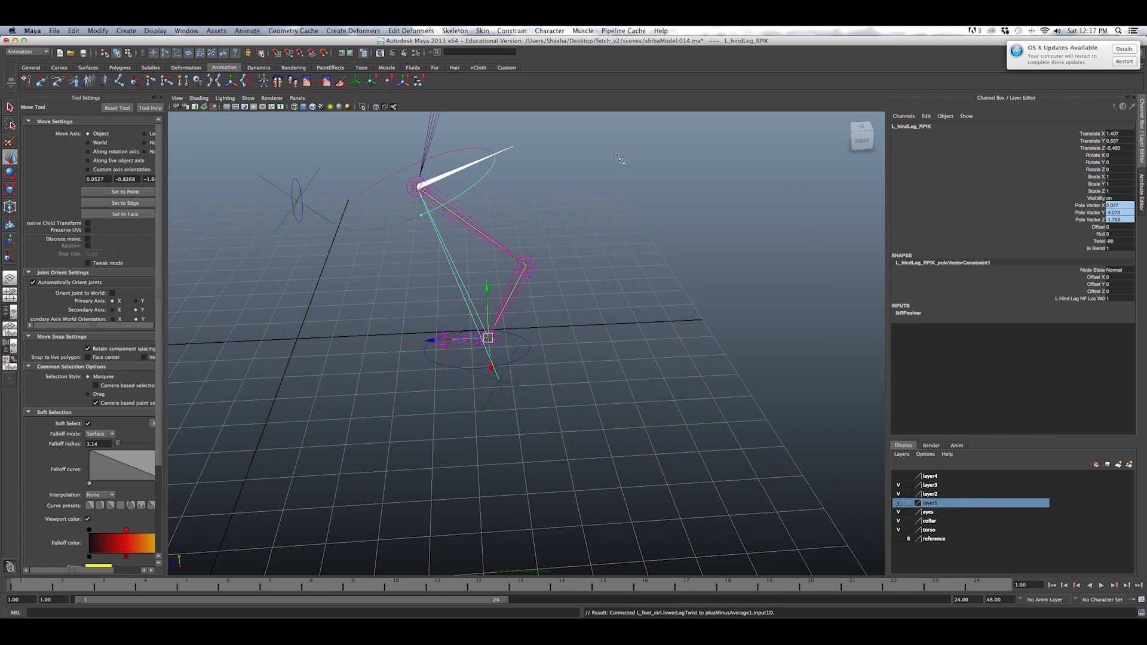
pyautogui.moveTo(1098, 228); pyautogui.dragTo(1099, 245)
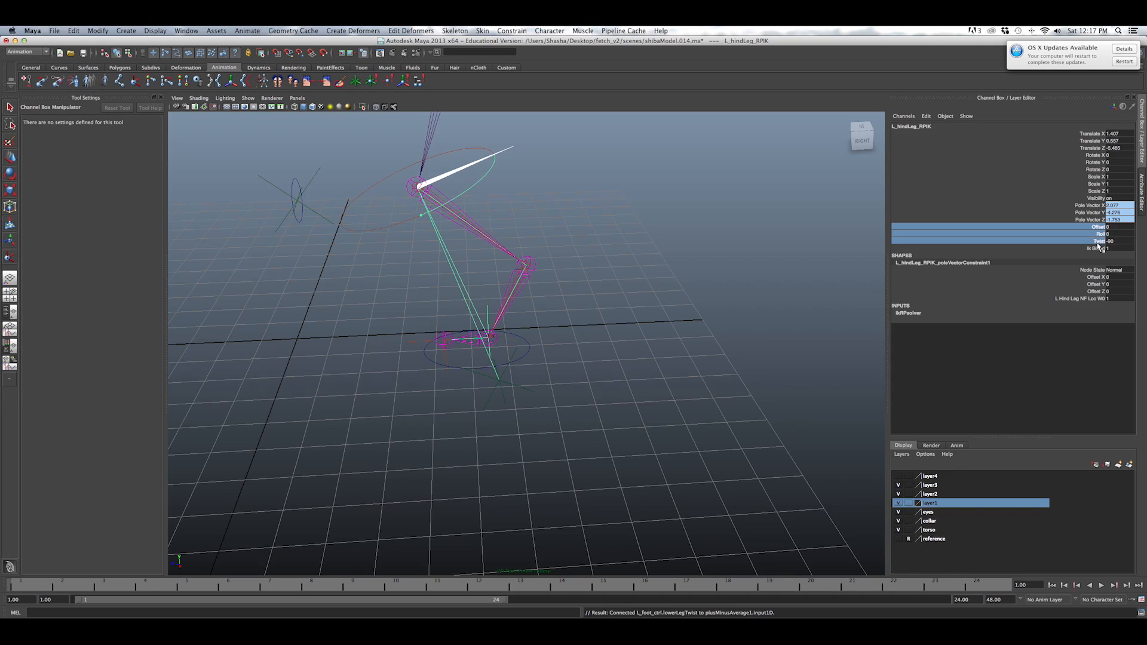
pyautogui.click(1103, 248)
pyautogui.click(1116, 232)
pyautogui.click(1115, 226)
pyautogui.moveTo(1098, 228)
pyautogui.mouseDown()
pyautogui.moveTo(1103, 247)
pyautogui.moveTo(1104, 237)
pyautogui.mouseUp()
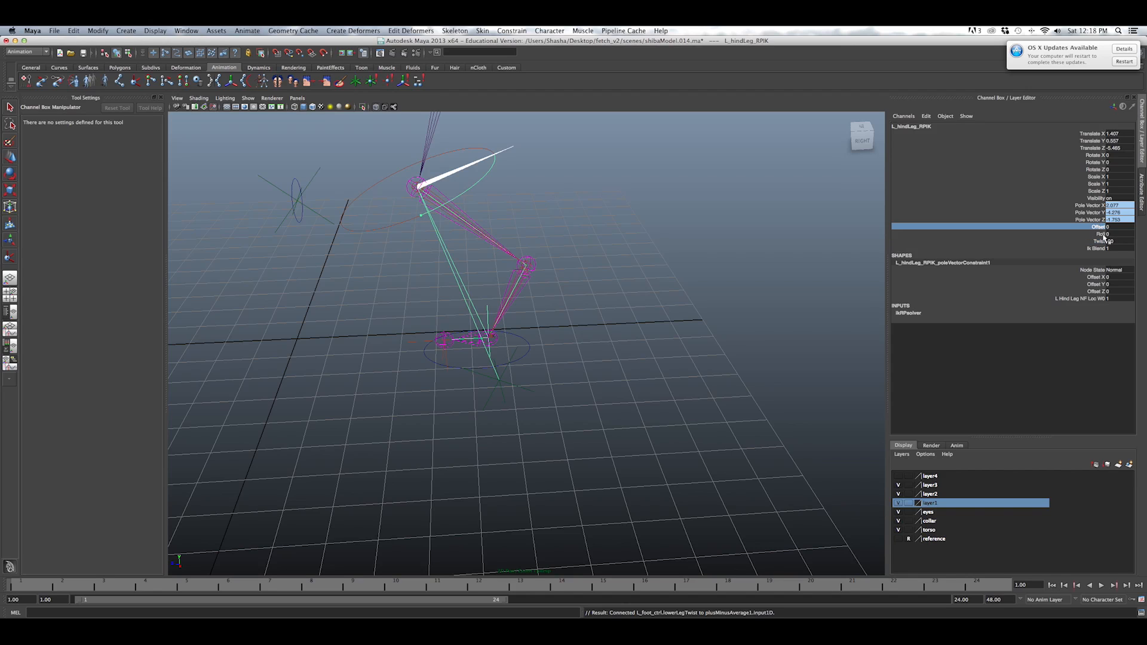
pyautogui.click(1105, 243)
# Scrub the Offset of L_hindLeg_RPIK to about -92.4 to test its effect on the leg, and deselect the handle.
pyautogui.click(1102, 227)
pyautogui.moveTo(417, 246); pyautogui.dragTo(416, 245, button='middle')
pyautogui.moveTo(954, 255); pyautogui.dragTo(540, 281, button='middle')
pyautogui.click(763, 277)
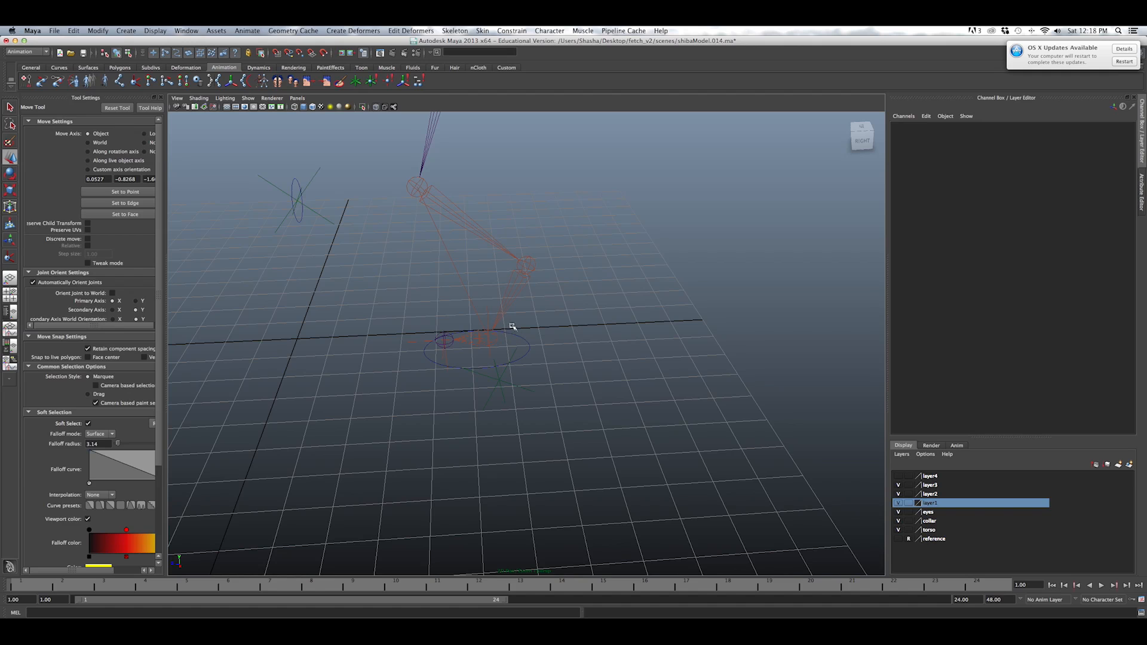
# Select L_hindLeg_RPIK in the Outliner and set its Offset to -90.
pyautogui.click(981, 614)
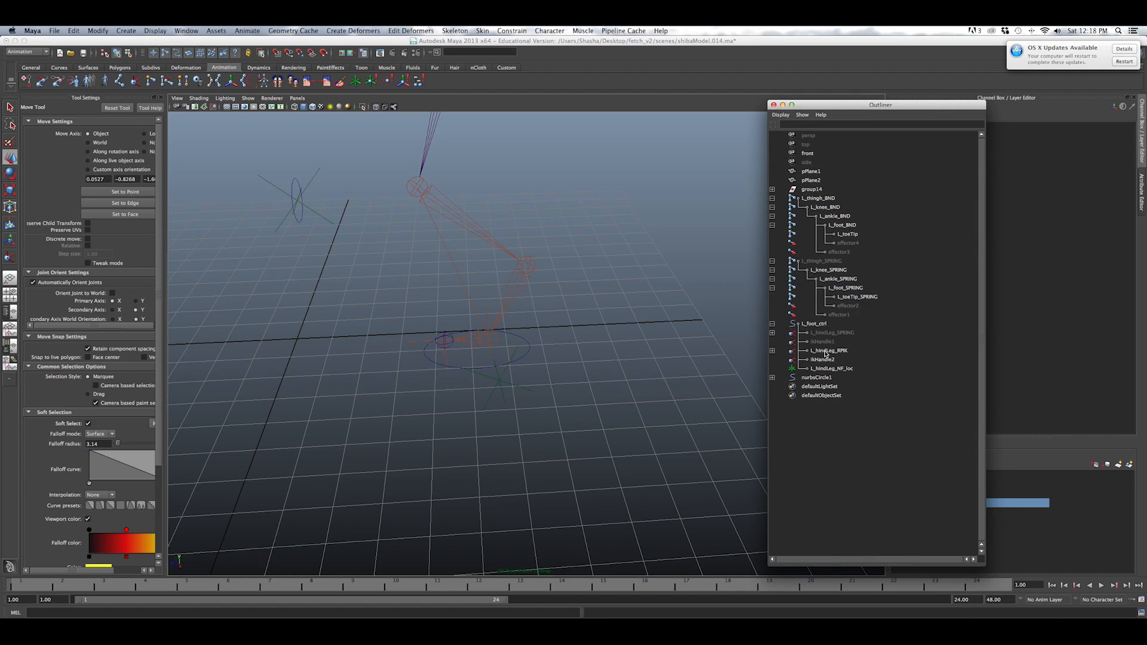
pyautogui.click(828, 351)
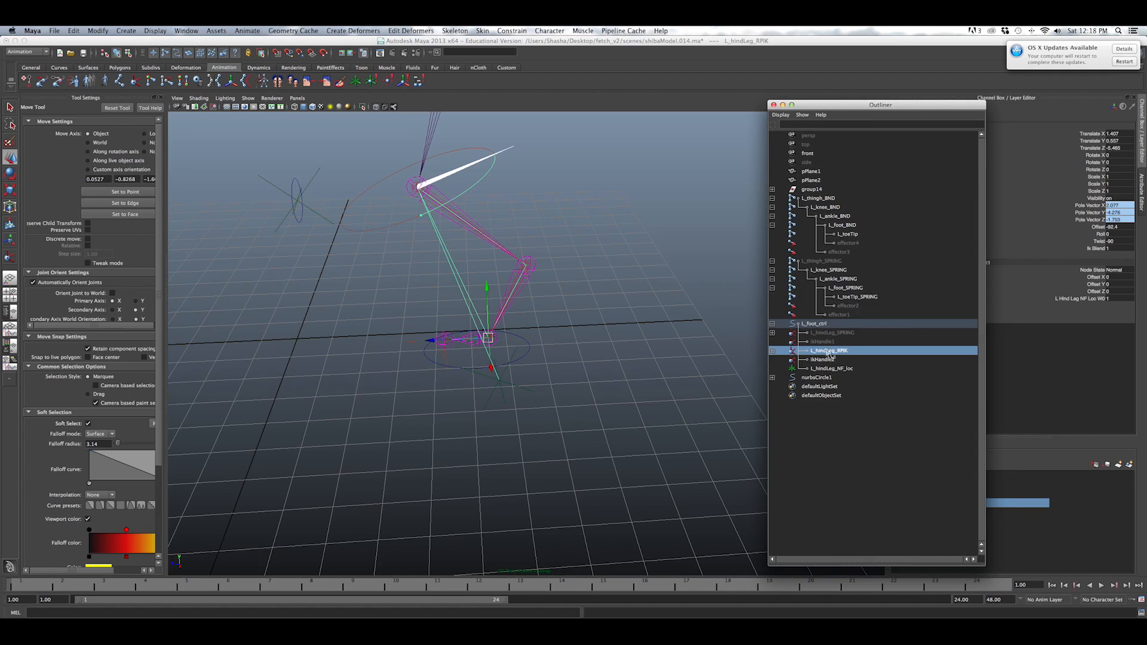
pyautogui.click(1102, 227)
pyautogui.moveTo(908, 104); pyautogui.dragTo(746, 91)
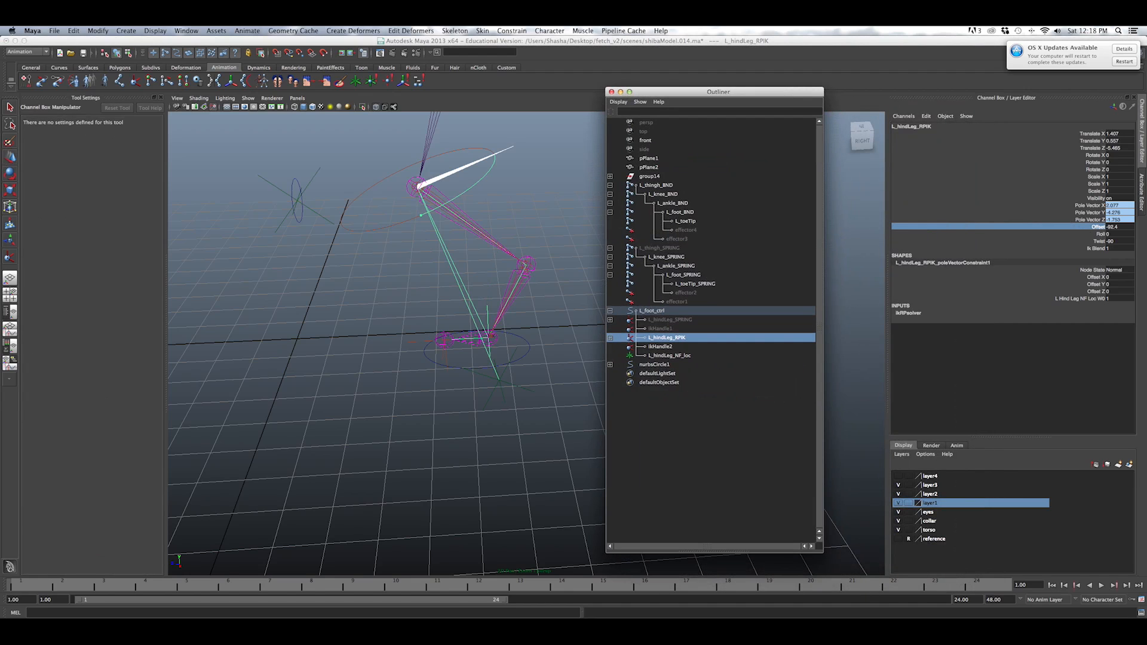
pyautogui.click(1125, 231)
pyautogui.write('-90')
pyautogui.press('Return')
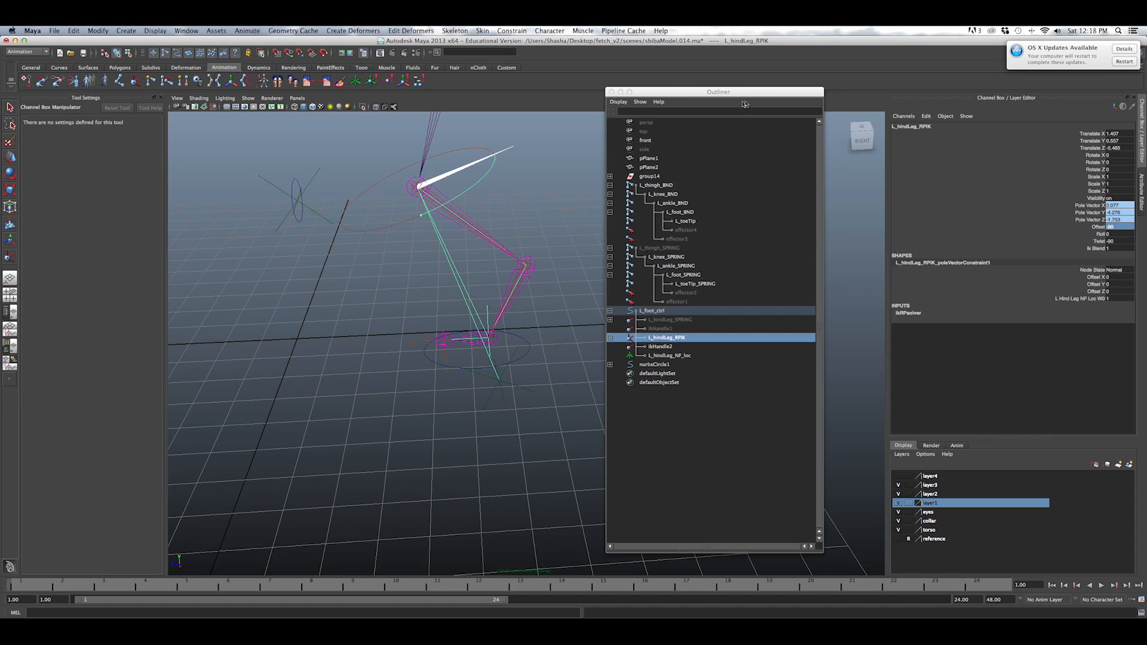
# Minimise the Outliner and connect Offset of L_hindLeg_RPIK to Input 1D[1] of the plusMinusAverage node in the Node Editor.
pyautogui.moveTo(619, 96); pyautogui.dragTo(643, 94)
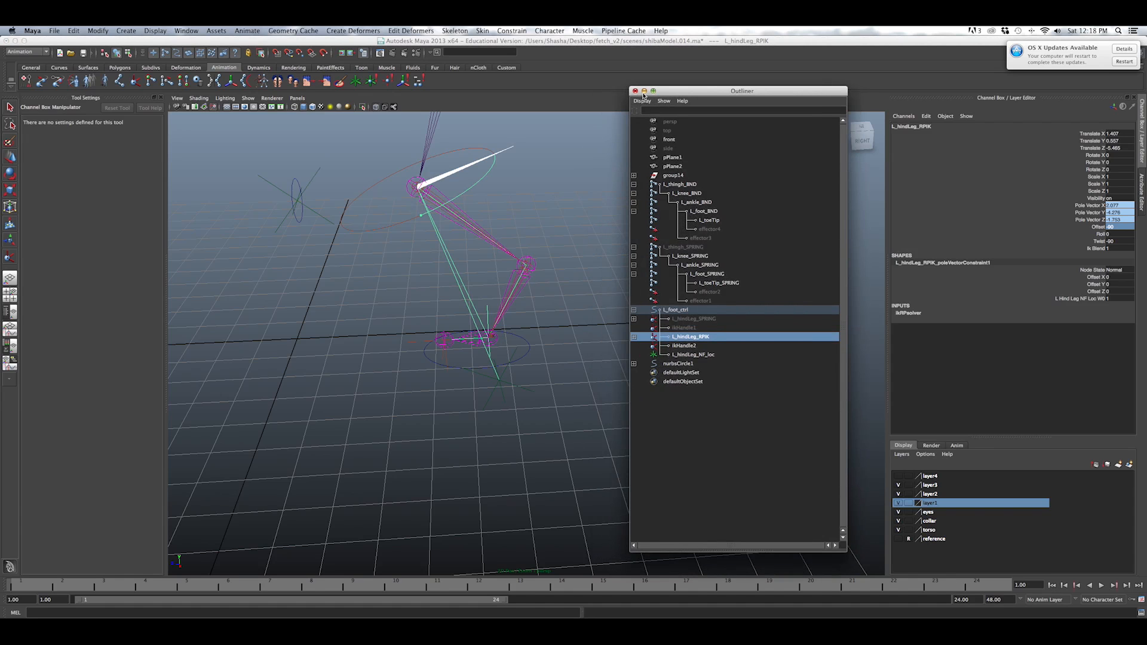
pyautogui.click(644, 90)
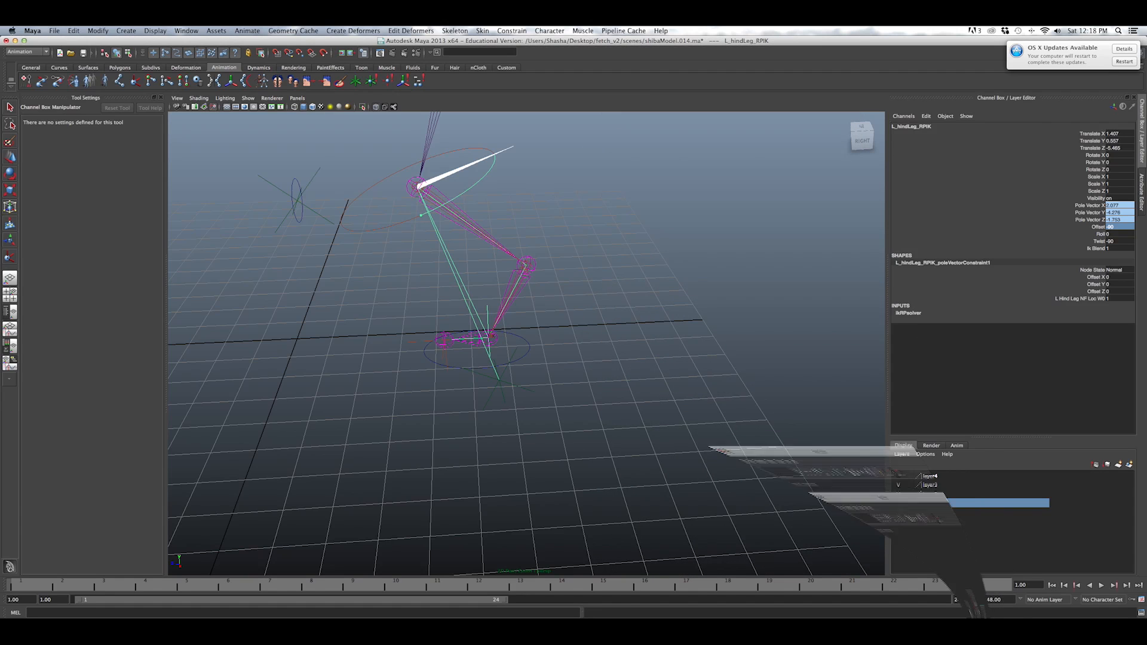
pyautogui.moveTo(612, 185); pyautogui.dragTo(369, 129)
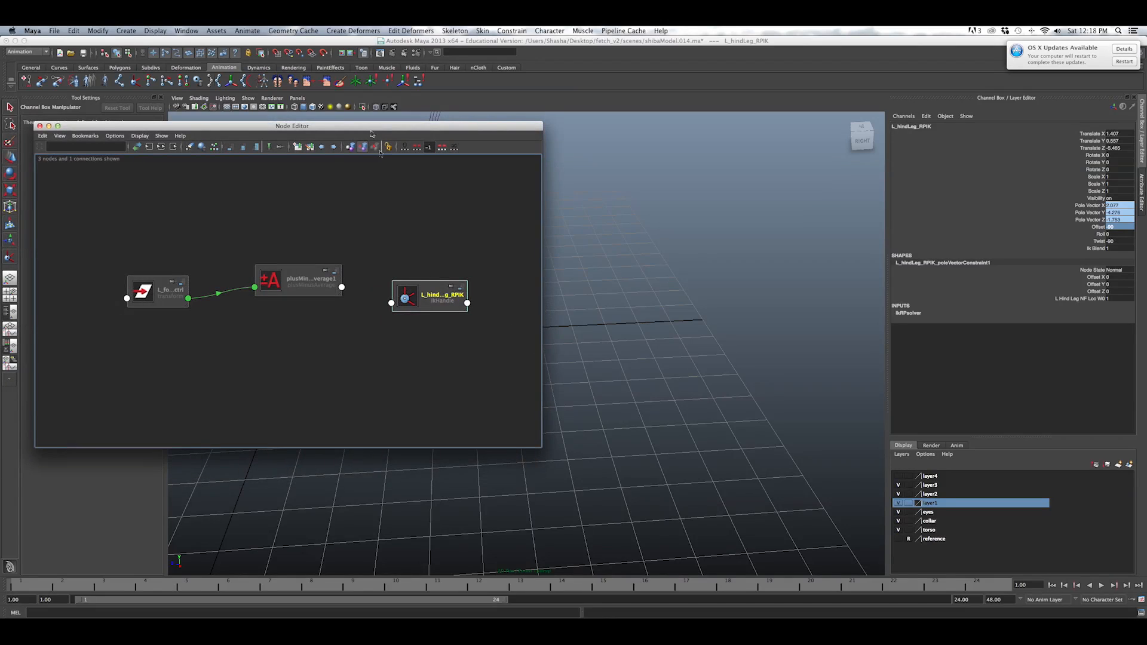
pyautogui.click(467, 303)
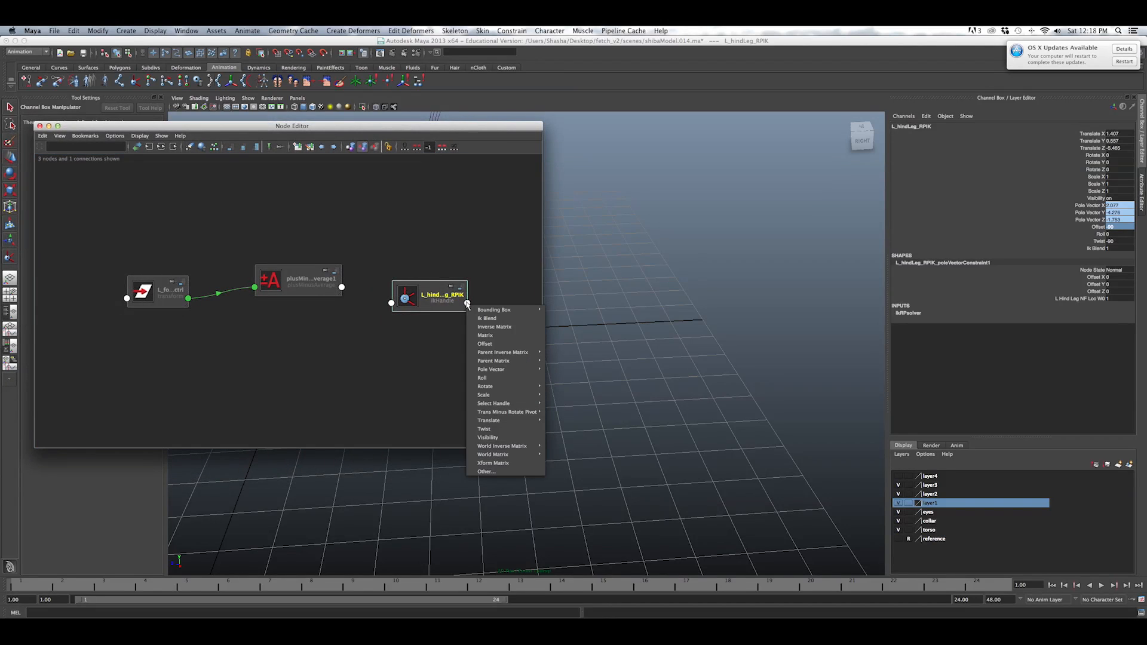
pyautogui.click(509, 345)
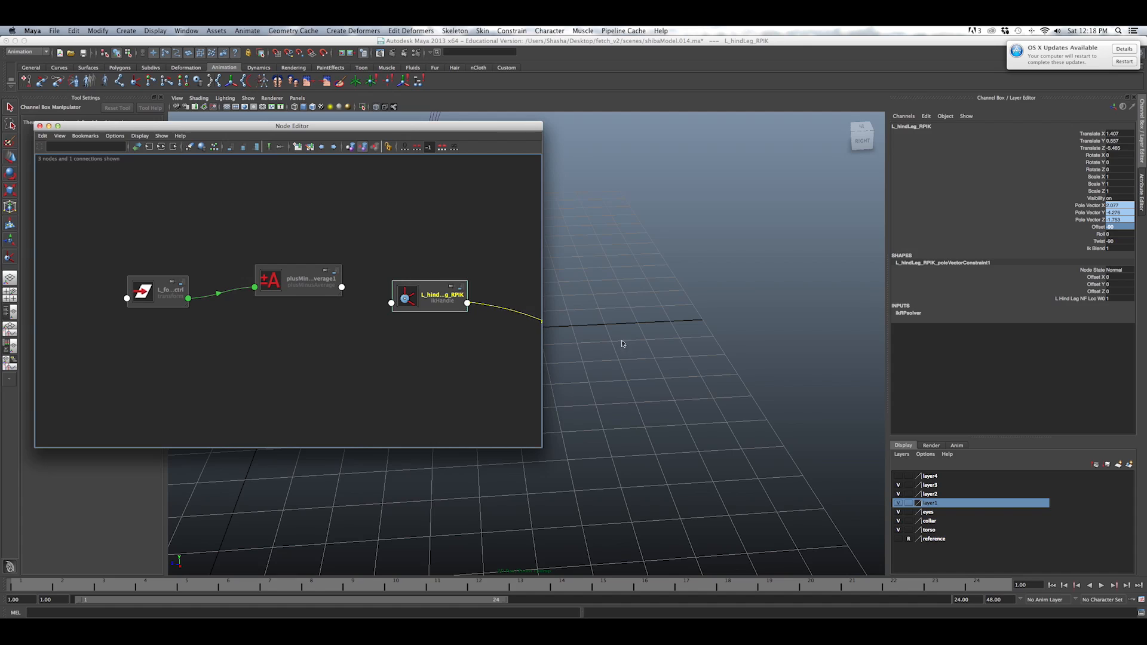
pyautogui.click(254, 287)
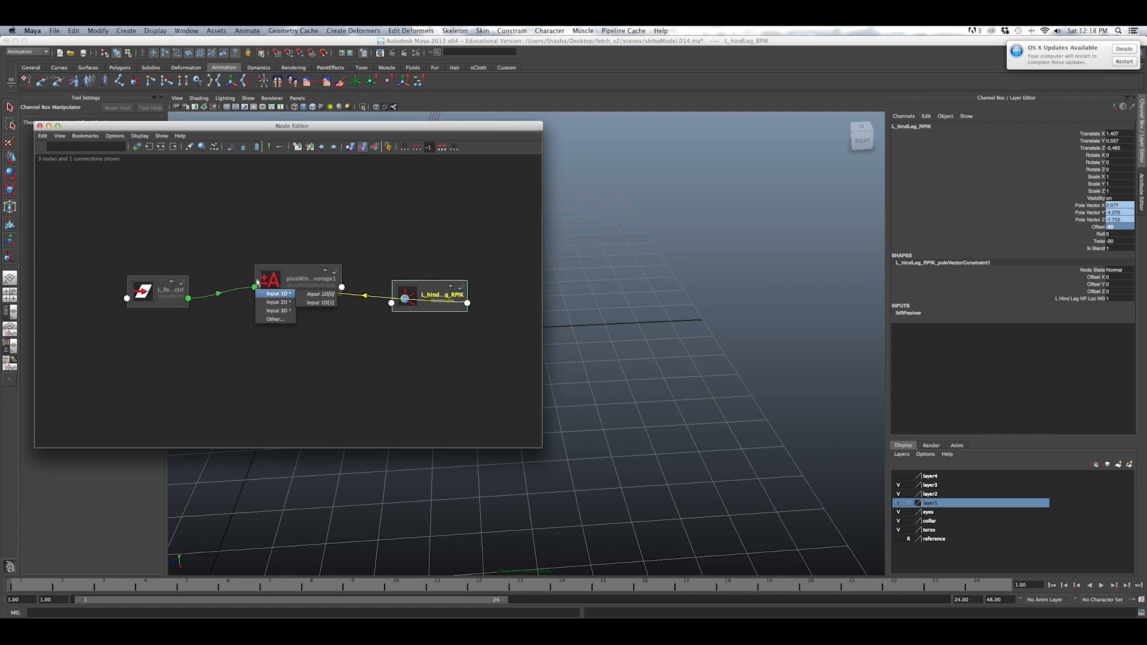
pyautogui.click(323, 302)
pyautogui.click(305, 279)
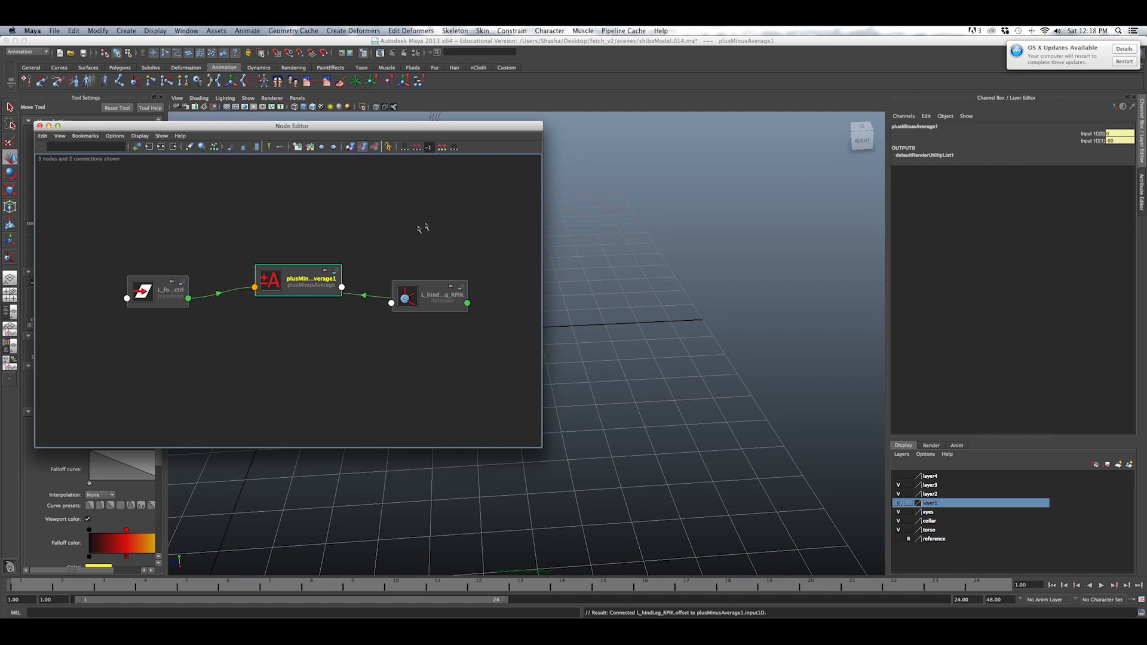
# Show the attributes of the plusMinusAverage node and place it above the other two nodes.
pyautogui.doubleClick(321, 280)
pyautogui.doubleClick(297, 271)
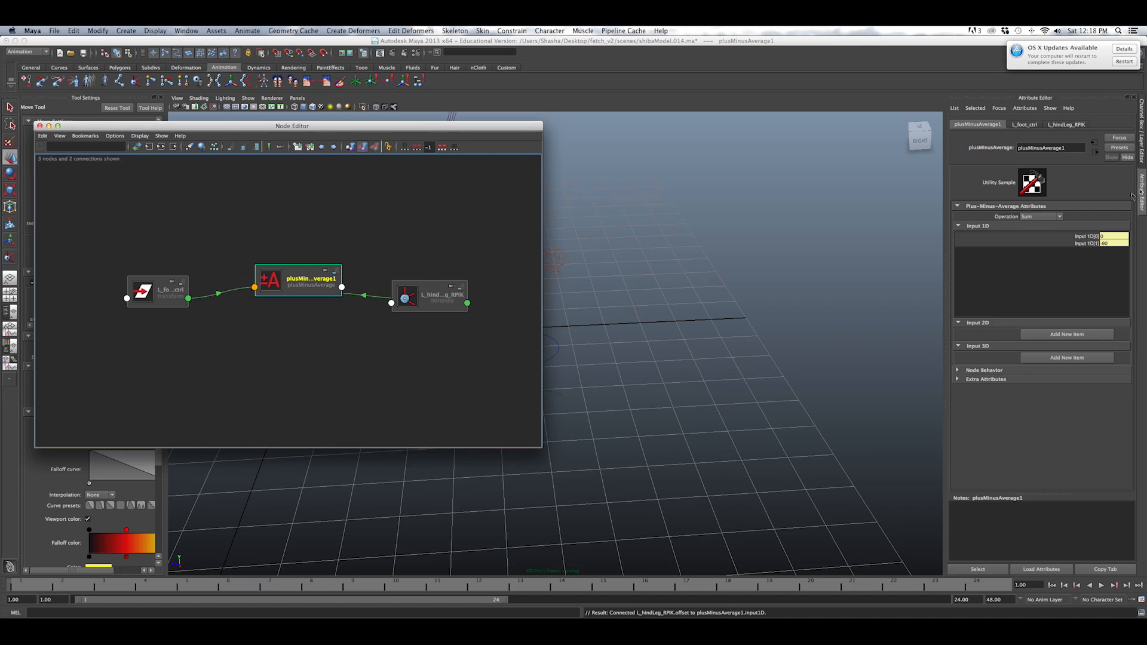
pyautogui.moveTo(305, 302); pyautogui.dragTo(284, 255)
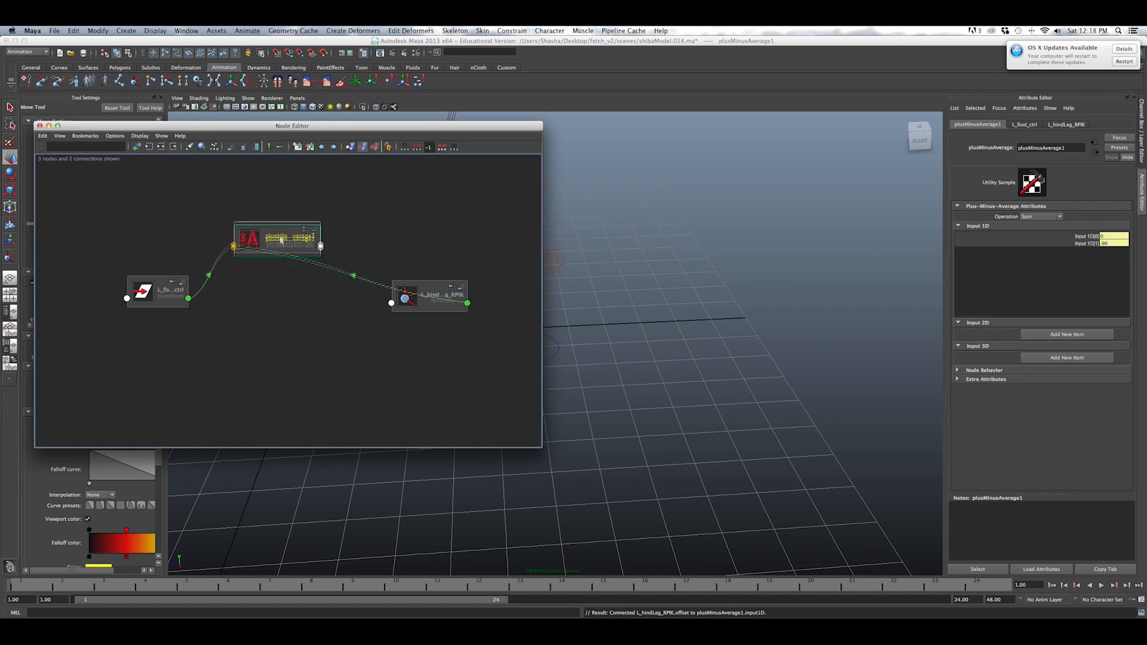
# Connect Output 1D of the plusMinusAverage node to Twist of L_hindLeg_RPIK.
pyautogui.click(320, 241)
pyautogui.click(346, 277)
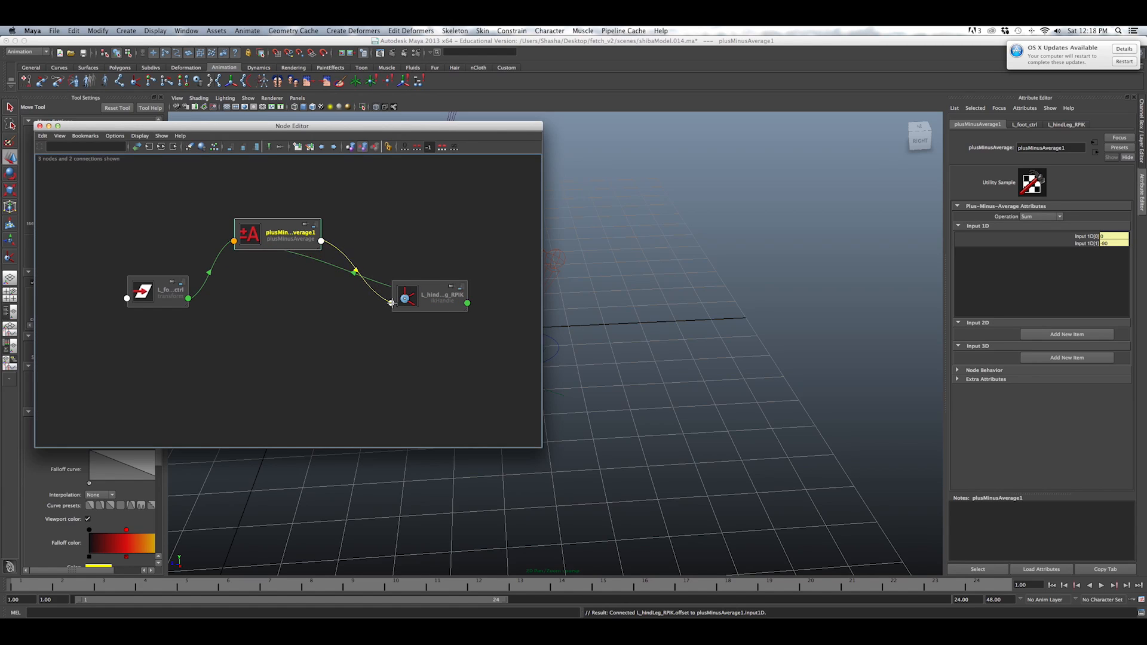
pyautogui.click(392, 303)
pyautogui.moveTo(427, 344)
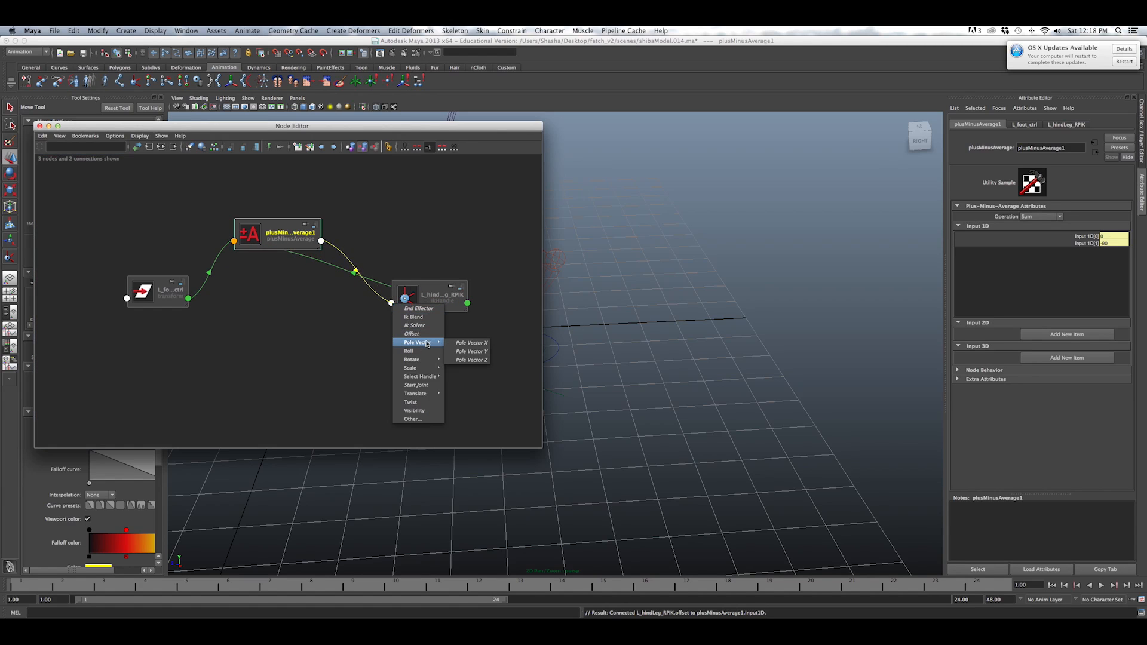
pyautogui.click(426, 402)
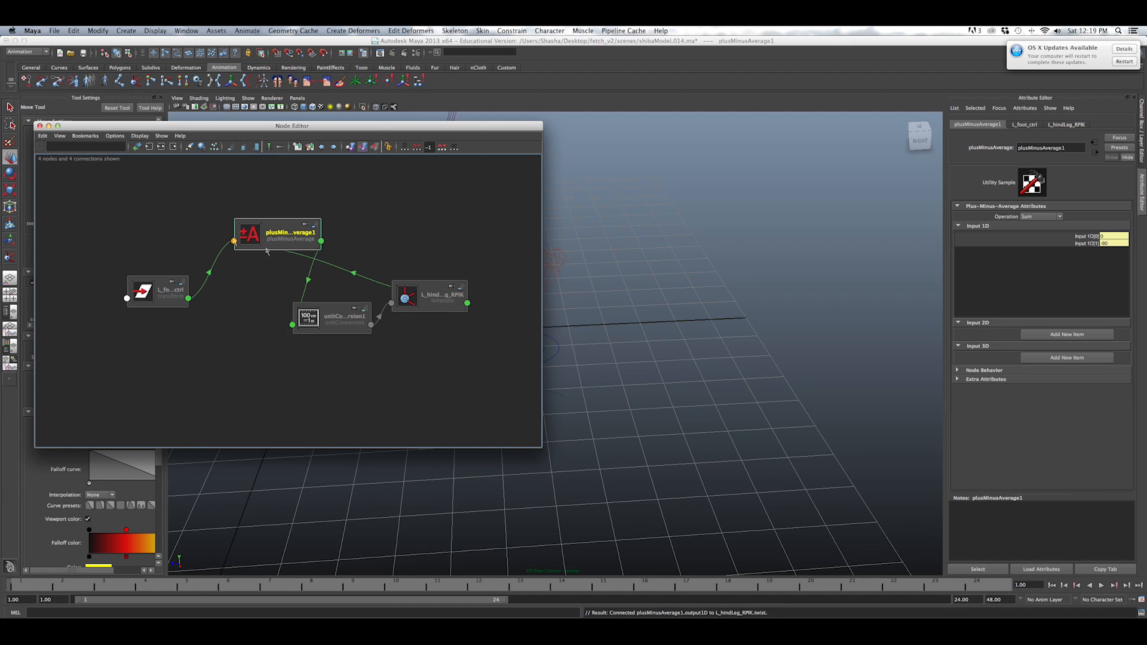
# Place the unitConversion node beside the plusMinusAverage node's output and minimise the Node Editor.
pyautogui.moveTo(333, 321)
pyautogui.mouseDown()
pyautogui.moveTo(347, 270)
pyautogui.moveTo(317, 309)
pyautogui.mouseUp()
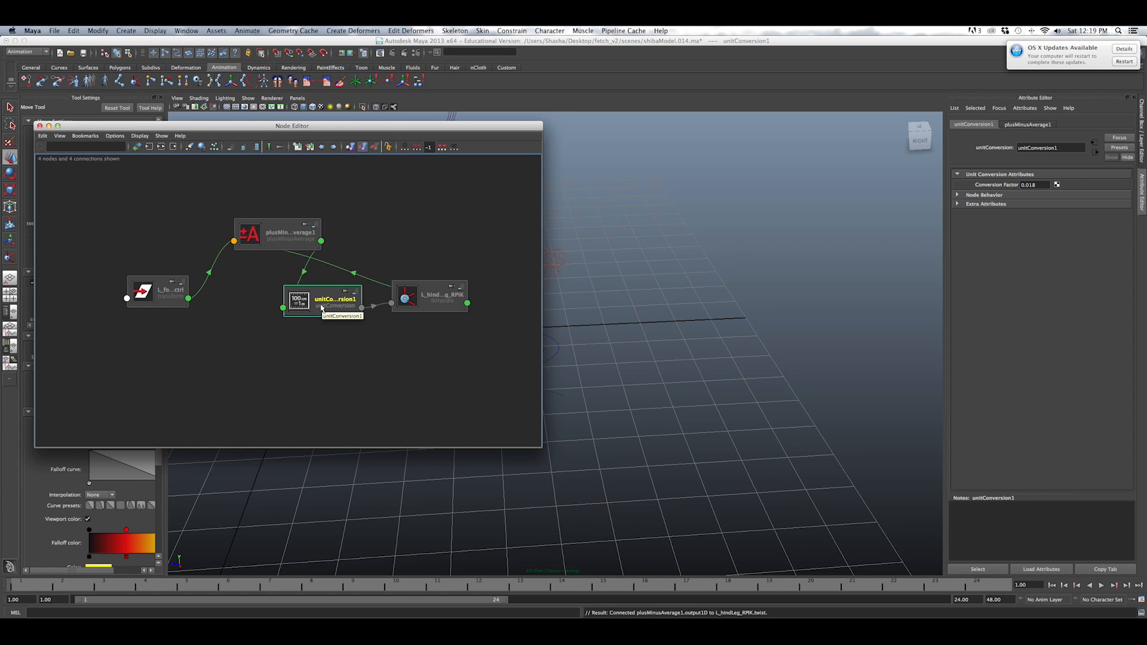
pyautogui.moveTo(321, 308); pyautogui.dragTo(377, 235)
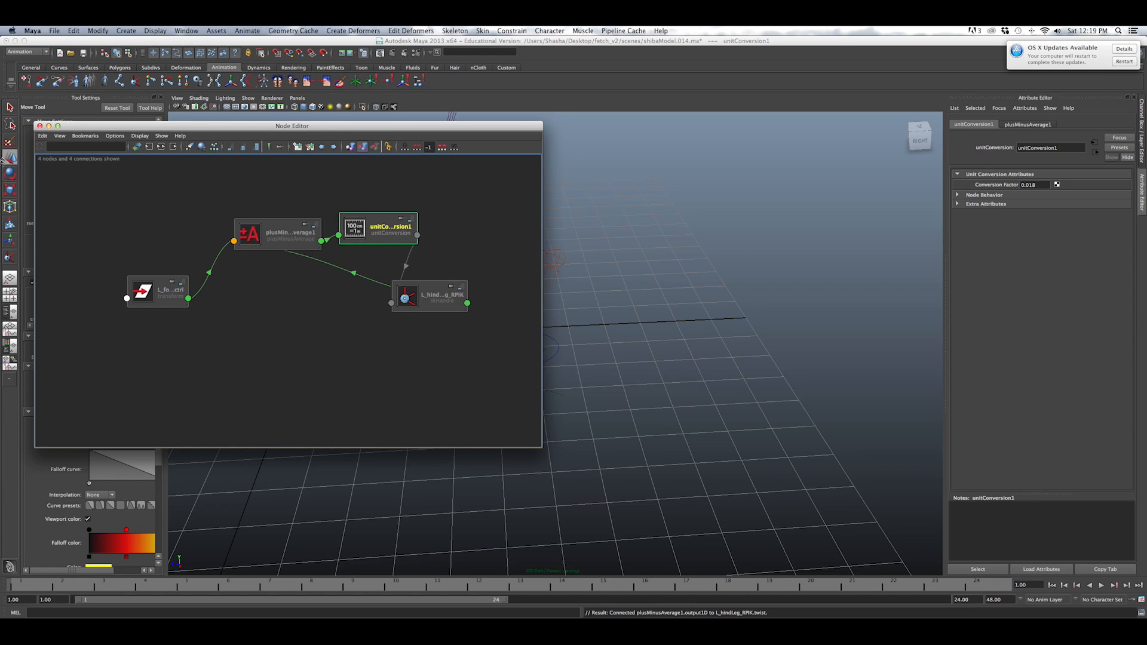
pyautogui.click(49, 126)
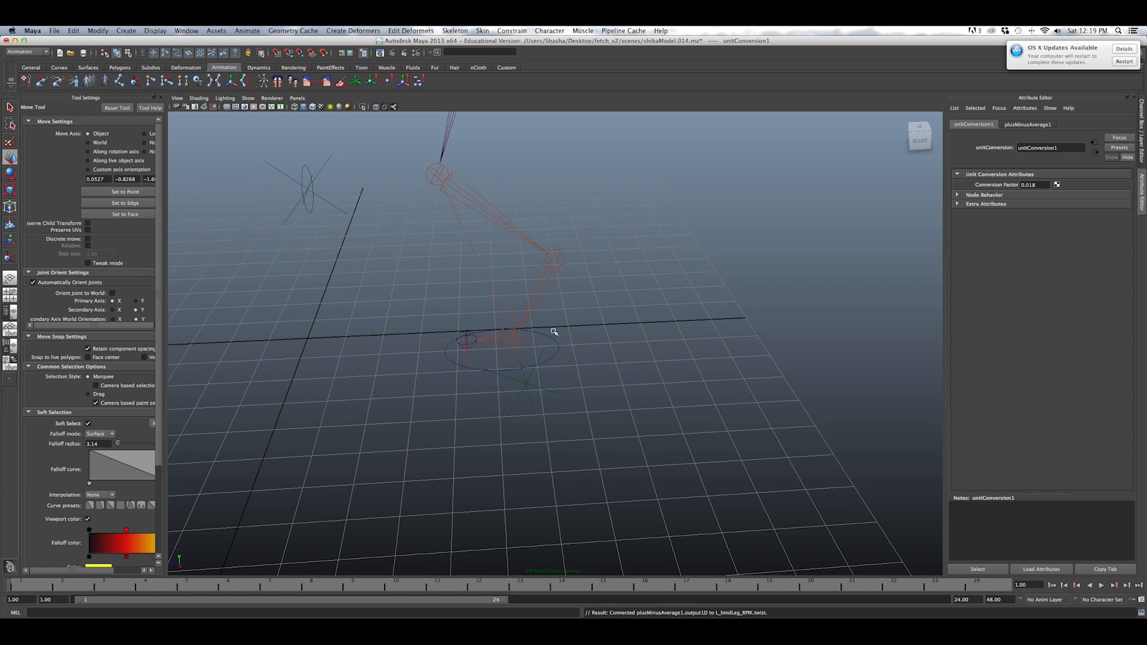
# Inspect the Offset and Twist channels of L_hindLeg_RPIK in the Channel Box.
pyautogui.click(552, 338)
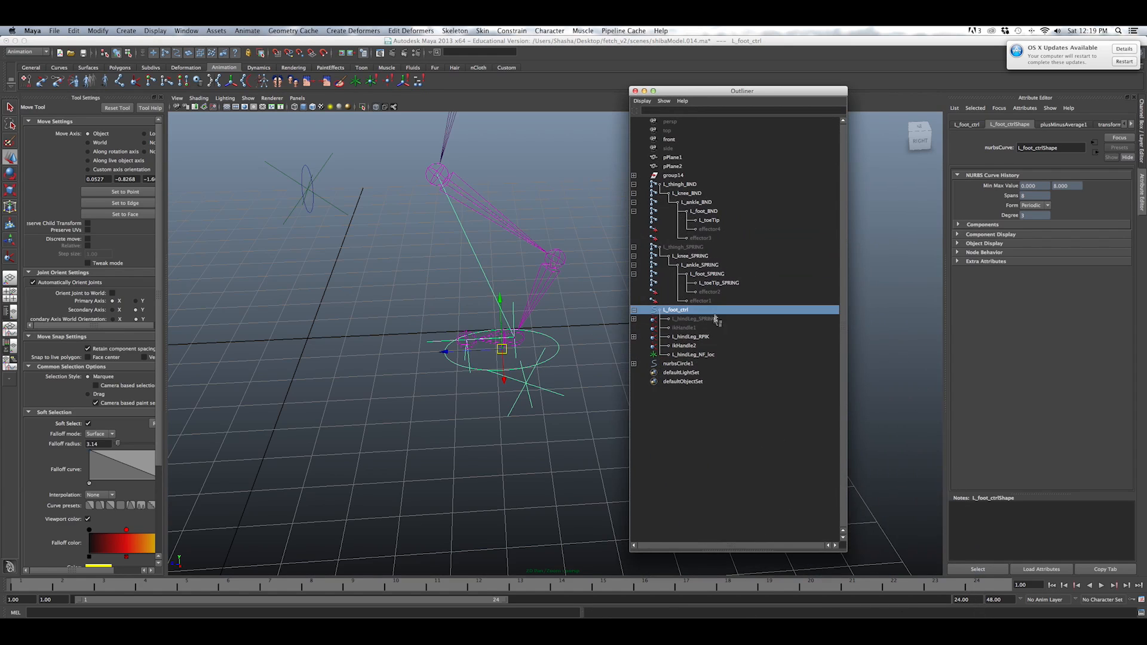
pyautogui.click(702, 336)
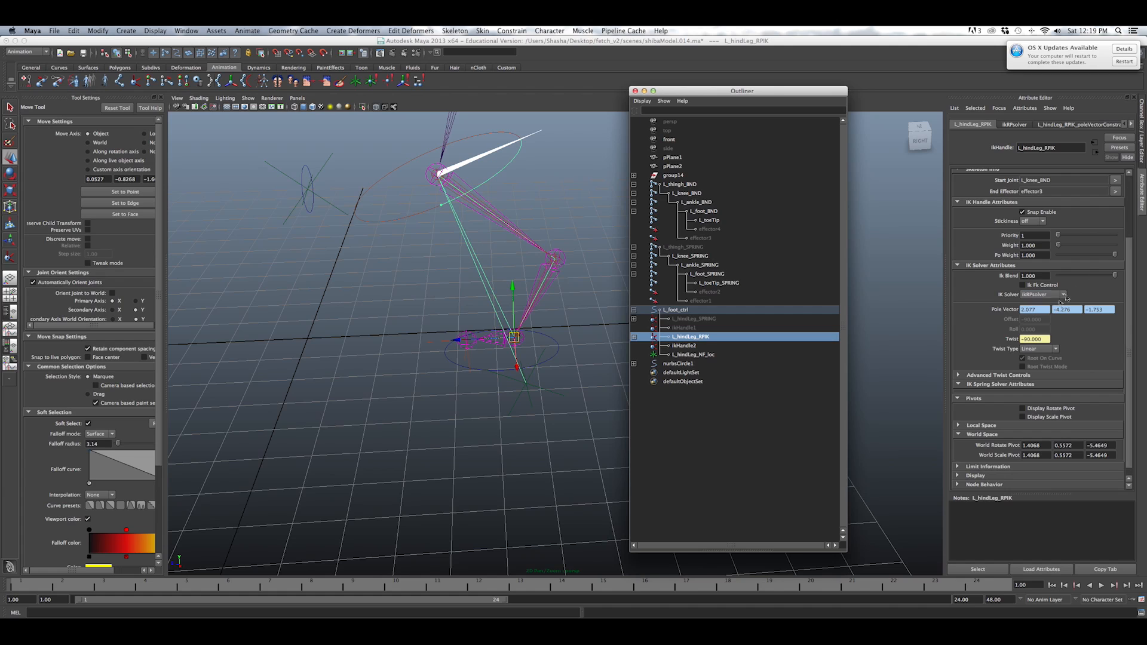
pyautogui.click(1142, 129)
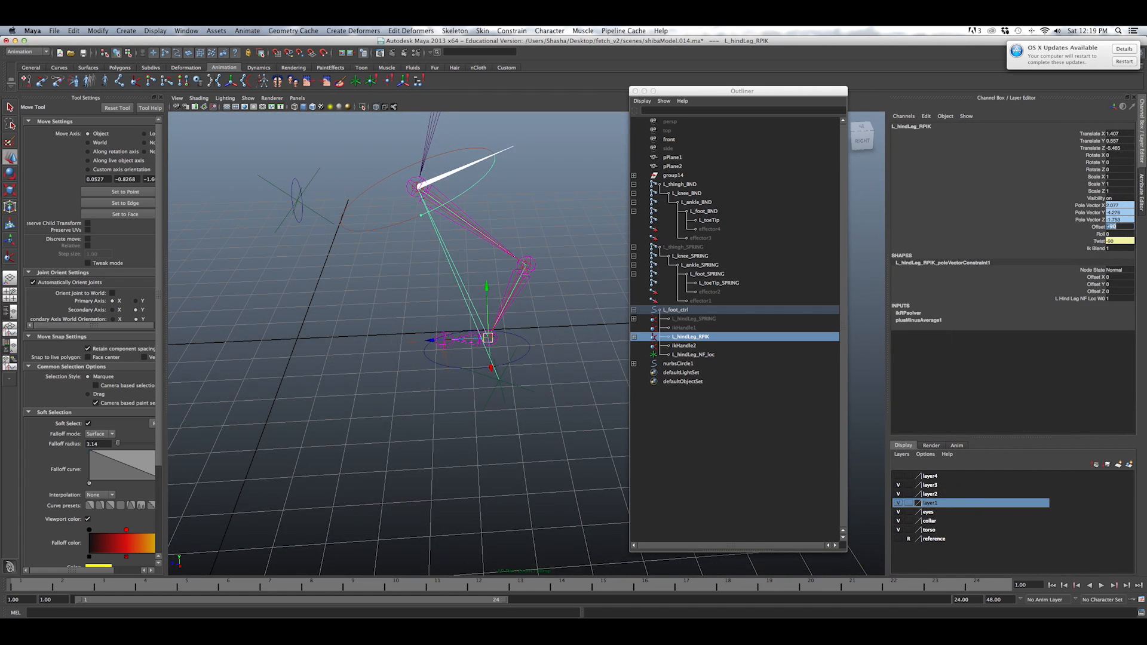
pyautogui.click(1098, 227)
pyautogui.click(1114, 227)
pyautogui.press('Tab')
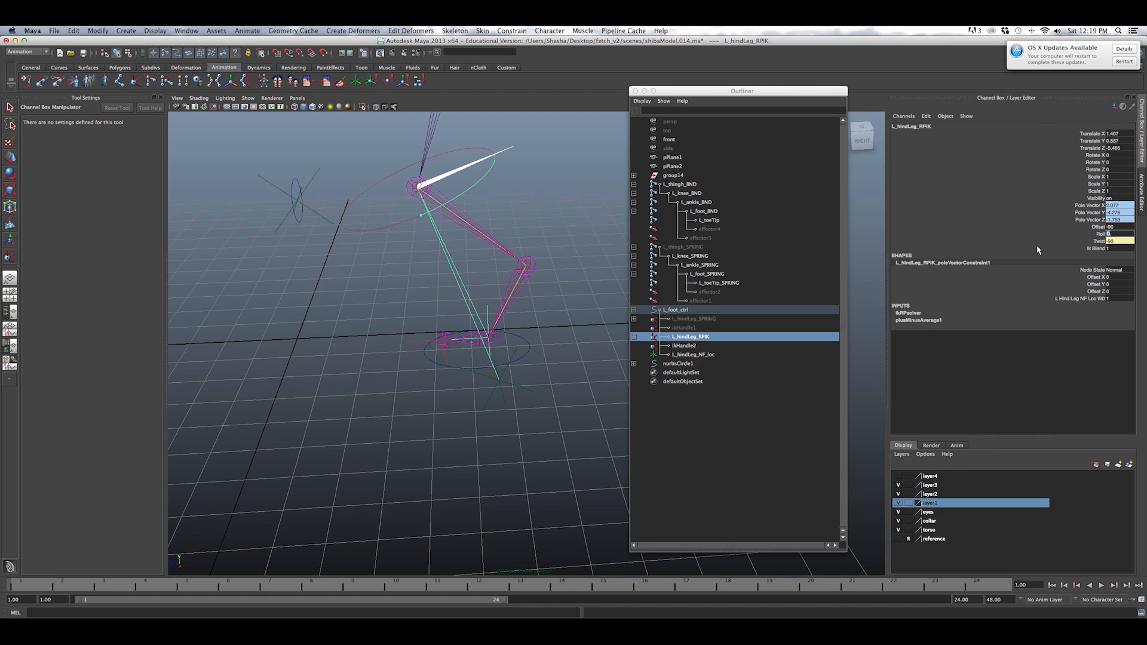
# Minimise the Outliner, scrub Lower Leg Twist on L_foot_ctrl to test the lower leg, and reset it to 0.
pyautogui.click(535, 343)
pyautogui.press('w')
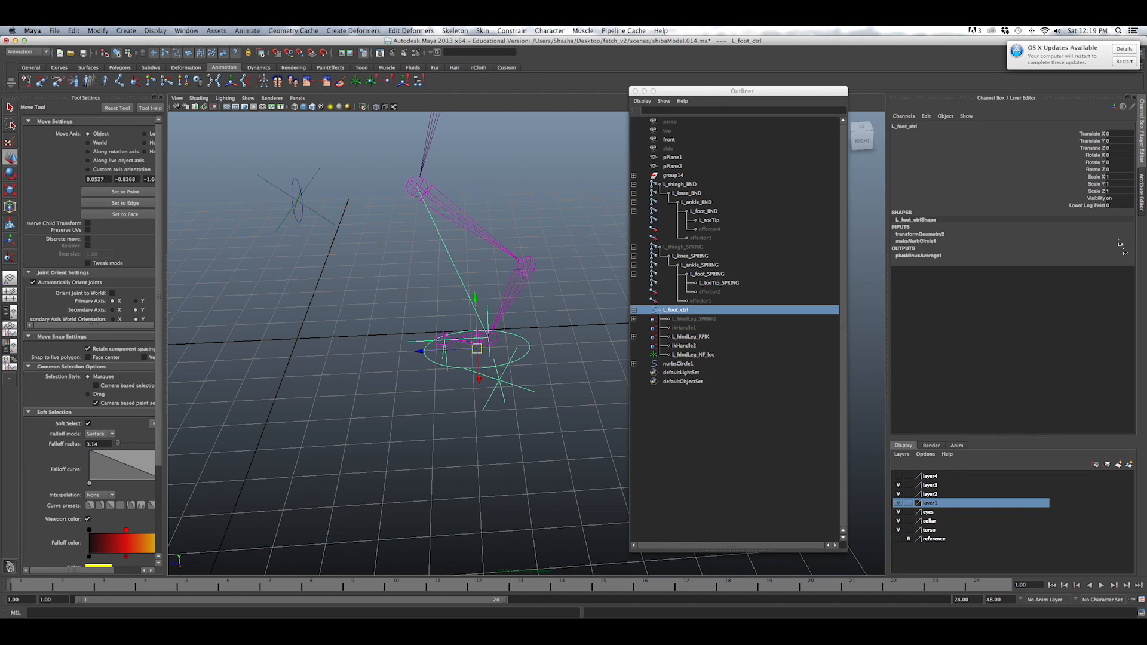
pyautogui.click(1099, 205)
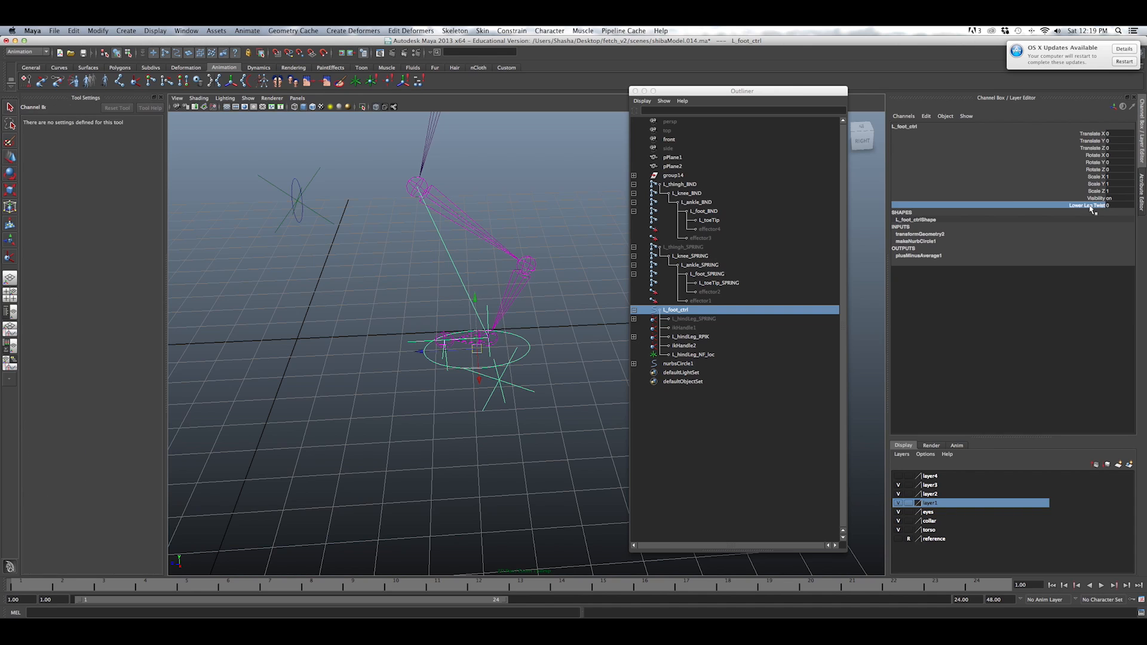
pyautogui.click(644, 92)
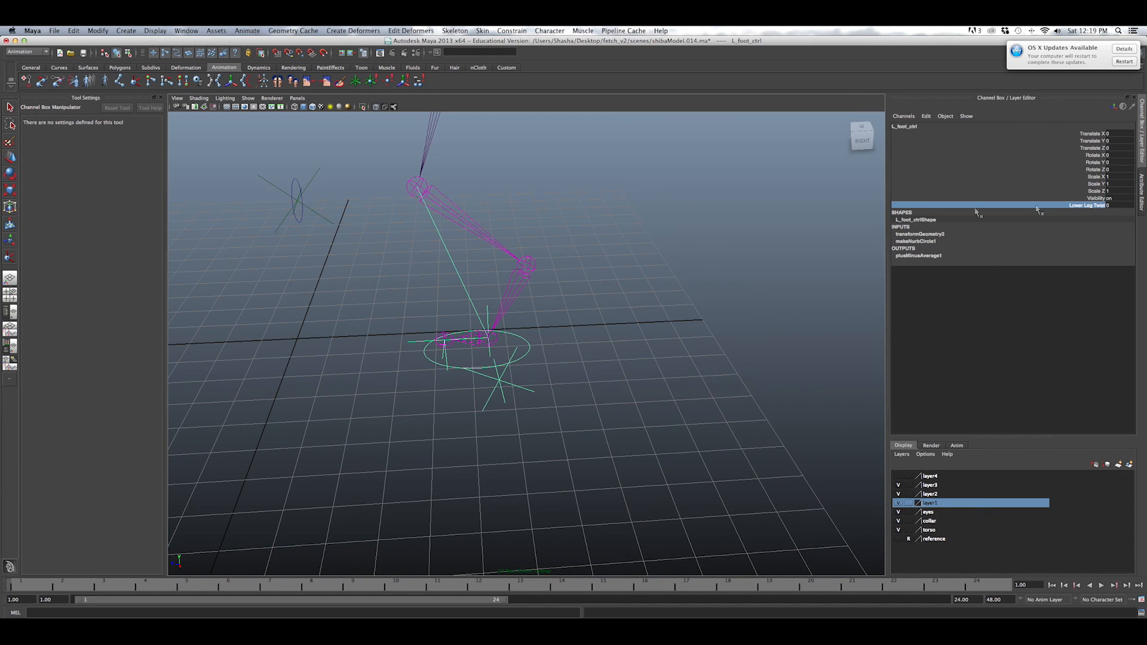
pyautogui.moveTo(619, 246); pyautogui.dragTo(1039, 321, button='middle')
pyautogui.doubleClick(1127, 205)
pyautogui.write('0')
pyautogui.press('Return')
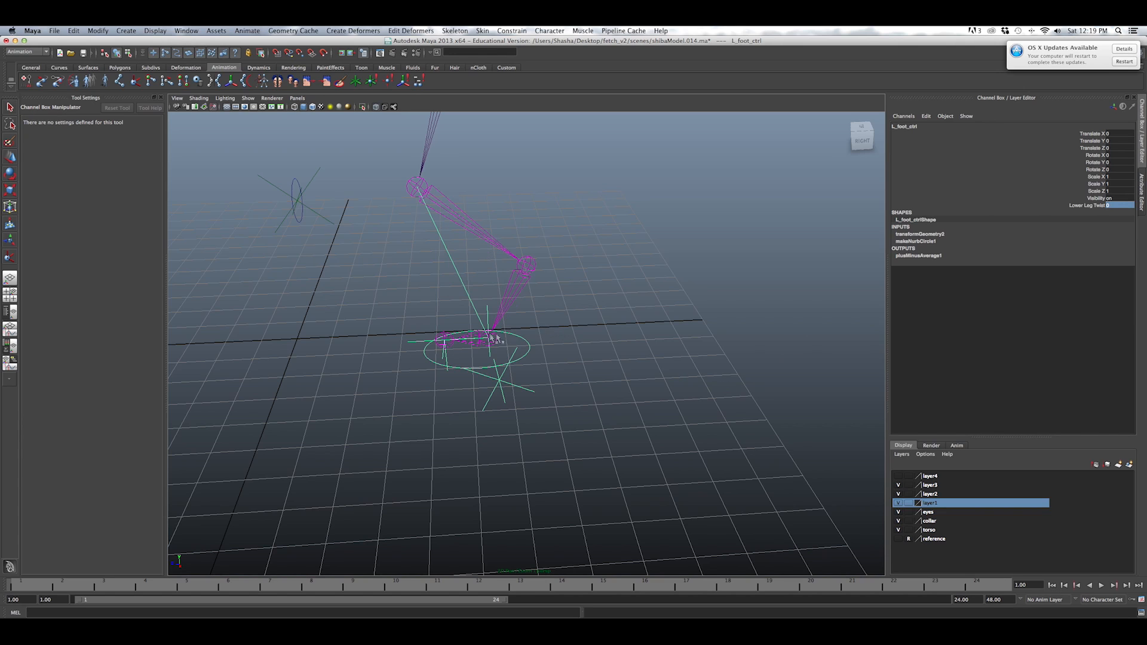
# Scrub L_foot_ctrl's Lower Leg Twist to about -10.7 and undo the change.
pyautogui.press('w')
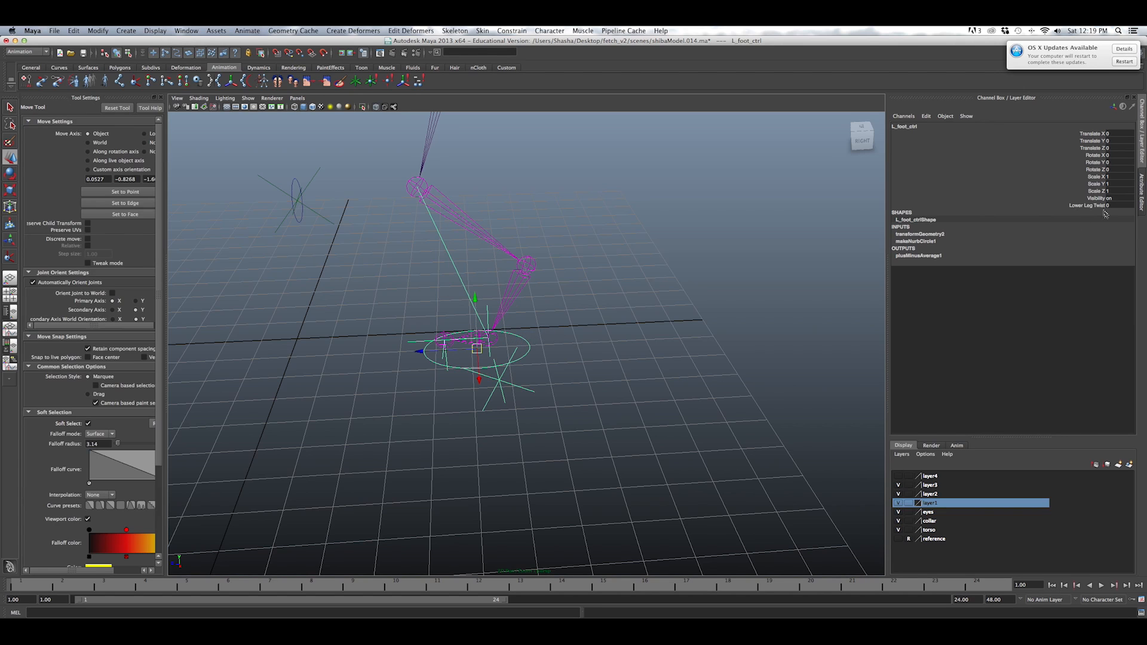
pyautogui.click(1082, 208)
pyautogui.moveTo(584, 367); pyautogui.dragTo(529, 420, button='middle')
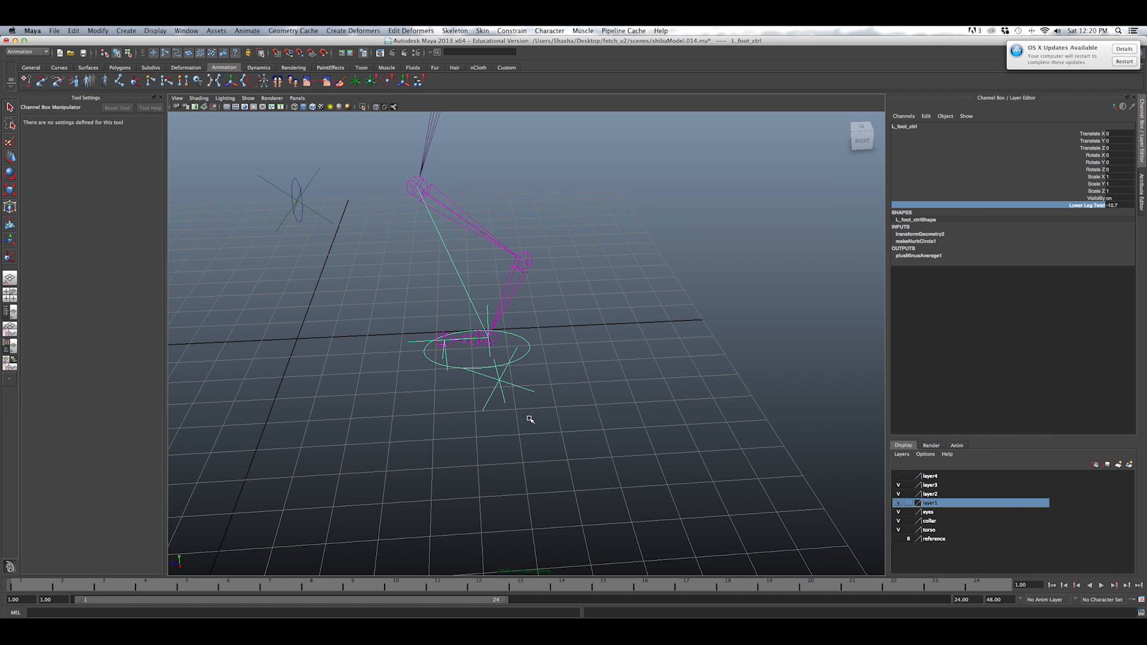
pyautogui.hotkey('ctrl', 'z')
# Raise L_foot_ctrl to a Translate Y of about 1.83 to test the leg bend, and undo the move.
pyautogui.keyDown('alt'); pyautogui.moveTo(583, 389); pyautogui.dragTo(586, 364); pyautogui.keyUp('alt')
pyautogui.click(612, 443)
pyautogui.press('w')
pyautogui.click(605, 447)
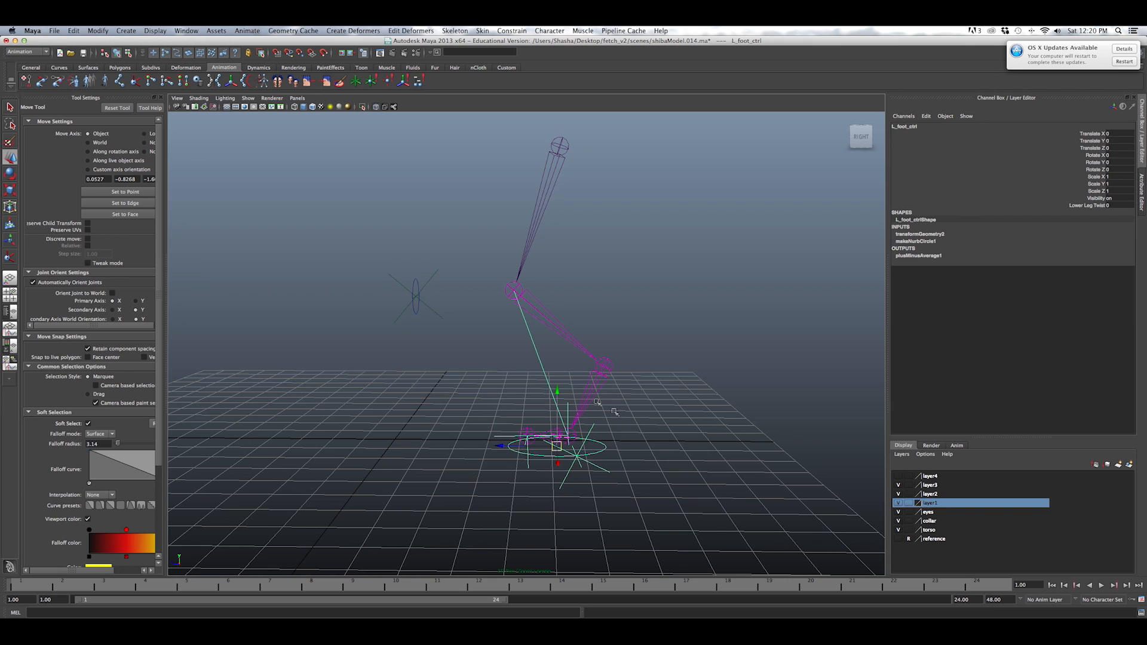
pyautogui.moveTo(557, 392); pyautogui.dragTo(551, 330)
pyautogui.click(1086, 205)
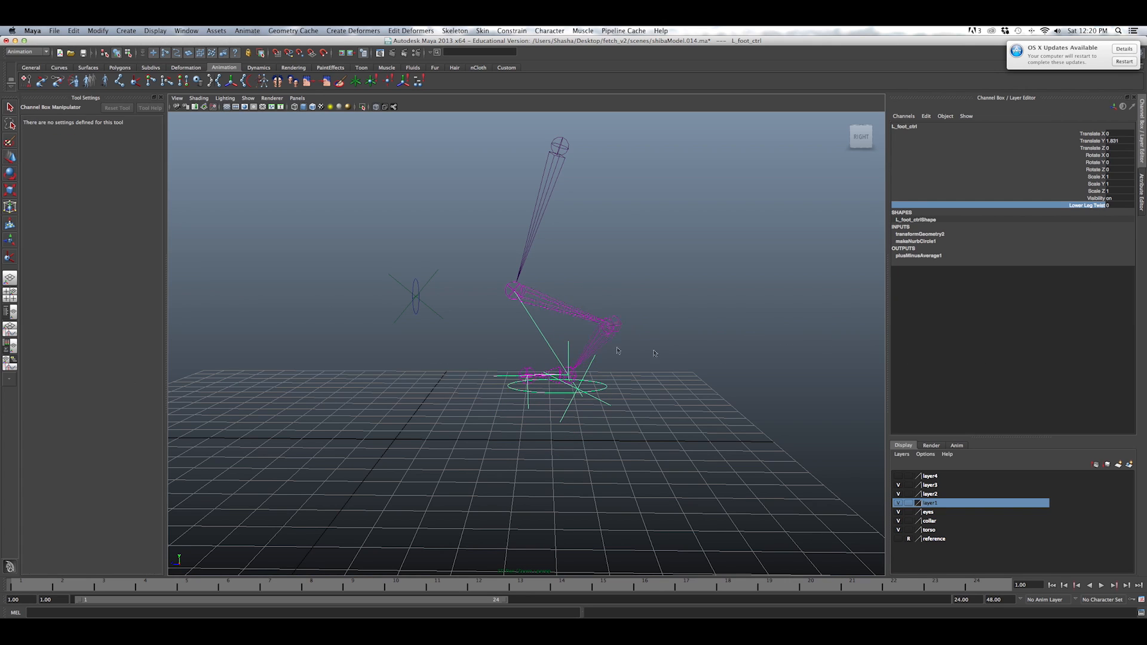
pyautogui.press('z')
pyautogui.press('z')
pyautogui.press('z')
pyautogui.keyDown('alt'); pyautogui.moveTo(675, 402); pyautogui.dragTo(676, 422); pyautogui.keyUp('alt')
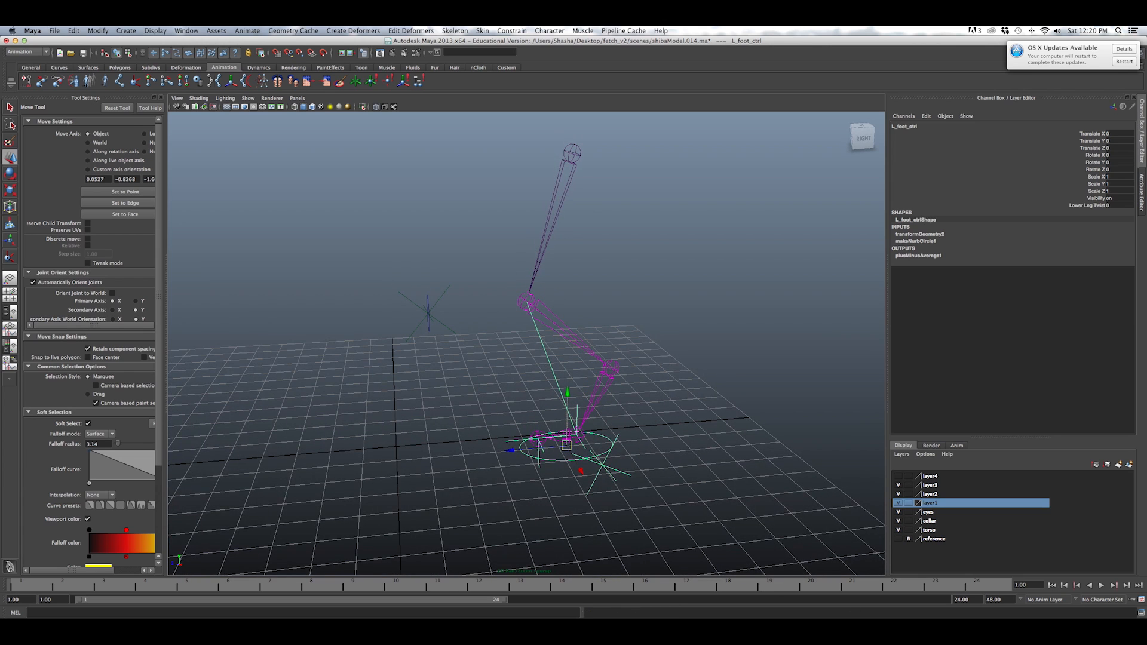
# Hide the L_thingh_BND chain, show the L_thingh_SPRING chain, and move the Outliner clear of the leg.
pyautogui.click(689, 247)
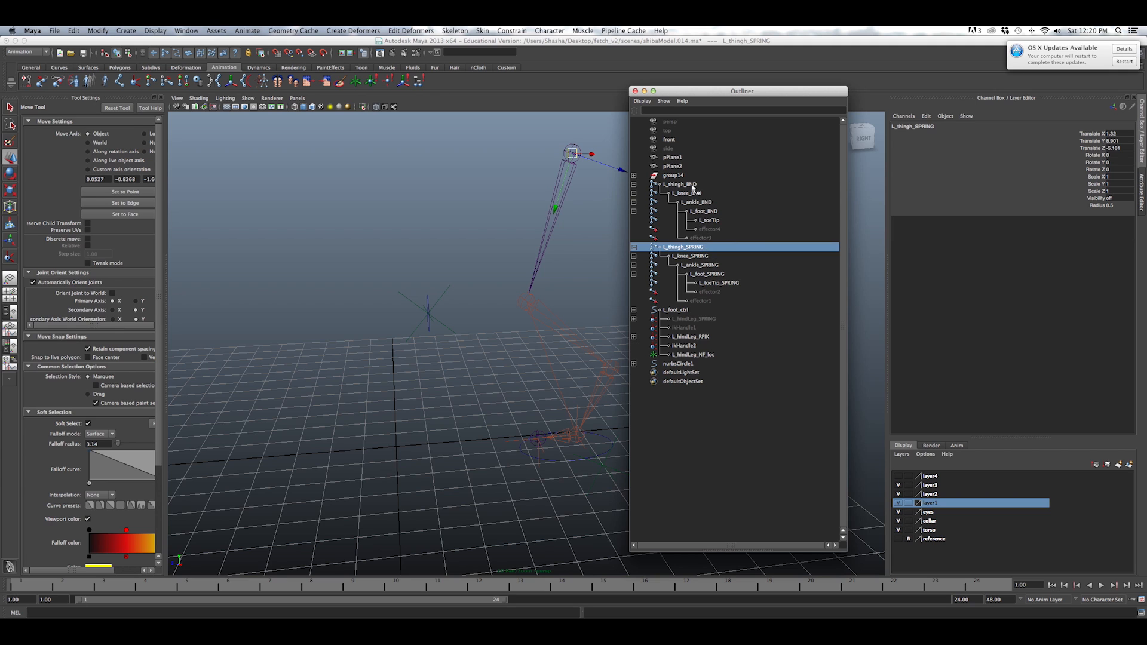
pyautogui.click(687, 185)
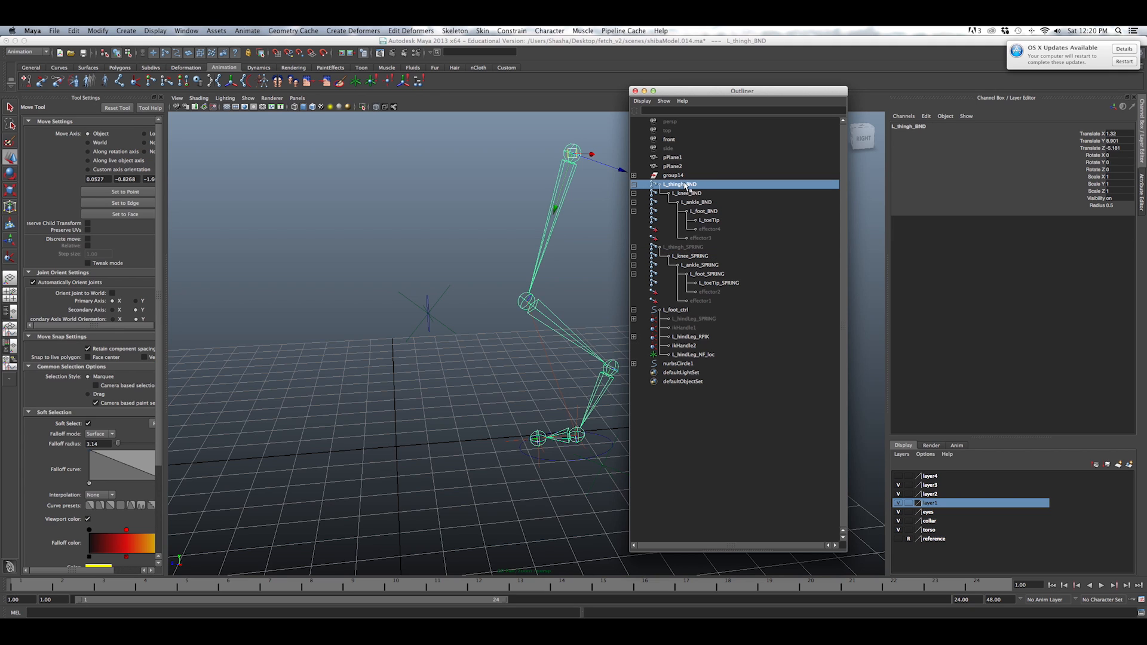
pyautogui.hotkey('ctrl', 'h')
pyautogui.click(700, 247)
pyautogui.hotkey('shift', 'h')
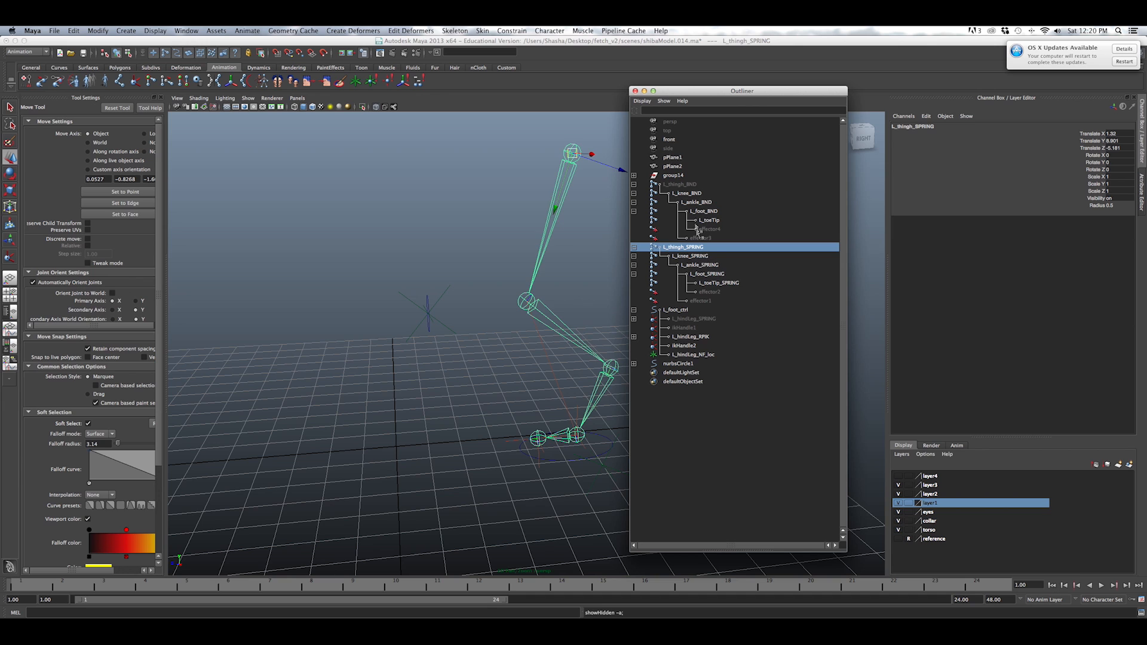
pyautogui.moveTo(736, 93); pyautogui.dragTo(980, 199)
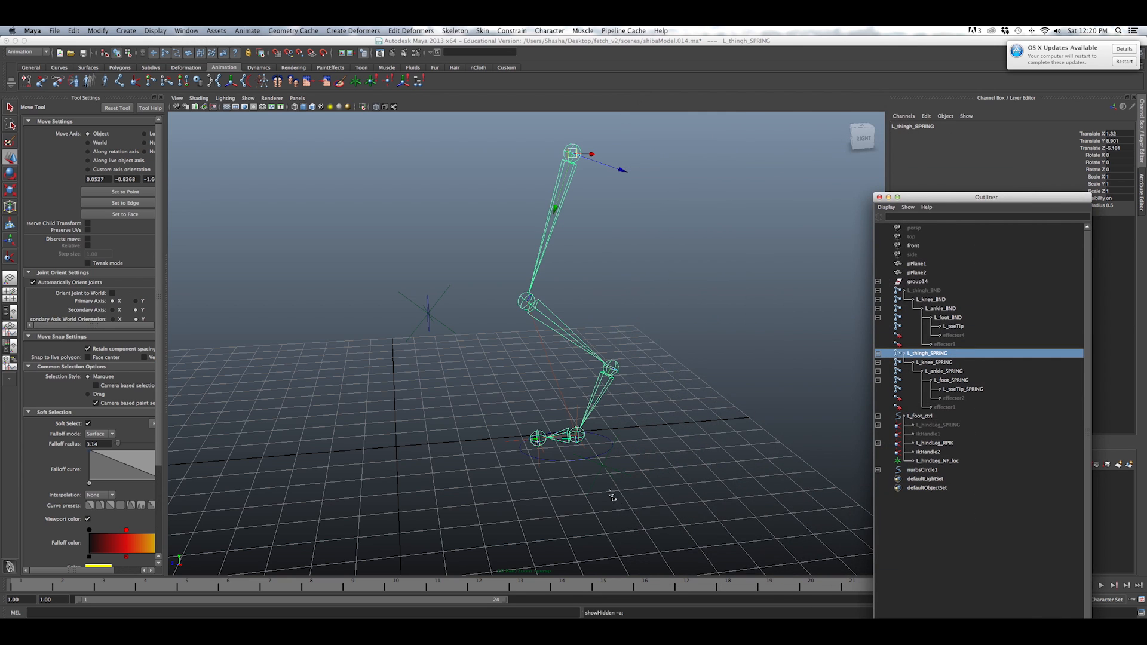
# Test the spring chain by raising L_foot_ctrl and shifting nurbsCircle1, and return both controls to their starting positions.
pyautogui.click(610, 444)
pyautogui.moveTo(570, 398); pyautogui.dragTo(493, 327)
pyautogui.click(429, 299)
pyautogui.keyDown('alt'); pyautogui.moveTo(429, 300); pyautogui.dragTo(469, 325); pyautogui.keyUp('alt')
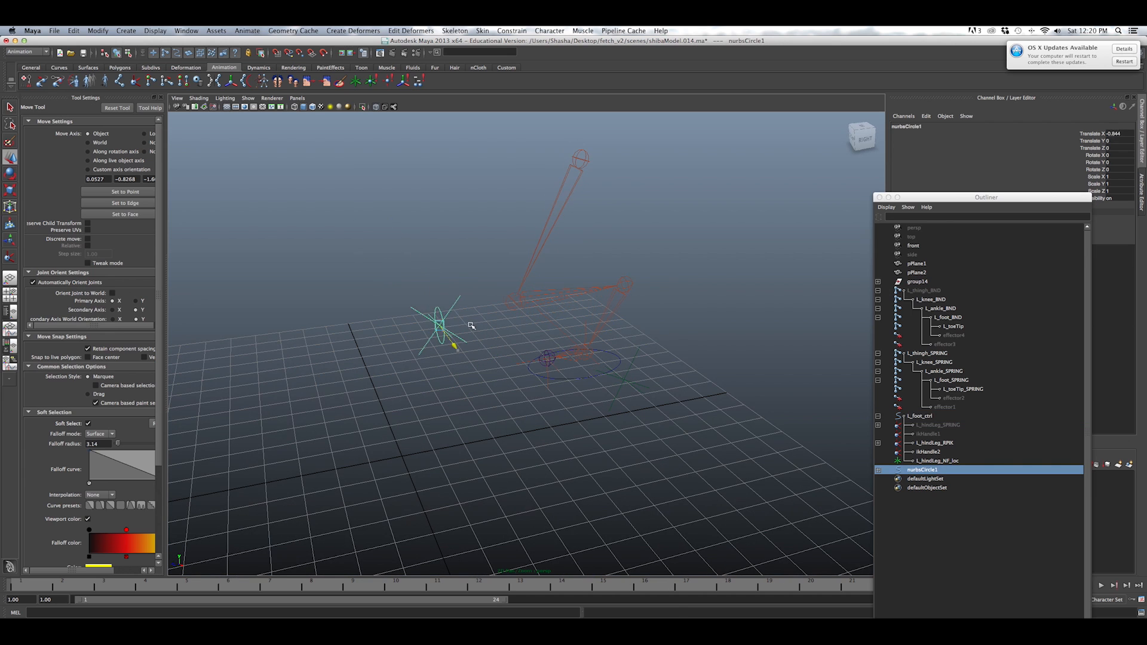
pyautogui.click(541, 367)
pyautogui.moveTo(573, 382)
pyautogui.keyDown('alt'); pyautogui.mouseDown()
pyautogui.moveTo(548, 378)
pyautogui.moveTo(559, 389)
pyautogui.mouseUp(); pyautogui.keyUp('alt')
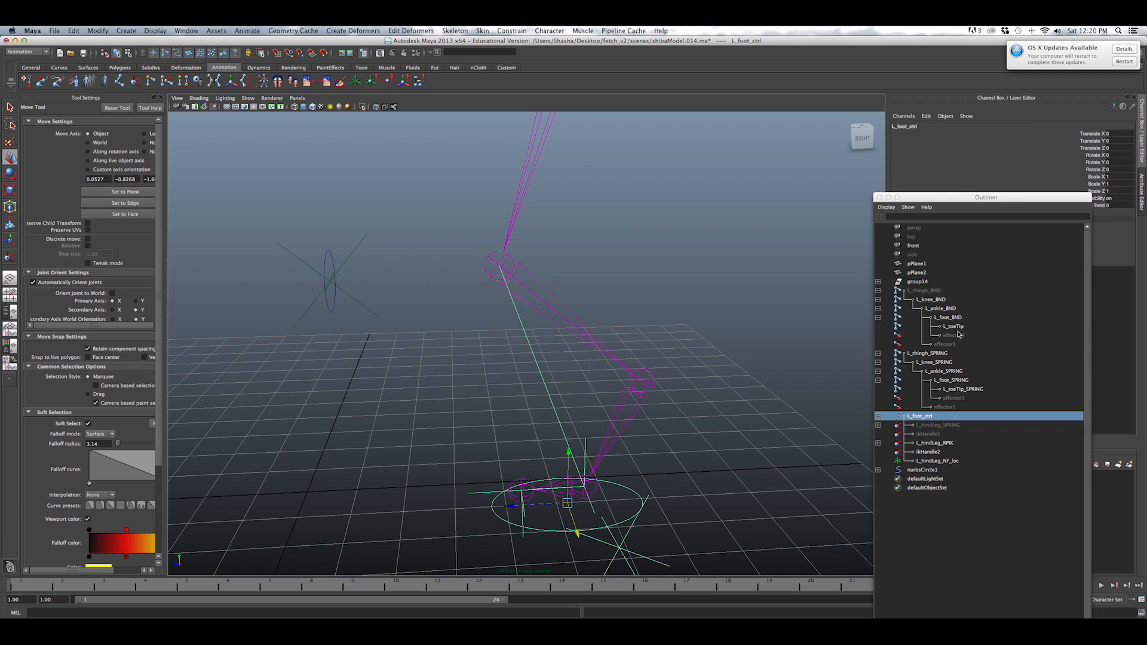
# Show L_thingh_BND again and parent it under L_thingh_SPRING.
pyautogui.click(935, 291)
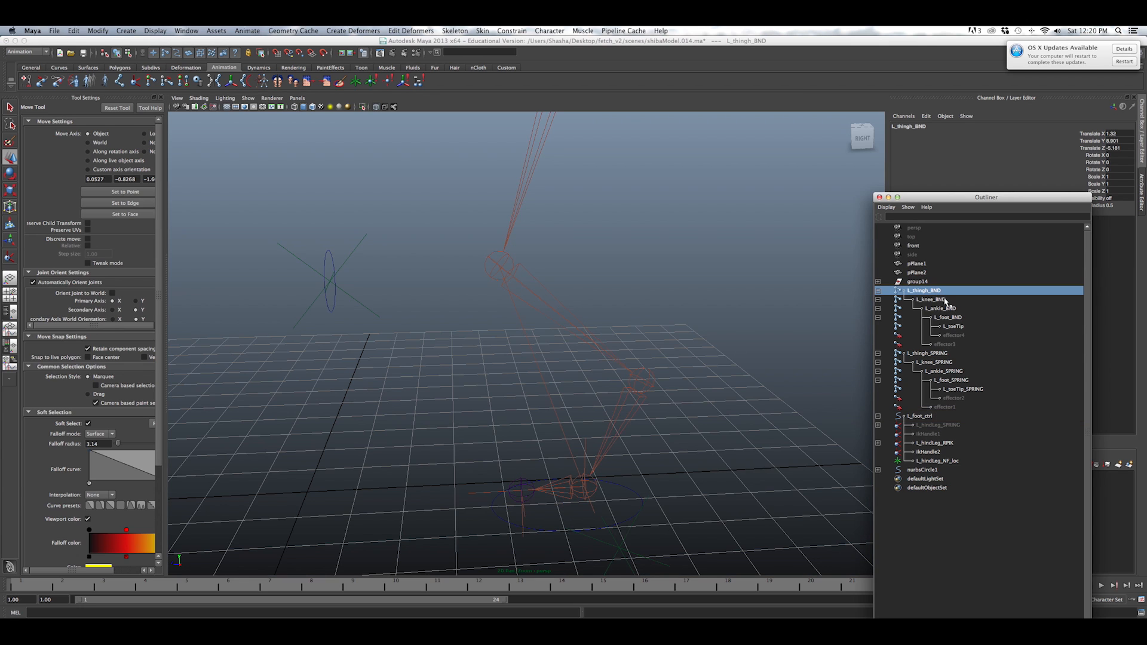
pyautogui.hotkey('shift', 'p')
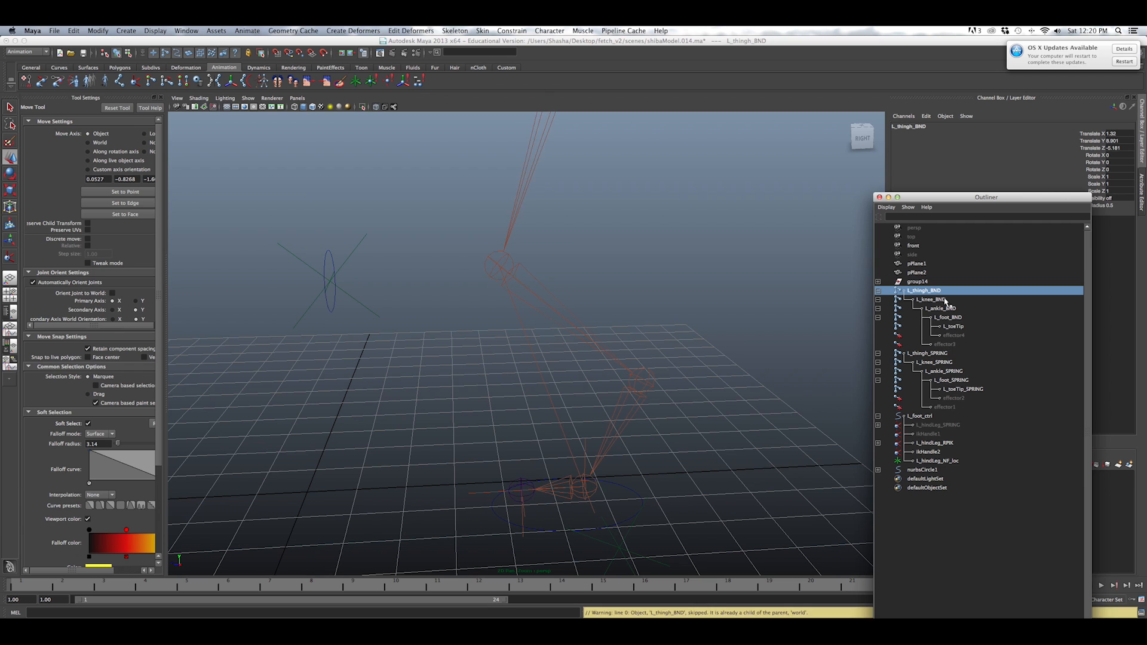
pyautogui.hotkey('shift', 'h')
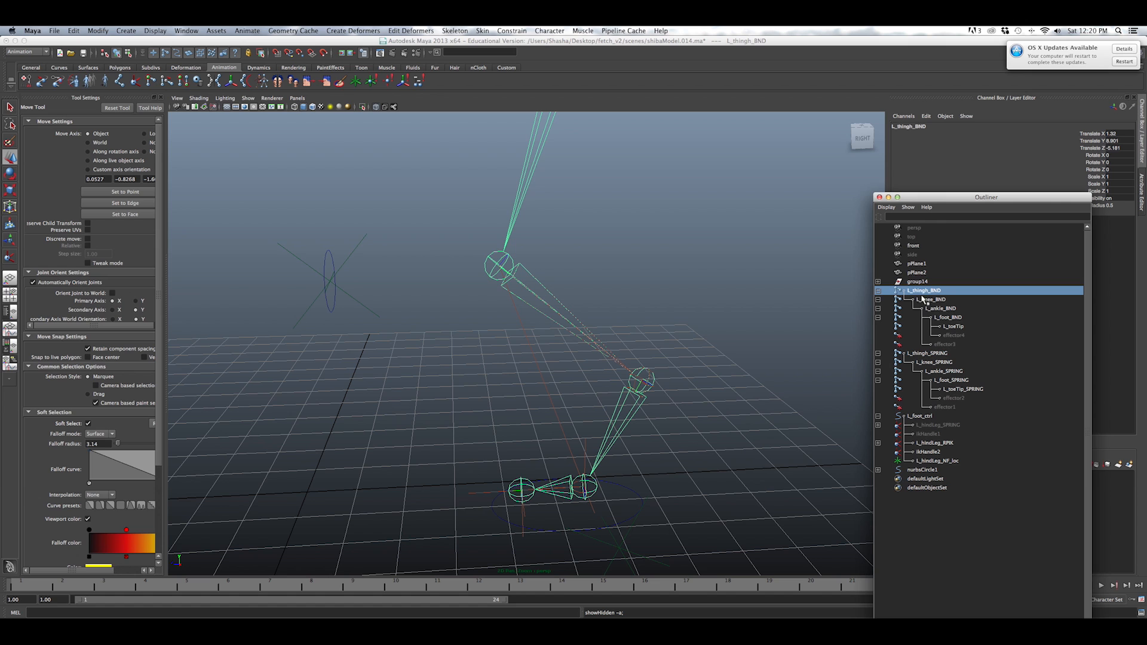
pyautogui.keyDown('ctrl'); pyautogui.click(927, 354); pyautogui.keyUp('ctrl')
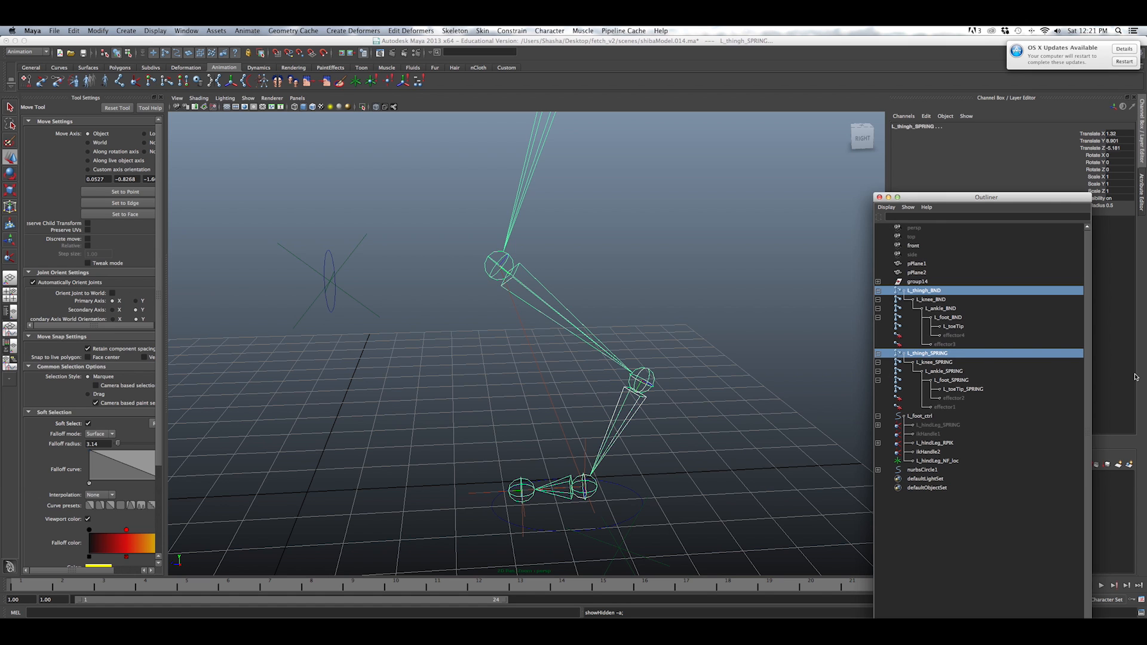
pyautogui.press('p')
pyautogui.press('f')
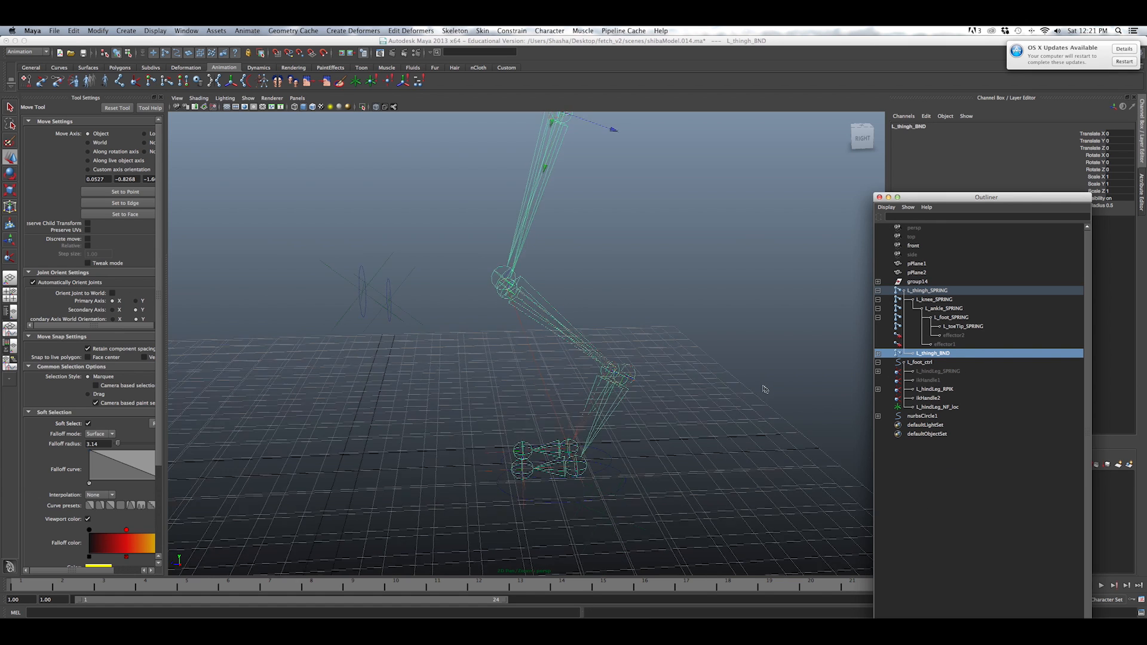
# Raise L_foot_ctrl to a Translate Y of about 1.85 to test the parented chains, undoing the trial lowering.
pyautogui.click(585, 442)
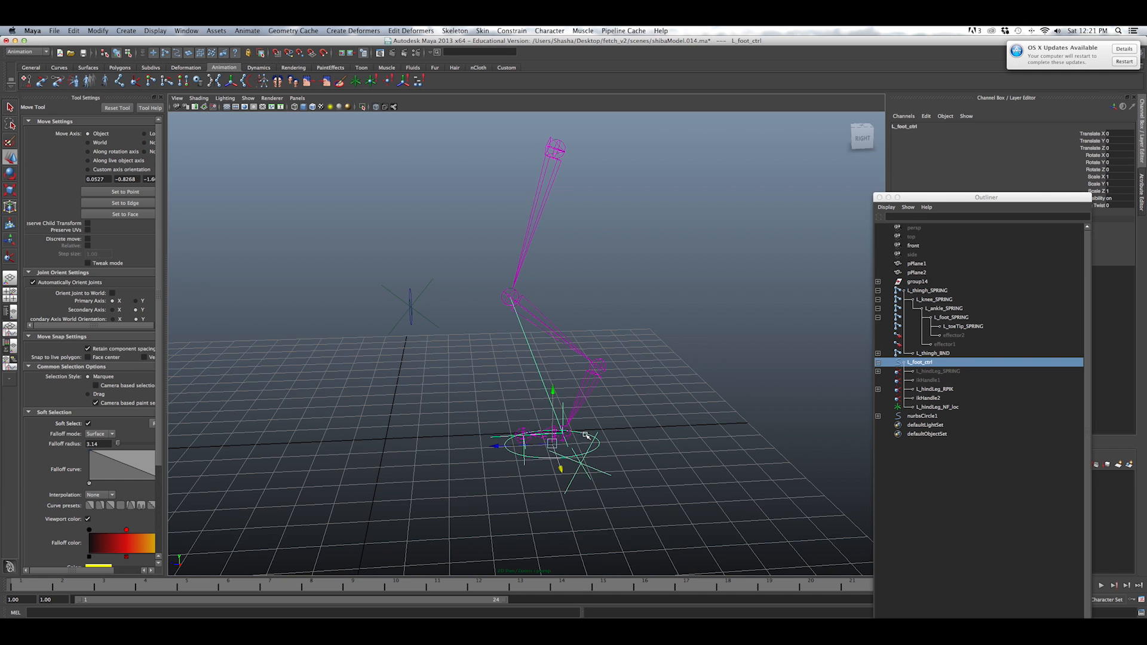
pyautogui.moveTo(546, 391); pyautogui.dragTo(555, 337)
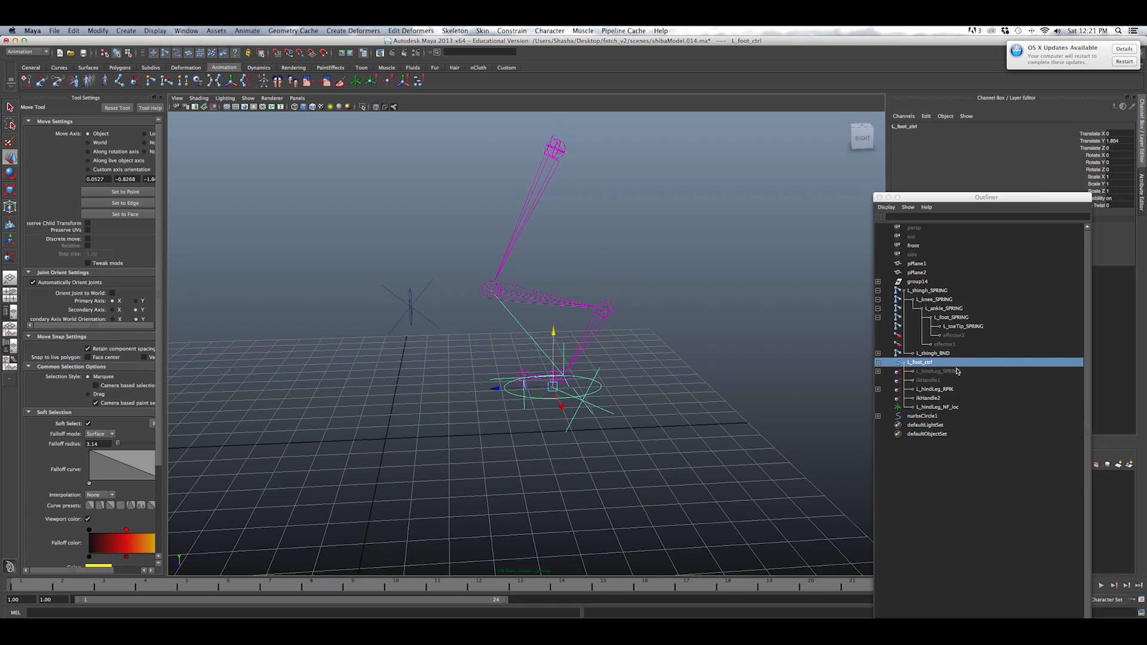
pyautogui.keyDown('alt'); pyautogui.moveTo(727, 325); pyautogui.dragTo(635, 354); pyautogui.keyUp('alt')
pyautogui.keyDown('alt'); pyautogui.moveTo(634, 354); pyautogui.dragTo(637, 356, button='middle'); pyautogui.keyUp('alt')
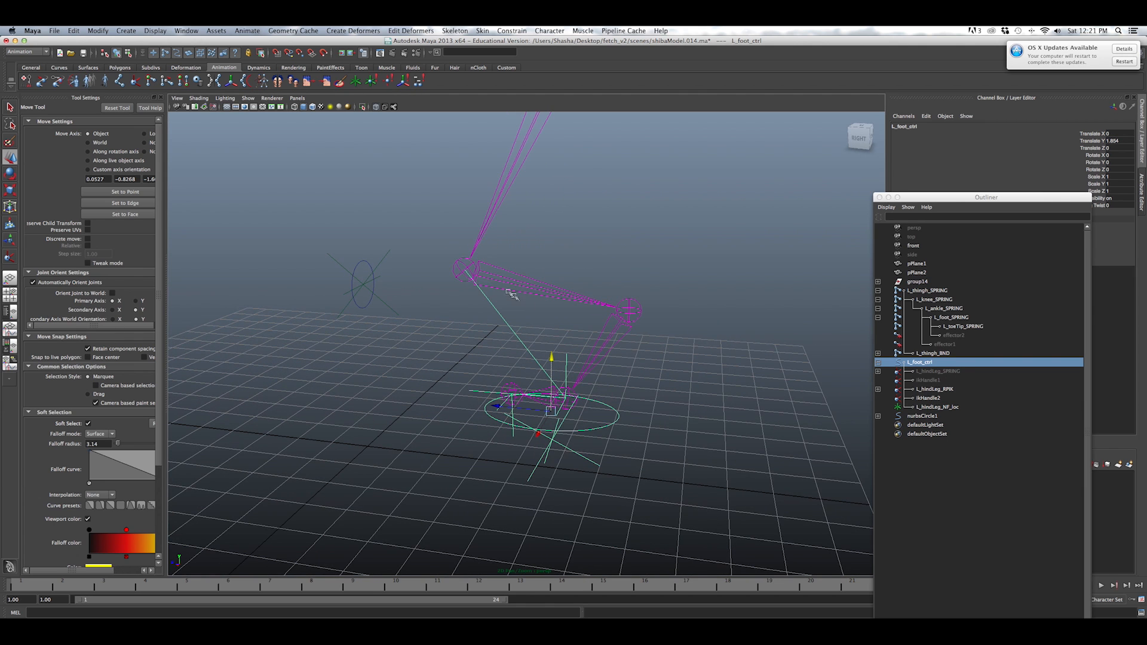
pyautogui.moveTo(548, 356); pyautogui.dragTo(573, 419)
pyautogui.hotkey('ctrl', 'z')
pyautogui.keyDown('alt'); pyautogui.moveTo(569, 360); pyautogui.dragTo(582, 350); pyautogui.keyUp('alt')
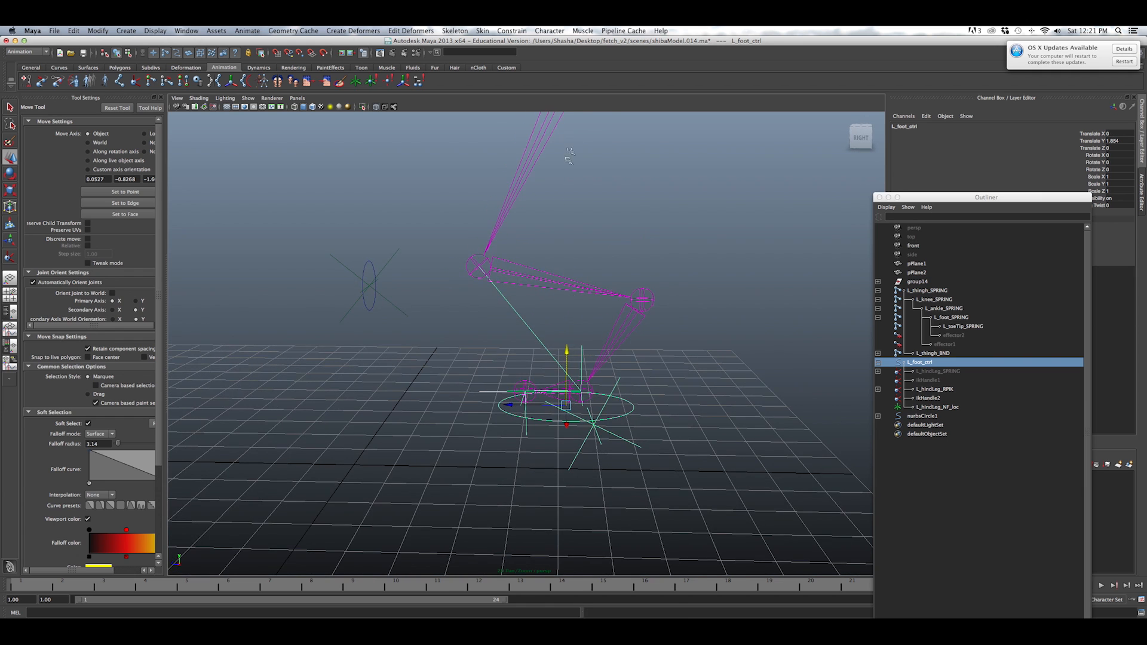
pyautogui.keyDown('alt'); pyautogui.moveTo(568, 153); pyautogui.dragTo(566, 264, button='middle'); pyautogui.keyUp('alt')
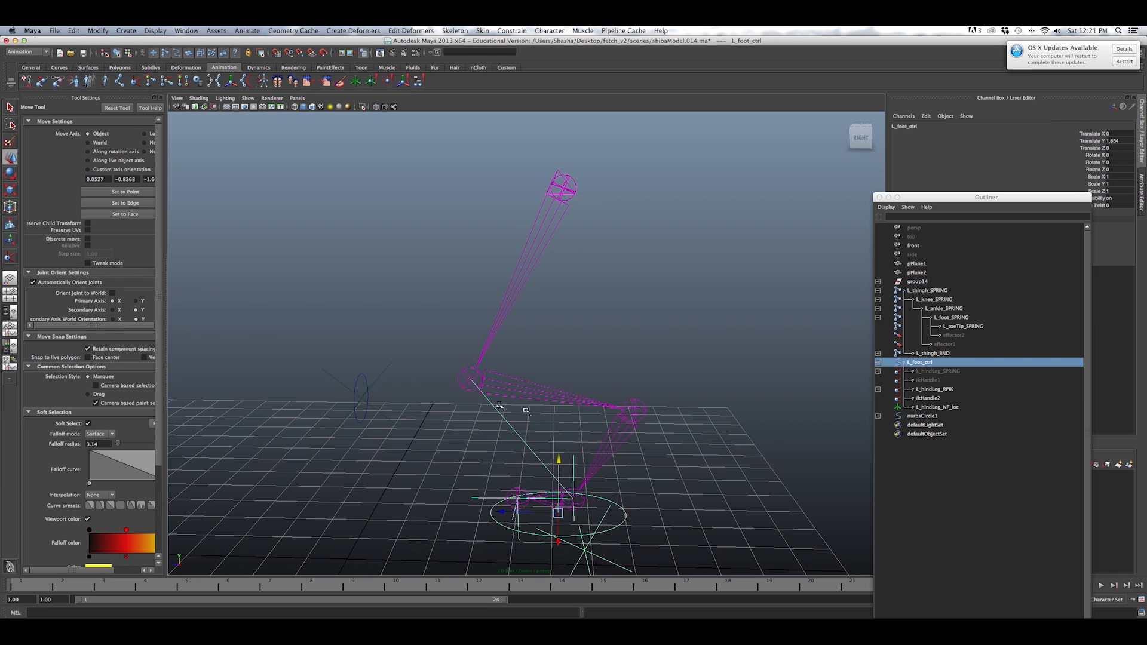
# Highlight the L_thingh_BND chain to check it, and lower L_foot_ctrl to a Translate Y of about 1.31.
pyautogui.click(933, 356)
pyautogui.scroll(-3, 581, 475)
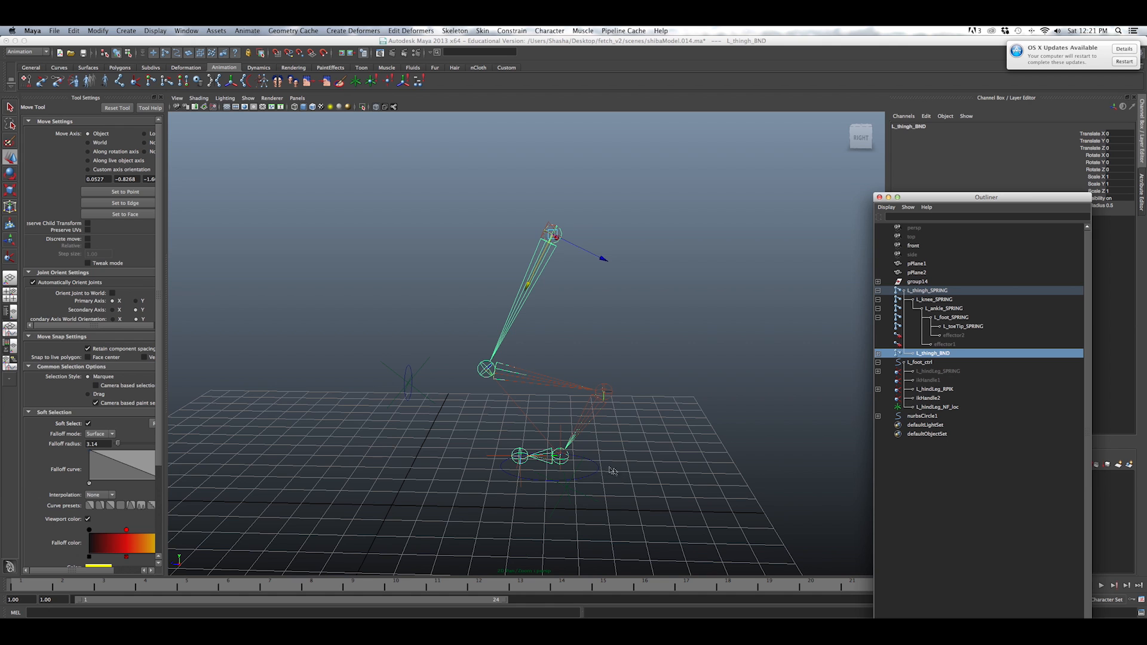
pyautogui.click(601, 470)
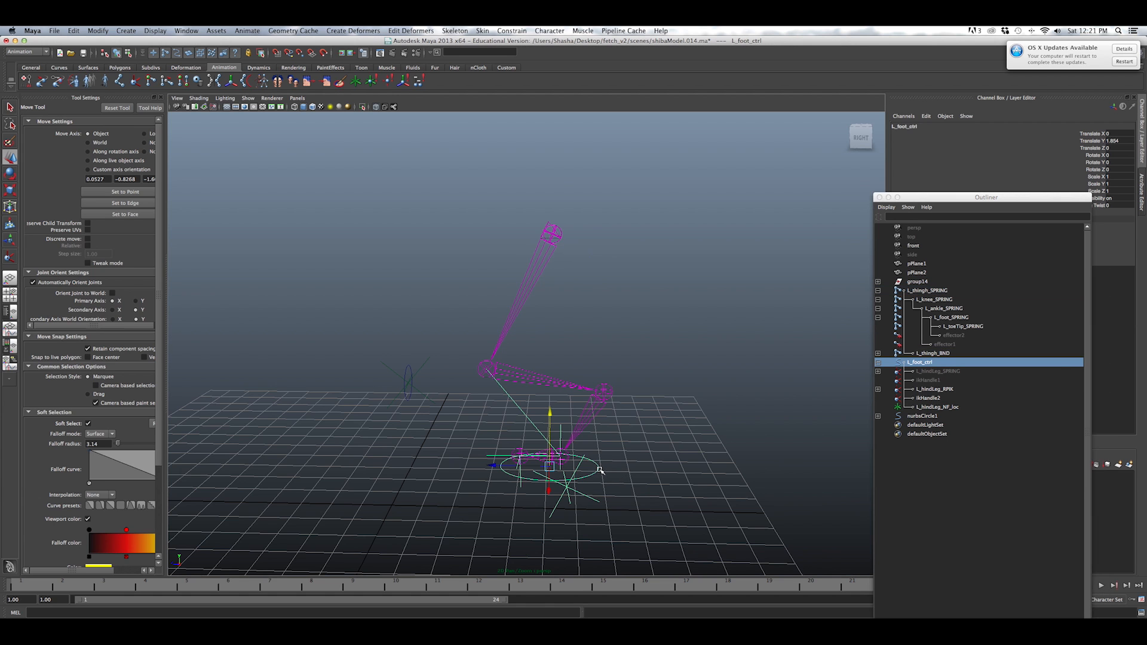
pyautogui.scroll(5, 730, 352)
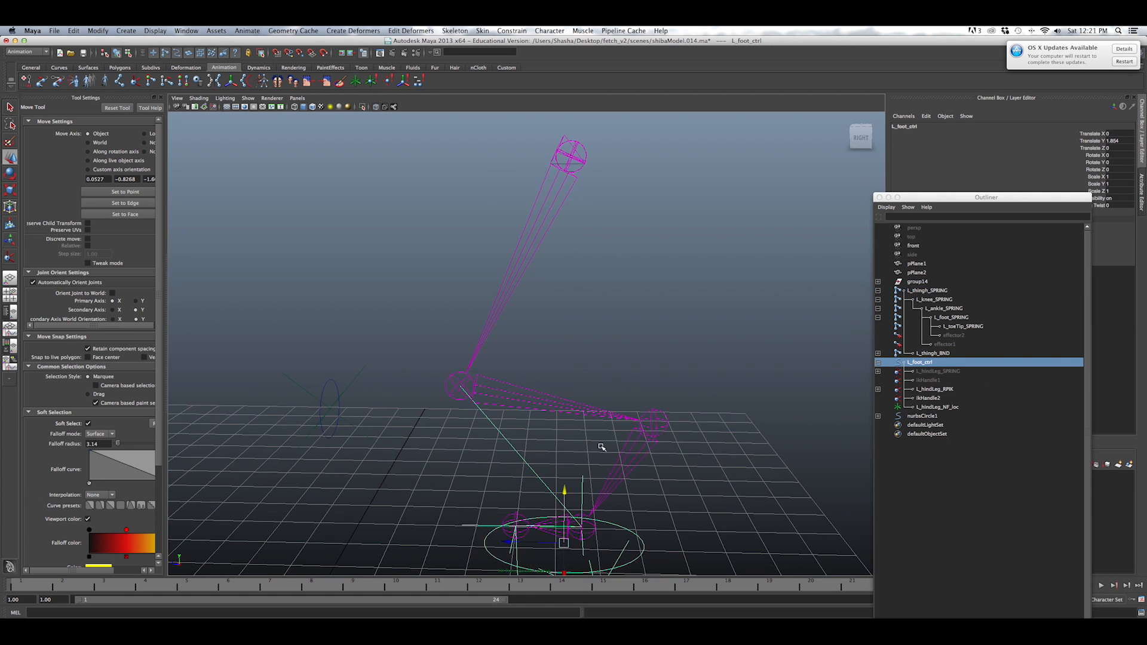
pyautogui.moveTo(541, 411); pyautogui.dragTo(567, 441)
pyautogui.scroll(-3, 559, 429)
pyautogui.keyDown('alt'); pyautogui.moveTo(558, 428); pyautogui.dragTo(588, 403, button='middle'); pyautogui.keyUp('alt')
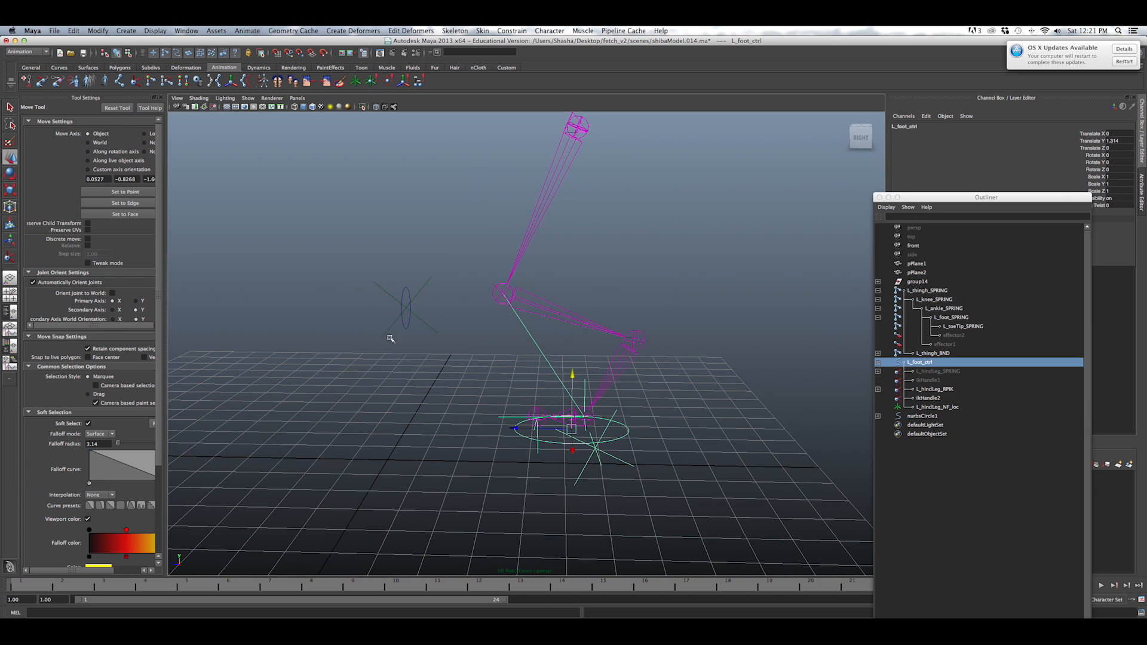
# Try moving nurbsCircle1 to test how the leg follows, and undo the move.
pyautogui.click(403, 282)
pyautogui.moveTo(402, 282)
pyautogui.keyDown('alt'); pyautogui.mouseDown()
pyautogui.moveTo(520, 378)
pyautogui.moveTo(396, 291)
pyautogui.mouseUp(); pyautogui.keyUp('alt')
pyautogui.hotkey('ctrl', 'z')
pyautogui.hotkey('ctrl', 'z')
pyautogui.hotkey('ctrl', 'z')
pyautogui.hotkey('ctrl', 'z')
pyautogui.hotkey('ctrl', 'z')
# Try varying the Lower Leg Twist of L_foot_ctrl to see how the bind leg turns, and undo the trial.
pyautogui.keyDown('alt'); pyautogui.moveTo(693, 450); pyautogui.dragTo(687, 454); pyautogui.keyUp('alt')
pyautogui.click(629, 429)
pyautogui.click(650, 411)
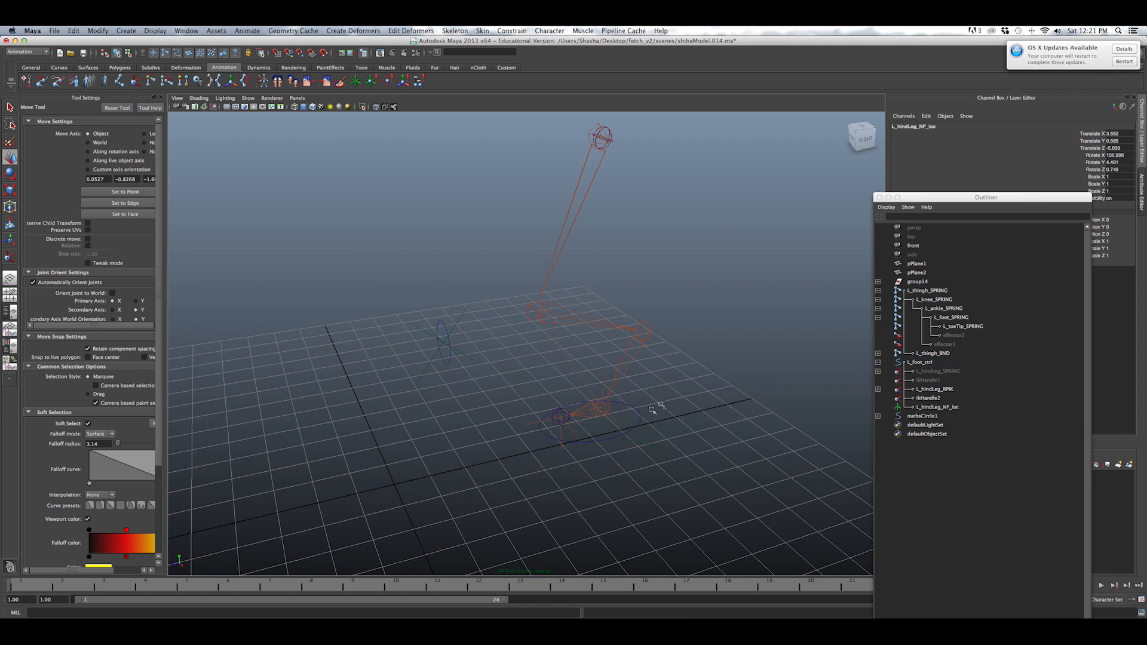
pyautogui.click(625, 406)
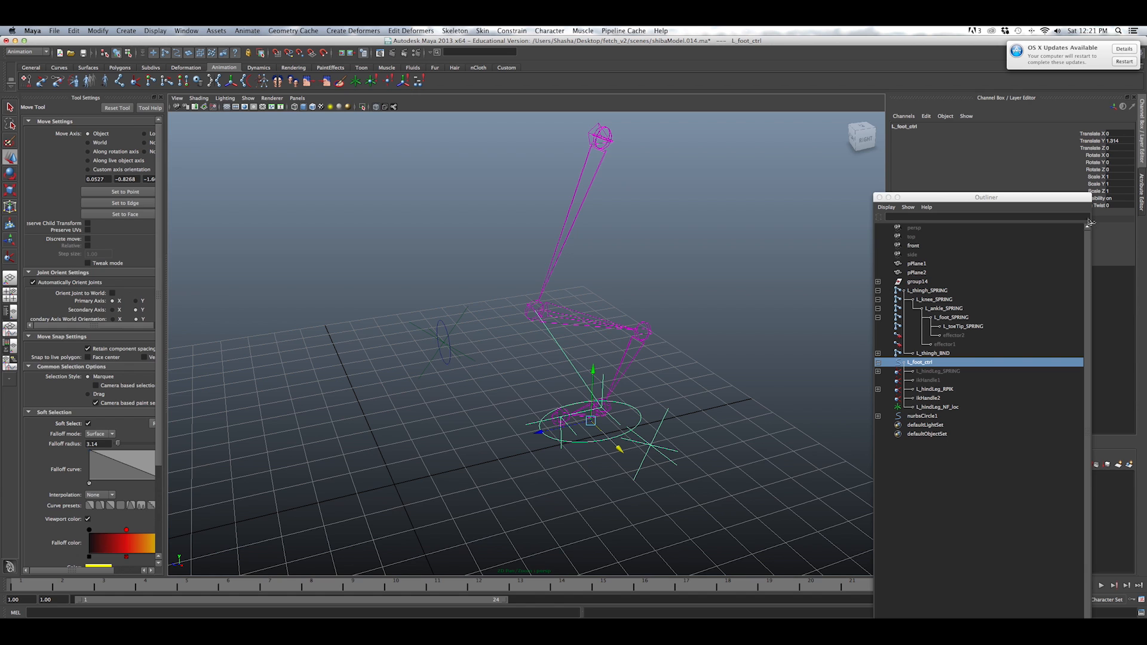
pyautogui.click(1098, 206)
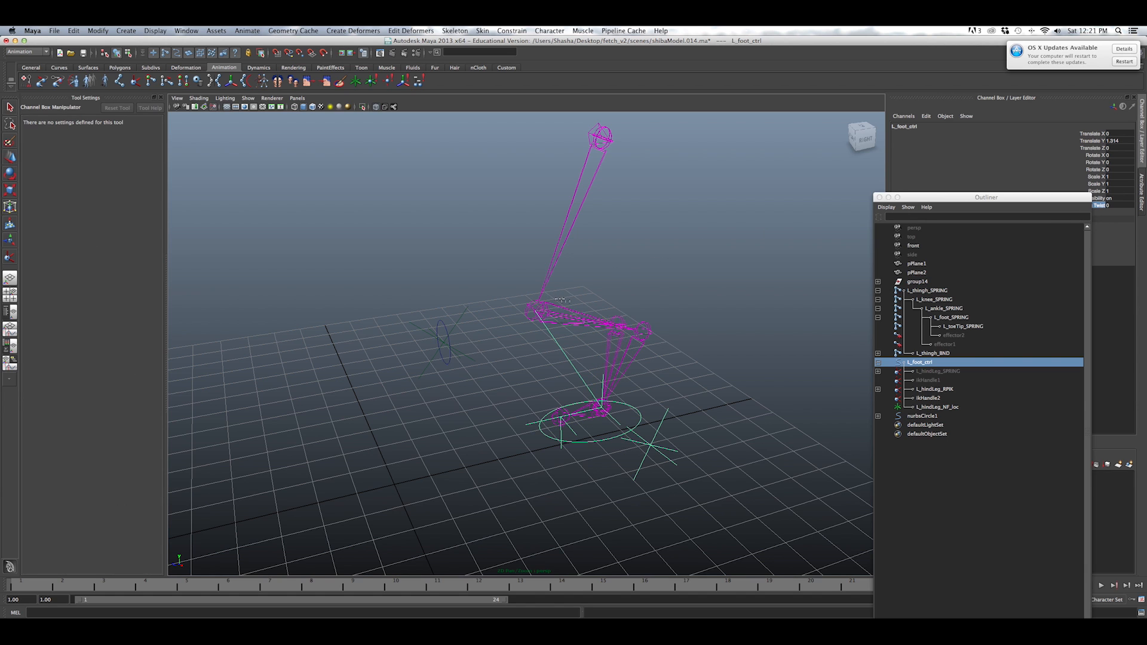
pyautogui.press('z')
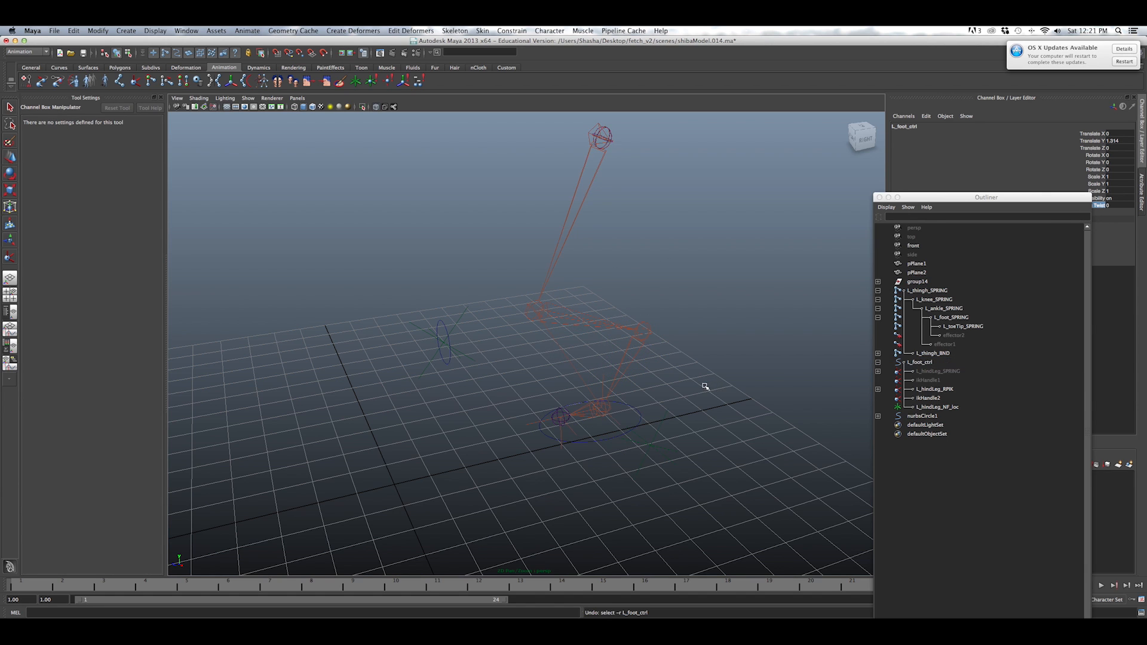
pyautogui.keyDown('alt'); pyautogui.moveTo(694, 382); pyautogui.dragTo(685, 381); pyautogui.keyUp('alt')
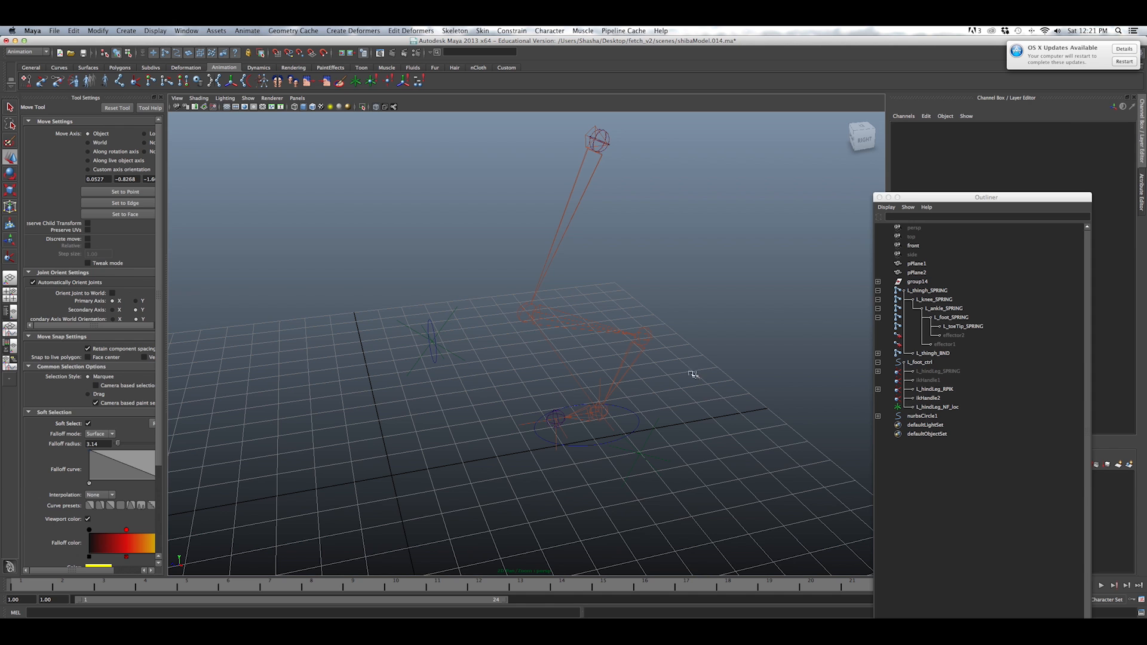
# Try moving nurbsCircle1 to check how the knee joints of the leg follow, and undo the trial move and selections.
pyautogui.click(432, 323)
pyautogui.moveTo(440, 359); pyautogui.dragTo(426, 293)
pyautogui.keyDown('alt'); pyautogui.moveTo(471, 328); pyautogui.dragTo(611, 323); pyautogui.keyUp('alt')
pyautogui.keyDown('alt'); pyautogui.moveTo(681, 334); pyautogui.dragTo(495, 267); pyautogui.keyUp('alt')
pyautogui.click(654, 293)
pyautogui.click(631, 270)
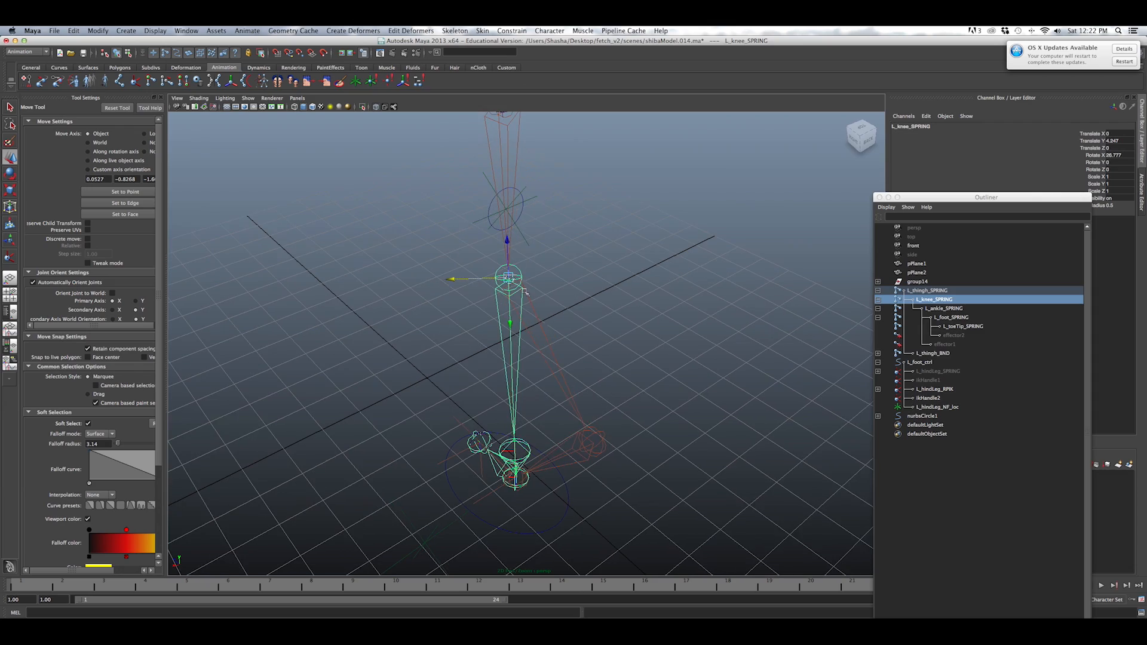
pyautogui.click(550, 353)
pyautogui.keyDown('alt'); pyautogui.moveTo(550, 353); pyautogui.dragTo(627, 392); pyautogui.keyUp('alt')
pyautogui.press('z')
pyautogui.press('z')
pyautogui.press('z')
# Set the Translate Y of L_foot_ctrl to 0.
pyautogui.click(632, 408)
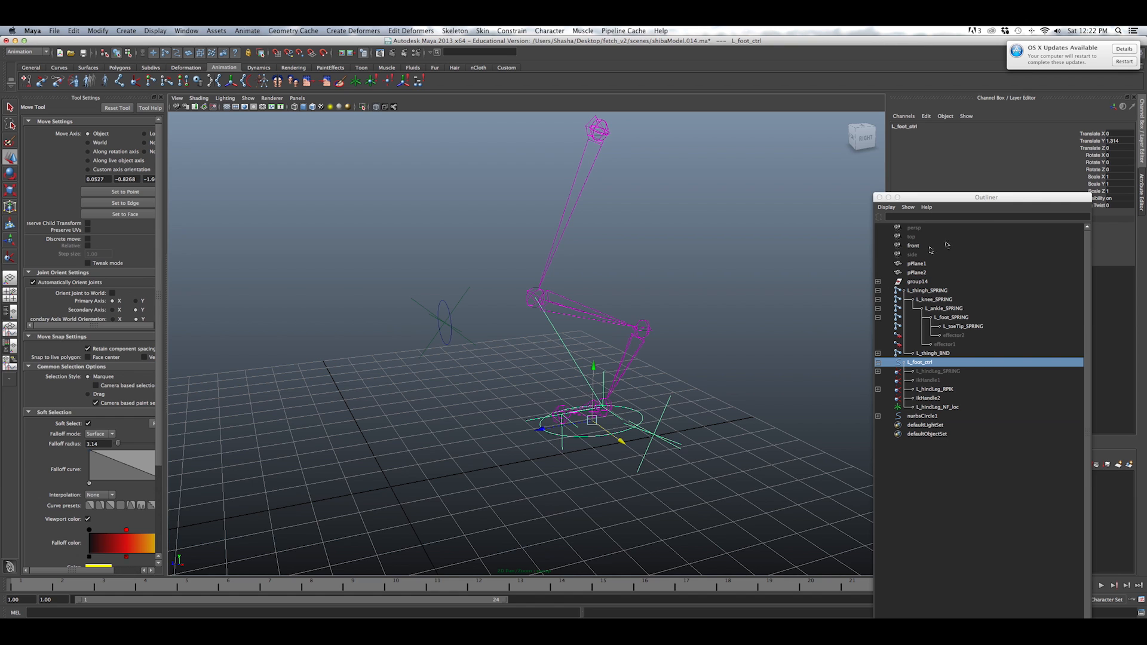
pyautogui.doubleClick(1114, 141)
pyautogui.write('0')
pyautogui.press('Return')
# Check nurbsCircle1, try raising L_foot_ctrl to test how the leg bends, and undo the trial.
pyautogui.click(444, 308)
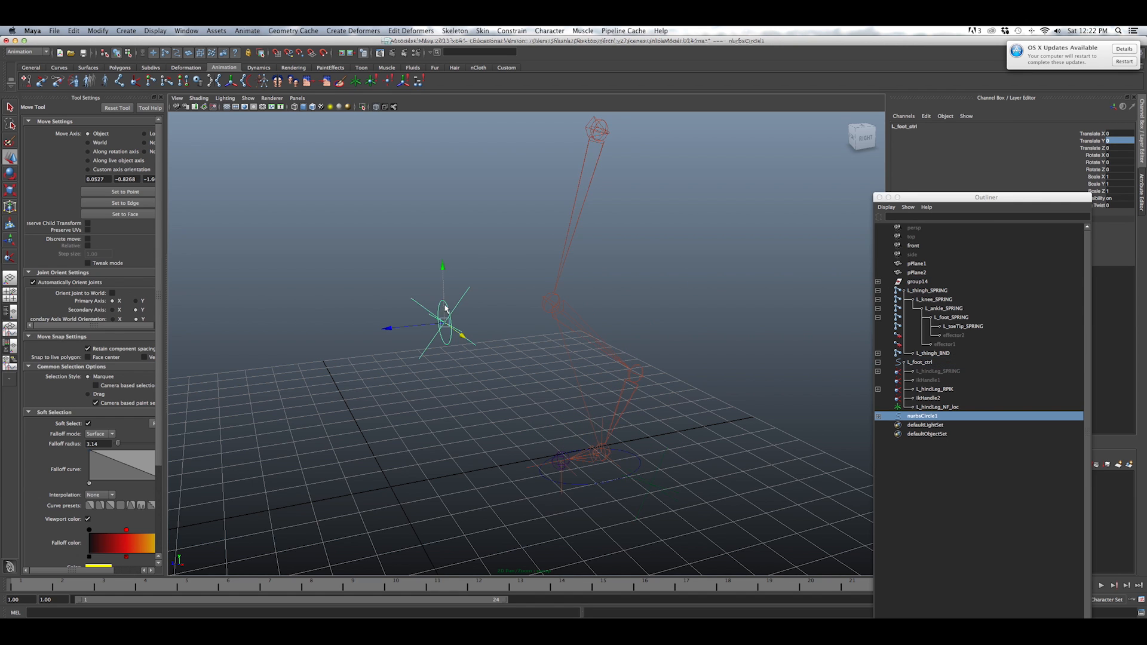
pyautogui.keyDown('alt'); pyautogui.moveTo(445, 316); pyautogui.dragTo(532, 505); pyautogui.keyUp('alt')
pyautogui.keyDown('alt'); pyautogui.moveTo(717, 432); pyautogui.dragTo(633, 440); pyautogui.keyUp('alt')
pyautogui.click(609, 428)
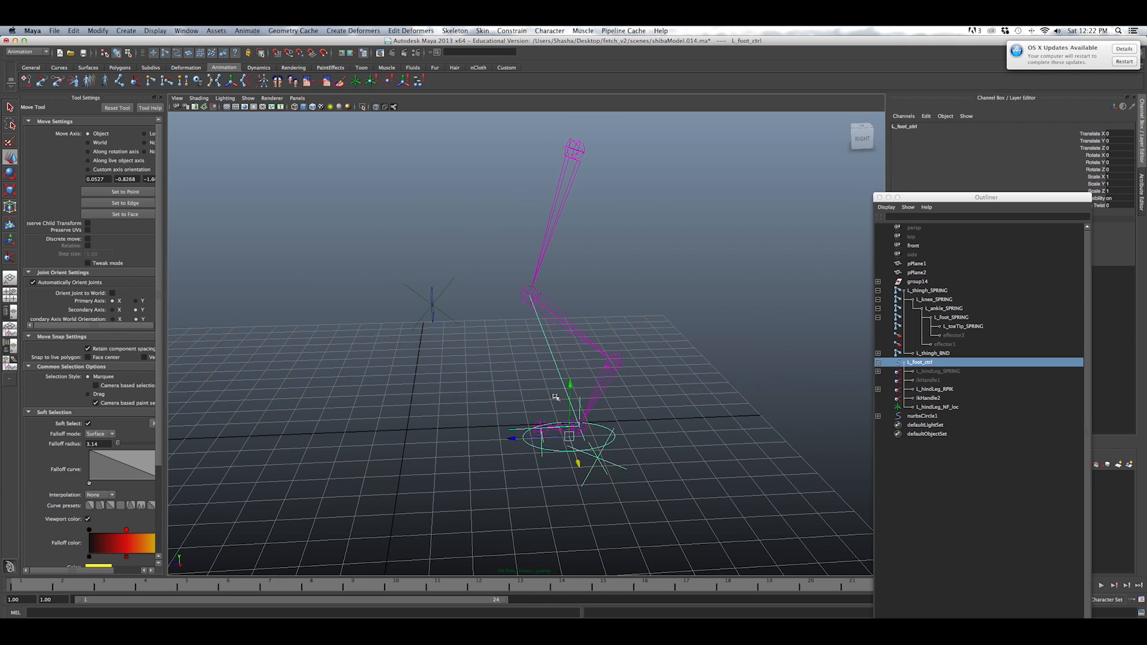
pyautogui.moveTo(571, 388); pyautogui.dragTo(578, 323)
pyautogui.press('z')
pyautogui.press('z')
pyautogui.press('z')
# Expand the L_thingh_BND hierarchy and try raising L_foot_ctrl to a Translate Y of about 1.86, undoing the move.
pyautogui.click(878, 353)
pyautogui.click(878, 353)
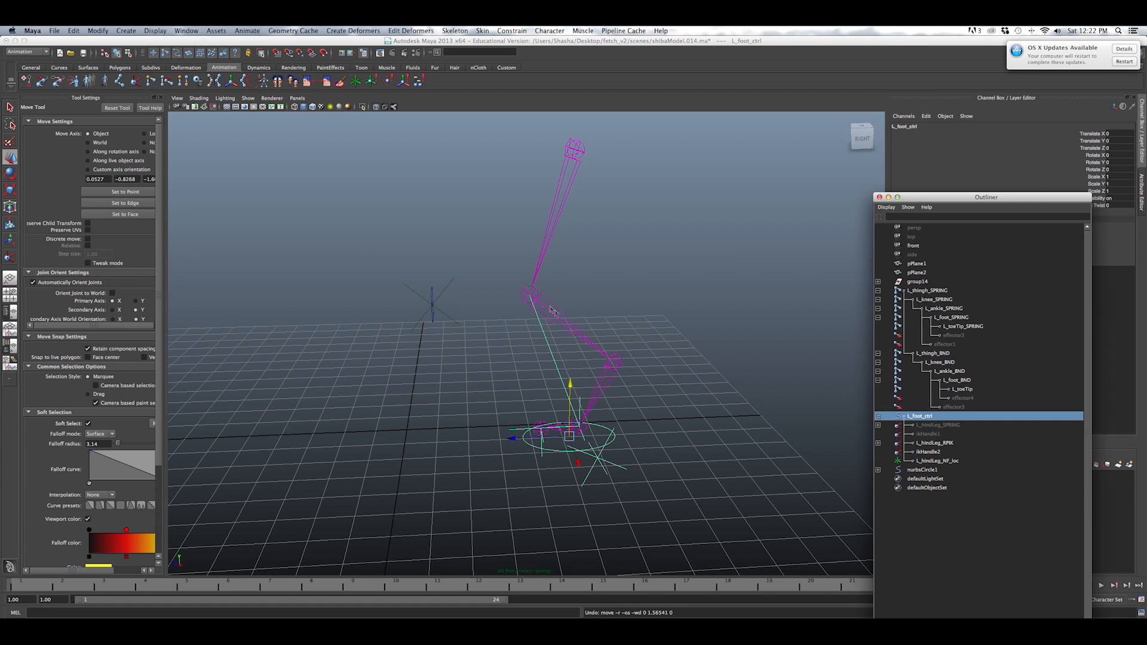
pyautogui.moveTo(554, 247)
pyautogui.keyDown('alt'); pyautogui.mouseDown()
pyautogui.moveTo(536, 234)
pyautogui.moveTo(535, 251)
pyautogui.mouseUp(); pyautogui.keyUp('alt')
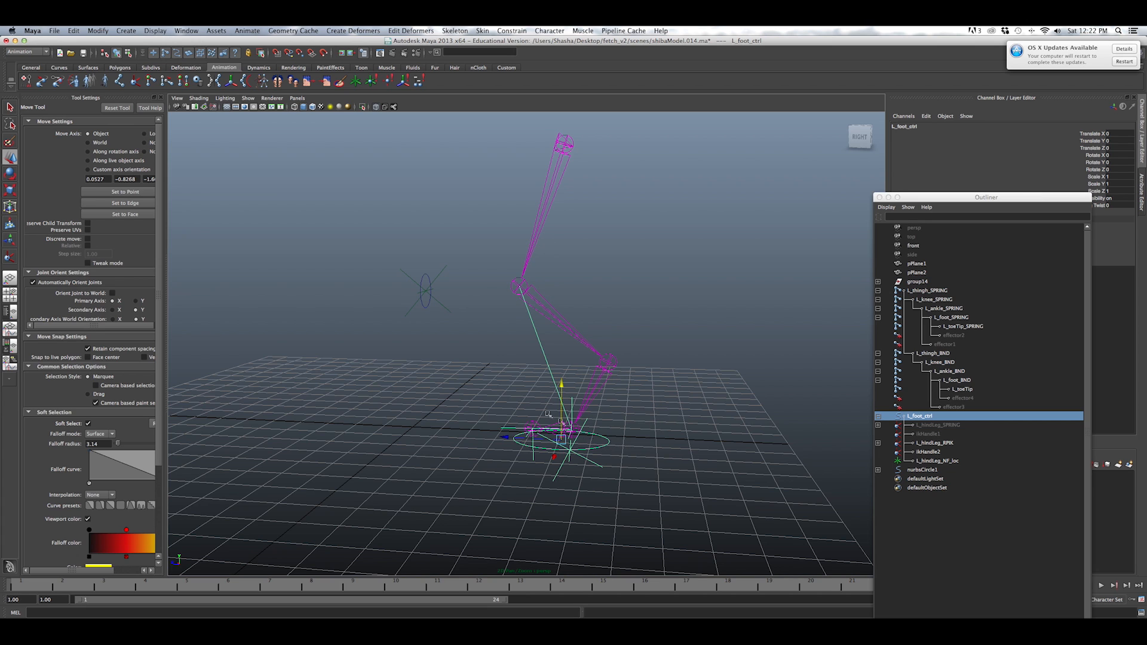
pyautogui.moveTo(560, 389); pyautogui.dragTo(562, 324)
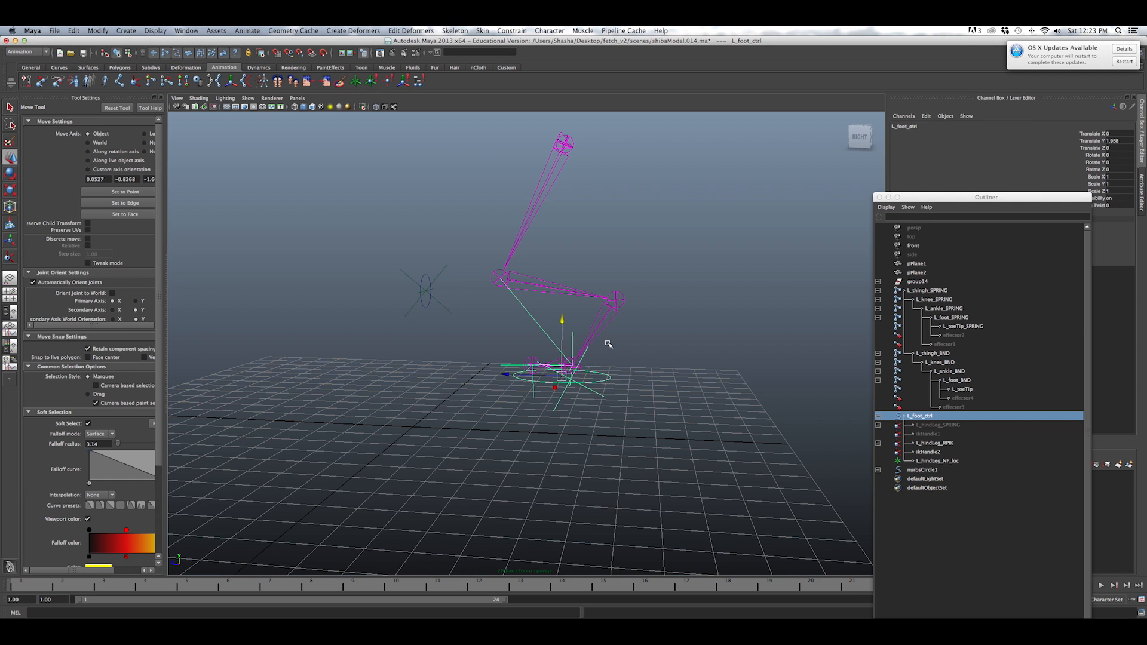
pyautogui.press('z')
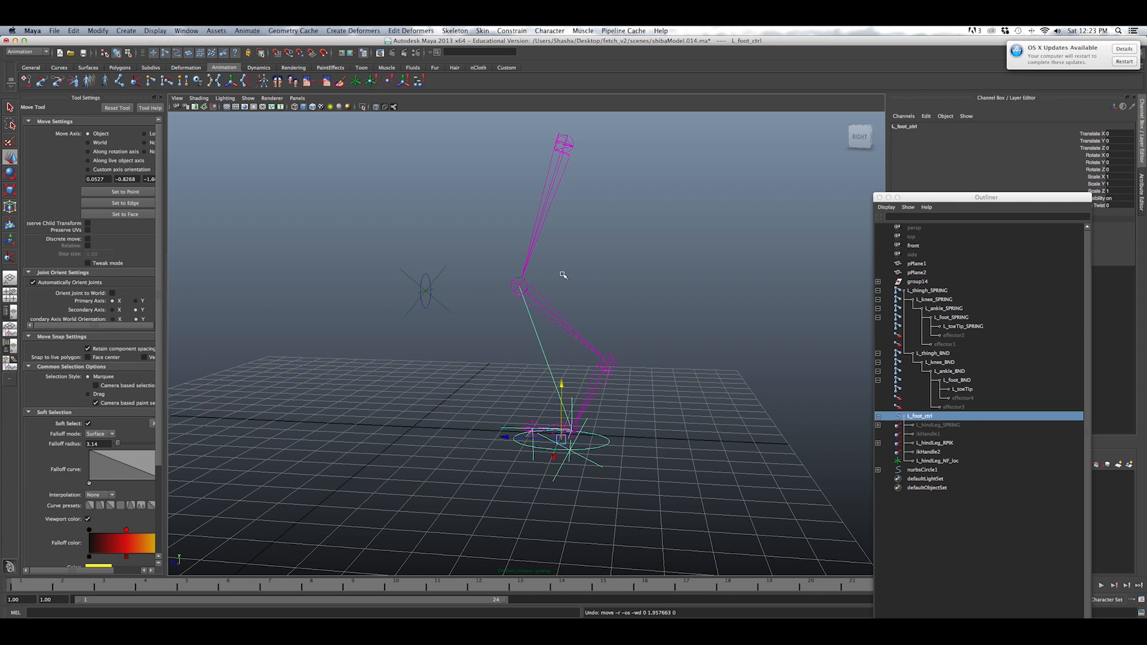
# Create a NURBS circle and snap it to the thigh joint at the top of the leg.
pyautogui.keyDown('alt'); pyautogui.moveTo(636, 381); pyautogui.dragTo(592, 378); pyautogui.keyUp('alt')
pyautogui.keyDown('alt'); pyautogui.moveTo(439, 226); pyautogui.dragTo(454, 235); pyautogui.keyUp('alt')
pyautogui.click(59, 68)
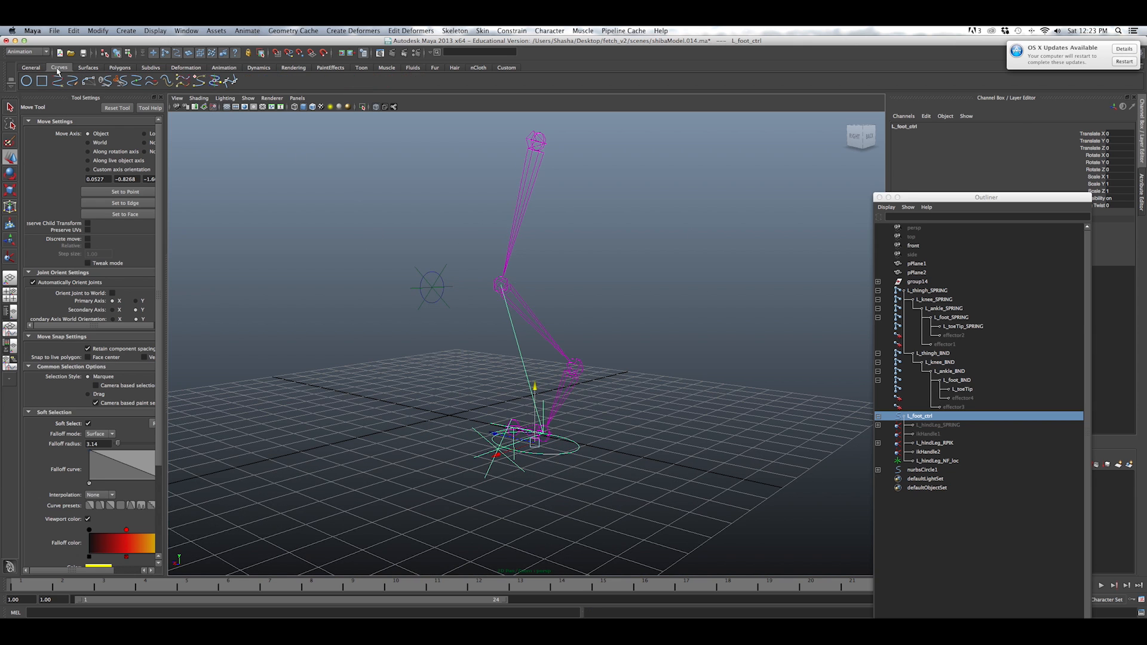
pyautogui.click(27, 81)
pyautogui.keyDown('alt'); pyautogui.moveTo(215, 240); pyautogui.dragTo(286, 287); pyautogui.keyUp('alt')
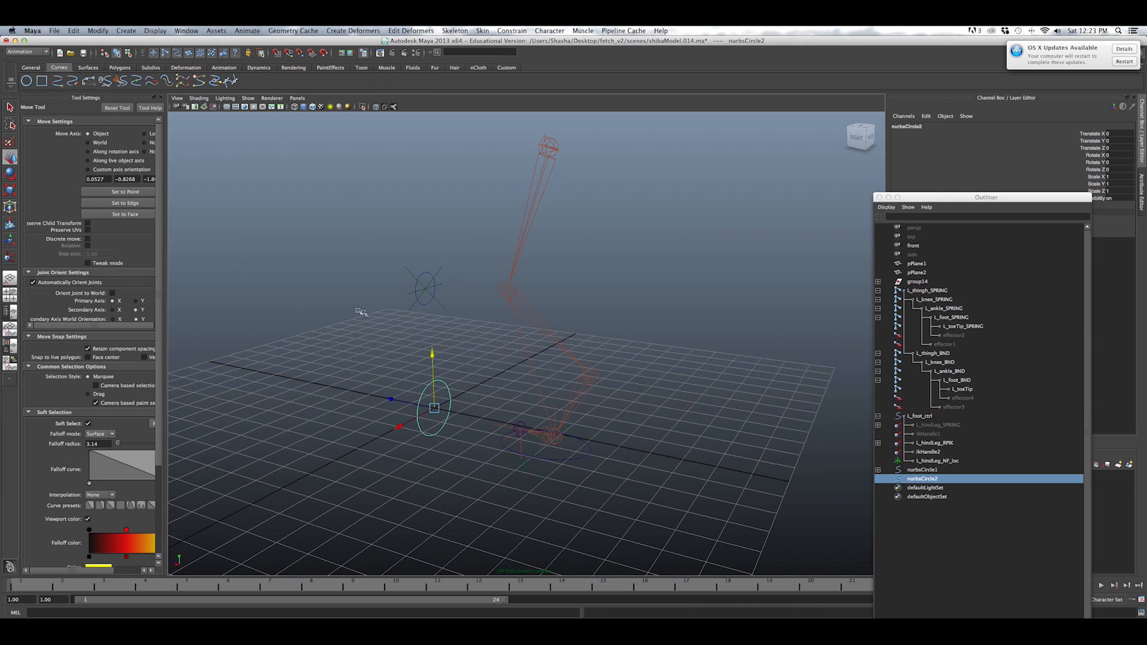
pyautogui.moveTo(540, 197); pyautogui.dragTo(548, 150, button='middle')
pyautogui.keyDown('alt'); pyautogui.moveTo(622, 220); pyautogui.dragTo(677, 265); pyautogui.keyUp('alt')
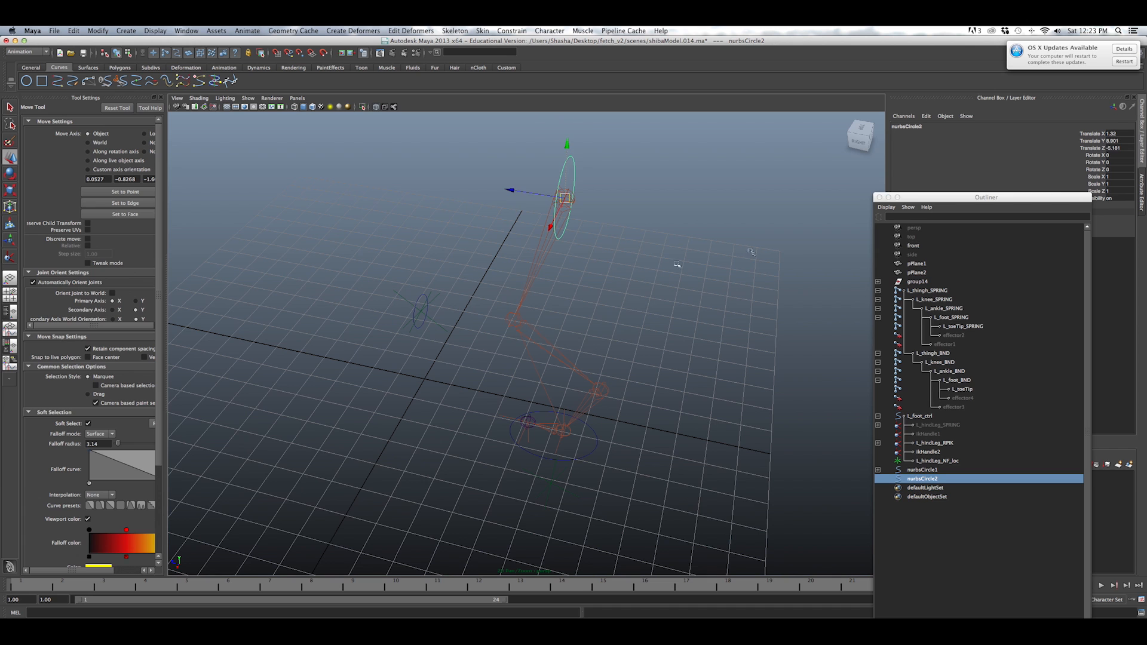
# Set the new circle's Rotate Y to 90 and move it outward to a Translate X of about 3.03.
pyautogui.doubleClick(1119, 162)
pyautogui.write('90')
pyautogui.press('Return')
pyautogui.moveTo(559, 230); pyautogui.dragTo(496, 248)
# Snap the circle's pivot to the thigh joint and freeze the circle's transformations.
pyautogui.press('d')
pyautogui.press('v')
pyautogui.moveTo(444, 206); pyautogui.dragTo(562, 201)
pyautogui.click(97, 30)
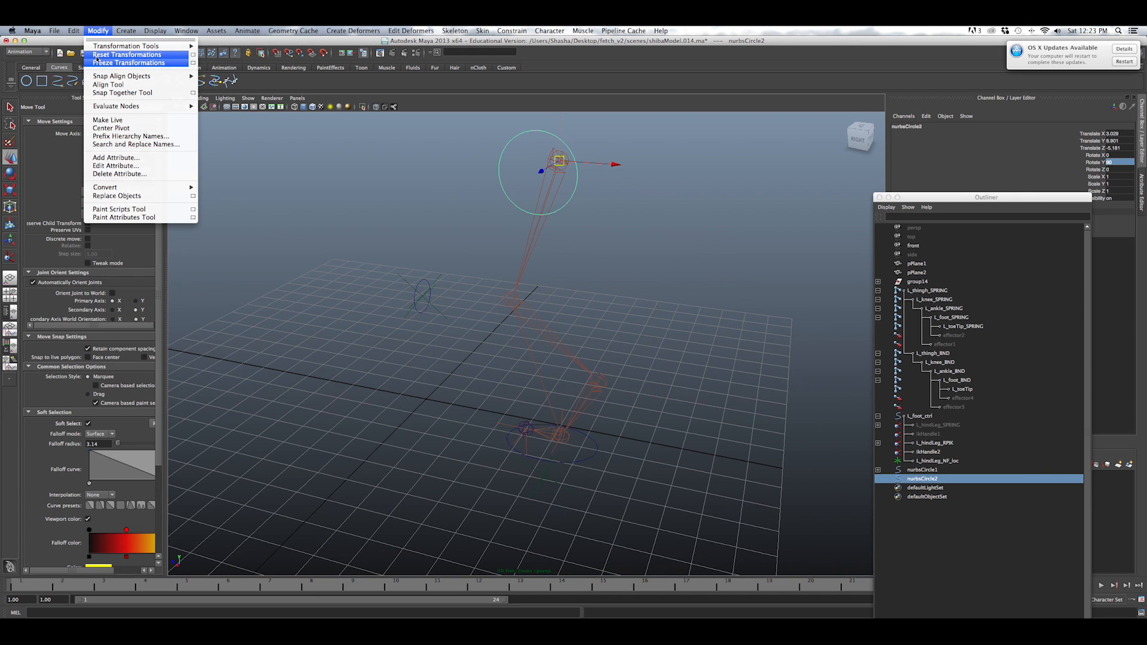
pyautogui.click(100, 63)
pyautogui.keyDown('alt'); pyautogui.moveTo(542, 272); pyautogui.dragTo(515, 363, button='middle'); pyautogui.keyUp('alt')
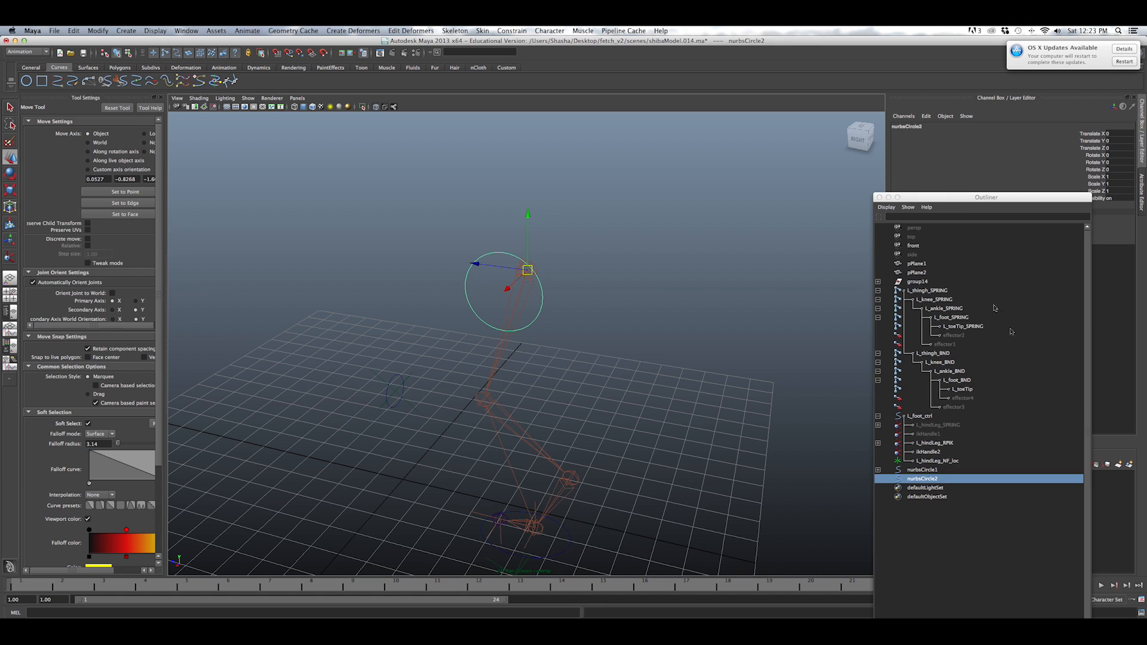
# Group nurbsCircle2 and snap the group's pivot to the thigh joint.
pyautogui.moveTo(965, 200); pyautogui.dragTo(948, 164)
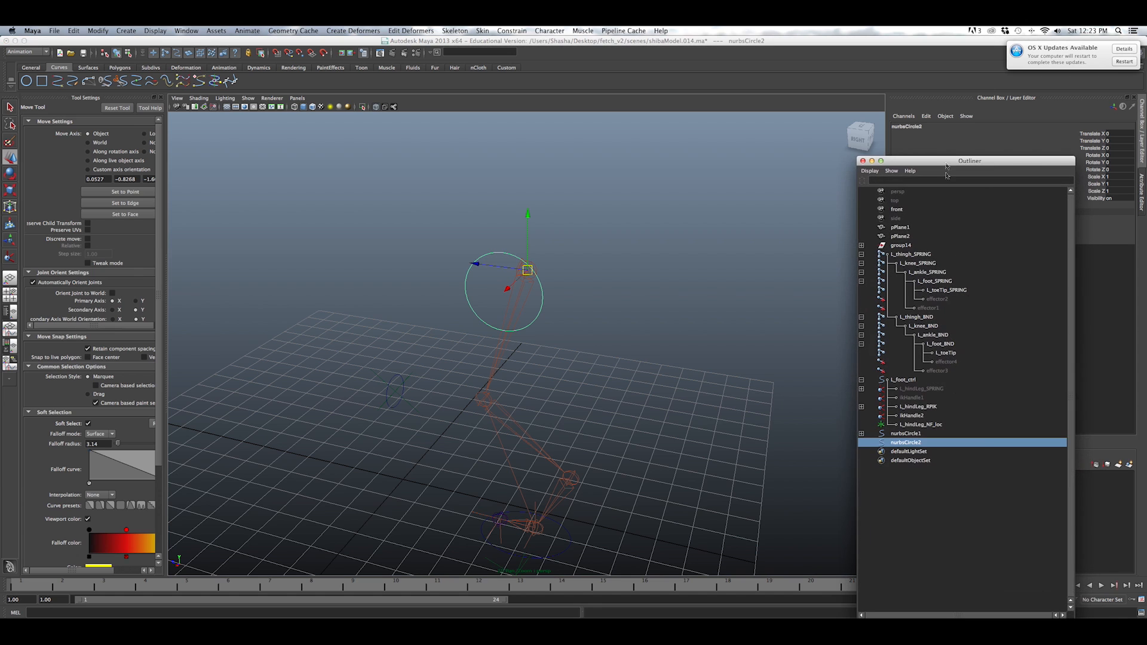
pyautogui.doubleClick(908, 442)
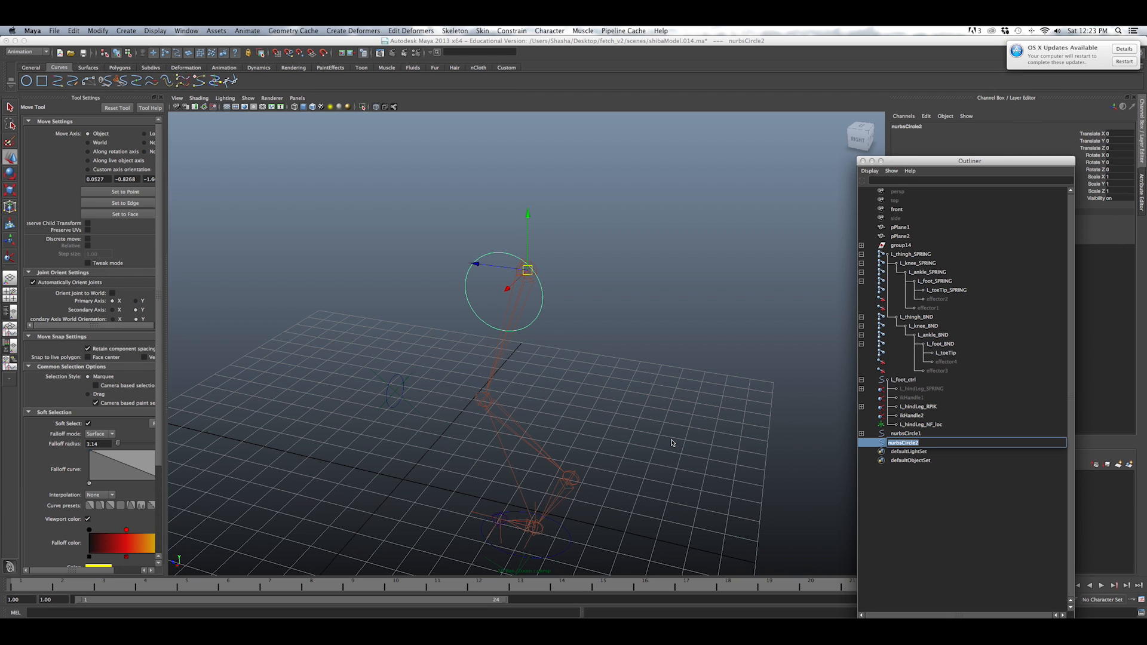
pyautogui.press('Return')
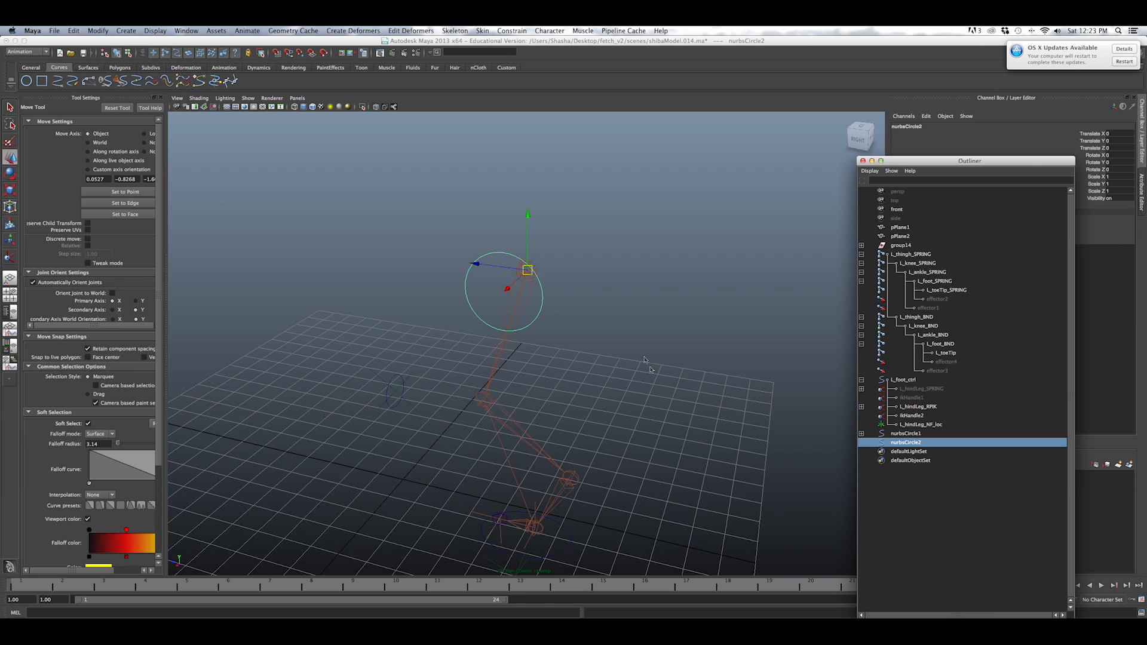
pyautogui.hotkey('ctrl', 'g')
pyautogui.keyDown('alt'); pyautogui.moveTo(617, 343); pyautogui.dragTo(601, 340); pyautogui.keyUp('alt')
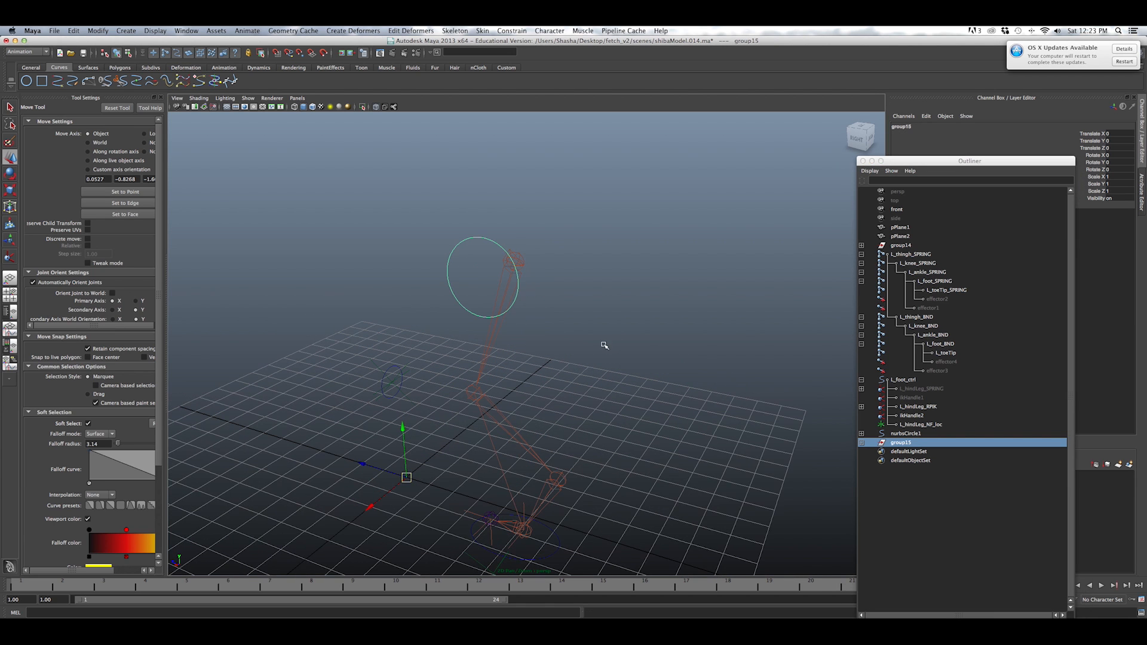
pyautogui.moveTo(517, 265); pyautogui.dragTo(516, 258, button='middle')
pyautogui.keyDown('alt'); pyautogui.moveTo(520, 262); pyautogui.dragTo(565, 310); pyautogui.keyUp('alt')
# Expand the new group and rename the circle inside it as L_thingh_ctrl.
pyautogui.click(861, 442)
pyautogui.click(918, 452)
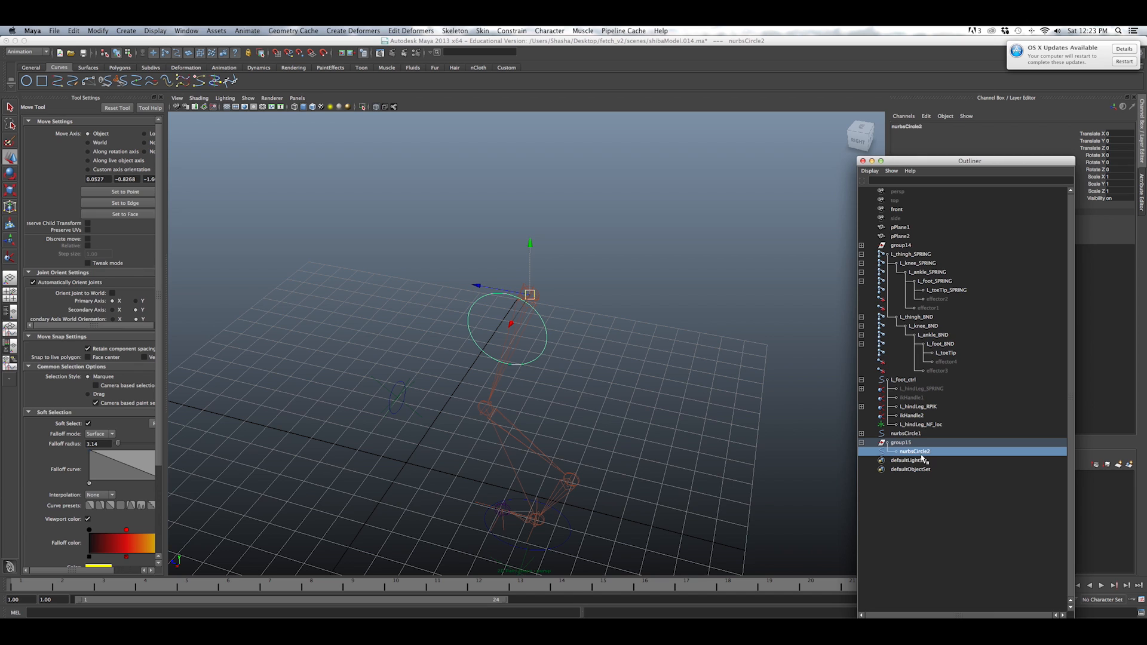
pyautogui.click(912, 445)
pyautogui.doubleClick(918, 451)
pyautogui.write('L_t')
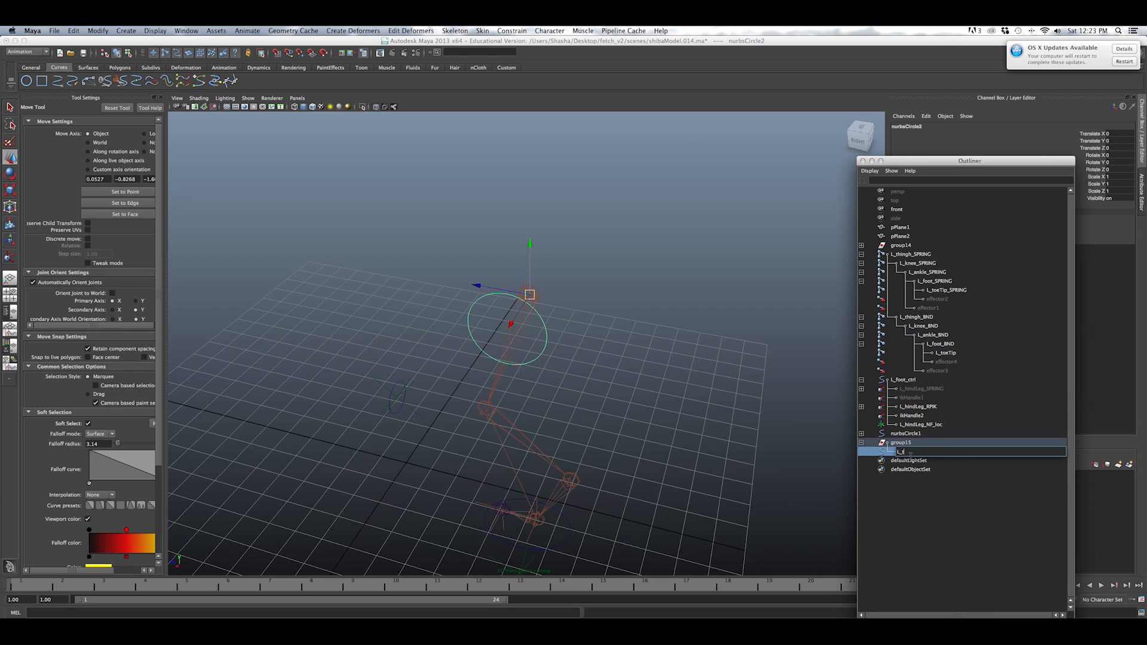
pyautogui.write('hingh_ctrl')
pyautogui.press('Return')
# Rename the circle's parent group as L_thingh_ctrl_grp.
pyautogui.doubleClick(981, 443)
pyautogui.write('L_thingh_ctrl')
pyautogui.write('_grp')
pyautogui.press('Return')
pyautogui.keyDown('alt'); pyautogui.moveTo(628, 402); pyautogui.dragTo(667, 368); pyautogui.keyUp('alt')
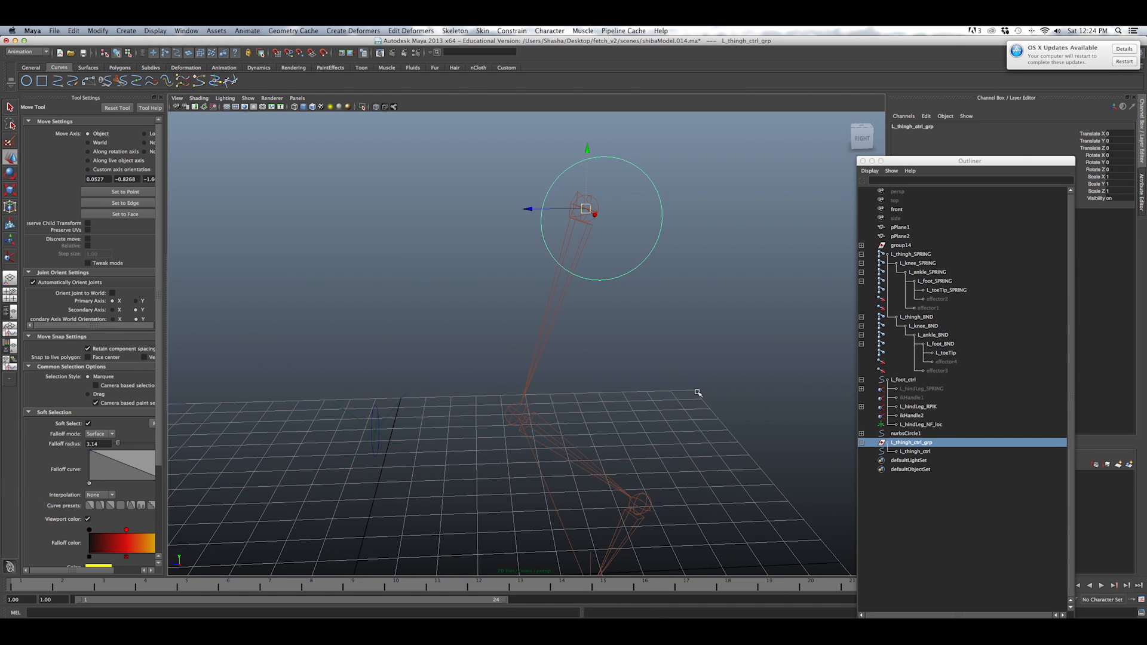
# Orient constrain L_thingh_ctrl_grp to L_thingh_SPRING on all axes with Maintain offset on.
pyautogui.click(924, 452)
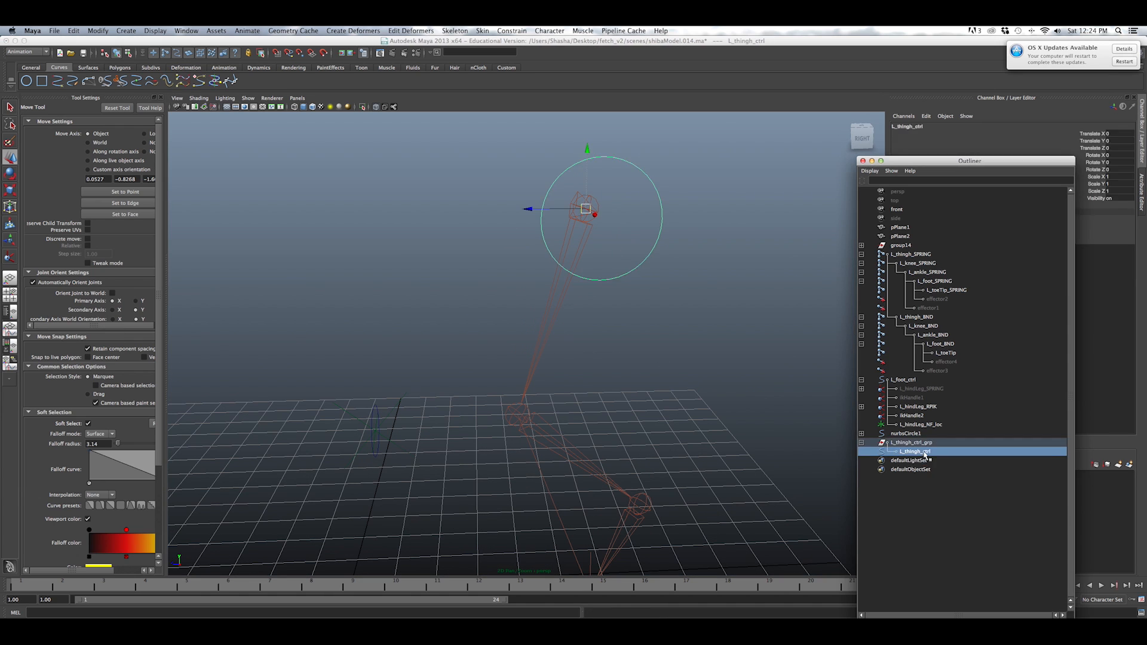
pyautogui.click(926, 445)
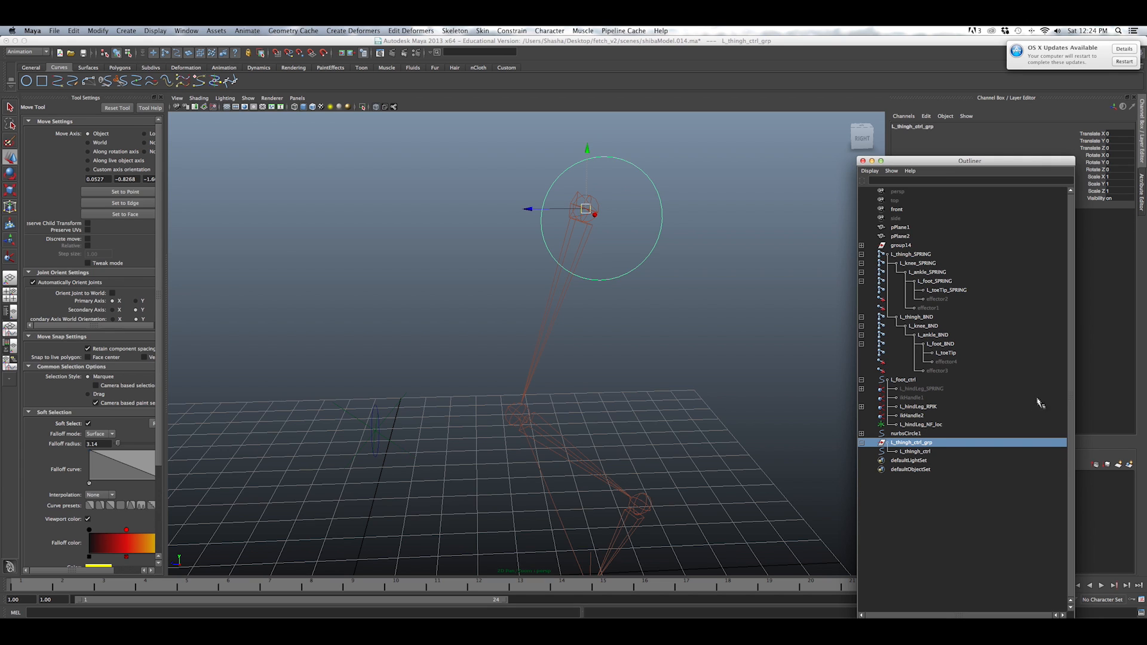
pyautogui.click(908, 256)
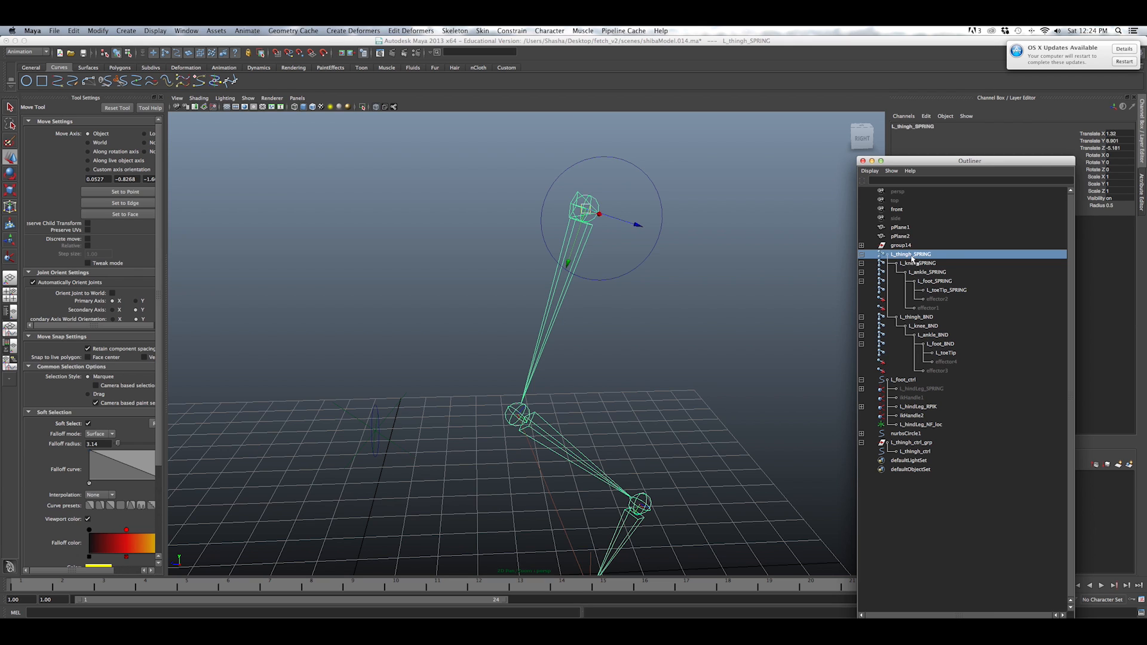
pyautogui.keyDown('ctrl'); pyautogui.click(924, 444); pyautogui.keyUp('ctrl')
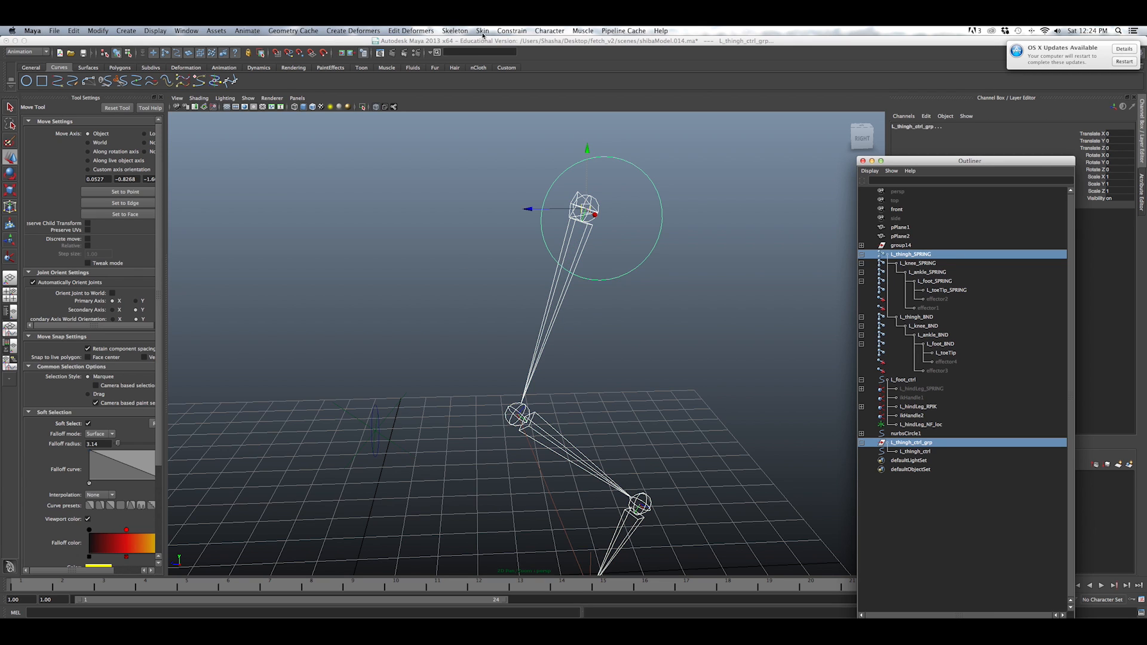
pyautogui.click(512, 31)
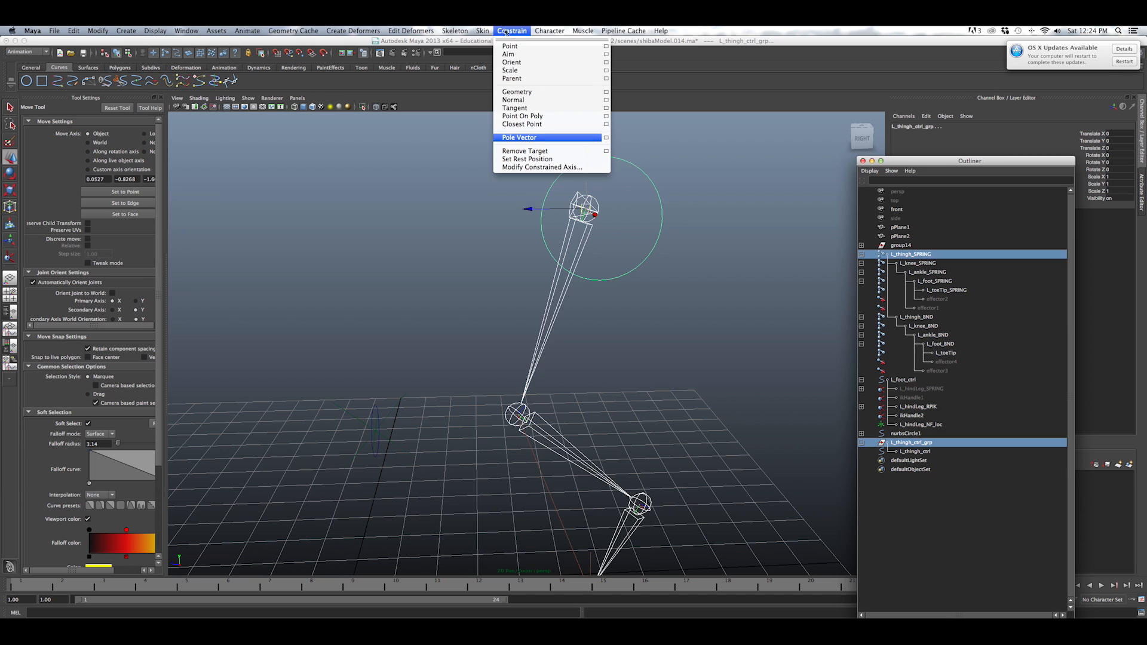
pyautogui.click(605, 62)
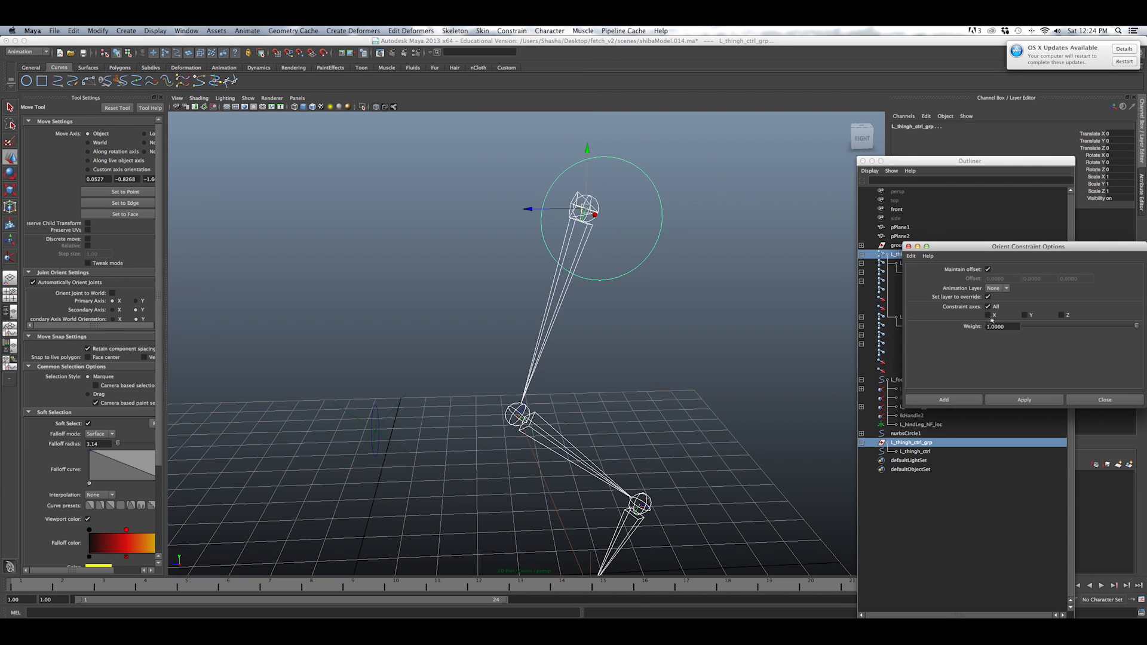
pyautogui.click(956, 399)
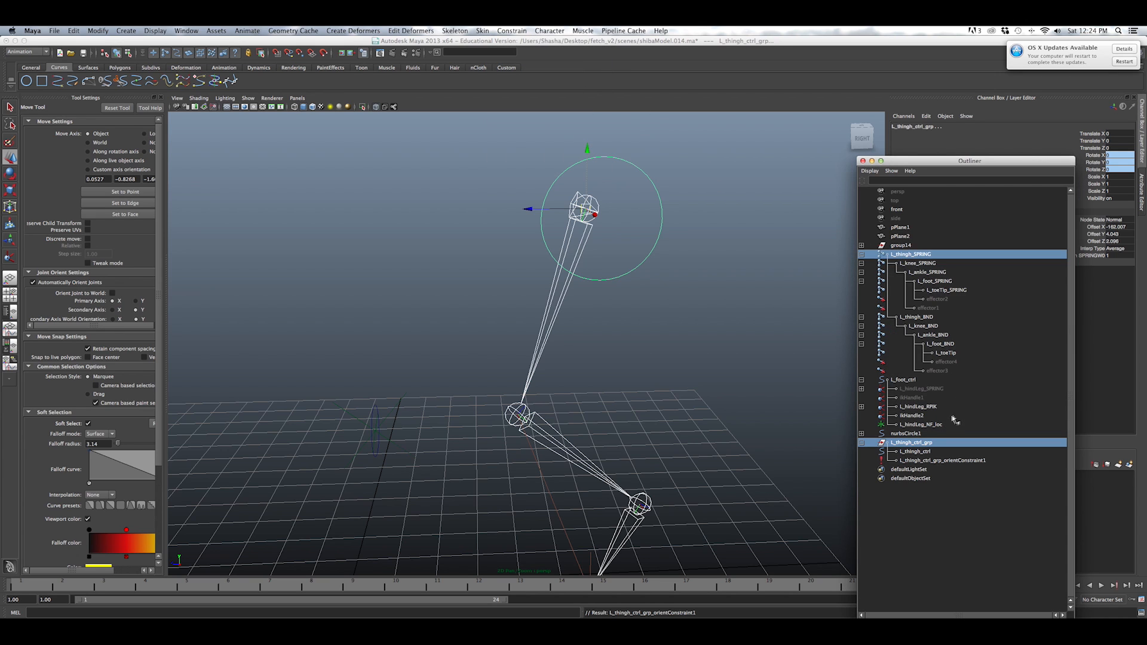
# Orient constrain L_thingh_BND to L_thingh_ctrl.
pyautogui.click(915, 452)
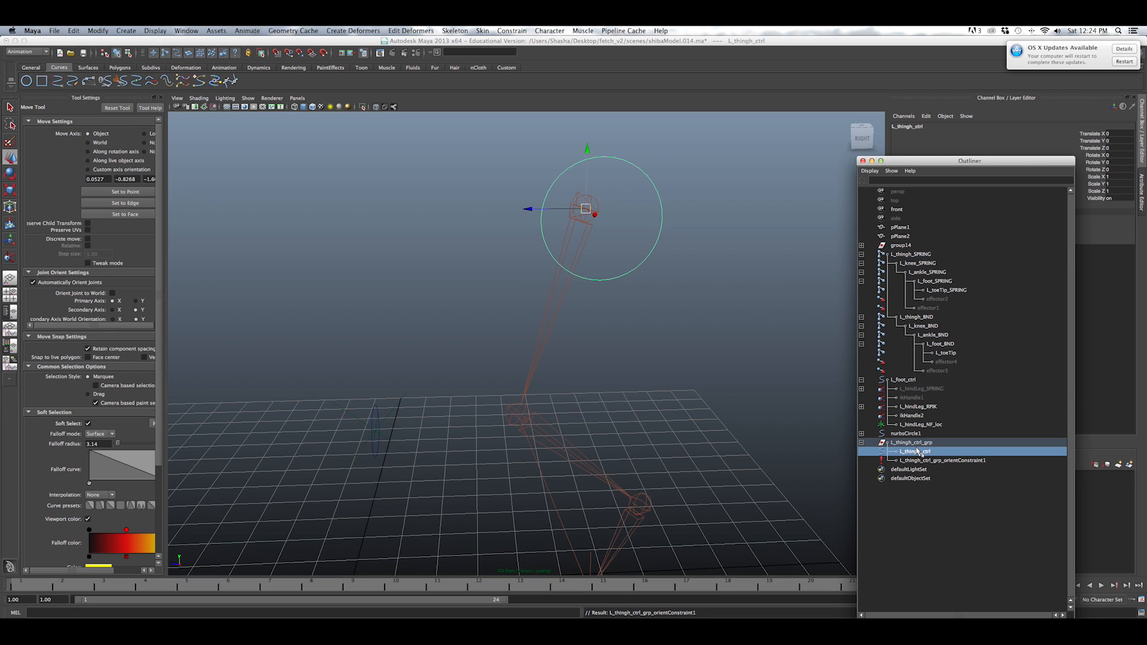
pyautogui.keyDown('ctrl'); pyautogui.click(919, 318); pyautogui.keyUp('ctrl')
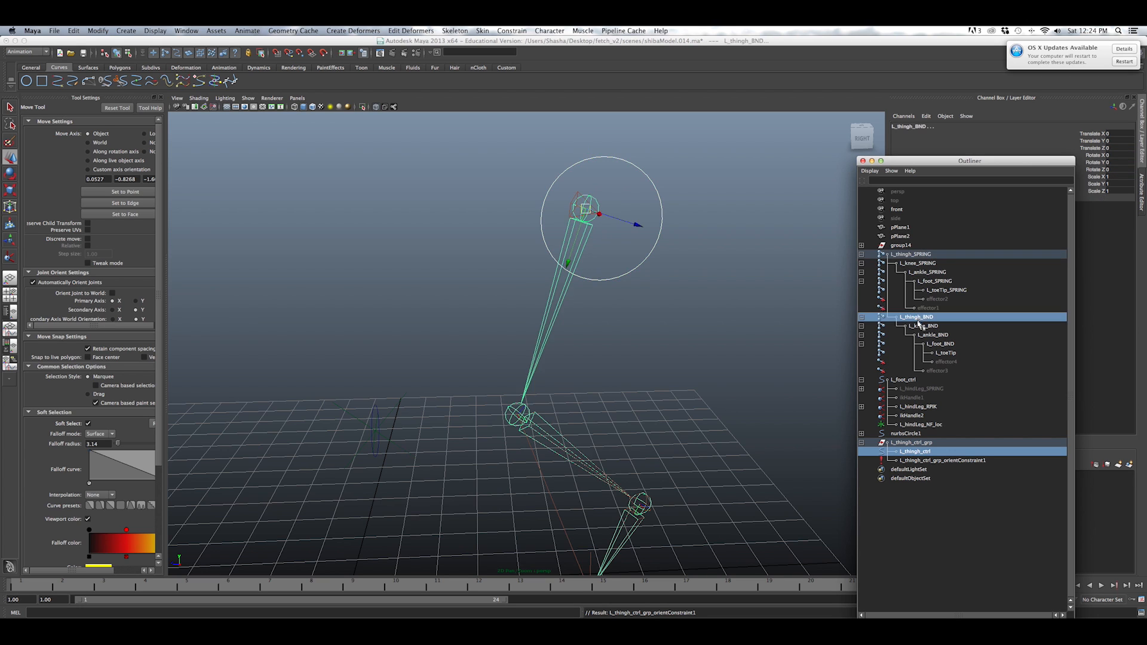
pyautogui.click(917, 452)
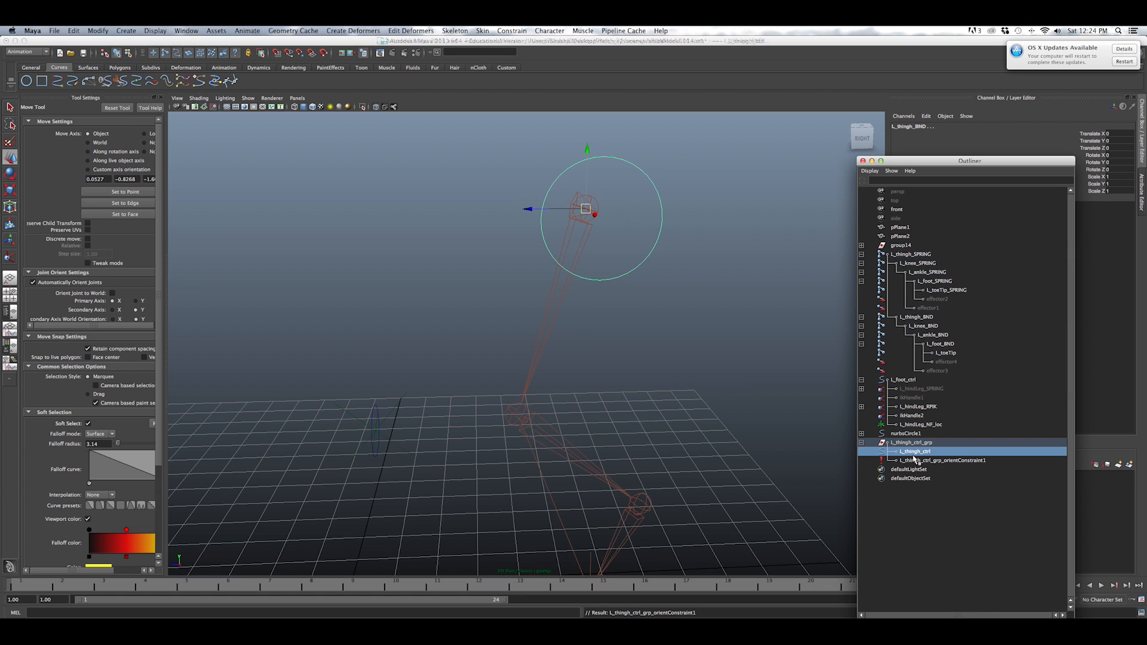
pyautogui.keyDown('ctrl'); pyautogui.click(931, 320); pyautogui.keyUp('ctrl')
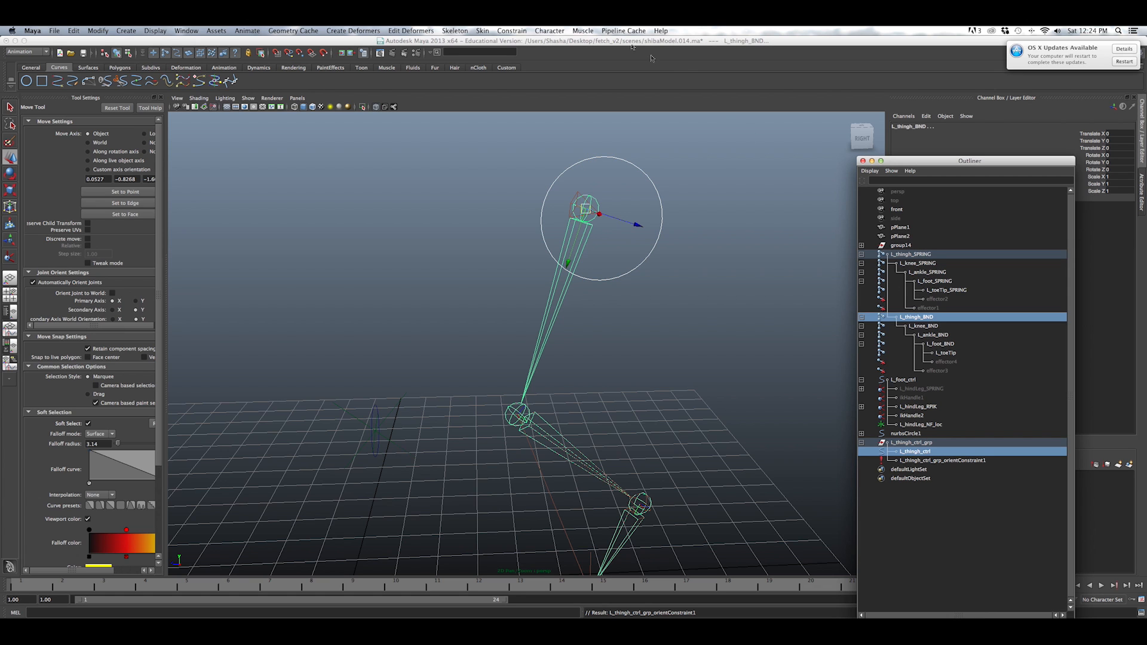
pyautogui.click(505, 30)
pyautogui.click(517, 59)
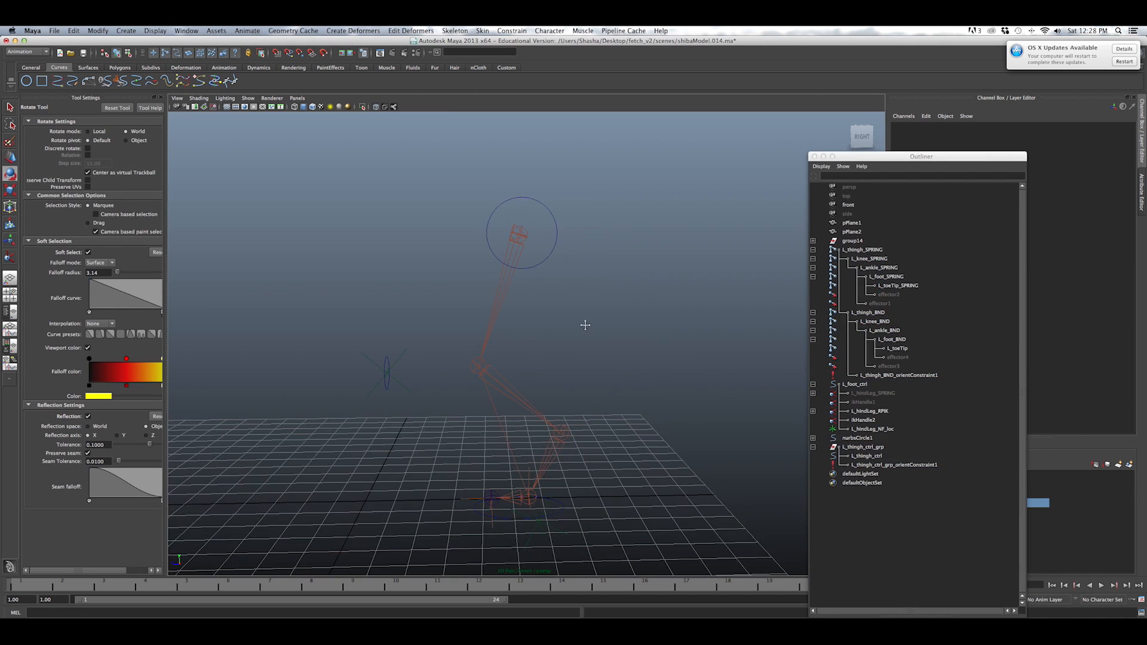
# Raise L_foot_ctrl to about 3.16 in Translate Y to test how the leg bends.
pyautogui.keyDown('alt'); pyautogui.moveTo(584, 325); pyautogui.dragTo(569, 282, button='right'); pyautogui.keyUp('alt')
pyautogui.keyDown('alt'); pyautogui.moveTo(570, 283); pyautogui.dragTo(568, 456); pyautogui.keyUp('alt')
pyautogui.click(541, 481)
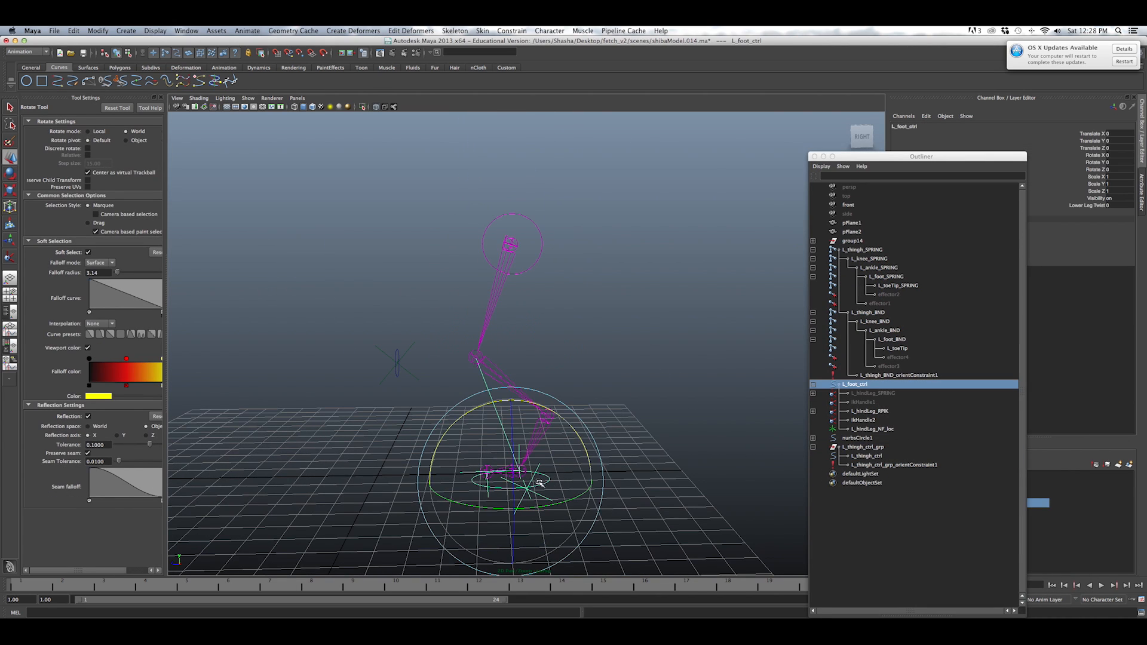
pyautogui.press('w')
pyautogui.moveTo(512, 422); pyautogui.dragTo(499, 336)
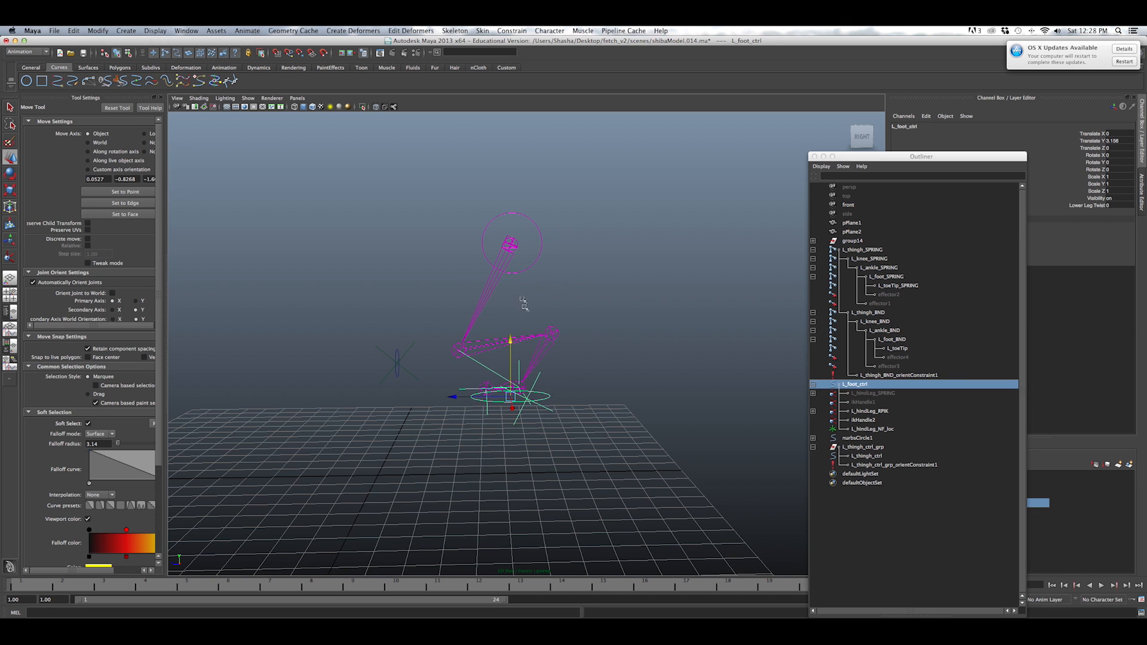
# Rotate L_thingh_ctrl to swing the bind thigh forward, to about -35 degrees in Rotate X.
pyautogui.click(527, 266)
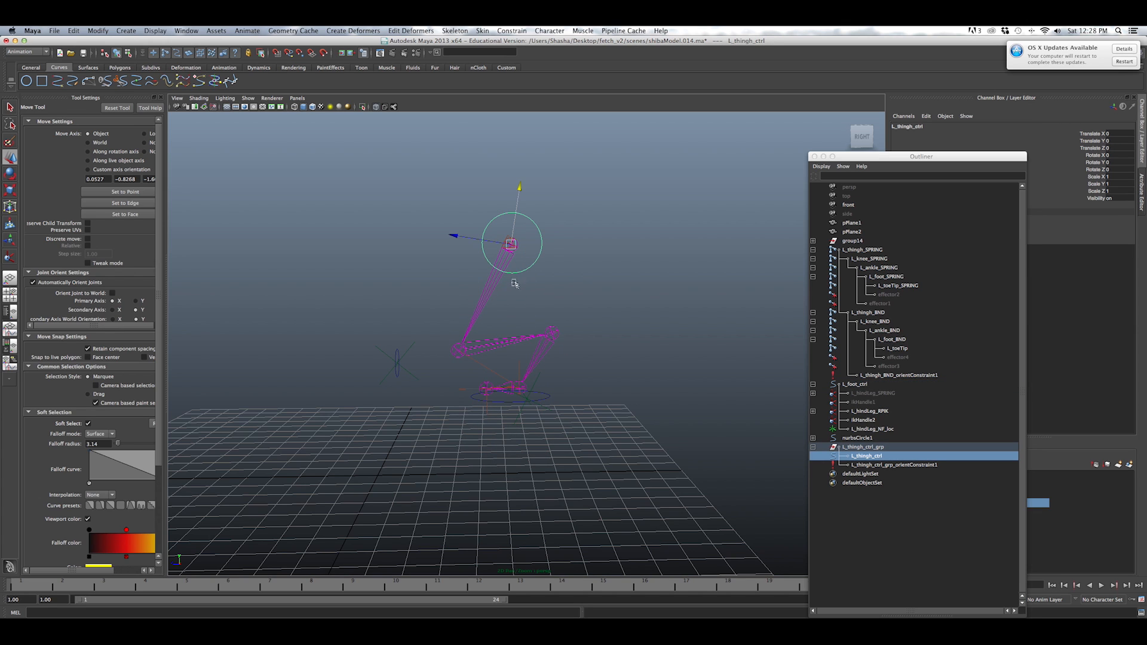
pyautogui.press('e')
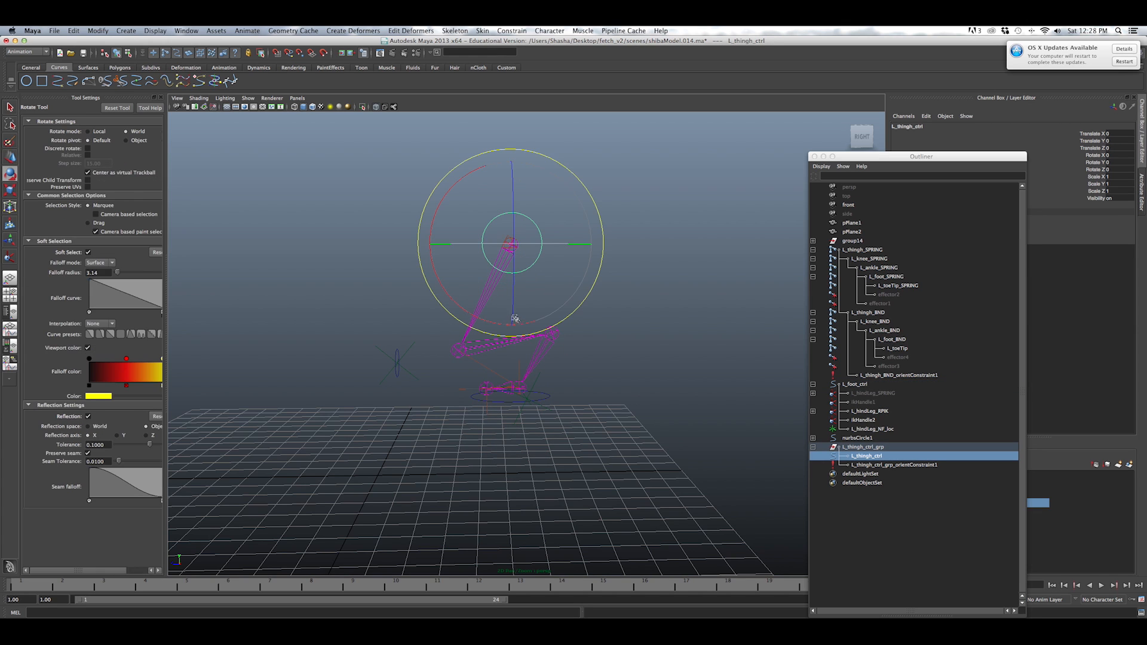
pyautogui.moveTo(505, 325); pyautogui.dragTo(465, 301)
pyautogui.keyDown('alt'); pyautogui.moveTo(465, 302); pyautogui.dragTo(484, 372, button='right'); pyautogui.keyUp('alt')
# Inspect how the bind joints follow L_thingh_ctrl compared with the spring chain, selecting thigh and knee joints in turn.
pyautogui.click(417, 234)
pyautogui.click(401, 294)
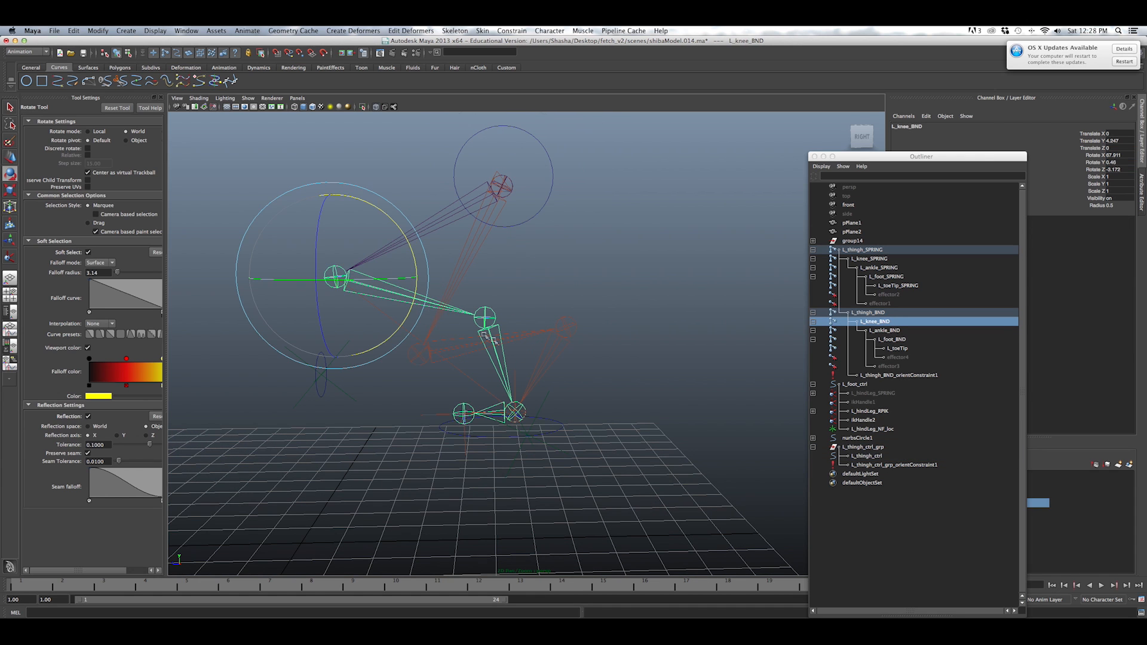
pyautogui.click(499, 362)
pyautogui.click(381, 249)
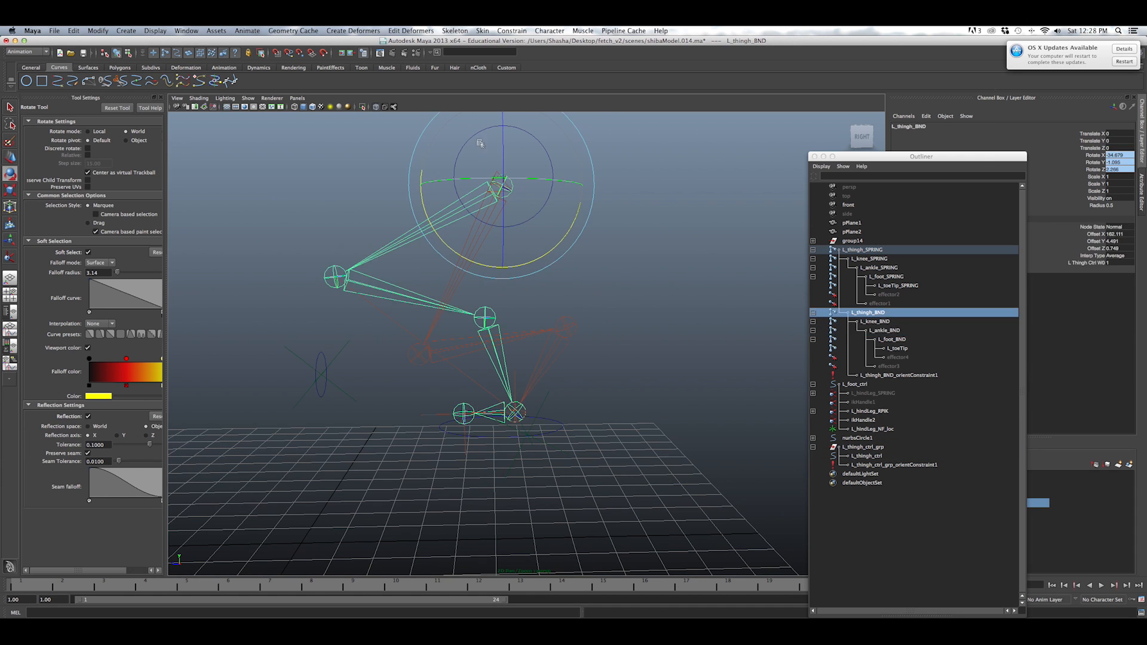
pyautogui.click(479, 139)
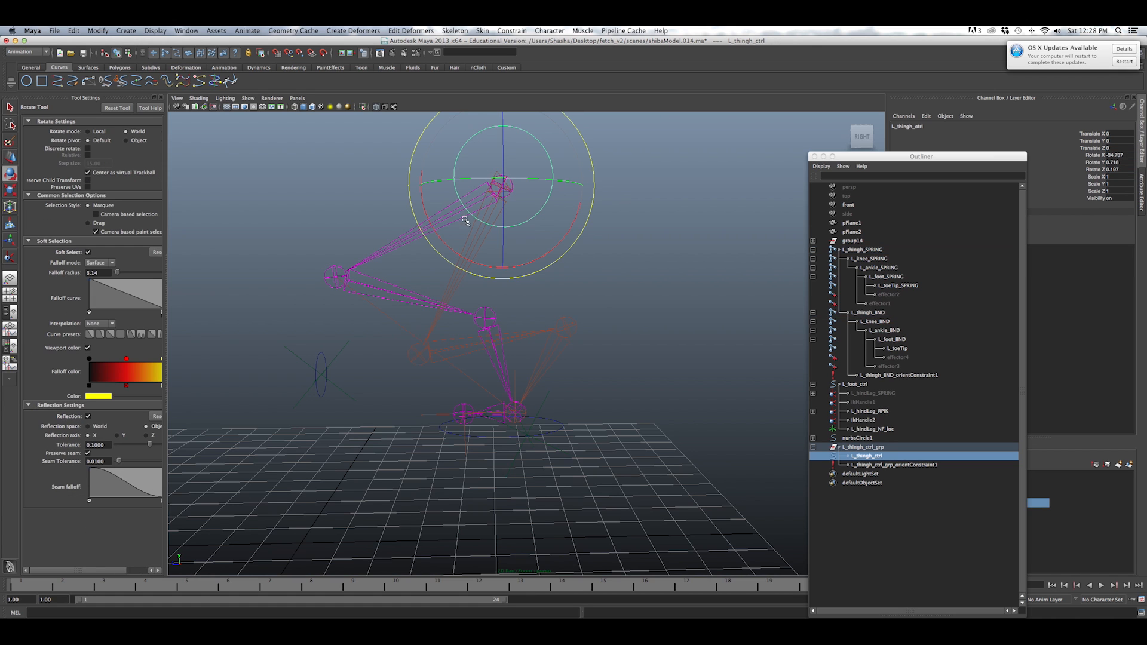
pyautogui.click(378, 284)
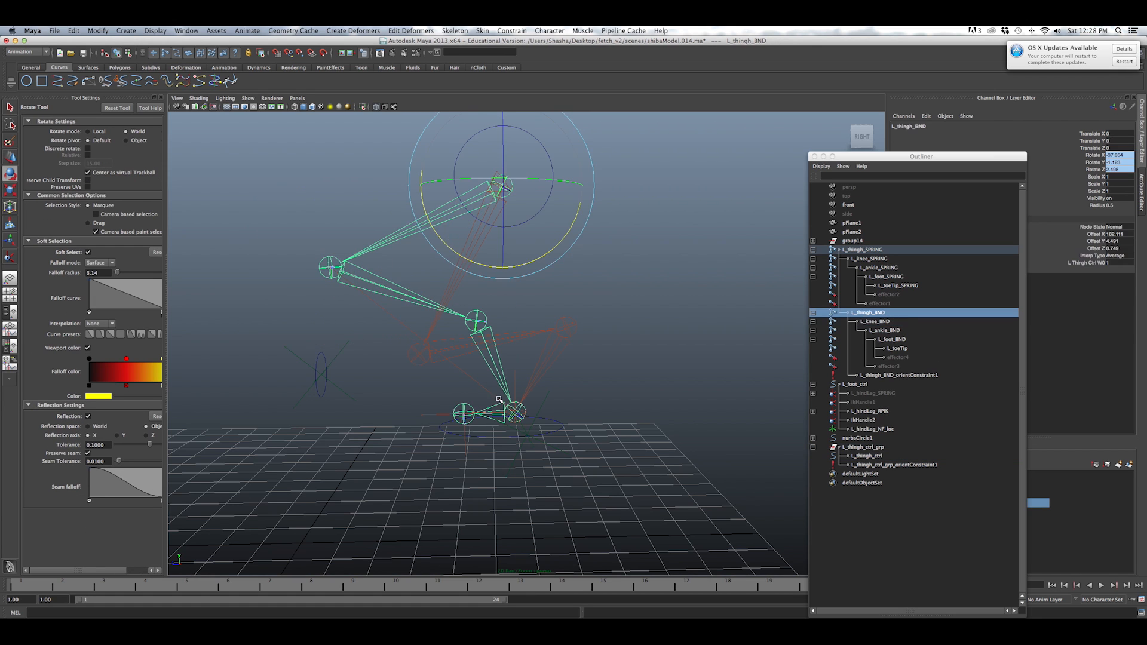
pyautogui.click(513, 330)
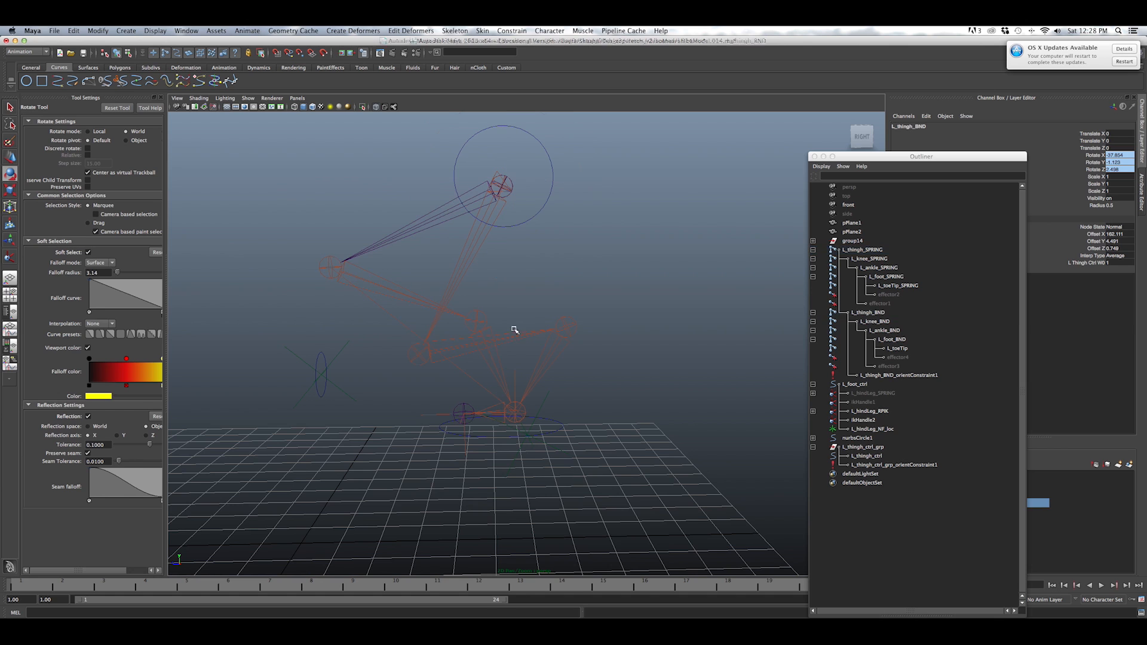
pyautogui.click(491, 361)
pyautogui.click(377, 273)
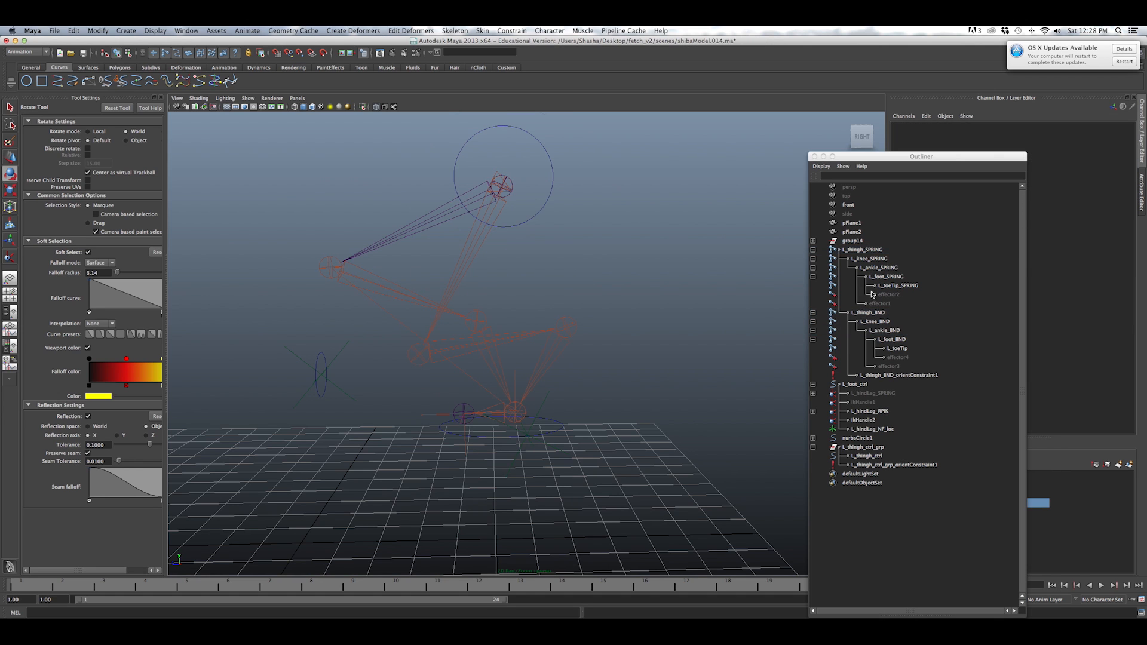
pyautogui.click(468, 254)
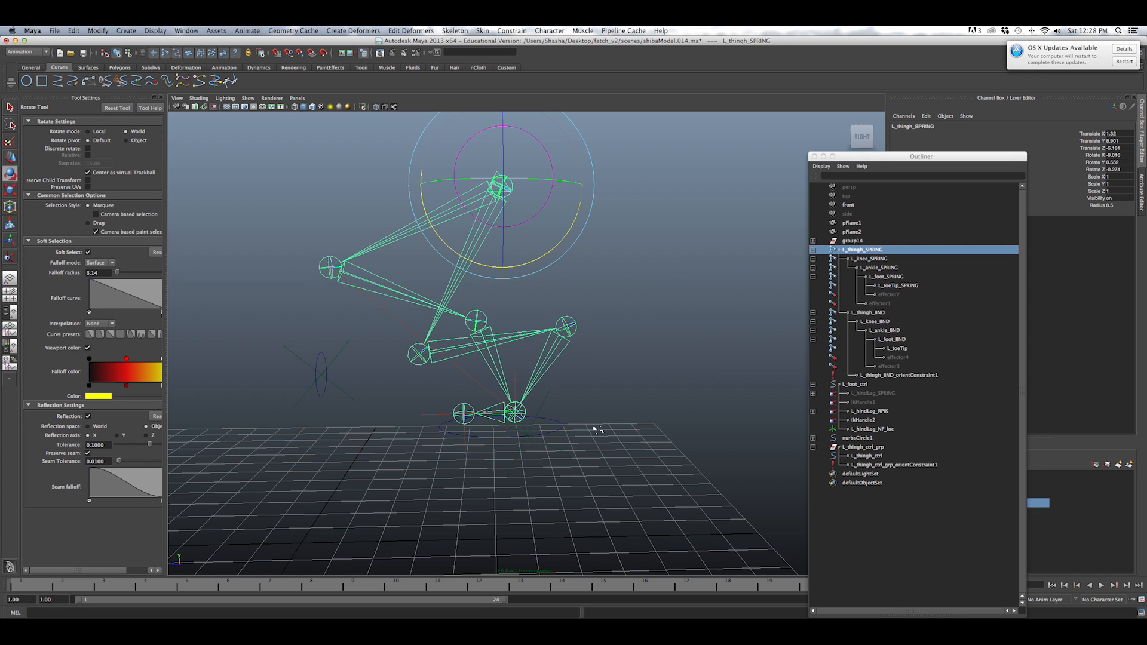
# Lower L_foot_ctrl to about 2.4 in Translate Y.
pyautogui.click(562, 430)
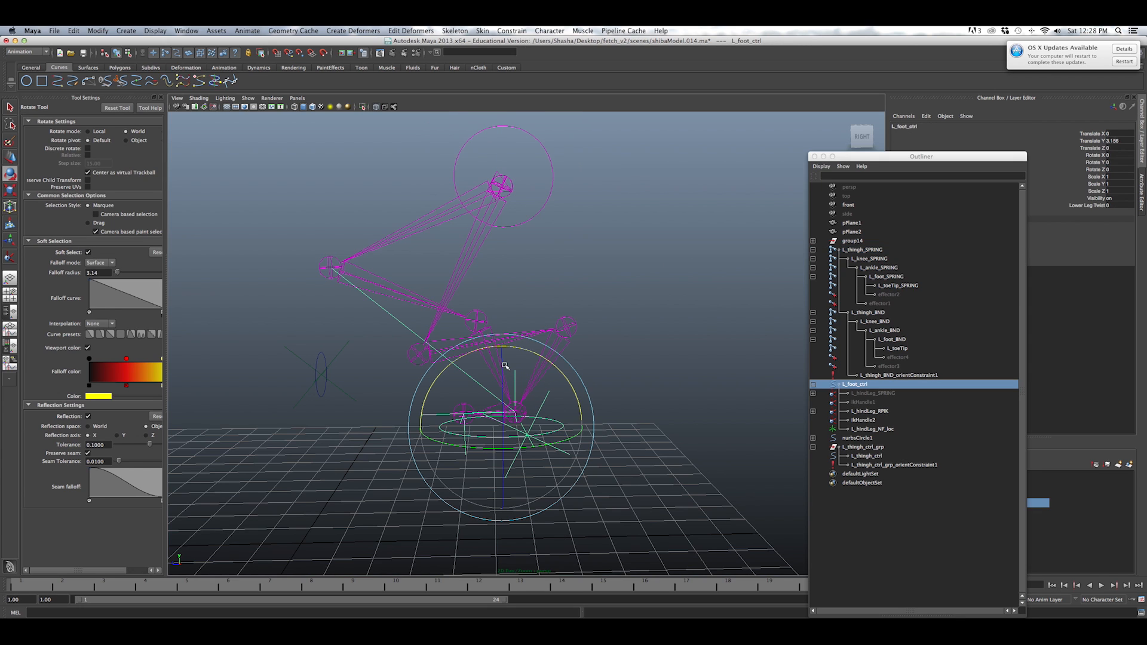
pyautogui.press('w')
pyautogui.moveTo(504, 366); pyautogui.dragTo(503, 408)
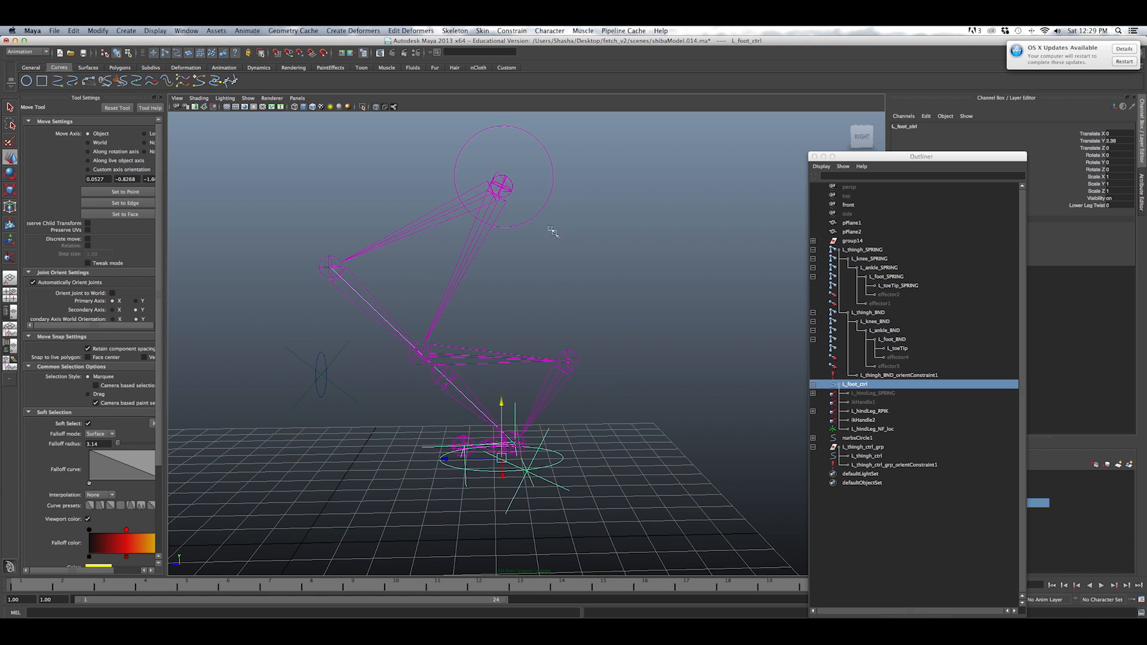
# Swing L_thingh_ctrl back toward the spring chain and reset its Rotate X, Y and Z to 0.
pyautogui.click(543, 210)
pyautogui.press('e')
pyautogui.moveTo(532, 257); pyautogui.dragTo(459, 331)
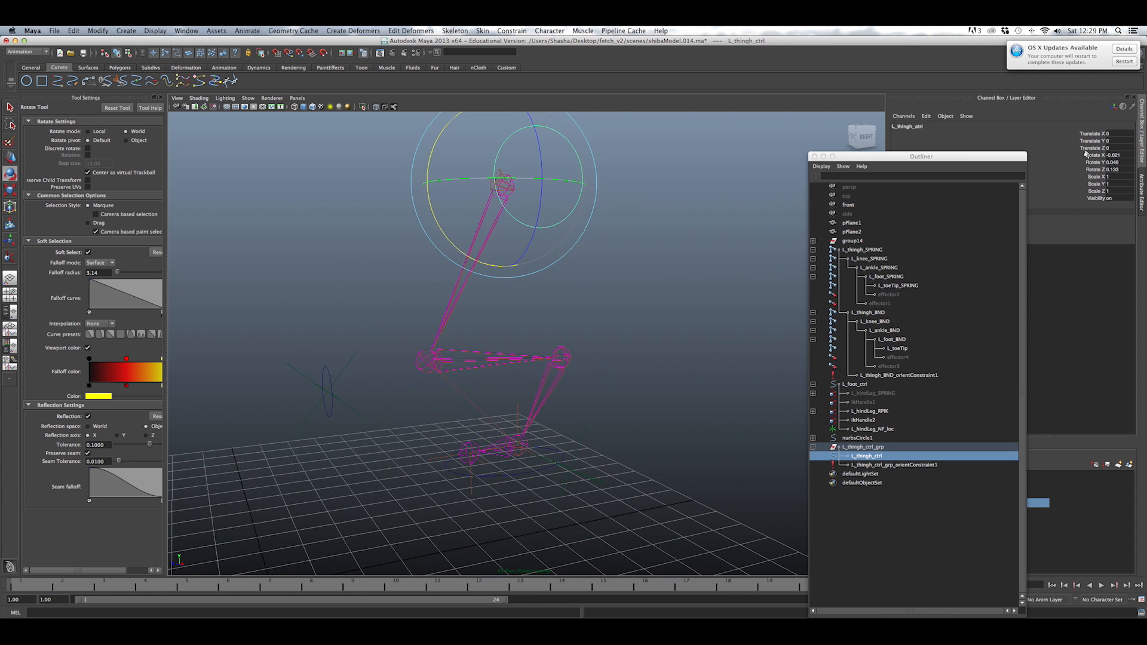
pyautogui.moveTo(1104, 156); pyautogui.dragTo(1115, 169)
pyautogui.write('0')
pyautogui.press('Return')
# Move nurbsCircle1 along X to about -4.17 and partway back to test the knee direction.
pyautogui.click(323, 377)
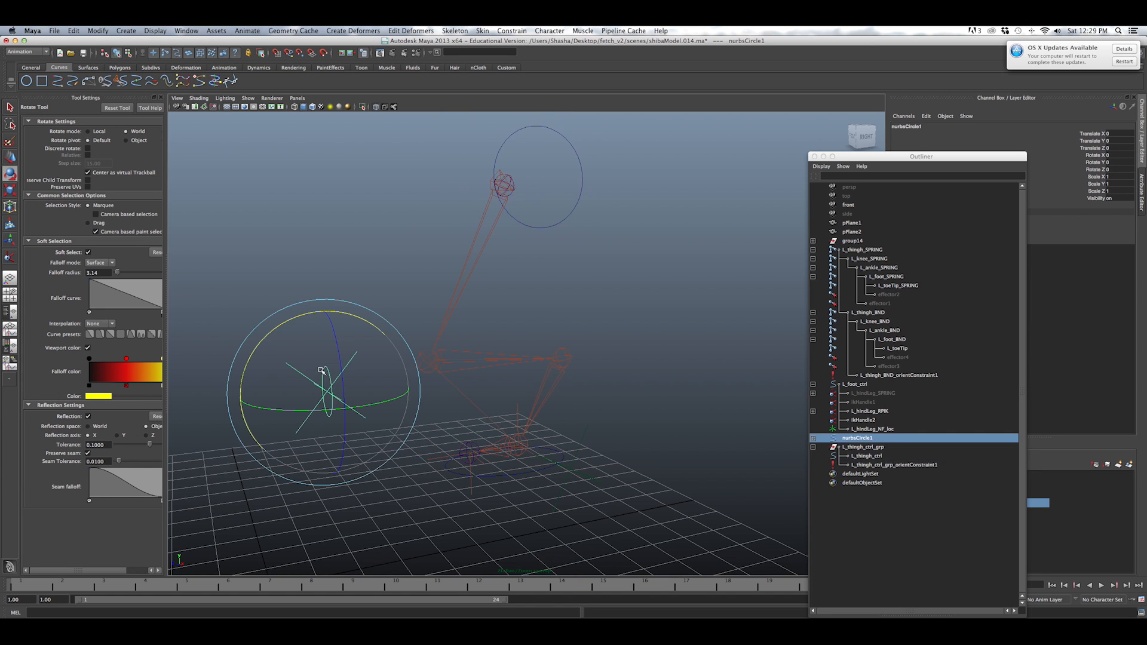
pyautogui.press('w')
pyautogui.moveTo(368, 427); pyautogui.dragTo(299, 382)
pyautogui.keyDown('alt'); pyautogui.moveTo(299, 382); pyautogui.dragTo(418, 400); pyautogui.keyUp('alt')
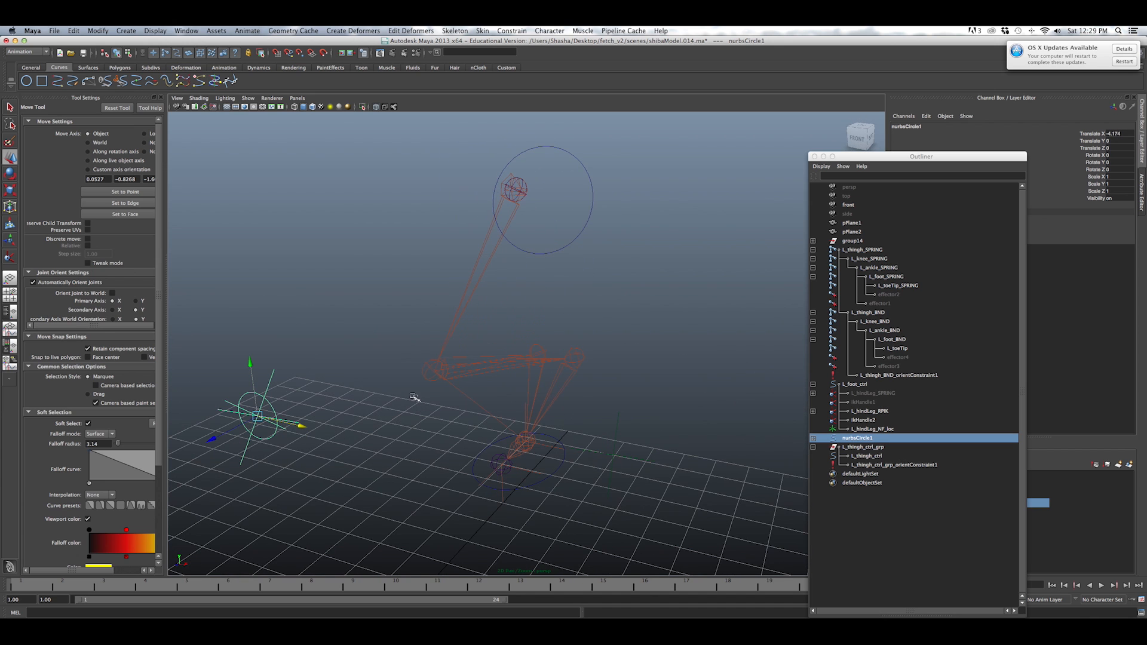
pyautogui.moveTo(296, 423); pyautogui.dragTo(354, 418)
pyautogui.keyDown('alt'); pyautogui.moveTo(524, 397); pyautogui.dragTo(522, 412); pyautogui.keyUp('alt')
# Try out the Lower Leg Twist attribute on L_foot_ctrl and undo the trial changes.
pyautogui.click(526, 341)
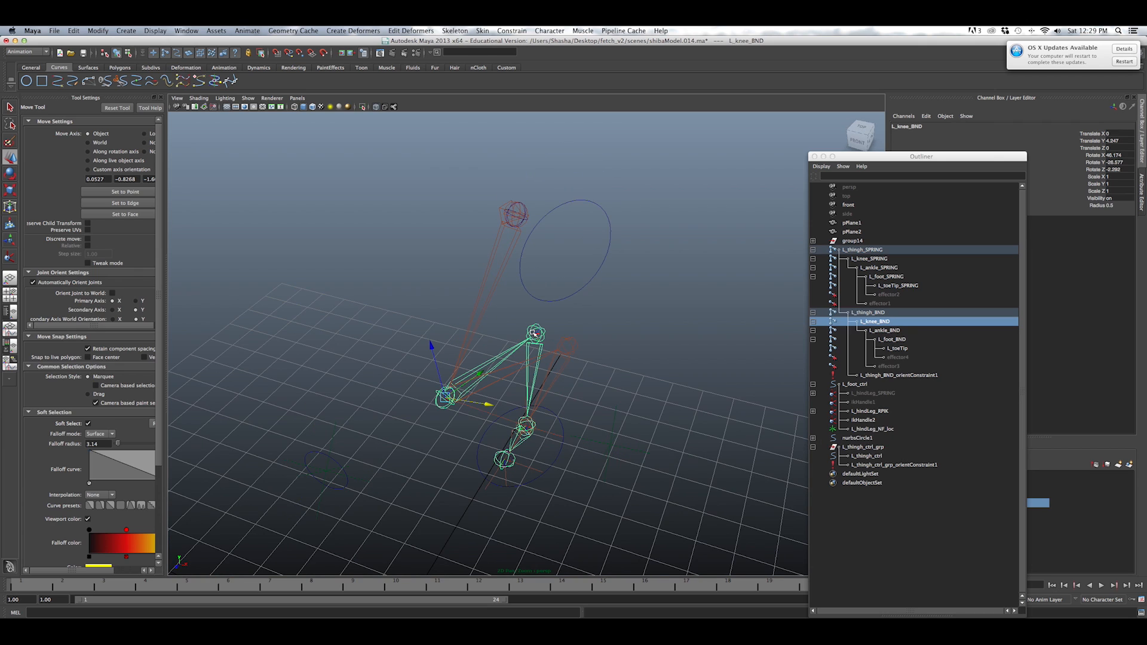
pyautogui.keyDown('alt'); pyautogui.moveTo(534, 333); pyautogui.dragTo(530, 374); pyautogui.keyUp('alt')
pyautogui.click(551, 402)
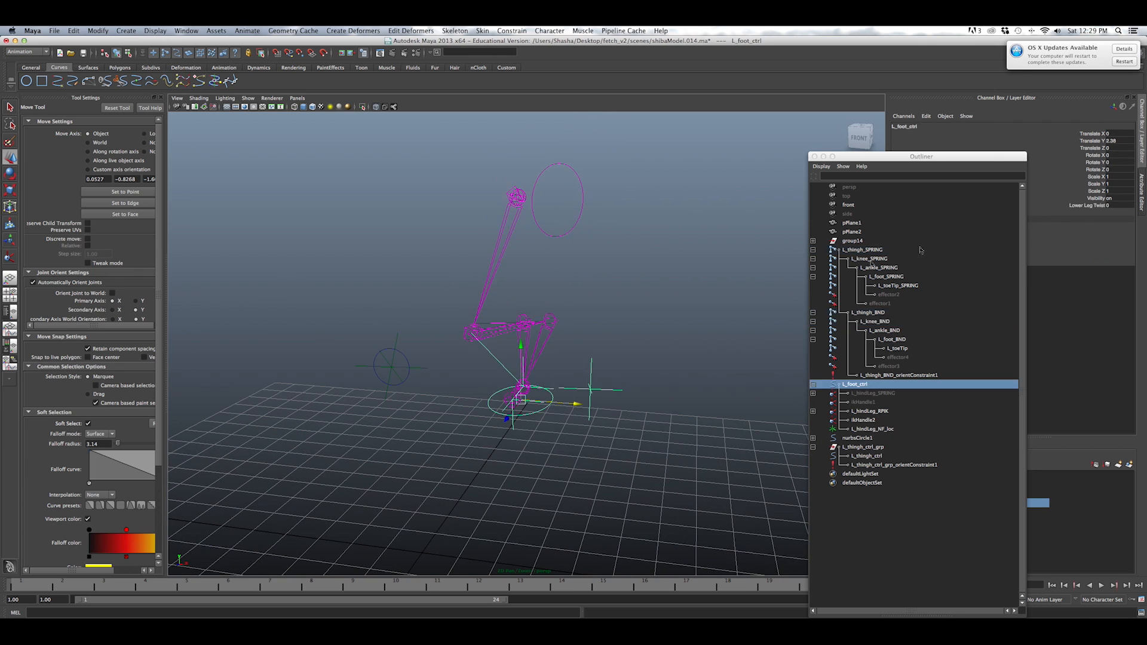
pyautogui.click(1093, 206)
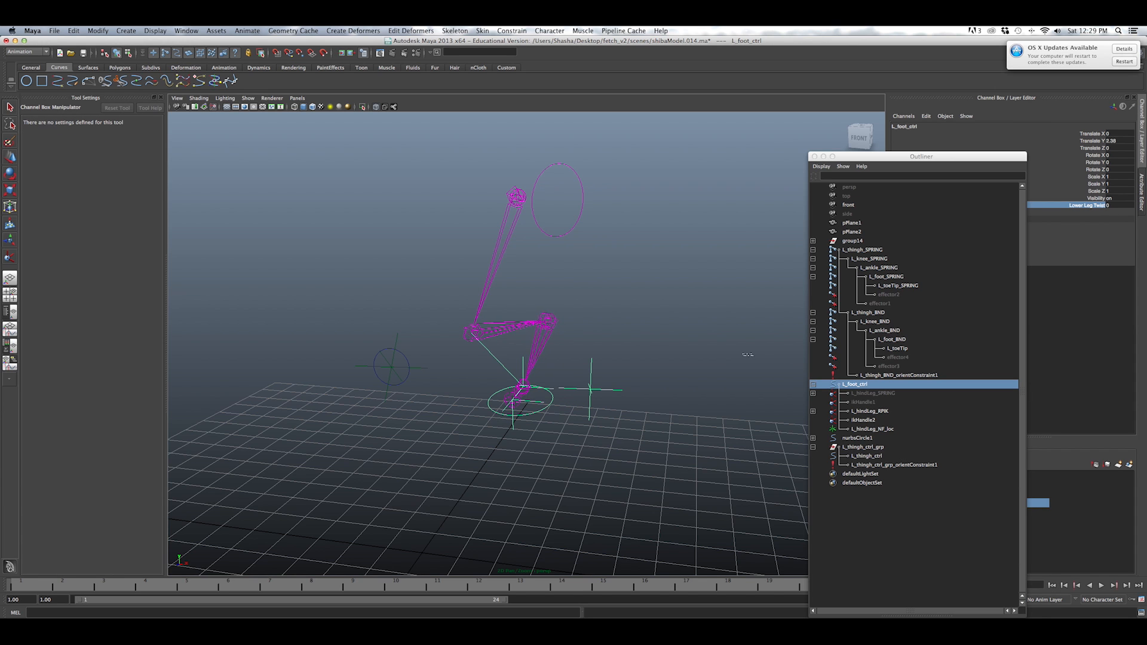
pyautogui.keyDown('alt'); pyautogui.moveTo(765, 363); pyautogui.dragTo(750, 371); pyautogui.keyUp('alt')
pyautogui.moveTo(672, 386); pyautogui.dragTo(695, 388, button='middle')
pyautogui.moveTo(637, 354); pyautogui.dragTo(599, 343, button='middle')
pyautogui.press('super+z')
pyautogui.press('super+z')
pyautogui.press('super+z')
# Test the Lower Leg Twist of L_foot_ctrl again and reset it to 0.
pyautogui.keyDown('alt'); pyautogui.moveTo(599, 343); pyautogui.dragTo(537, 289); pyautogui.keyUp('alt')
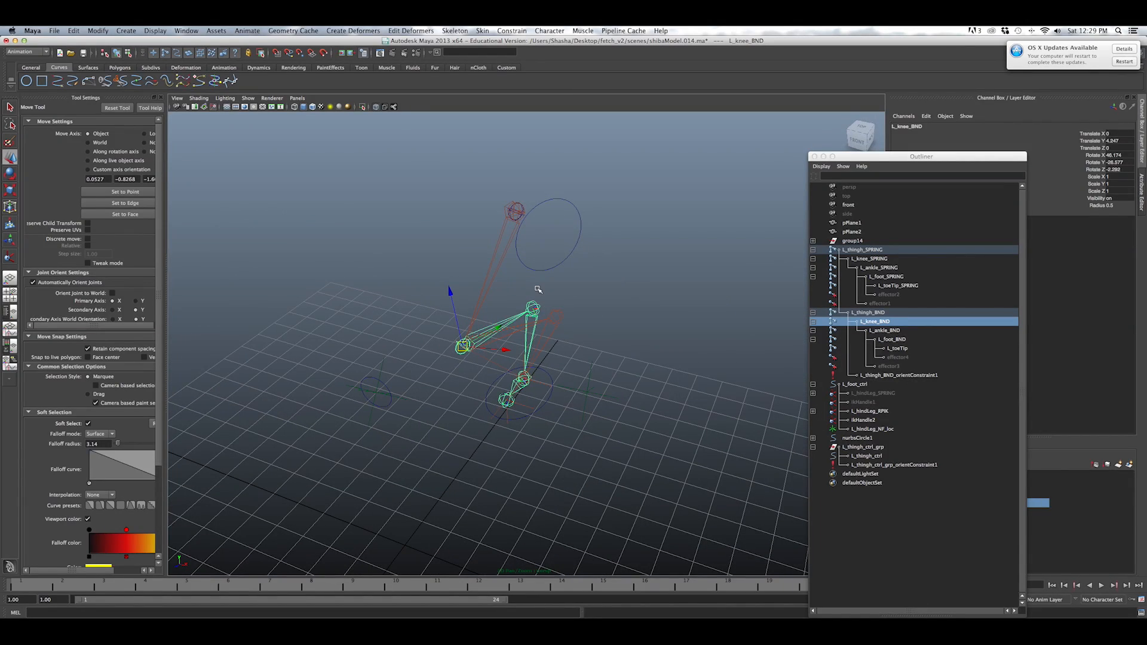
pyautogui.keyDown('alt'); pyautogui.moveTo(576, 341); pyautogui.dragTo(538, 296); pyautogui.keyUp('alt')
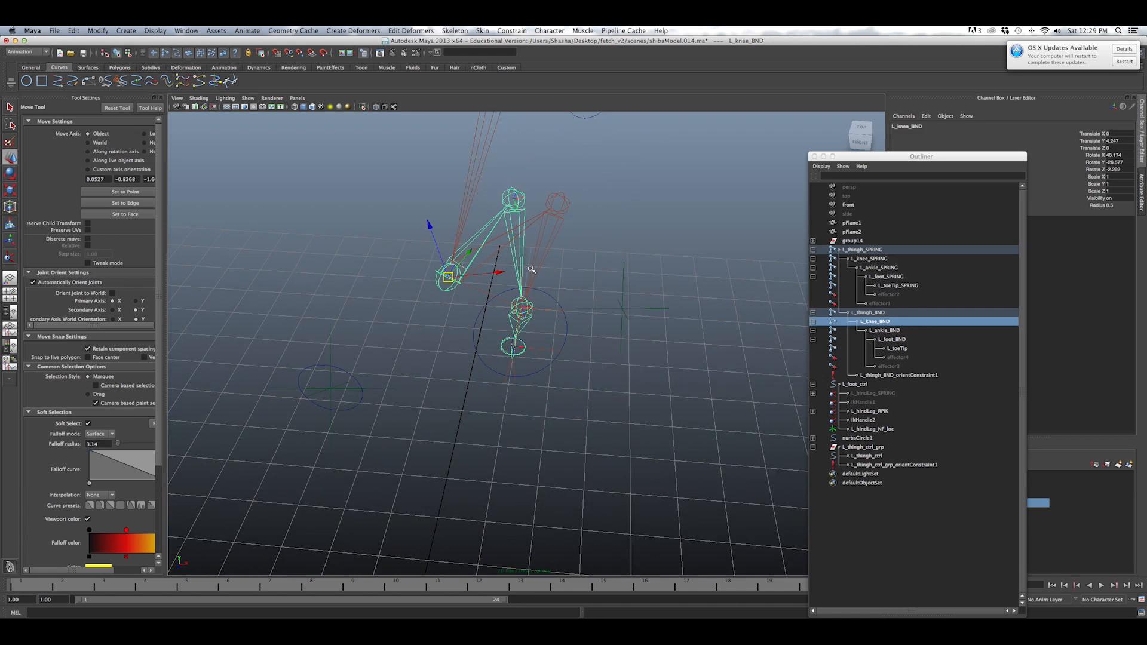
pyautogui.click(549, 297)
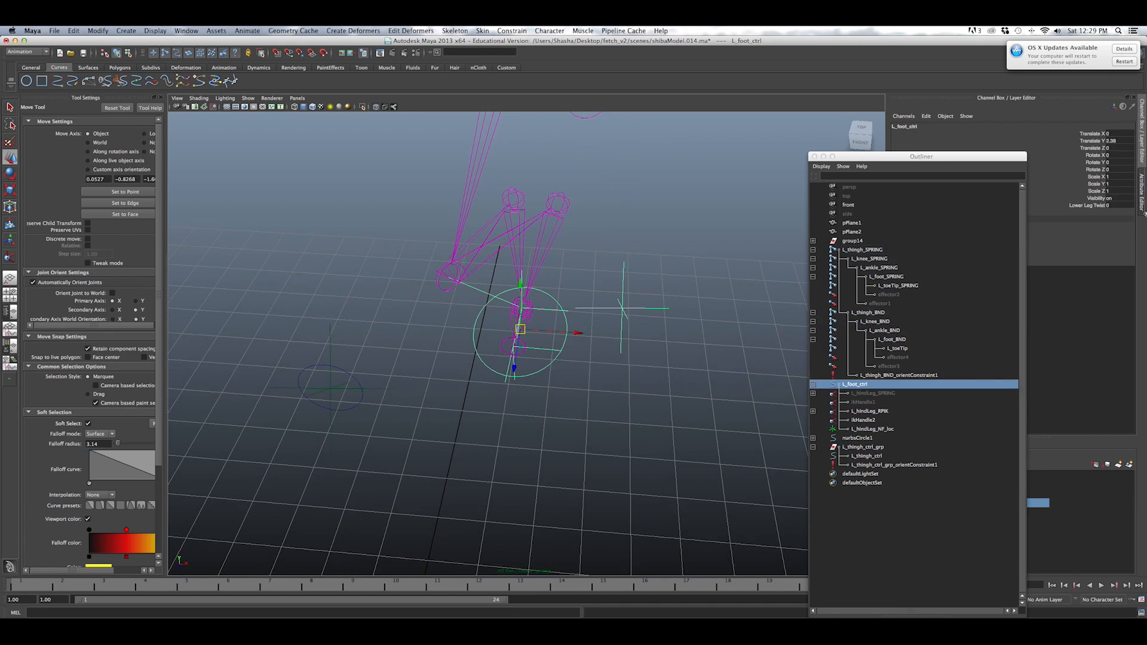
pyautogui.click(1097, 206)
pyautogui.moveTo(658, 281); pyautogui.dragTo(701, 330, button='middle')
pyautogui.keyDown('alt'); pyautogui.moveTo(545, 340); pyautogui.dragTo(311, 286); pyautogui.keyUp('alt')
pyautogui.click(1123, 205)
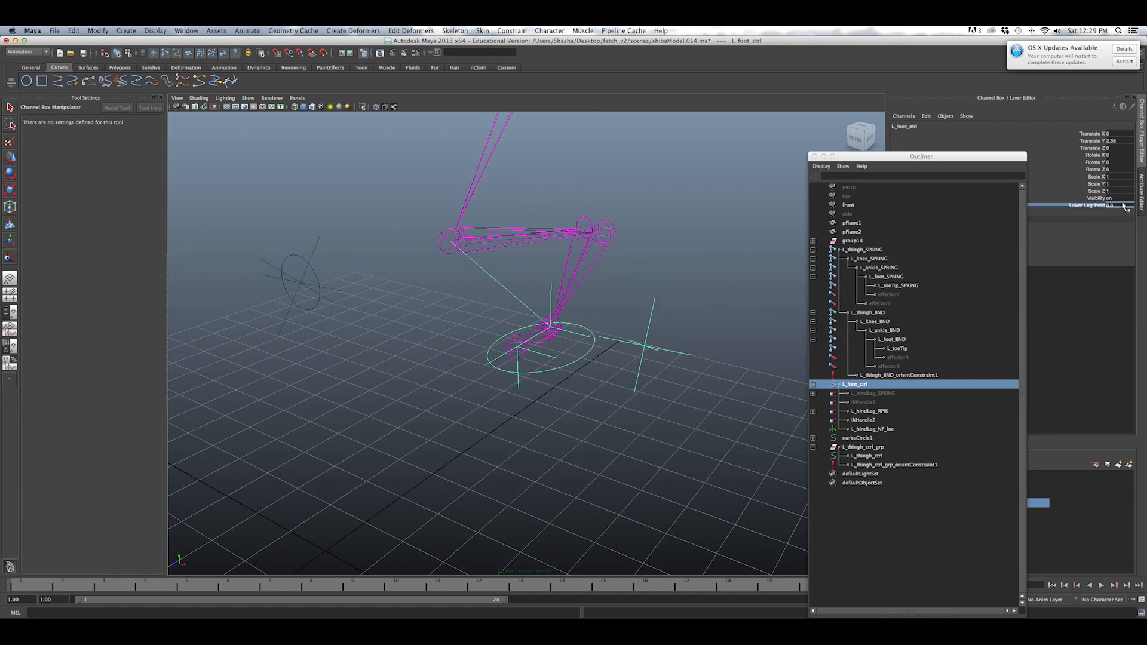
pyautogui.write('0')
pyautogui.press('Return')
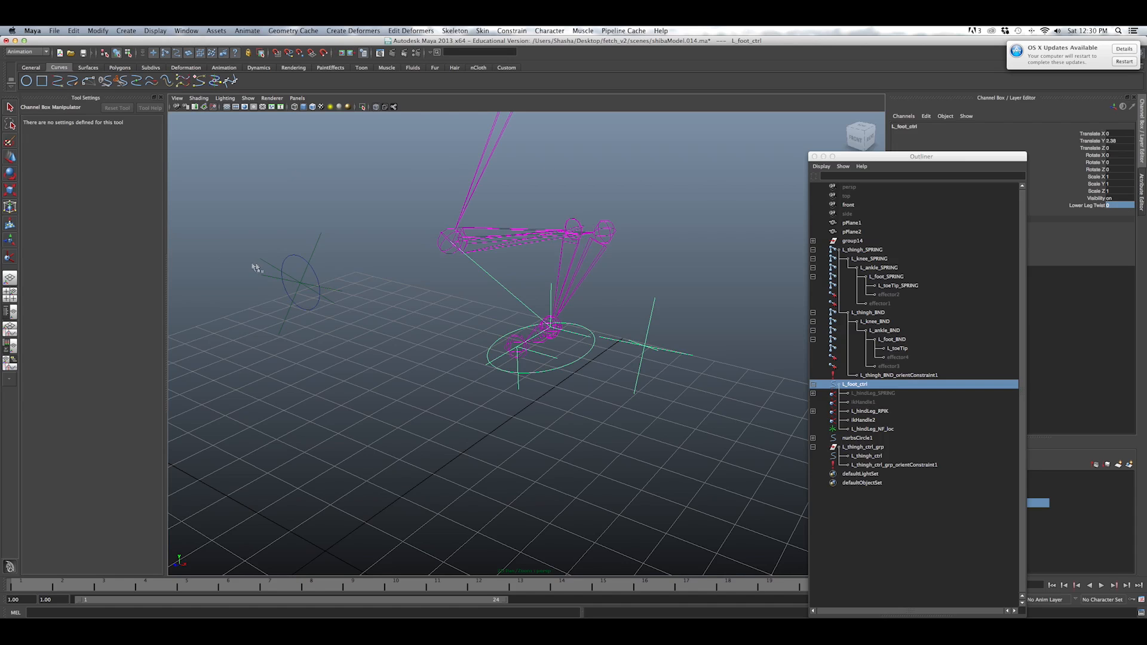
# Reset the Translate X of nurbsCircle1 to 0.
pyautogui.click(301, 260)
pyautogui.press('w')
pyautogui.click(1118, 134)
pyautogui.write('0')
pyautogui.press('Return')
# Reset the Translate Y of L_foot_ctrl to 0.
pyautogui.click(589, 340)
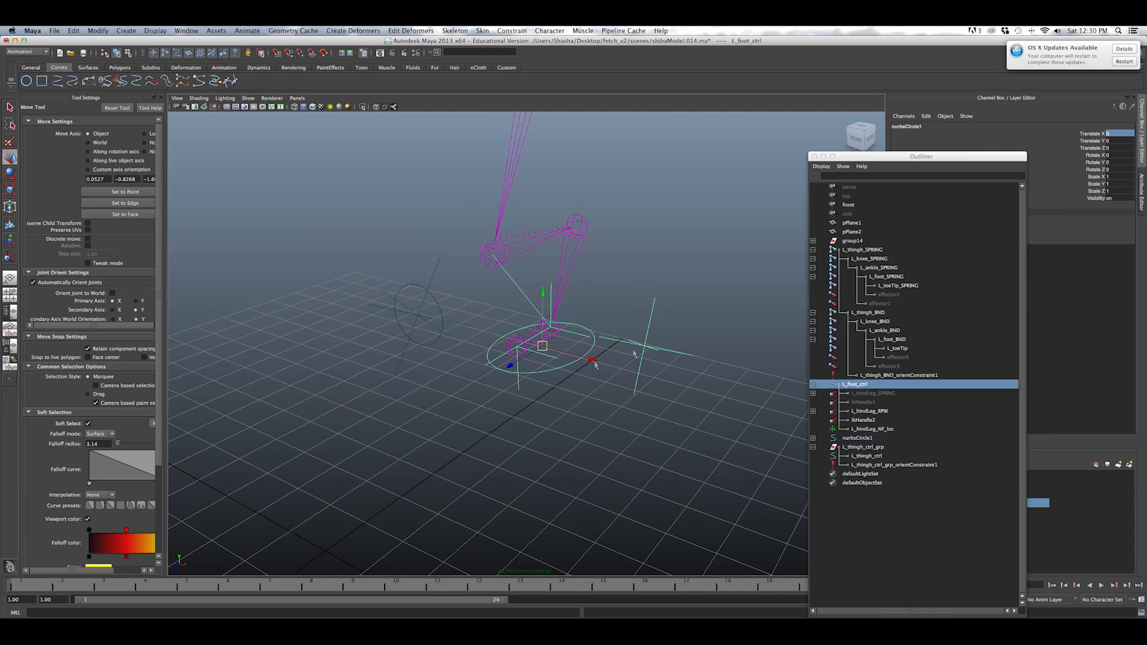
pyautogui.click(1105, 141)
pyautogui.write('0')
pyautogui.press('Return')
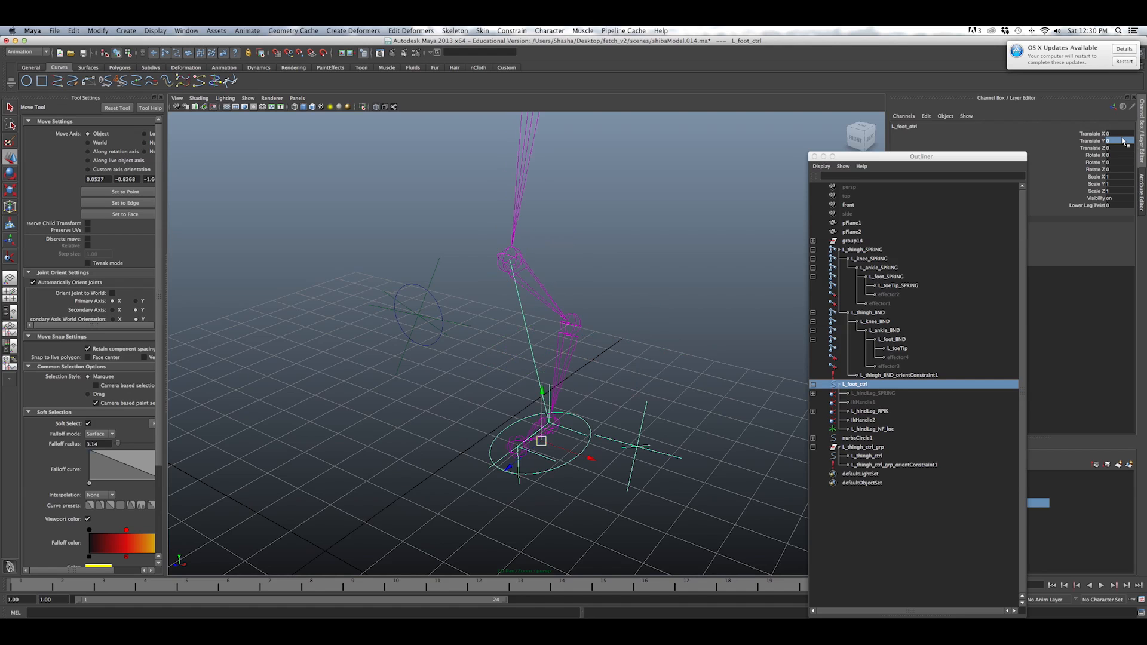
# Select L_thingh_ctrl, switch to the dog anatomy picture in Chrome, and minimize the Node Editor covering the scene.
pyautogui.keyDown('alt'); pyautogui.moveTo(615, 243); pyautogui.dragTo(509, 249); pyautogui.keyUp('alt')
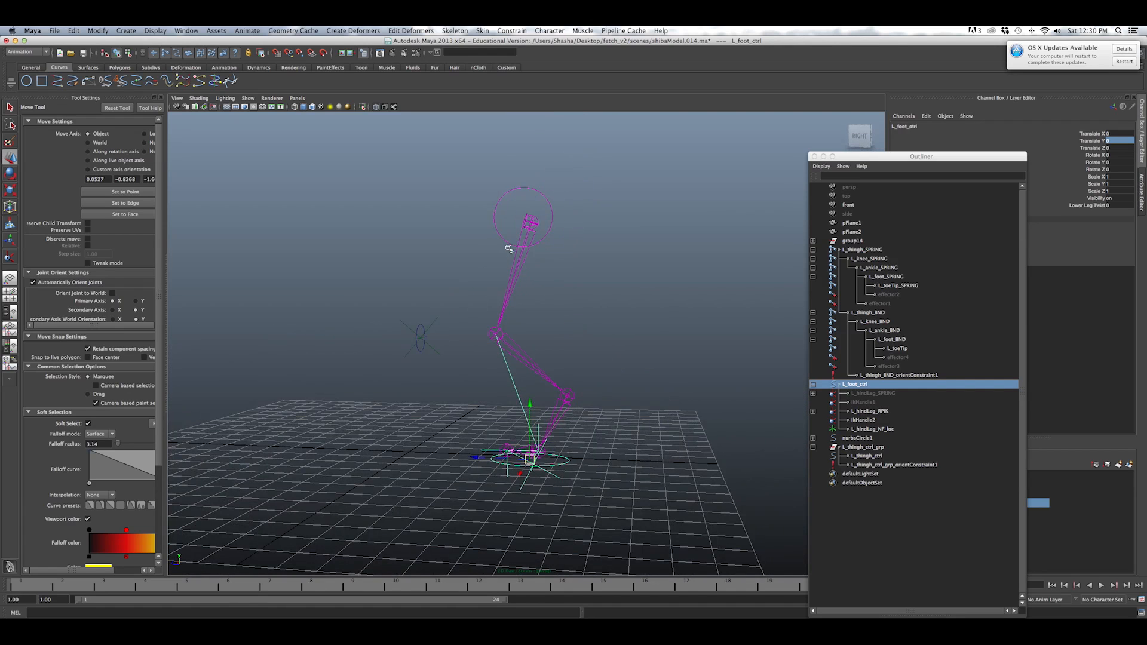
pyautogui.click(501, 232)
pyautogui.keyDown('alt'); pyautogui.moveTo(548, 346); pyautogui.dragTo(573, 347); pyautogui.keyUp('alt')
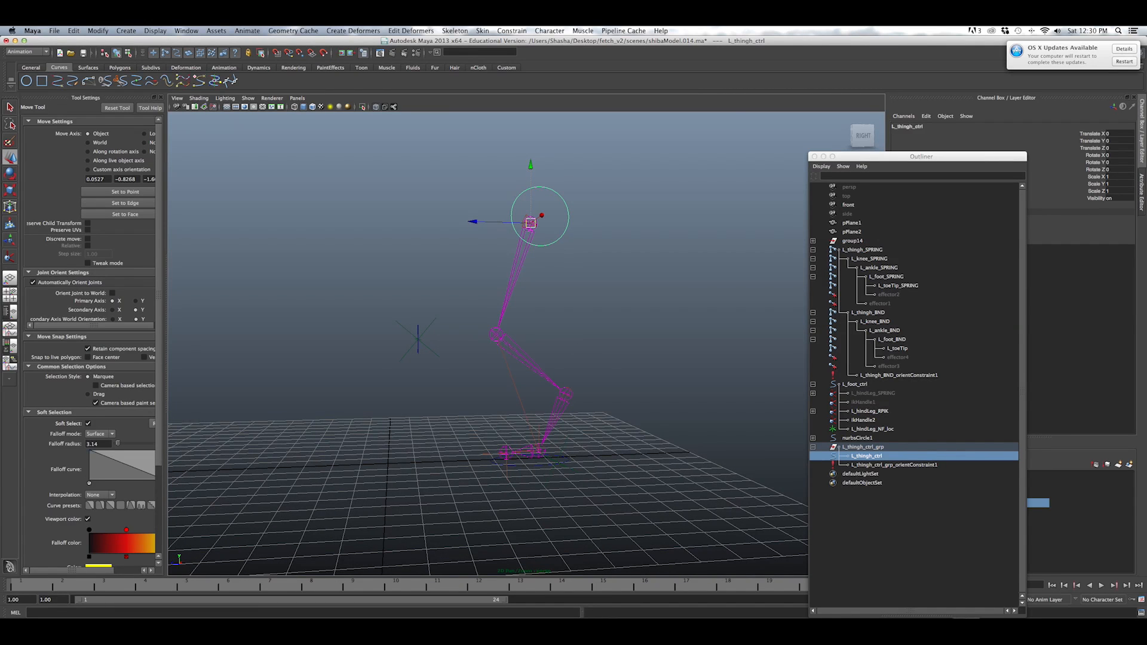
pyautogui.click(836, 621)
pyautogui.click(836, 622)
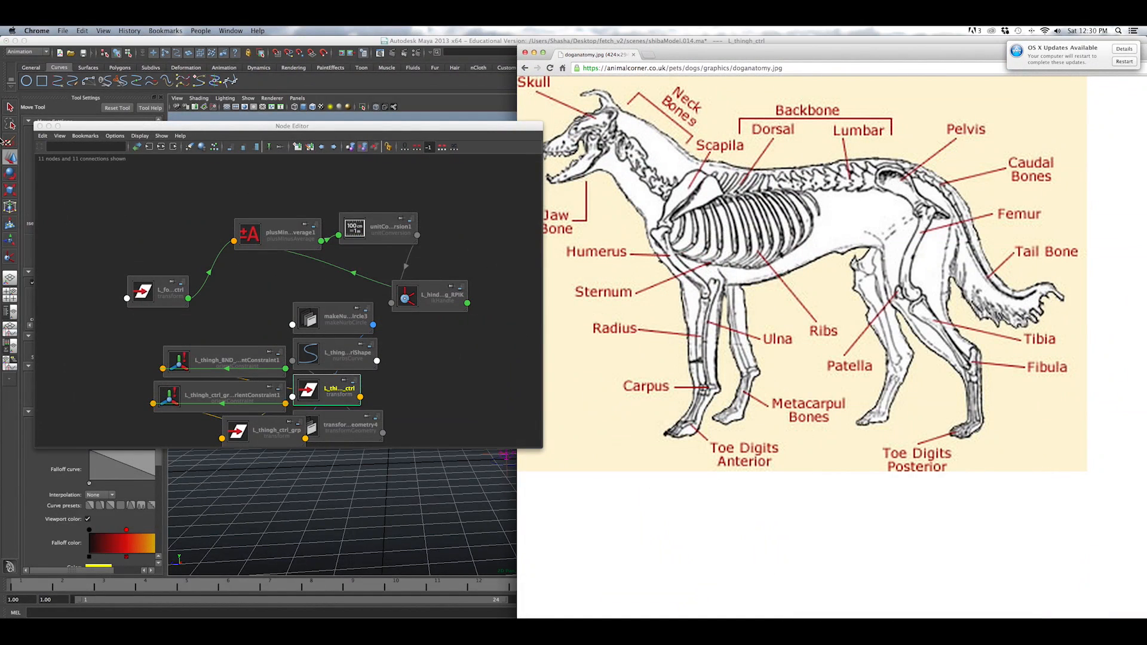
pyautogui.click(49, 126)
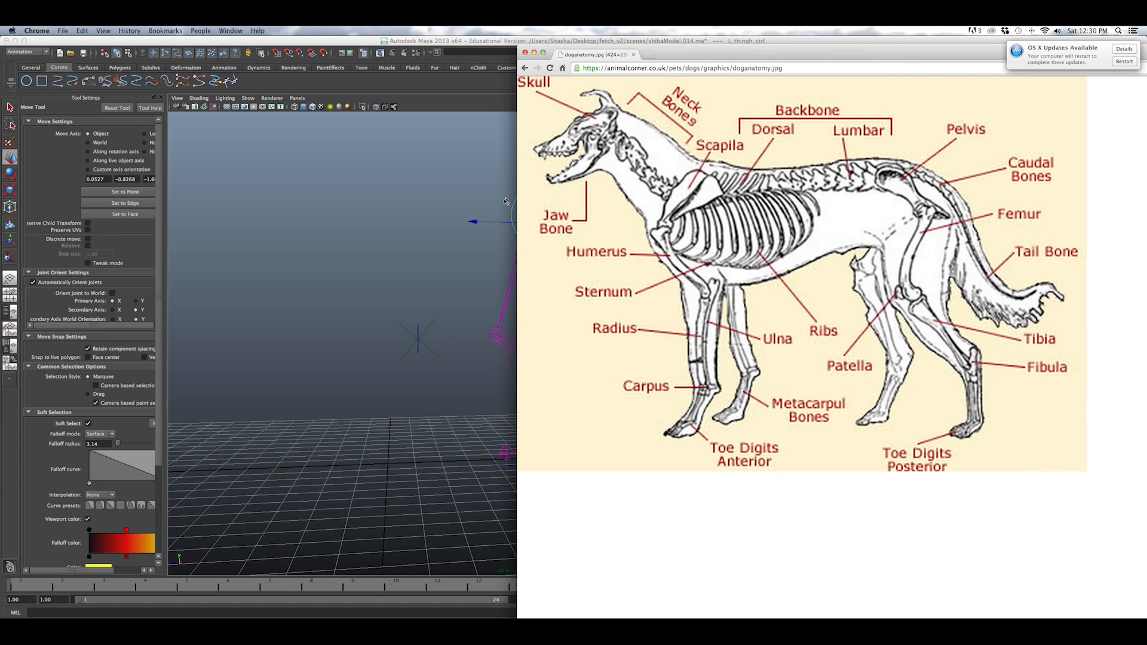
# Move the browser aside from the leg rig and search for horse anatomy images in a new tab.
pyautogui.moveTo(678, 54); pyautogui.dragTo(809, 78)
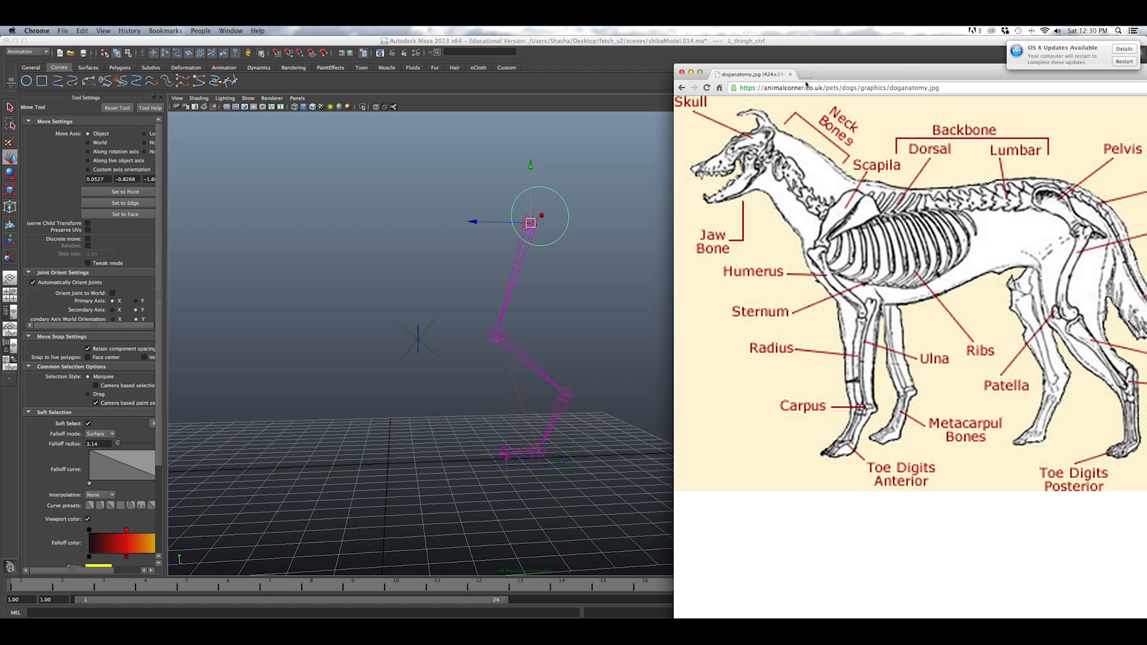
pyautogui.click(805, 74)
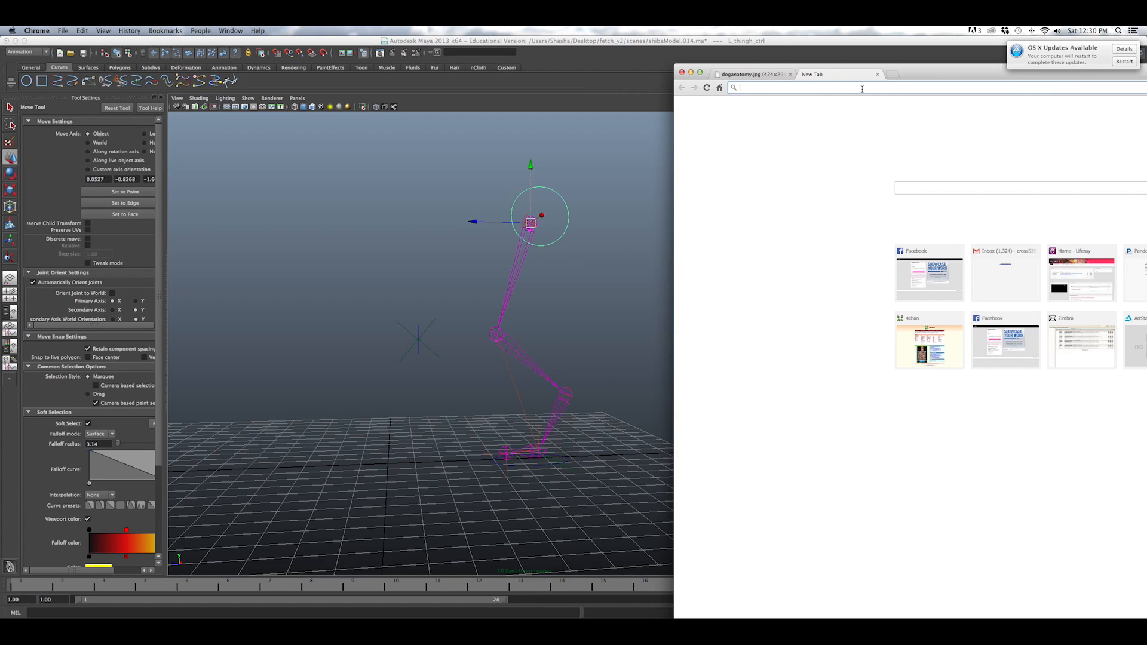
pyautogui.write('horase anat')
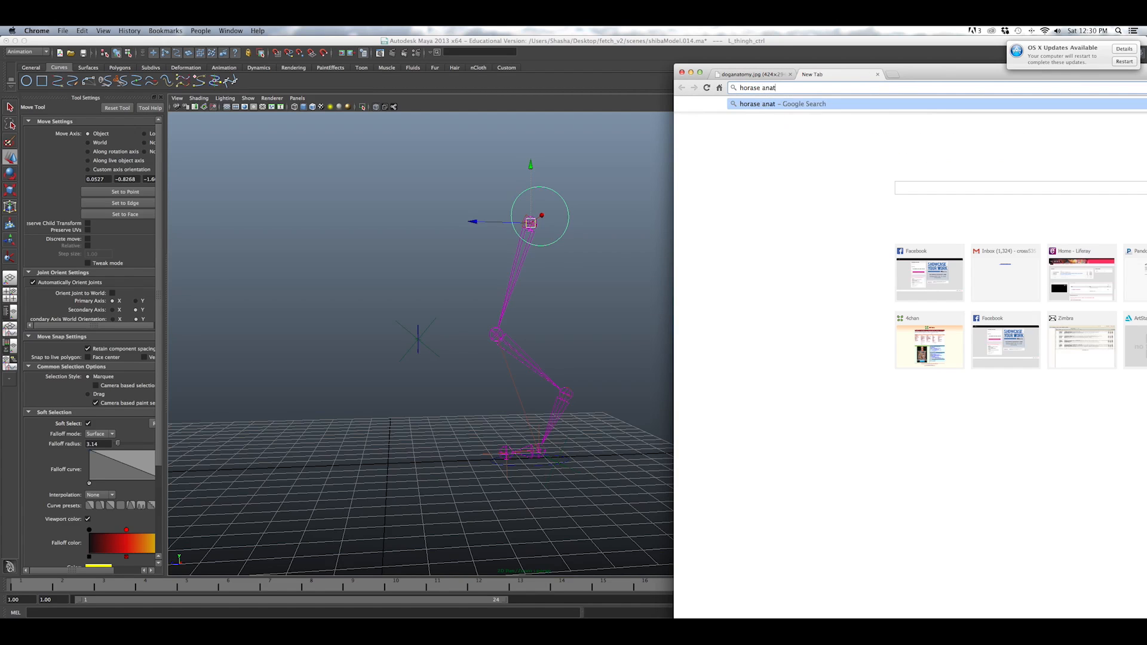
pyautogui.write('omy')
pyautogui.press('Return')
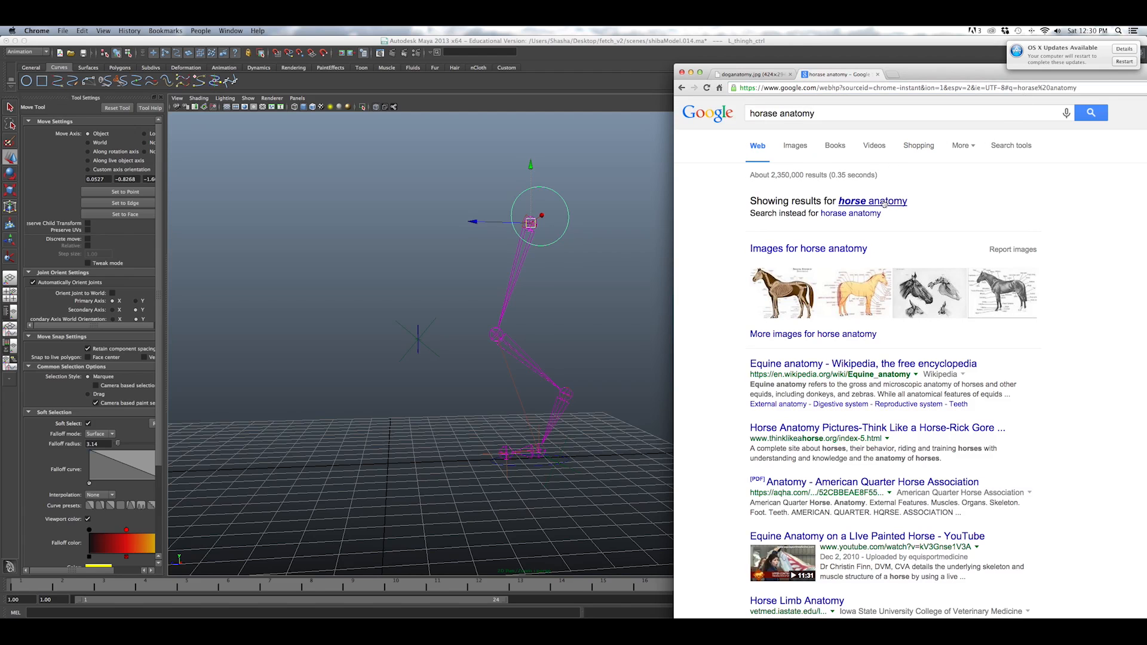
pyautogui.click(797, 148)
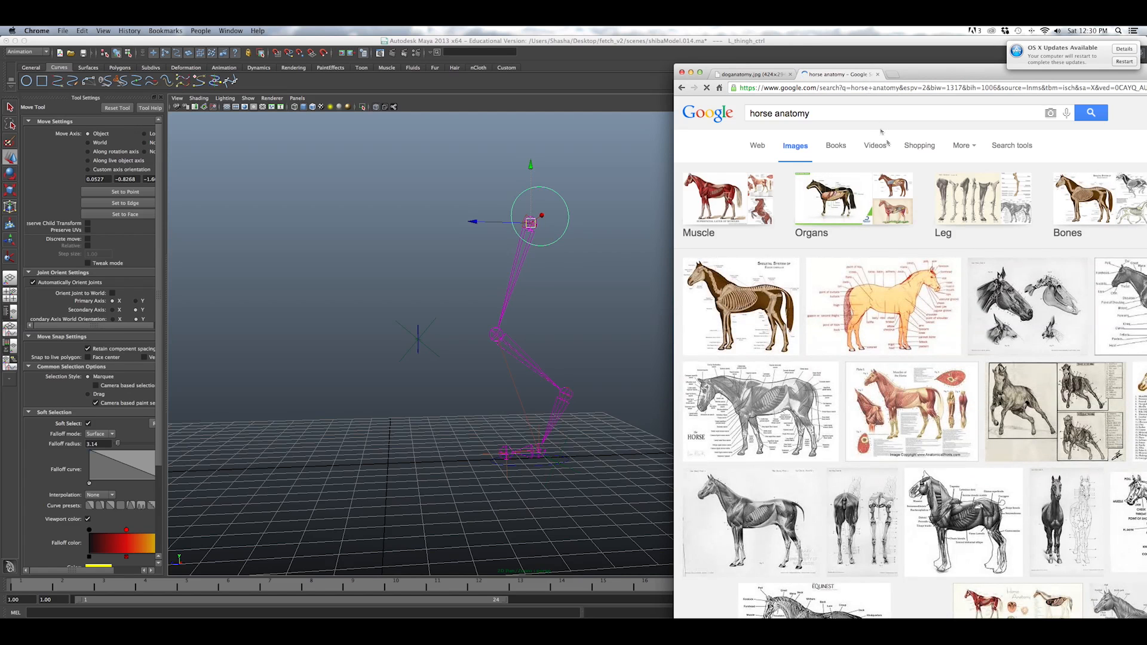
# Narrow the image results to Bones and open the Skeletal System of Equus caballus picture at full size.
pyautogui.moveTo(961, 74); pyautogui.dragTo(762, 55)
pyautogui.click(885, 175)
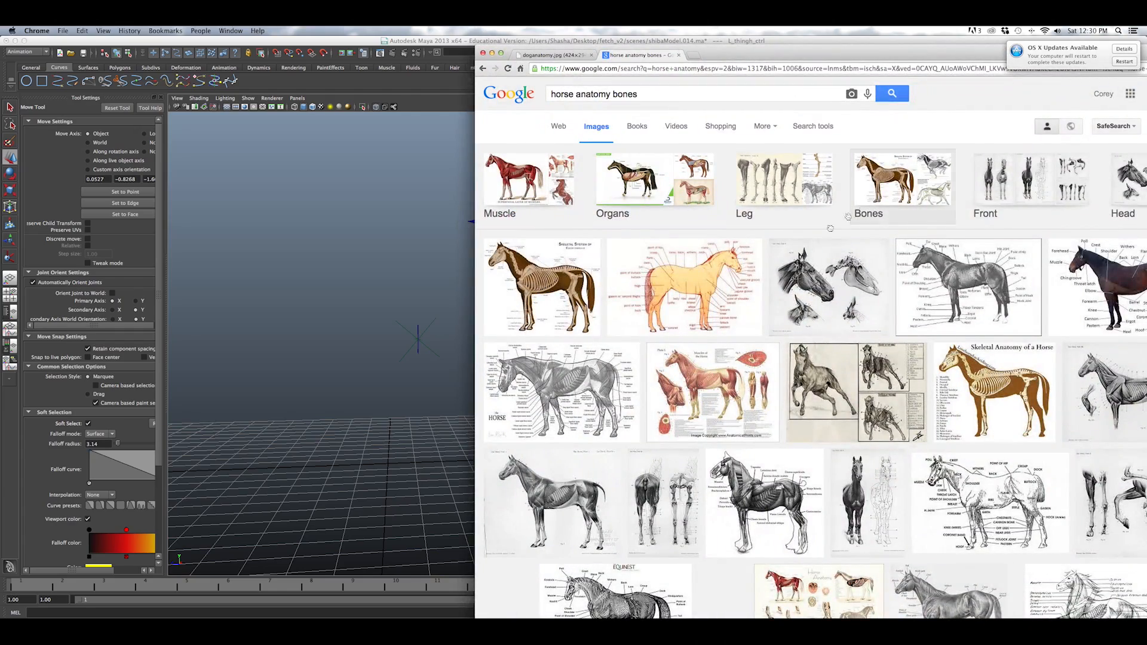
pyautogui.click(562, 288)
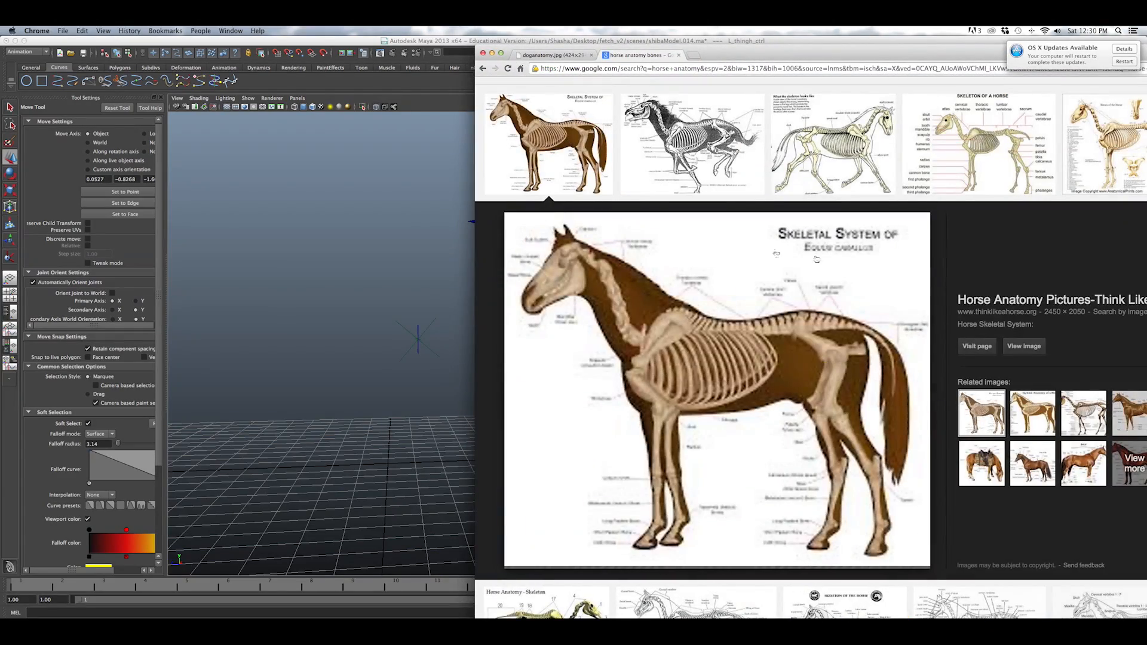
pyautogui.click(1037, 349)
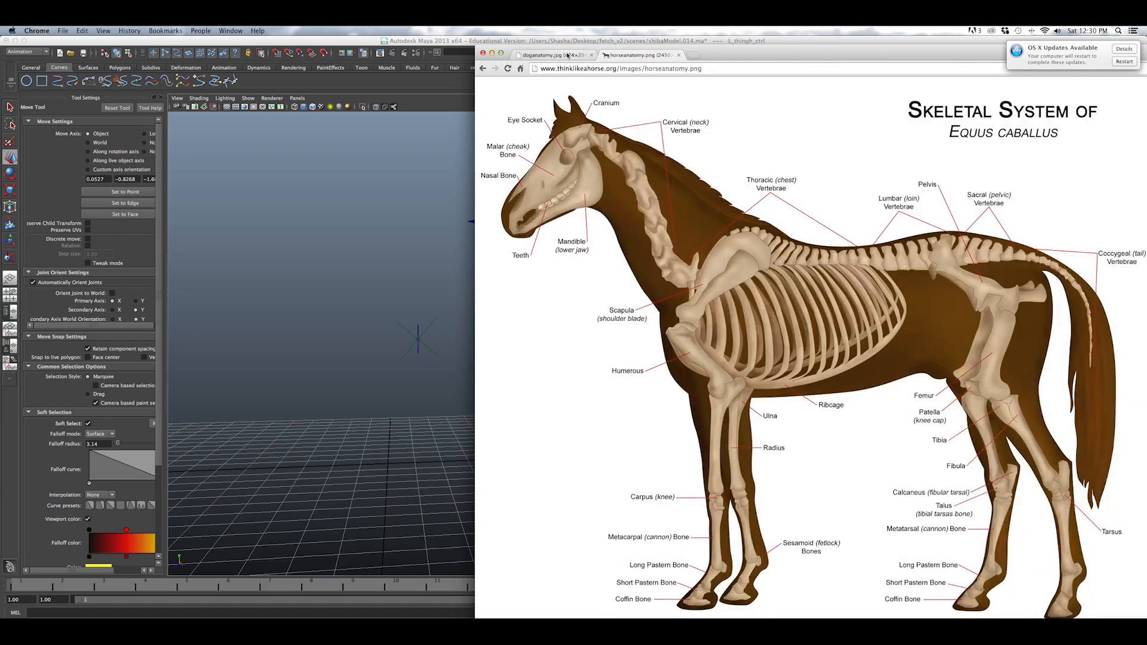
# Separate the dog anatomy picture into its own window and place it beside the horse skeleton for comparison.
pyautogui.moveTo(567, 55); pyautogui.dragTo(72, 40)
pyautogui.moveTo(668, 53); pyautogui.dragTo(662, 40)
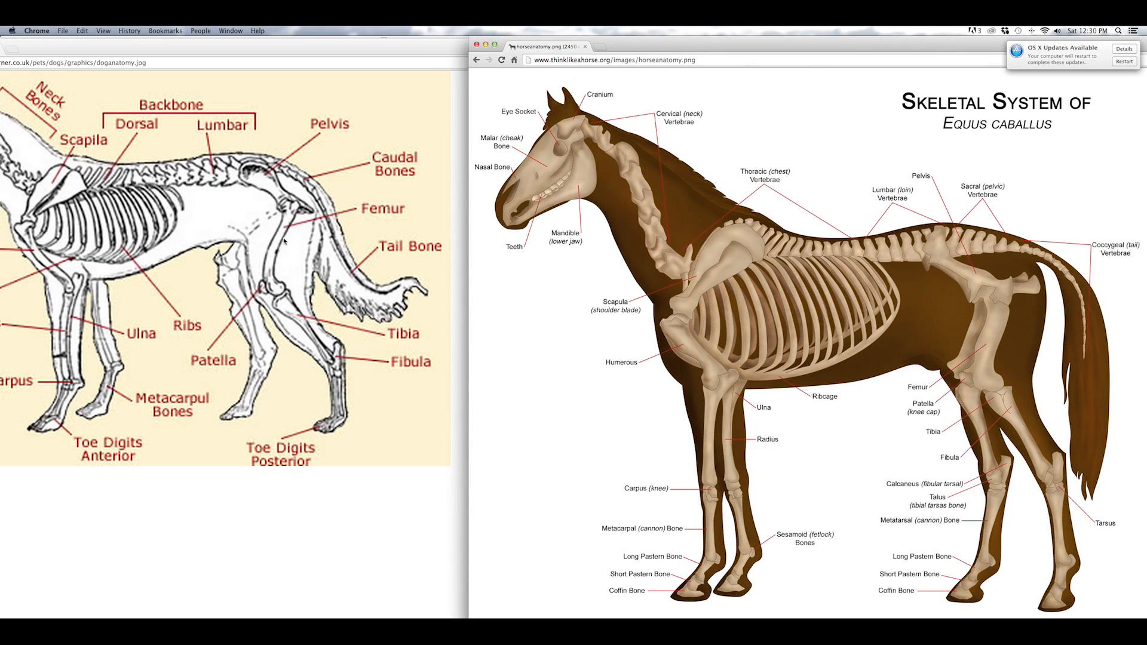